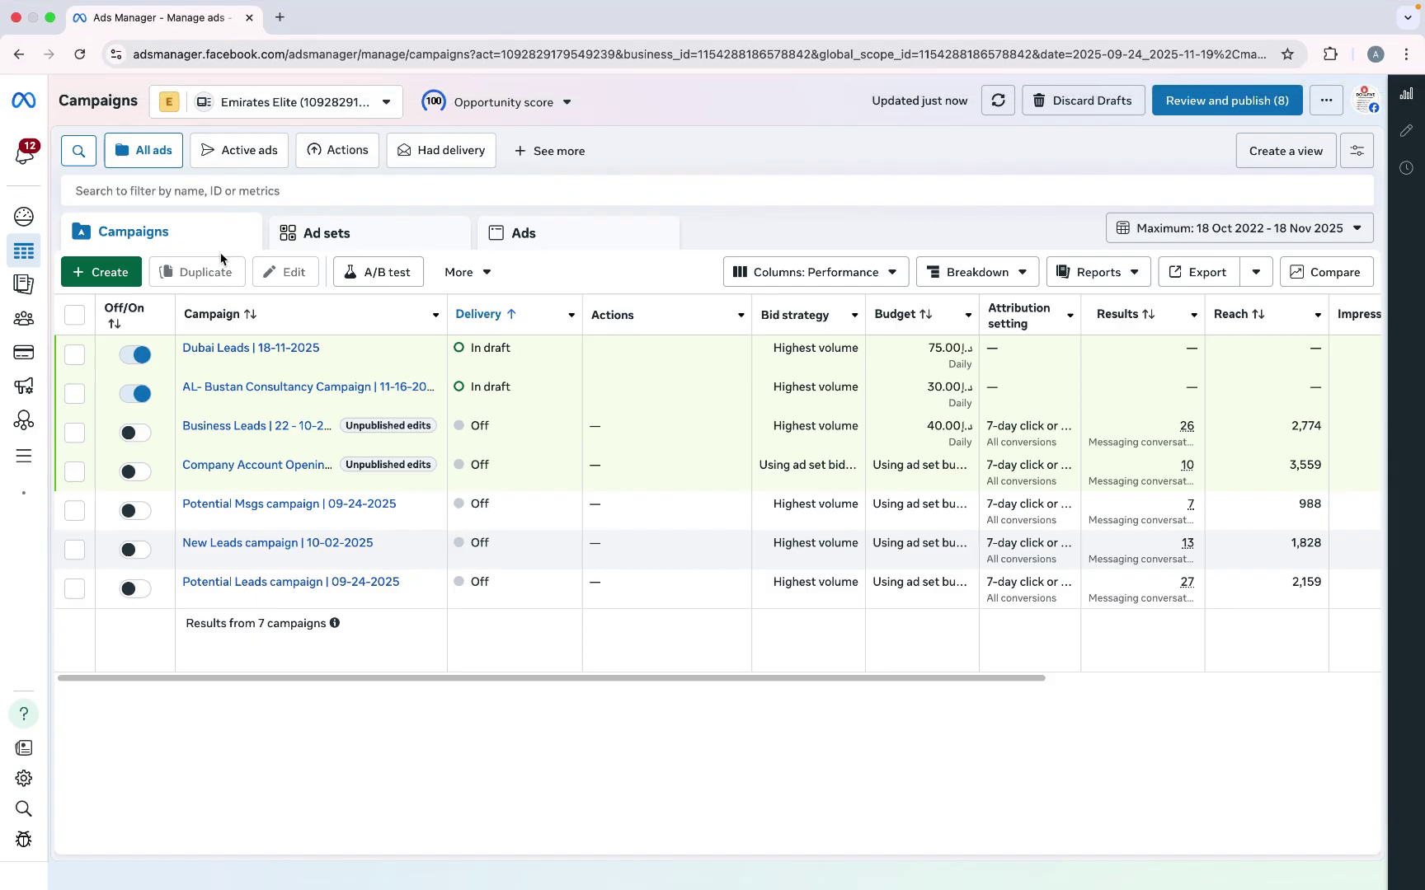
Step: Create a new auction campaign with the Leads objective and name it "Business Leads Dubai | 18-11-2025"
left_click(126, 276)
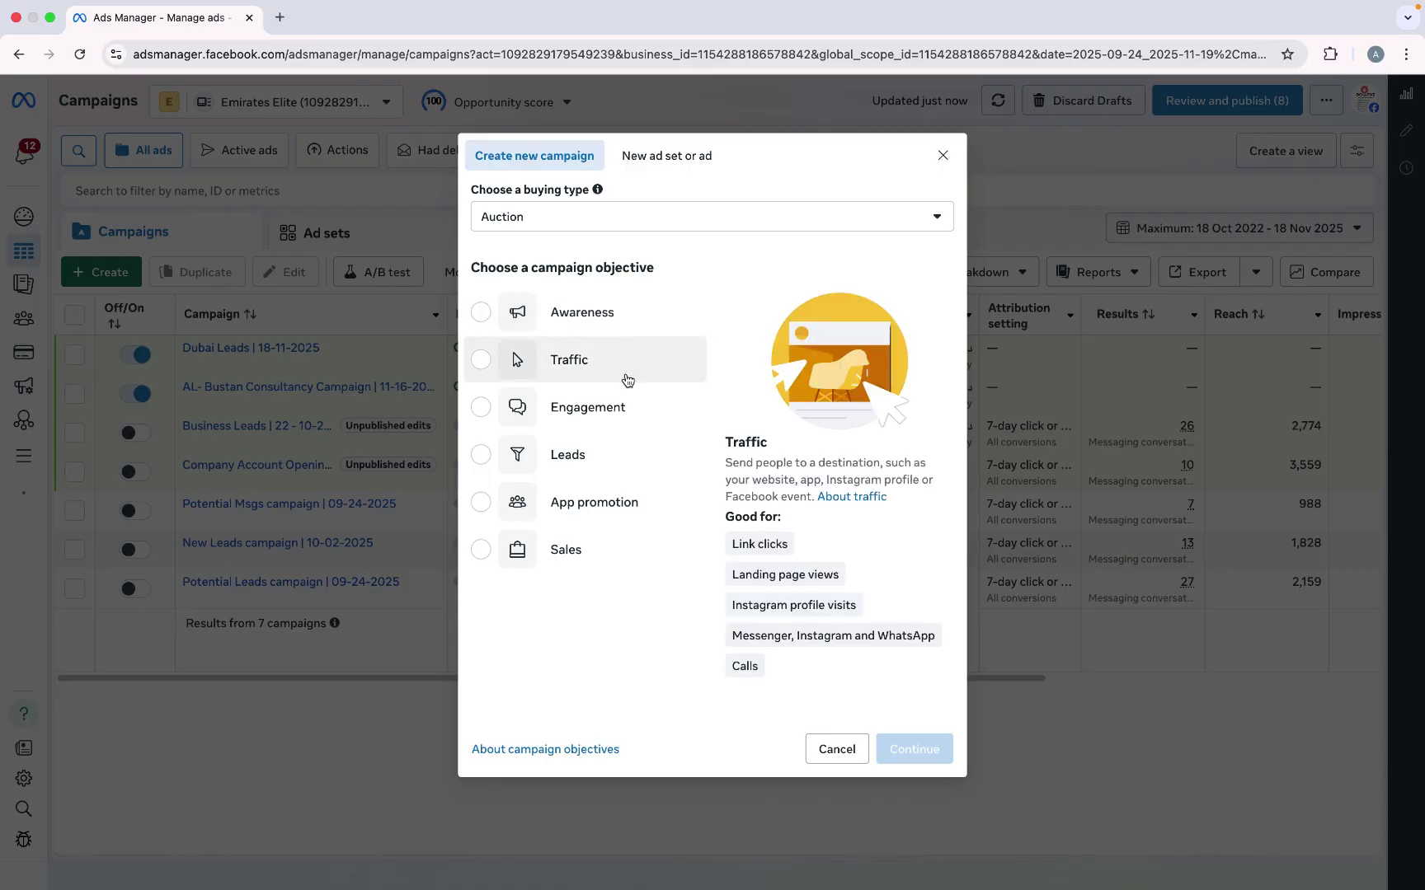
left_click(601, 479)
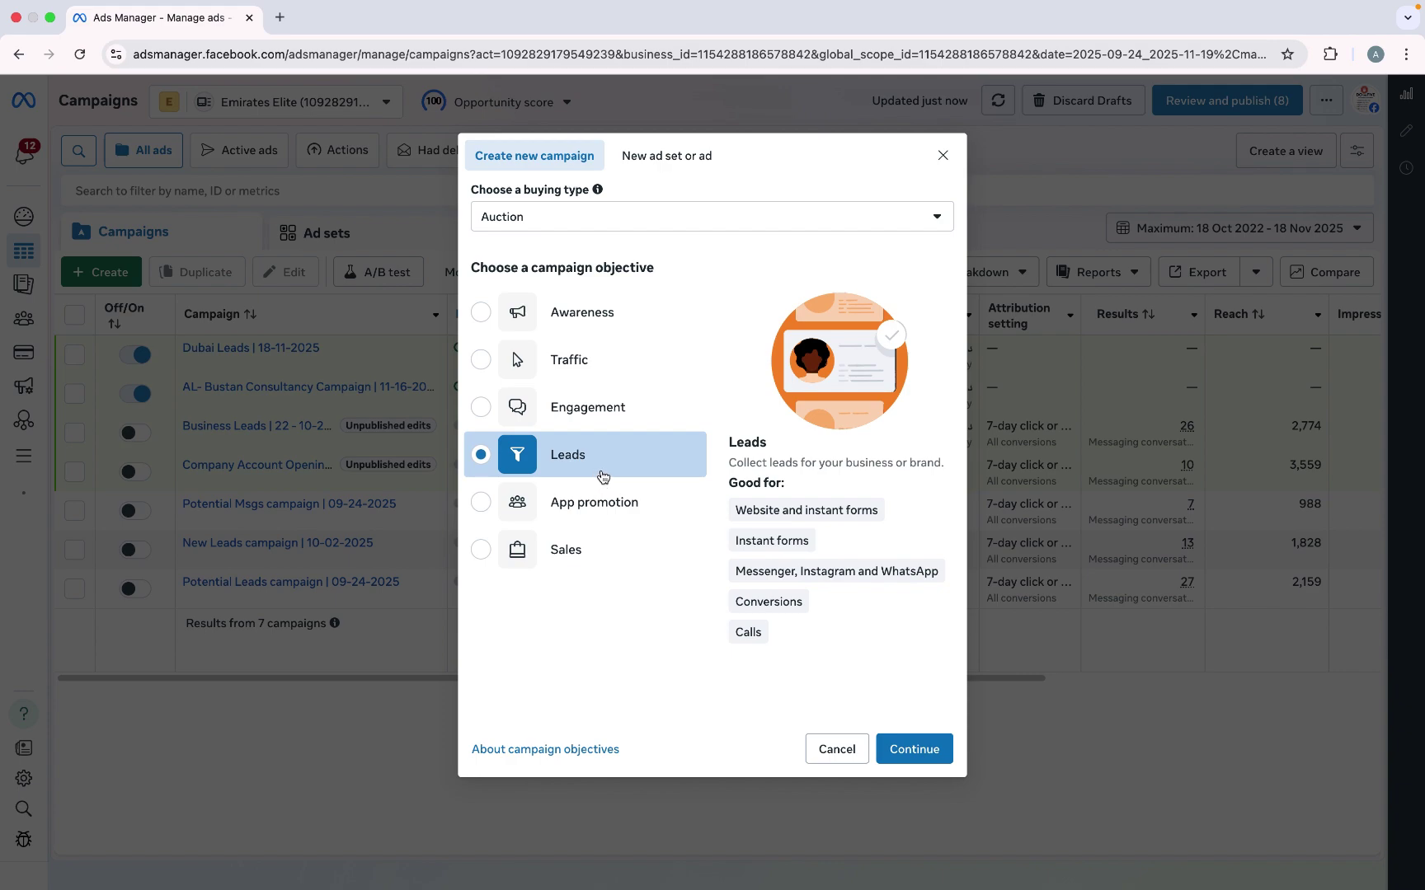
left_click(907, 748)
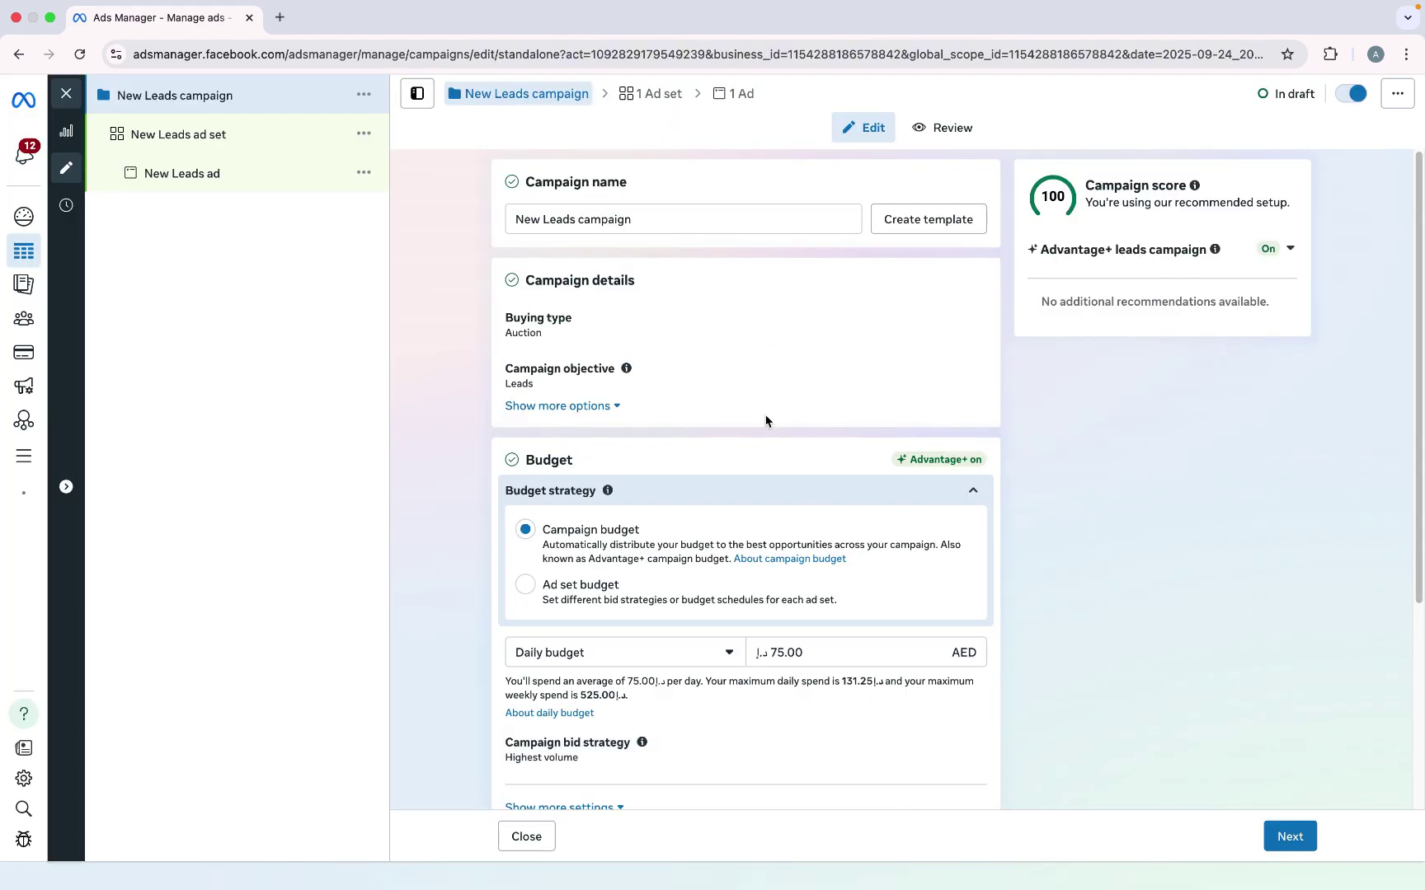
triple_click(640, 219)
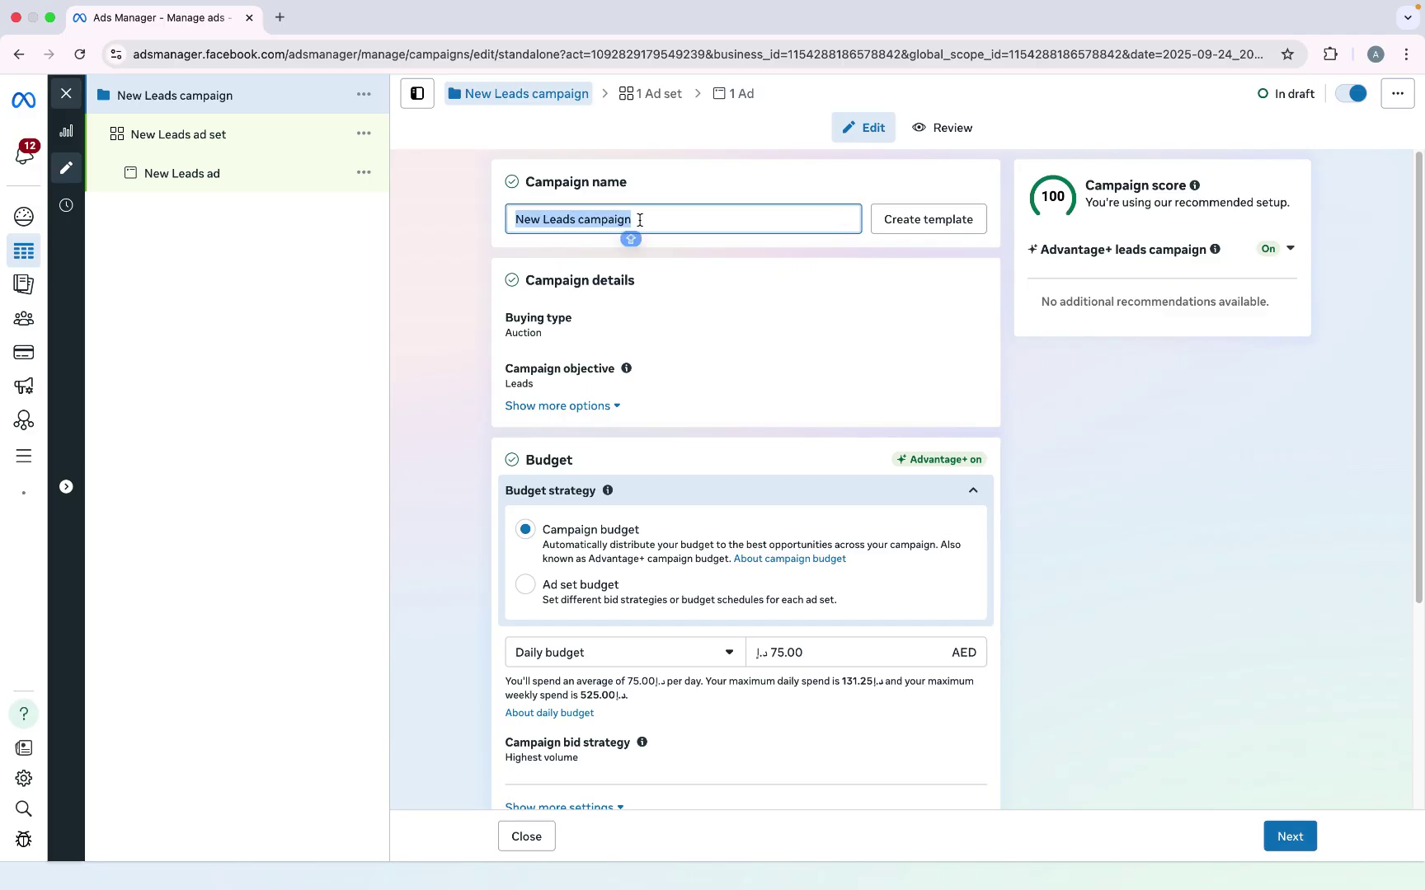
type("Business Leads Dubai | 18-11-2025")
Step: Set the campaign's daily budget to 1,000 AED
scroll(688, 344, "down", 3)
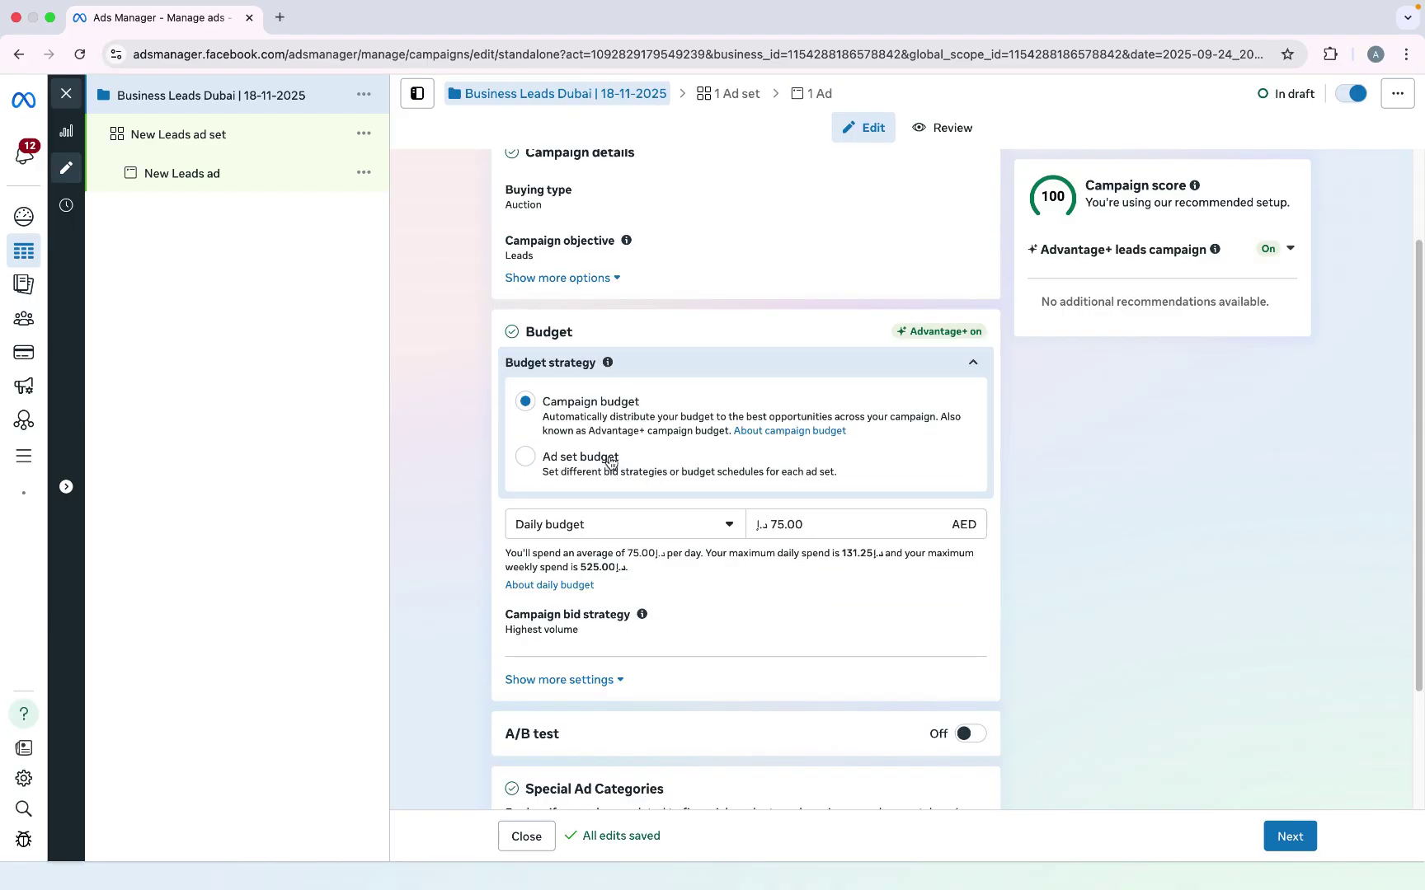
left_click(784, 524)
double_click(783, 524)
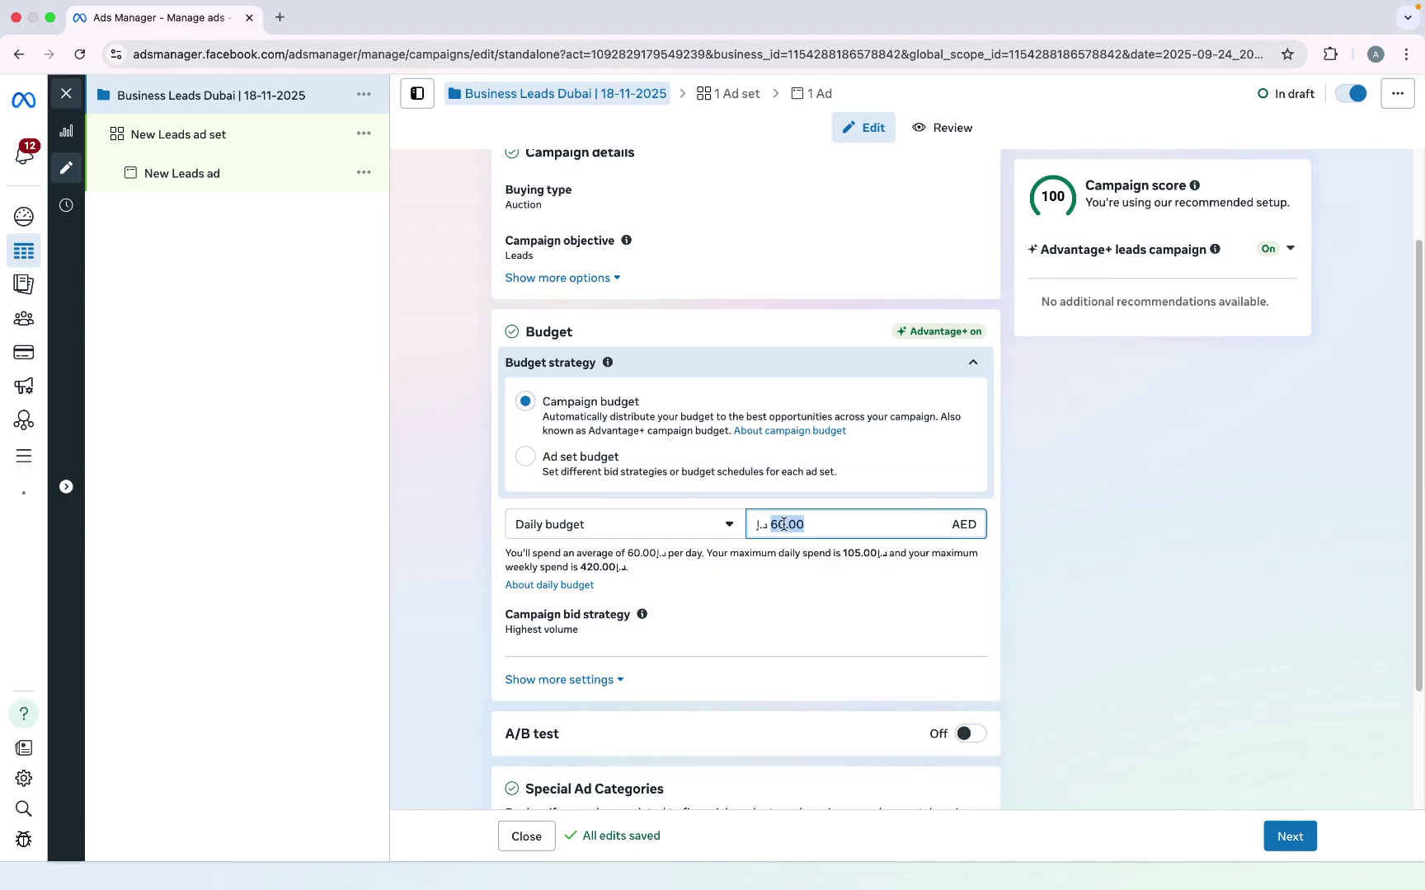
type("1000")
key("Tab")
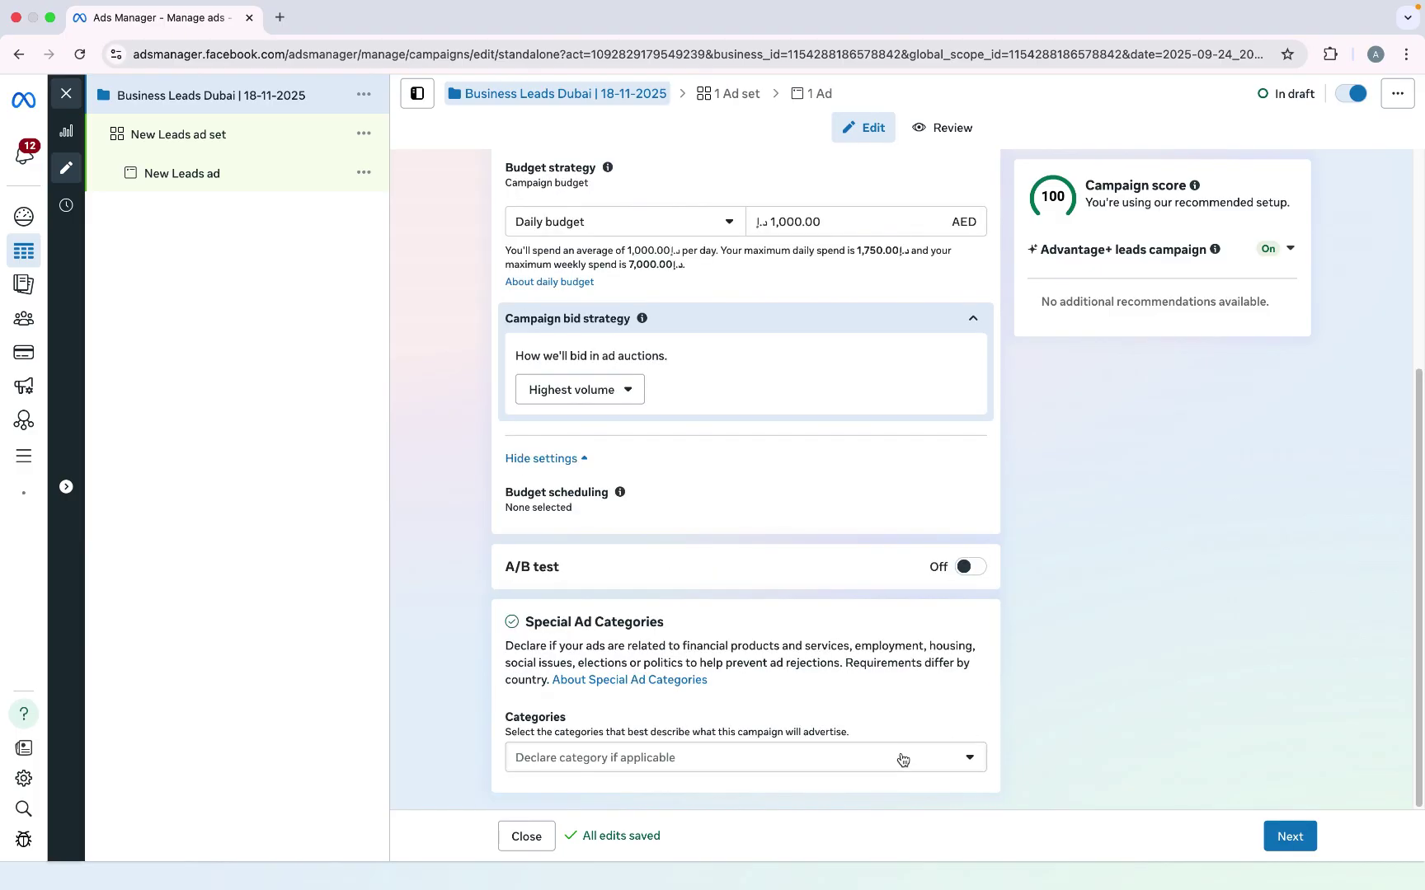
Step: Check the special ad category choices without declaring any, and continue to the ad set setup
left_click(902, 767)
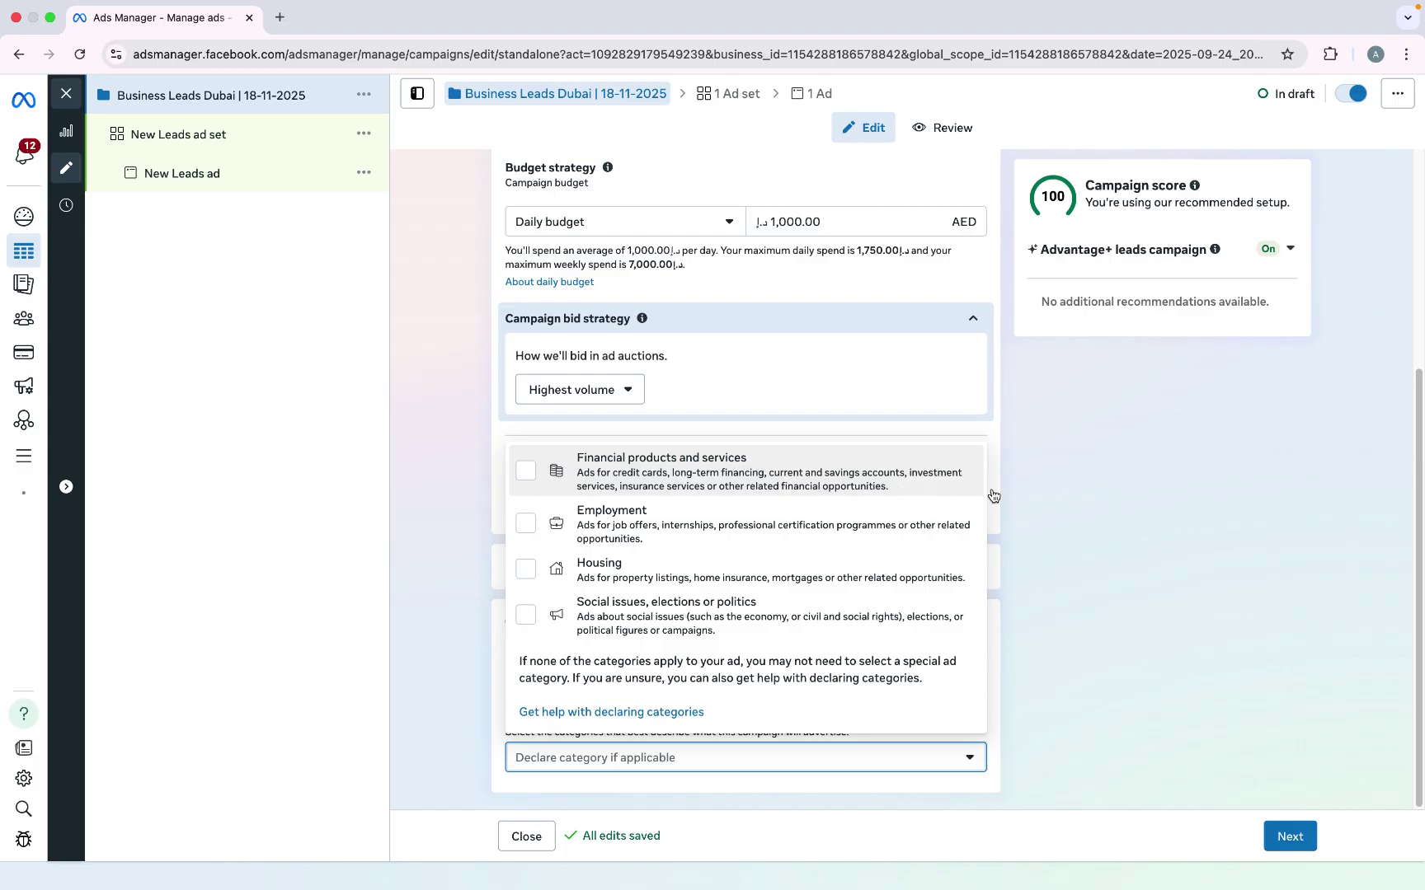
left_click(1053, 495)
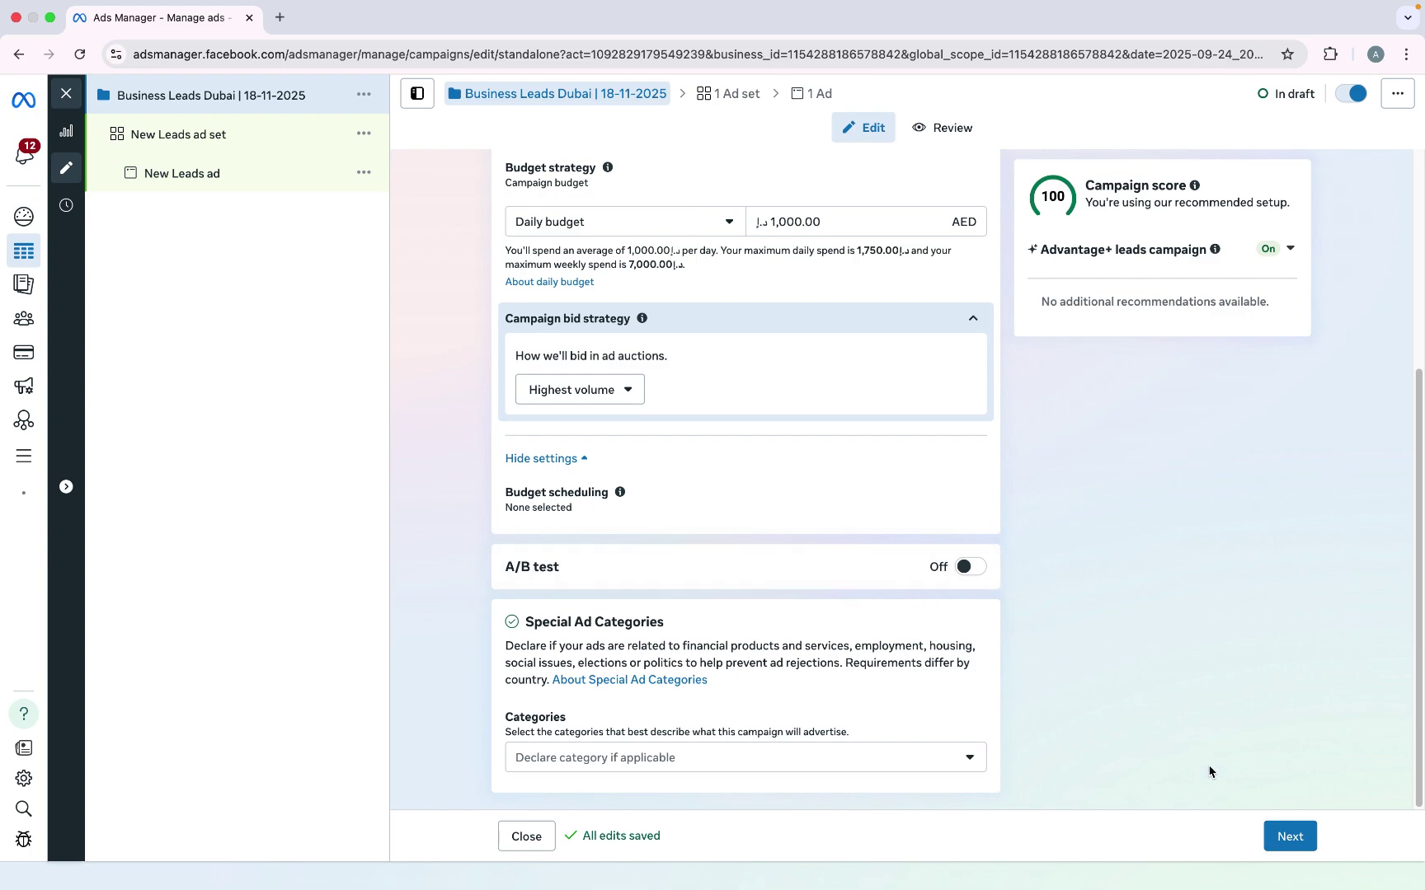
left_click(1275, 833)
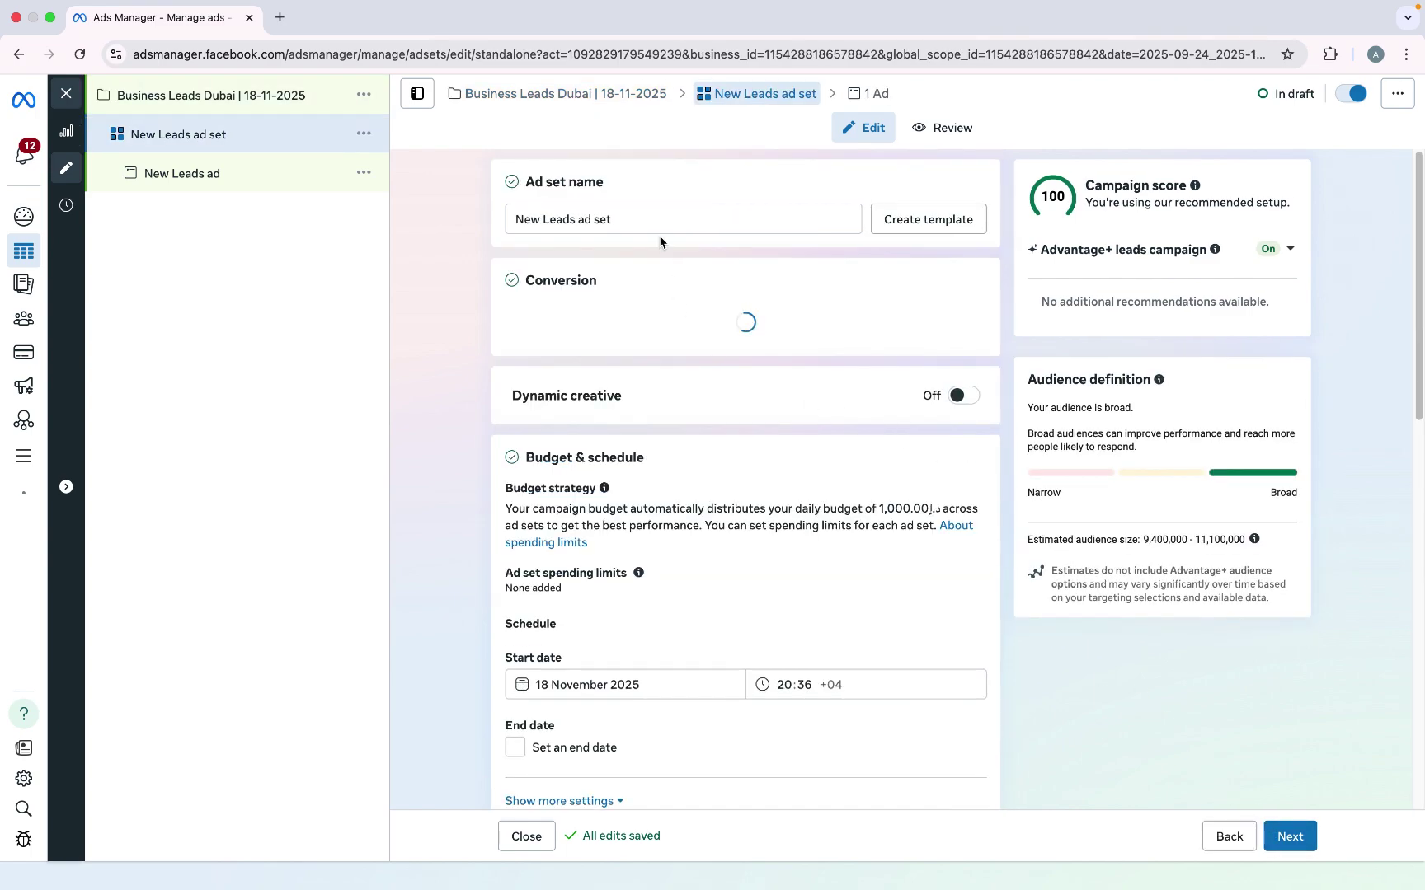
Step: Rename the ad set "New Leads ad set - 1" and choose Instant forms as its conversion location
left_click(683, 219)
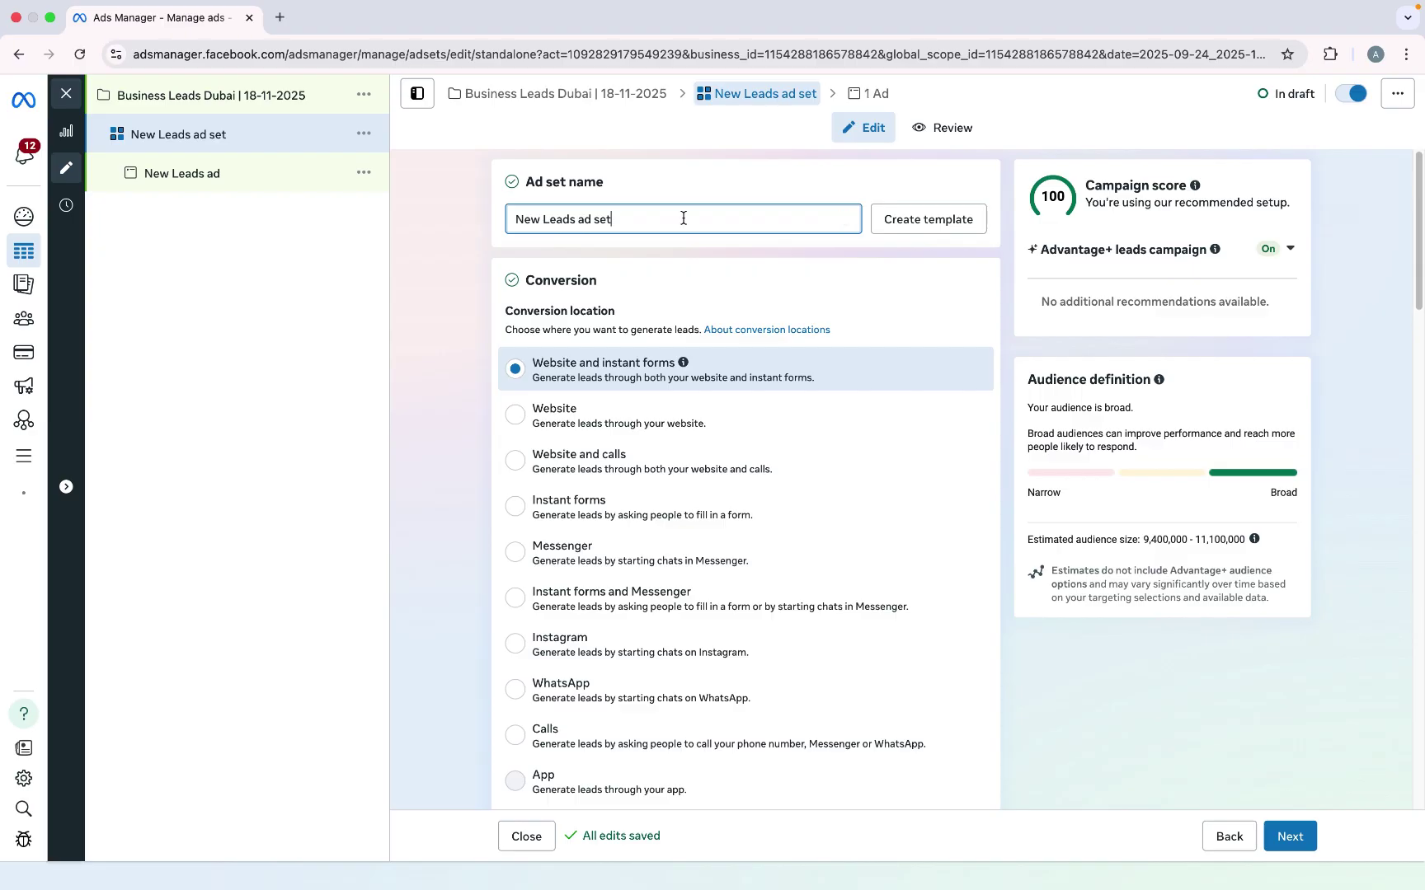
type("- 1")
left_click_drag(652, 318, 474, 322)
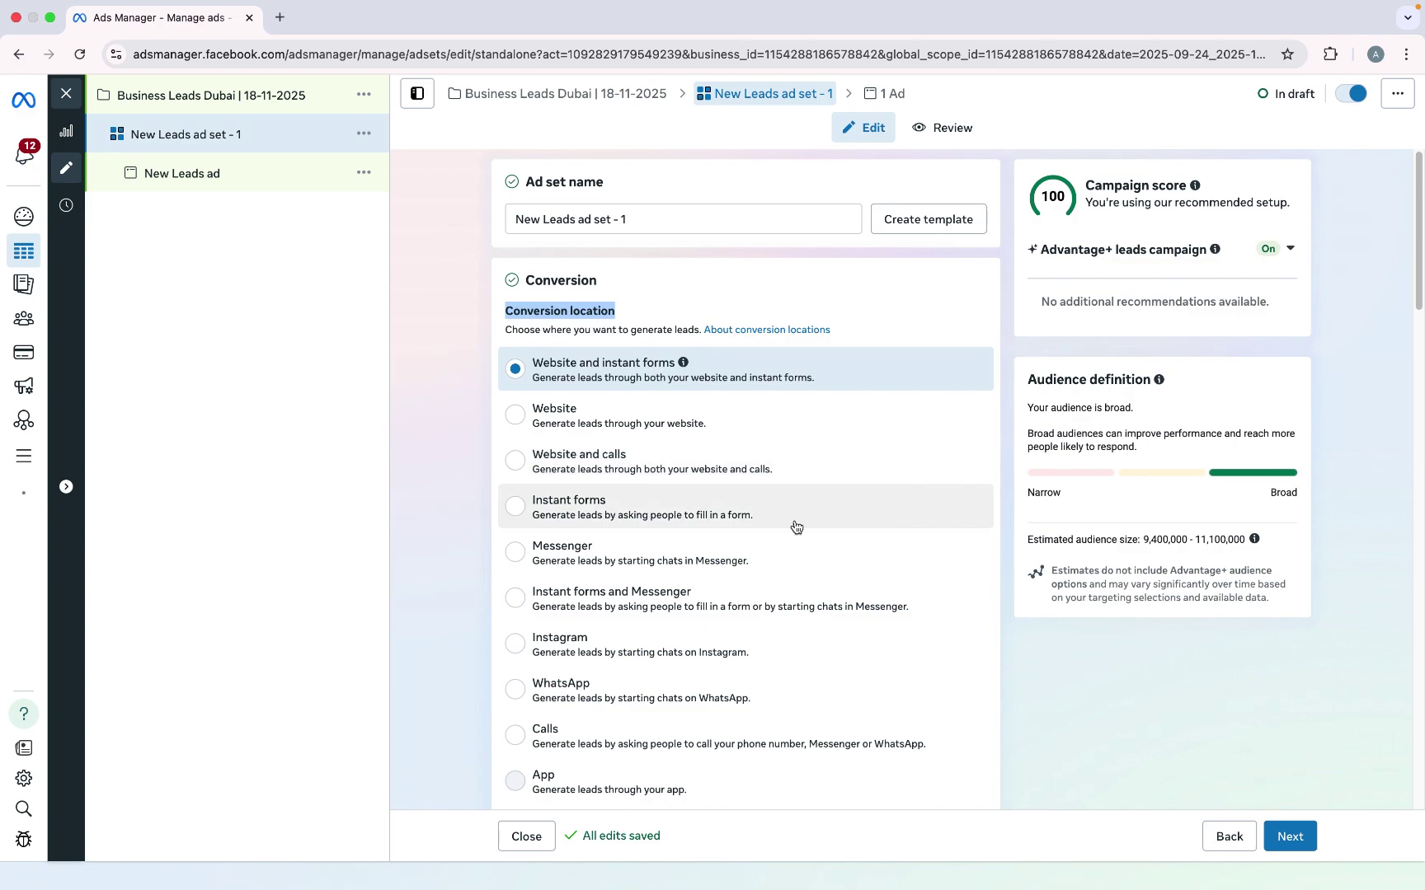
left_click(634, 514)
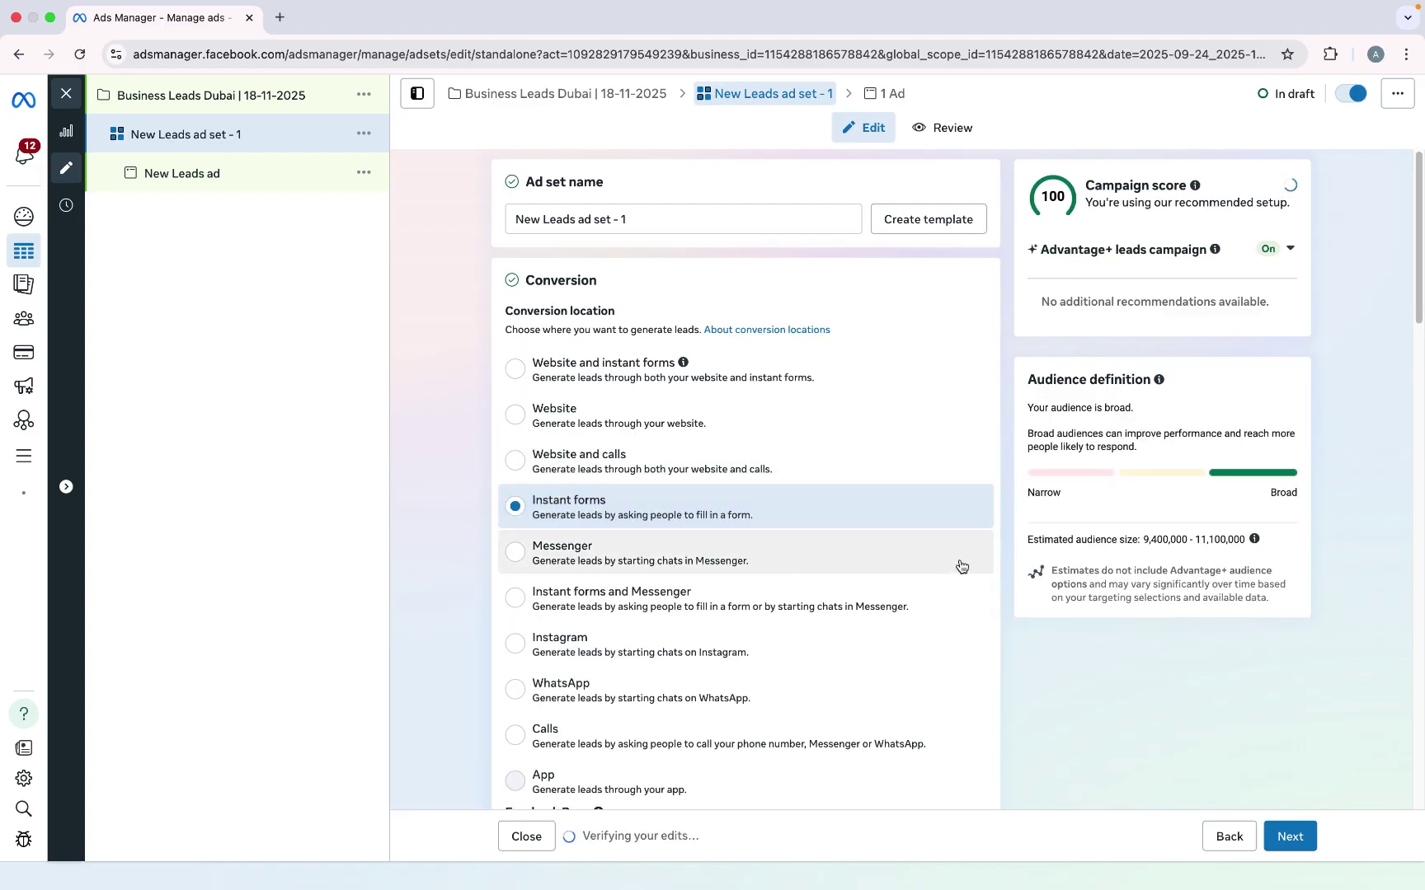
Step: Set the ad set's performance goal to Maximise number of conversion leads
scroll(1012, 553, "down", 1)
scroll(1011, 550, "down", 5)
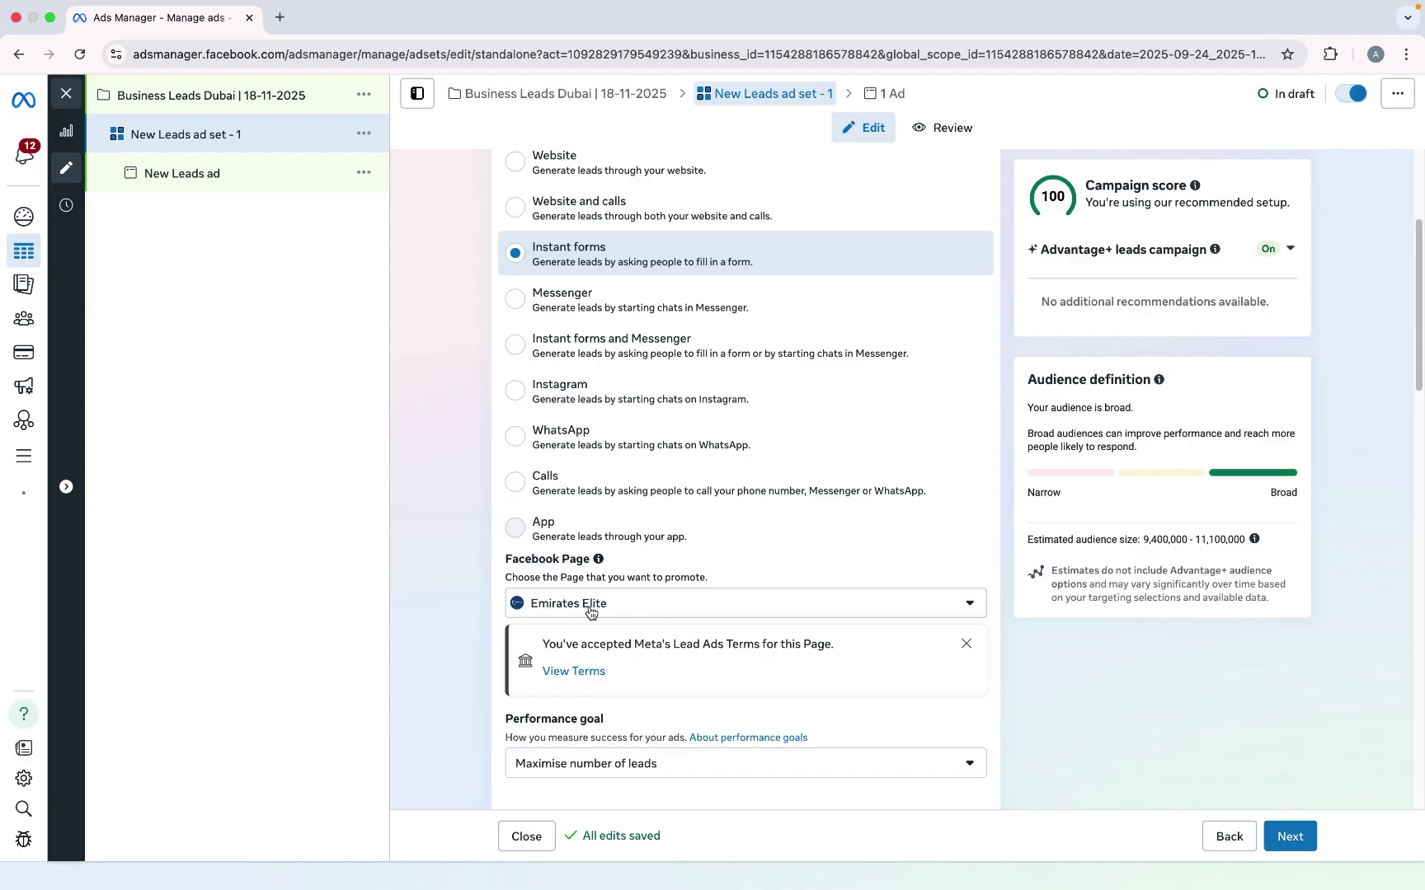
scroll(734, 709, "up", 1)
scroll(731, 711, "down", 2)
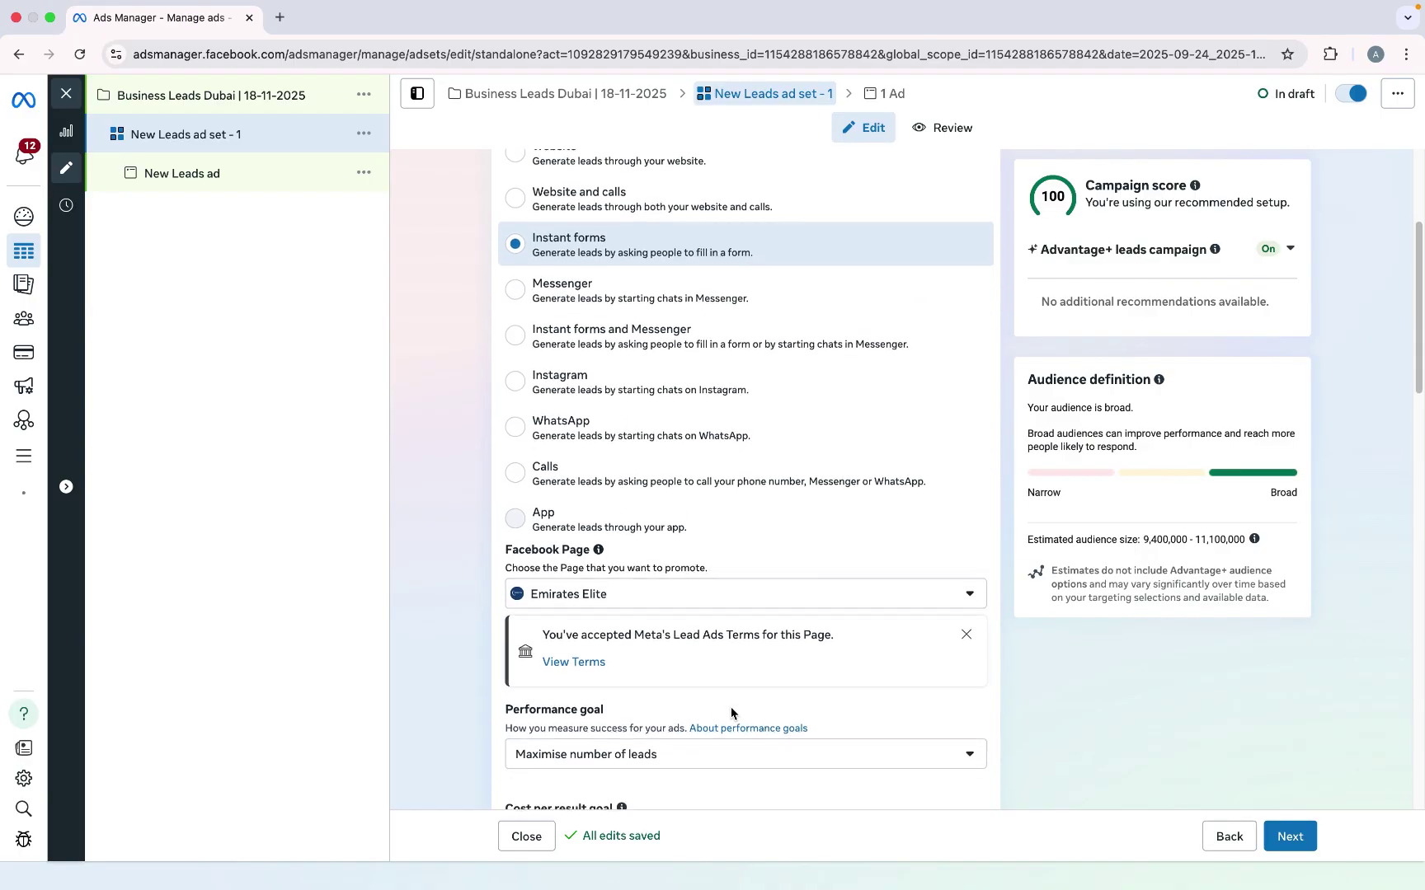
left_click(614, 746)
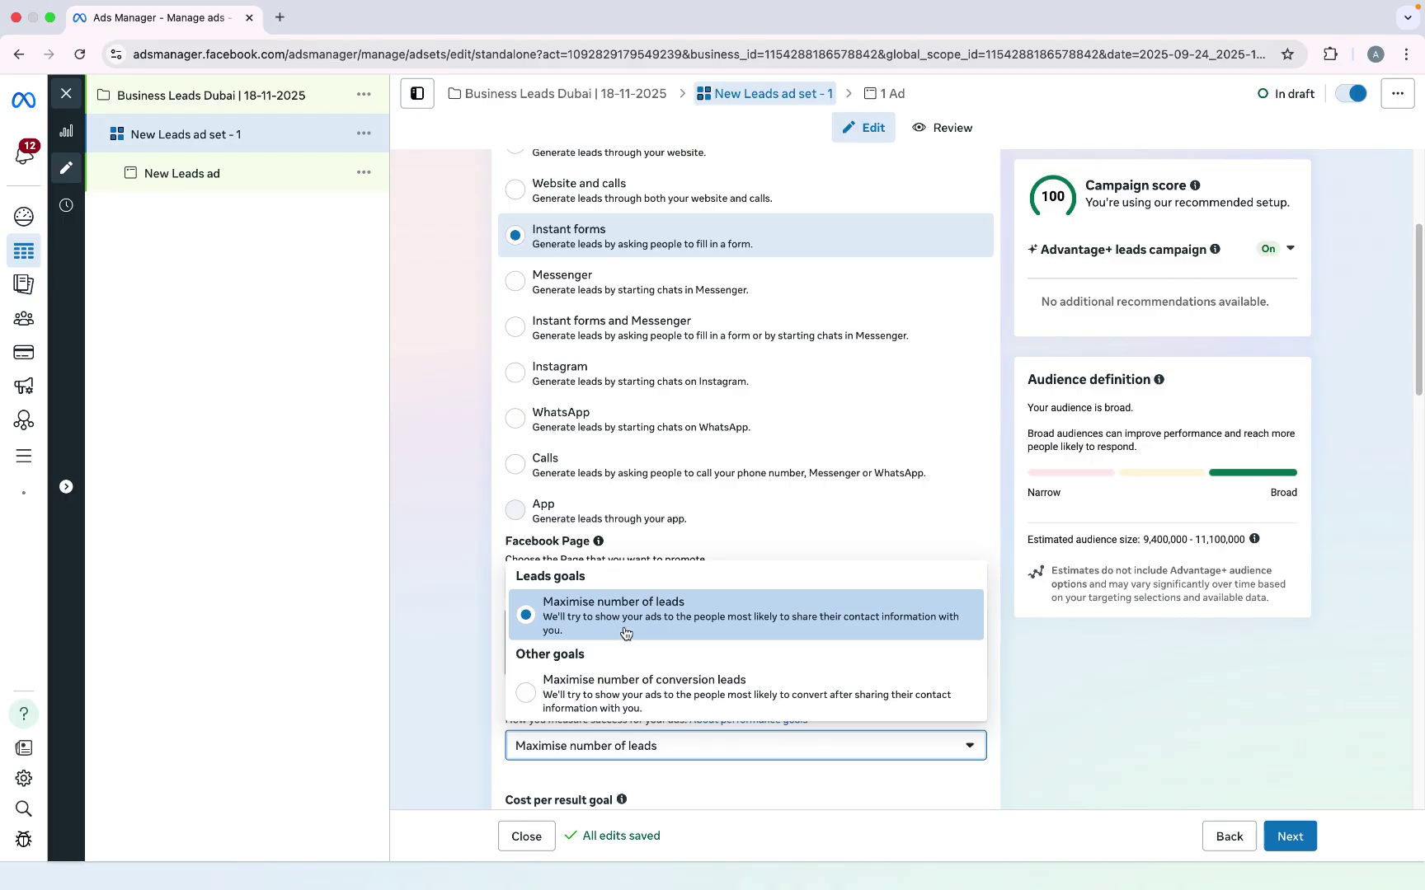
left_click(620, 700)
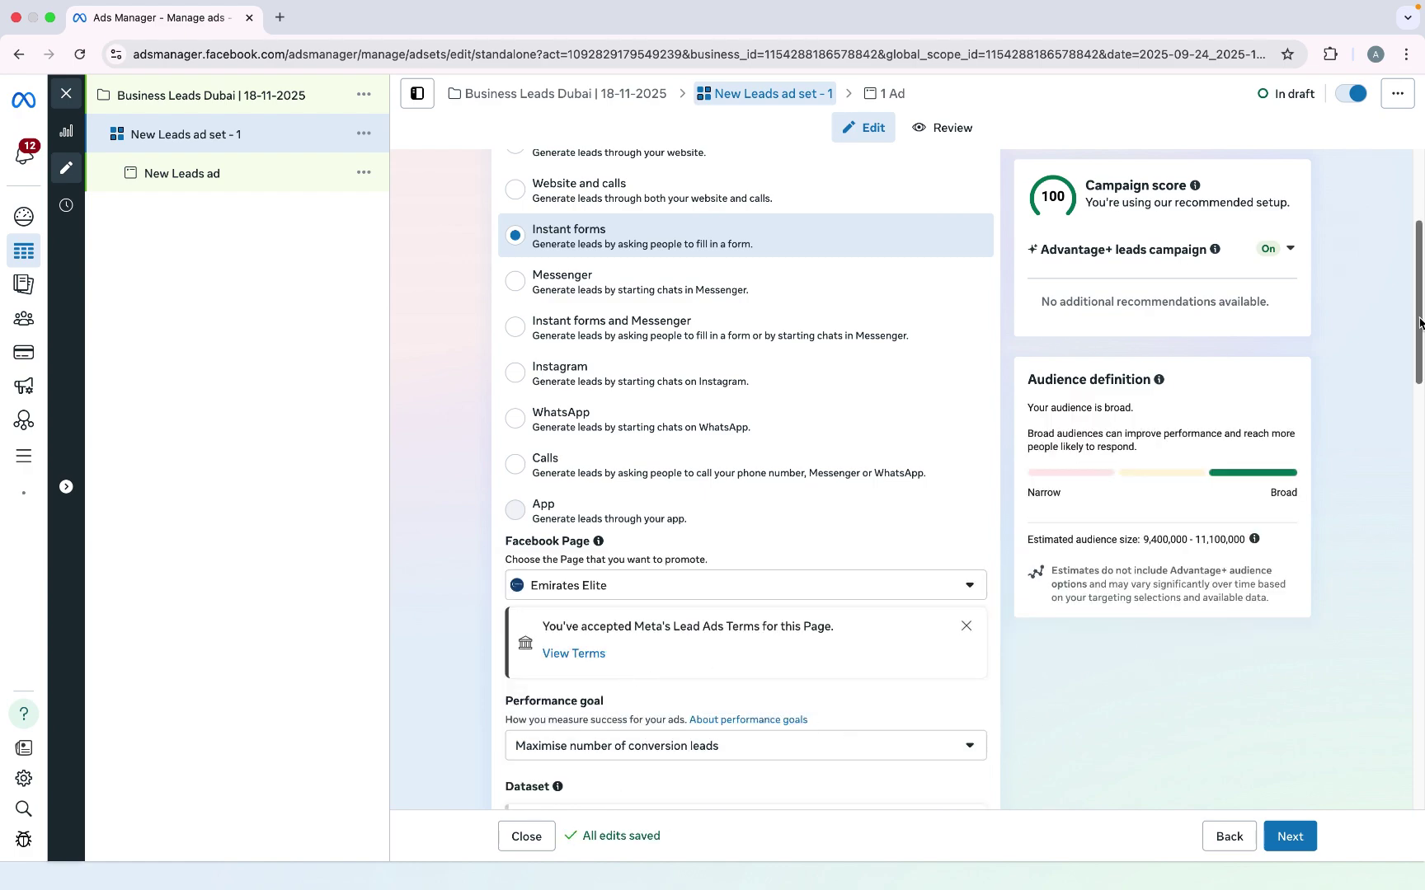
Step: Examine the ad set's additional conversion options and the explanation of dynamic creative, leaving dynamic creative off
scroll(864, 727, "down", 3)
scroll(1381, 433, "down", 3)
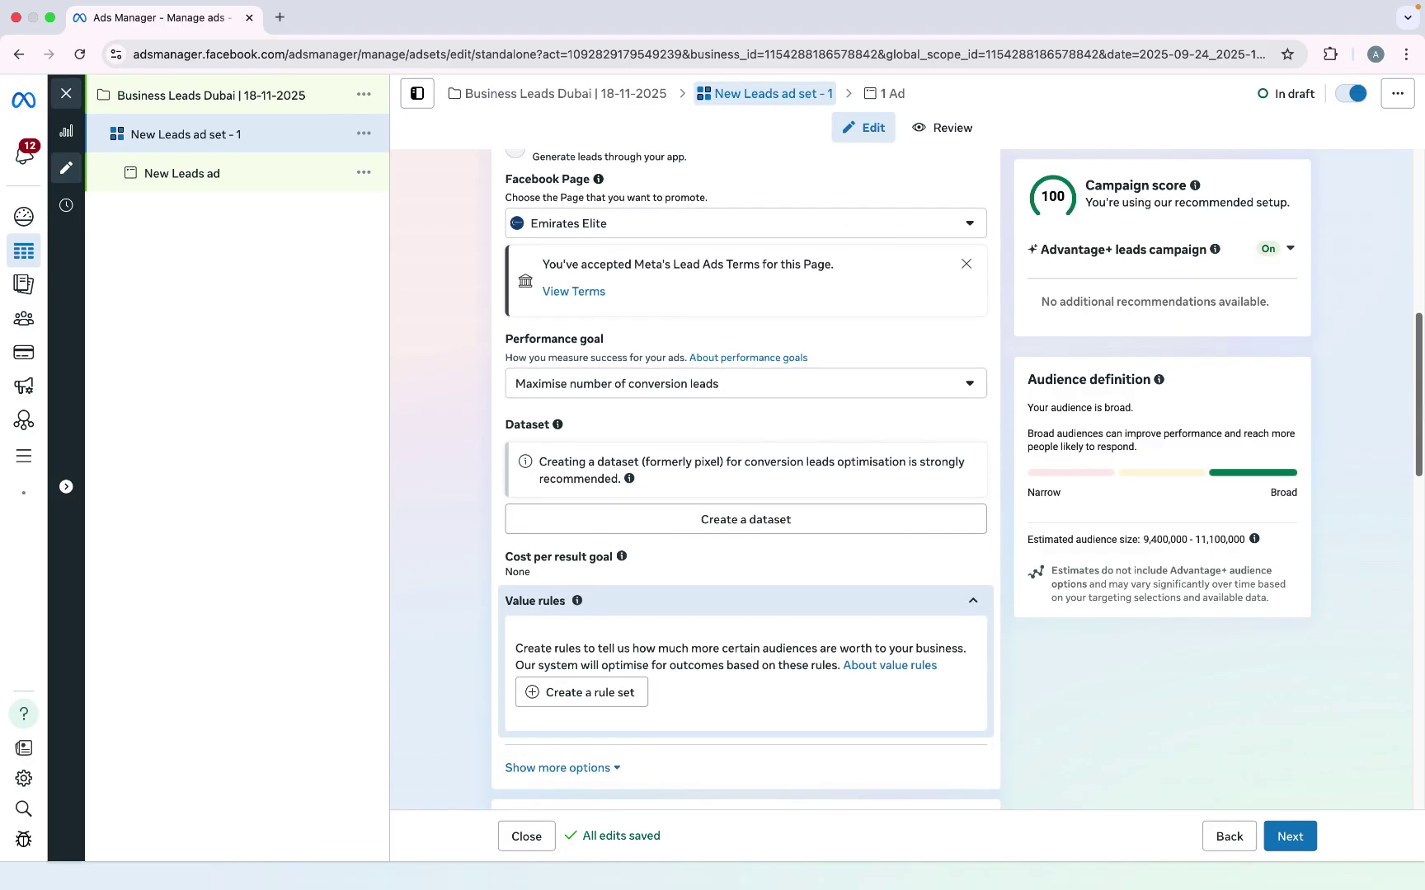
scroll(1381, 434, "down", 1)
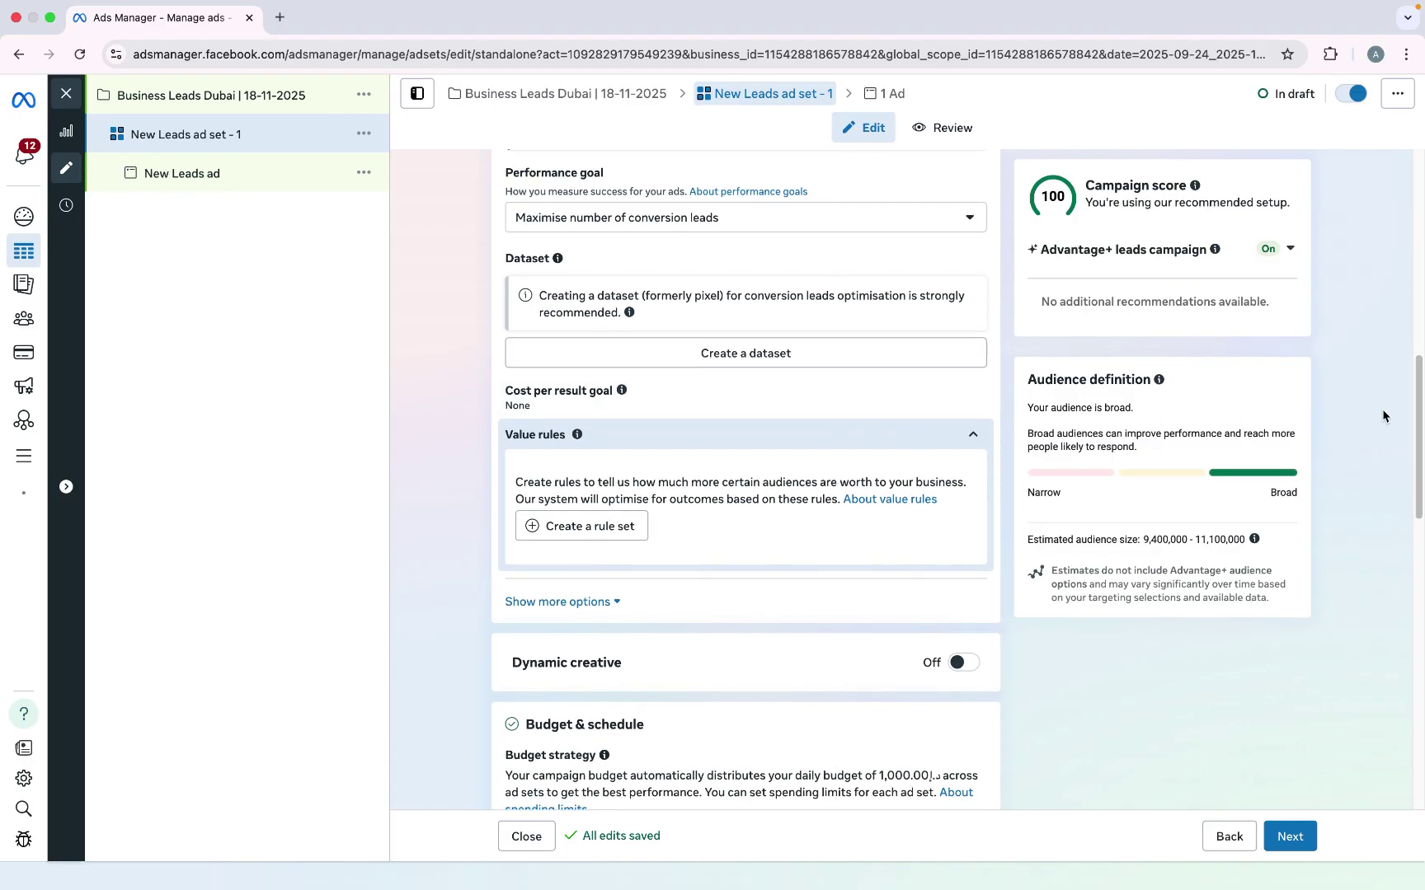
scroll(707, 435, "down", 2)
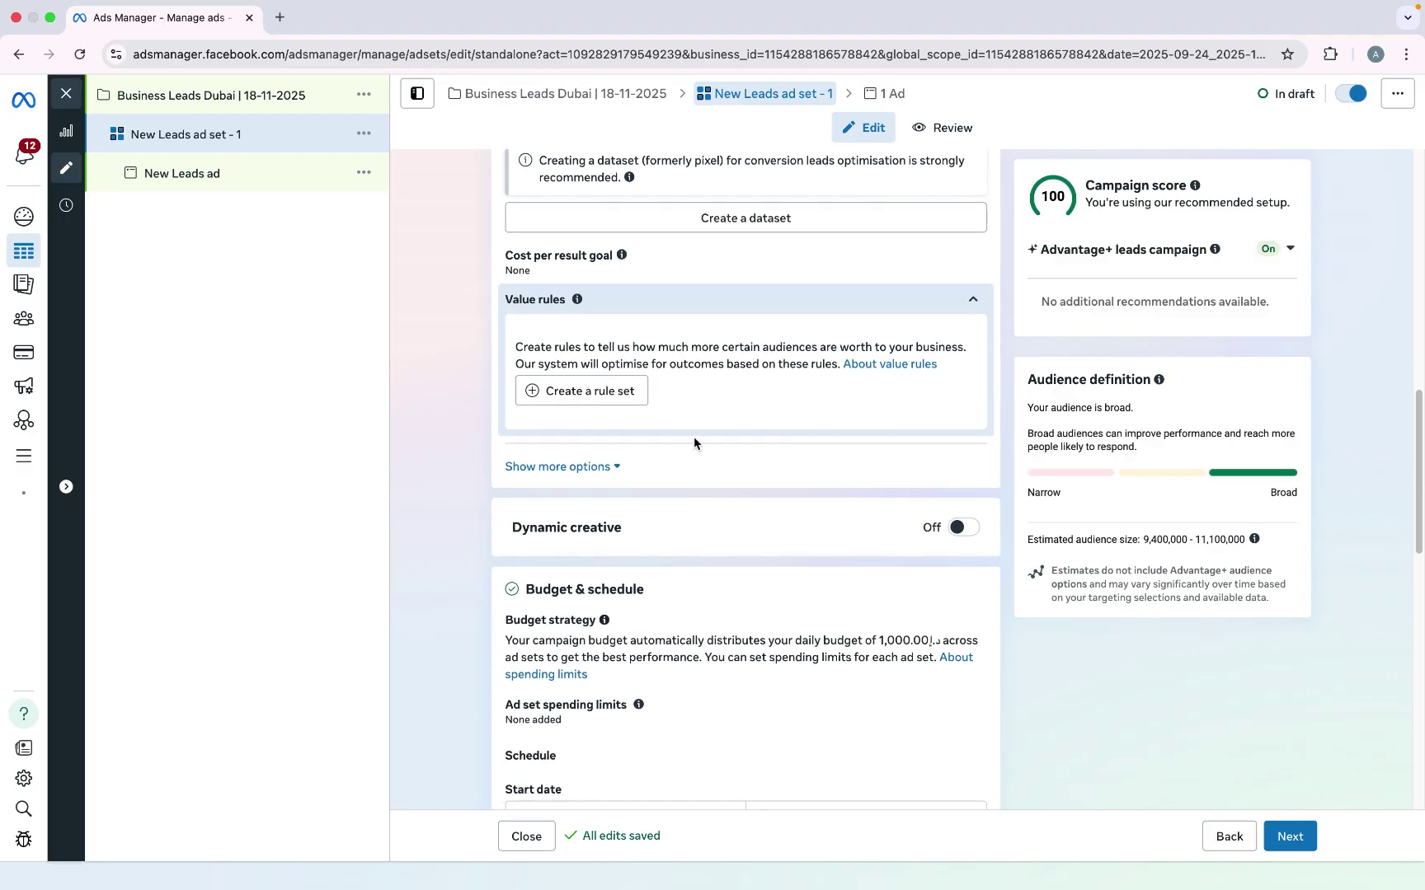
left_click(606, 467)
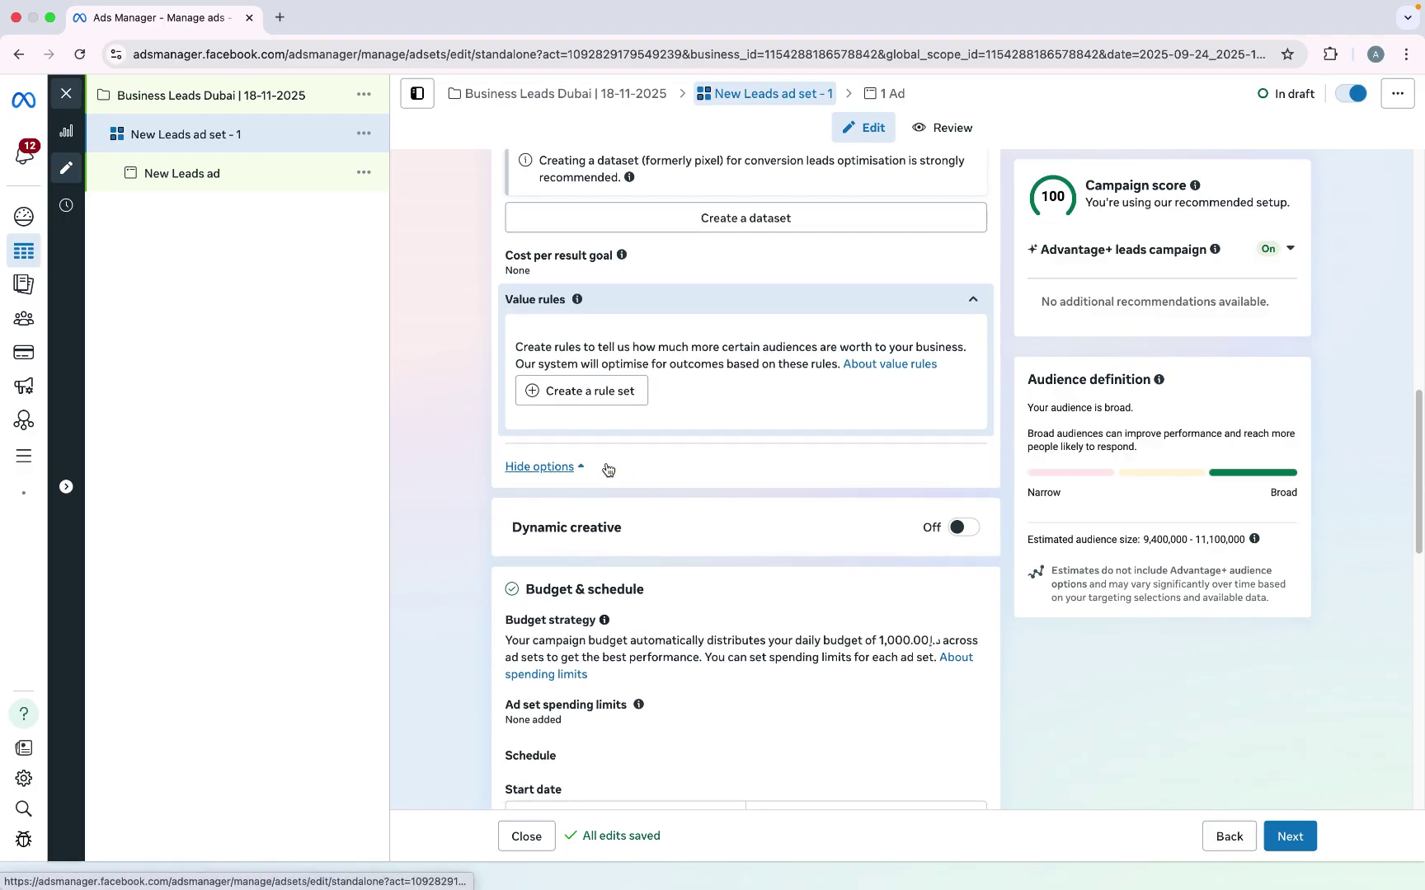
left_click(966, 528)
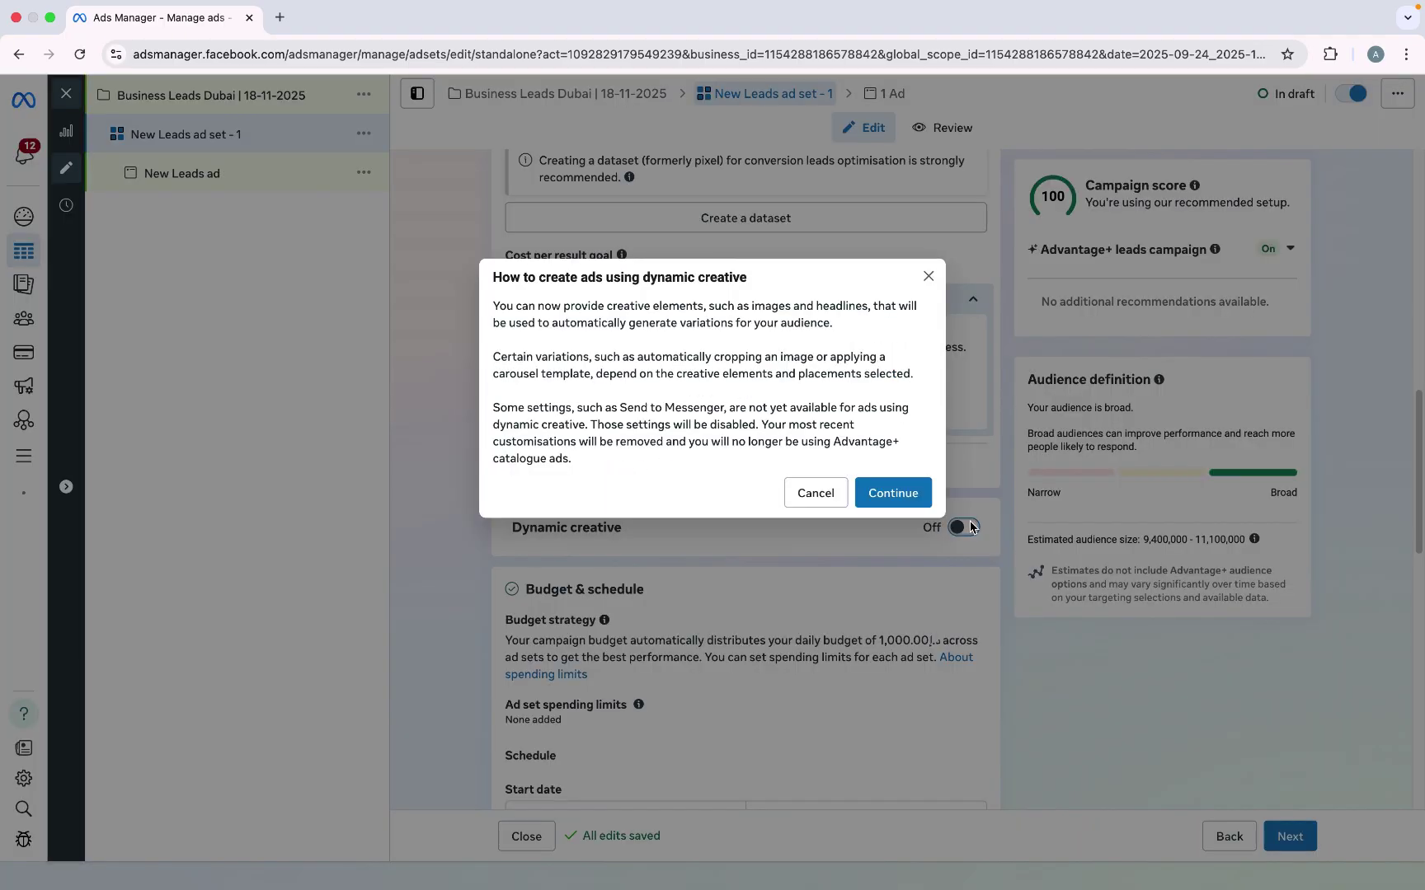
left_click(893, 493)
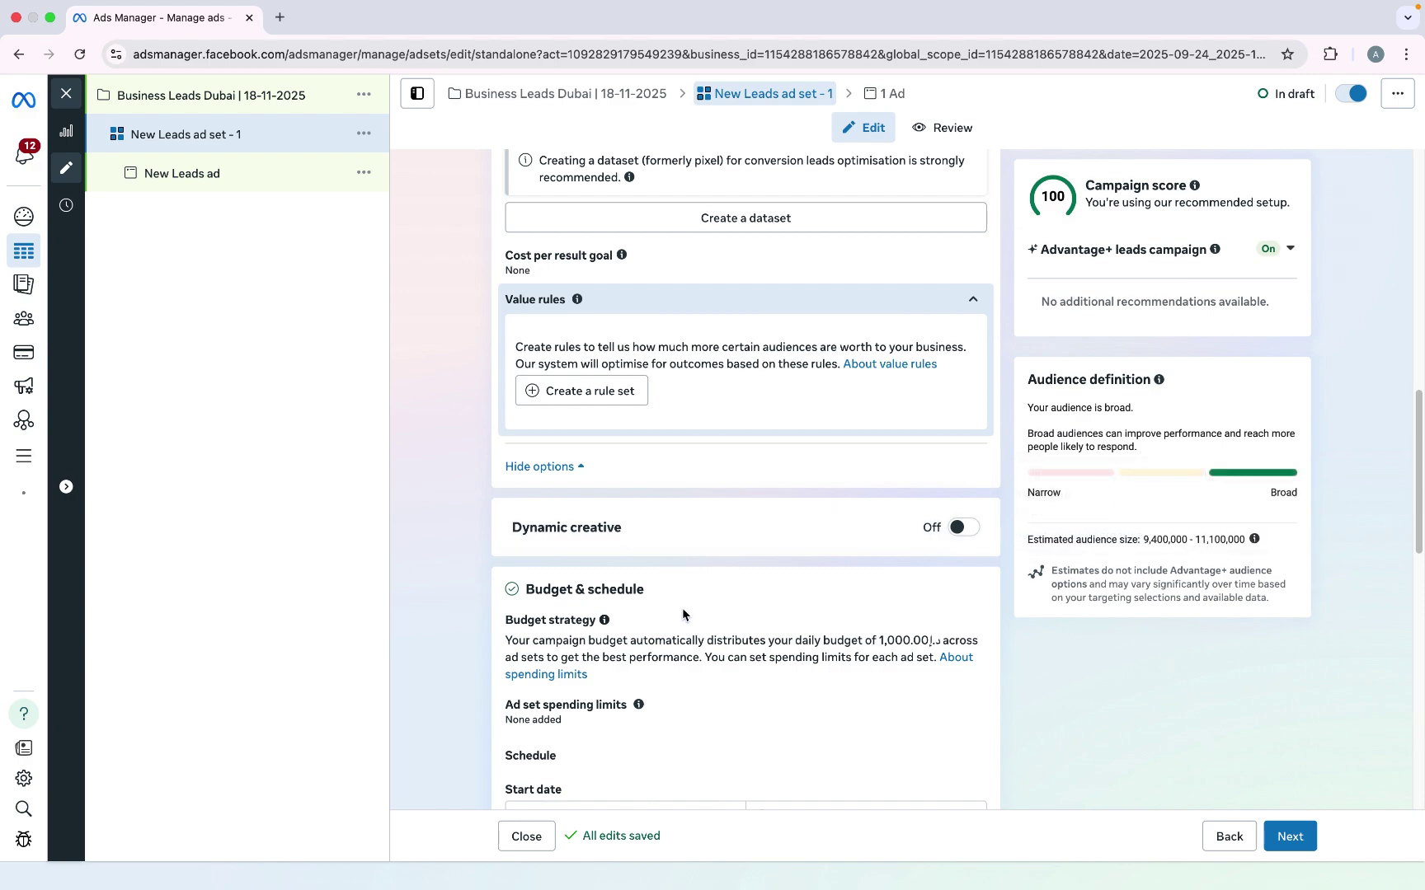
Step: Replace the audience location with the city of Dubai, United Arab Emirates, and set its targeting radius to 49 km
scroll(1371, 434, "down", 4)
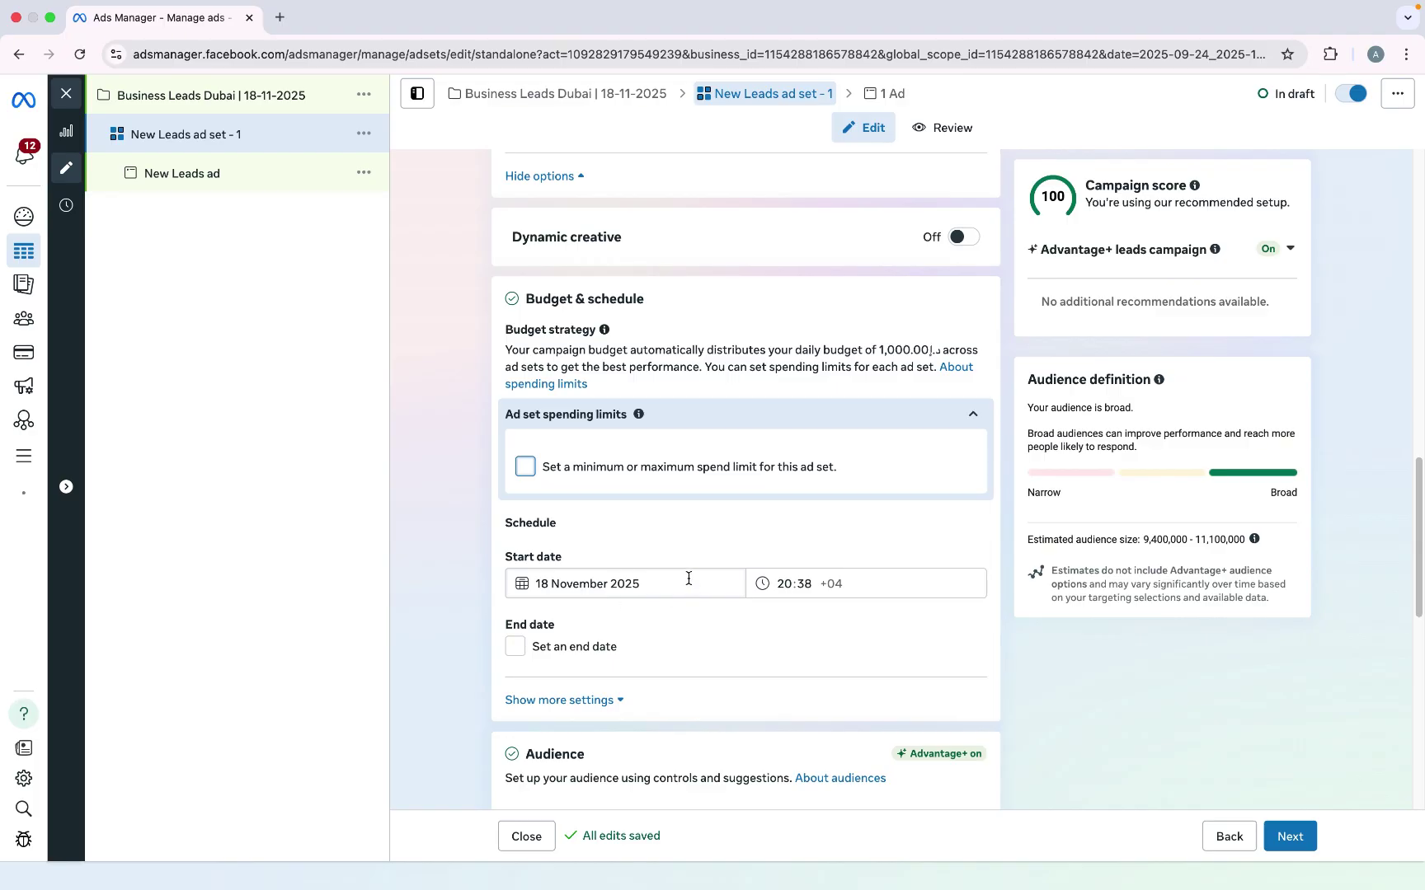
scroll(693, 593, "up", 2)
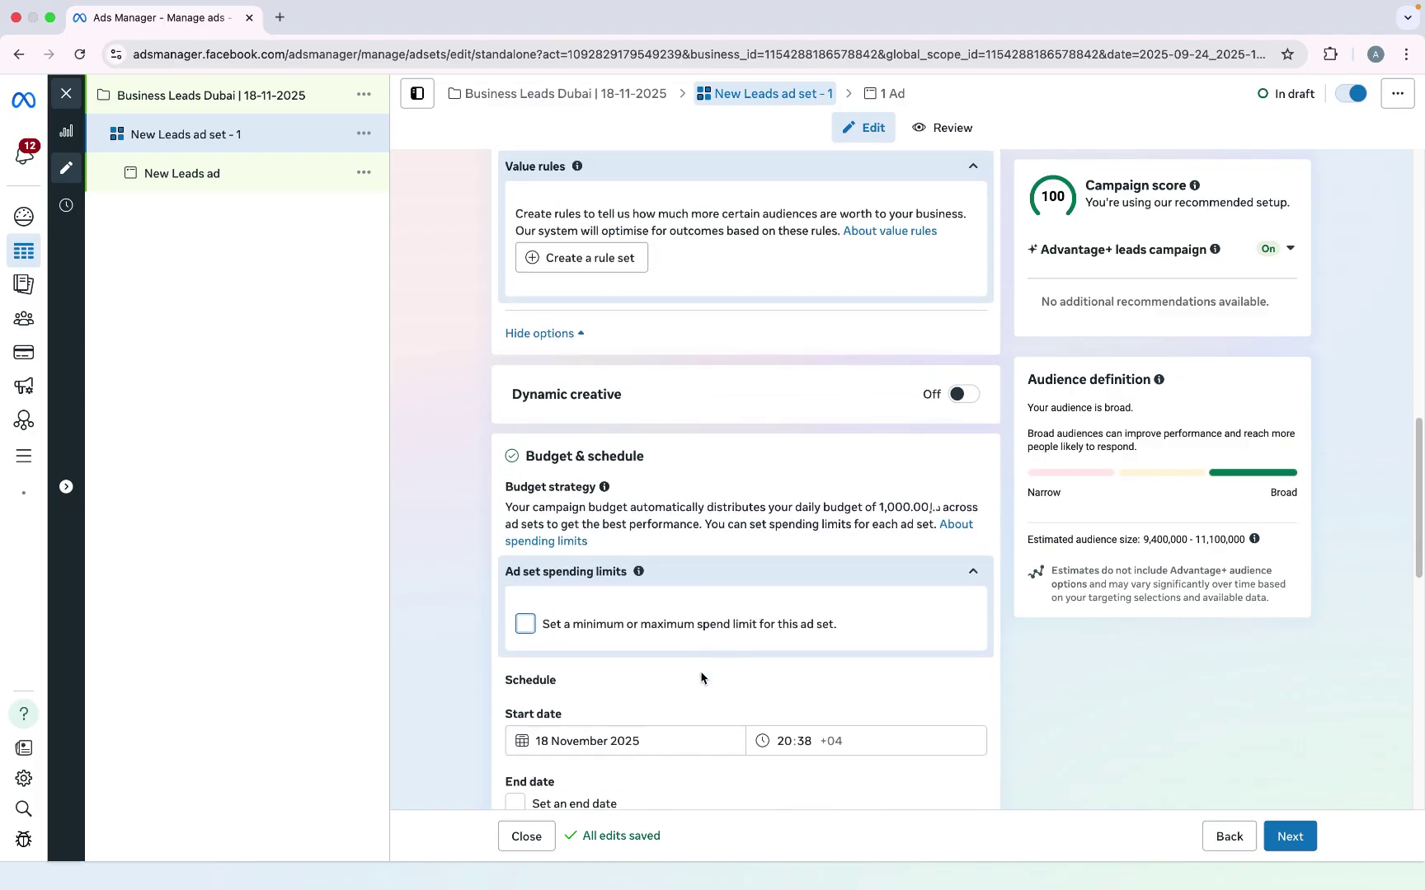
scroll(942, 452, "down", 5)
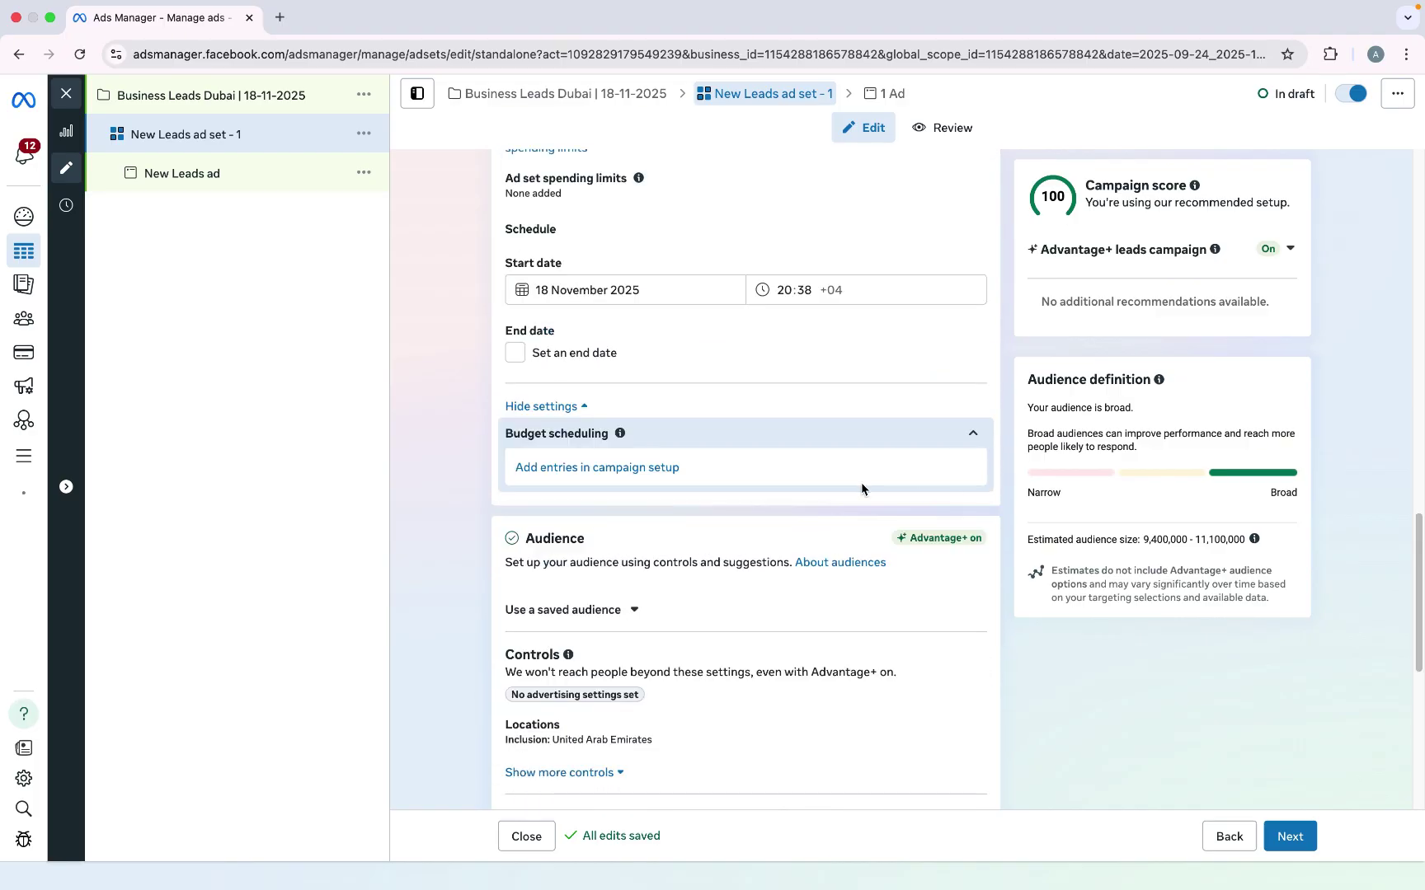
left_click(559, 773)
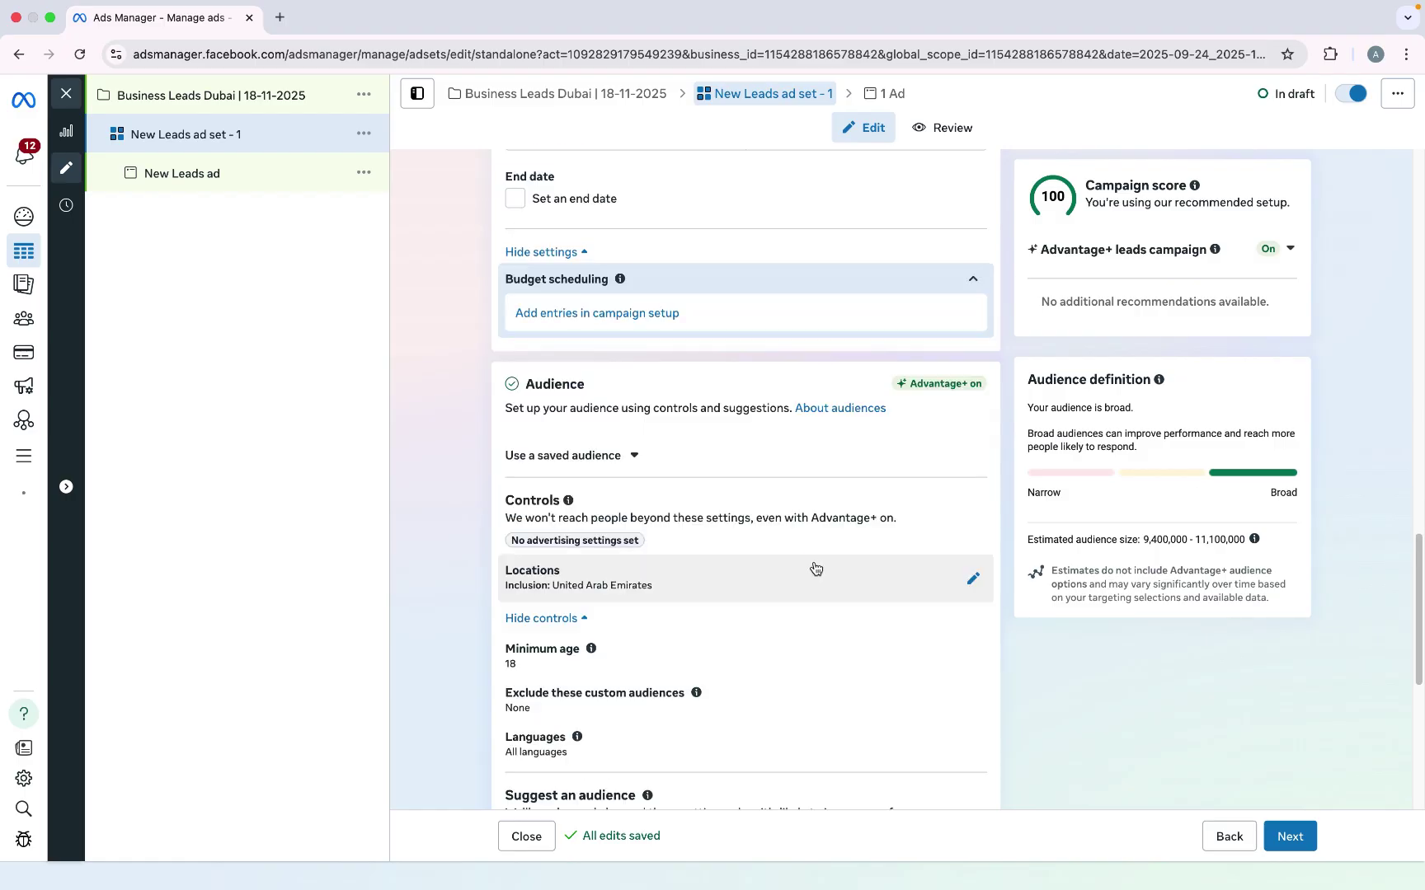
left_click(970, 579)
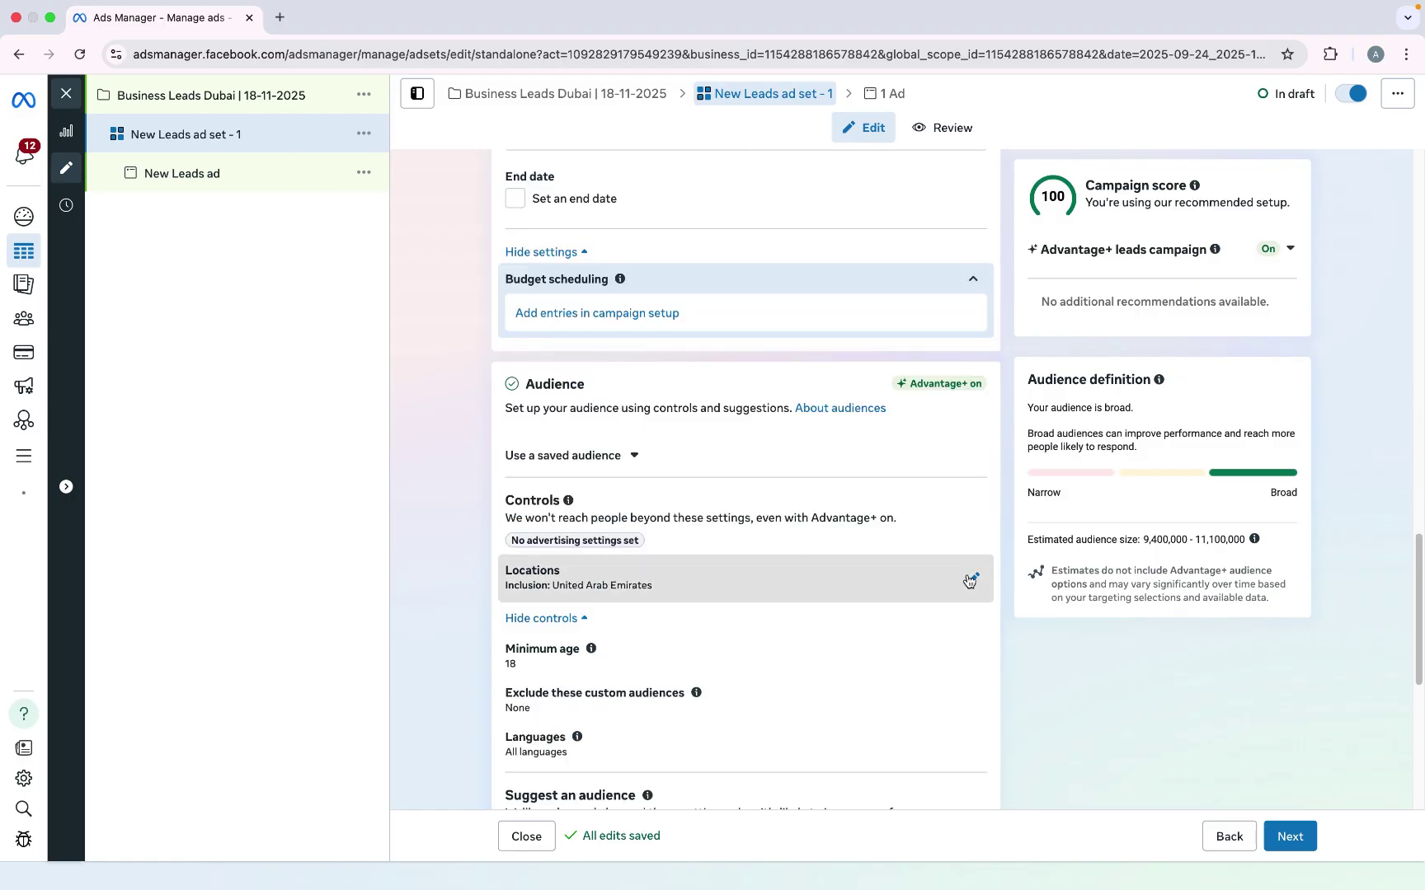
left_click(736, 716)
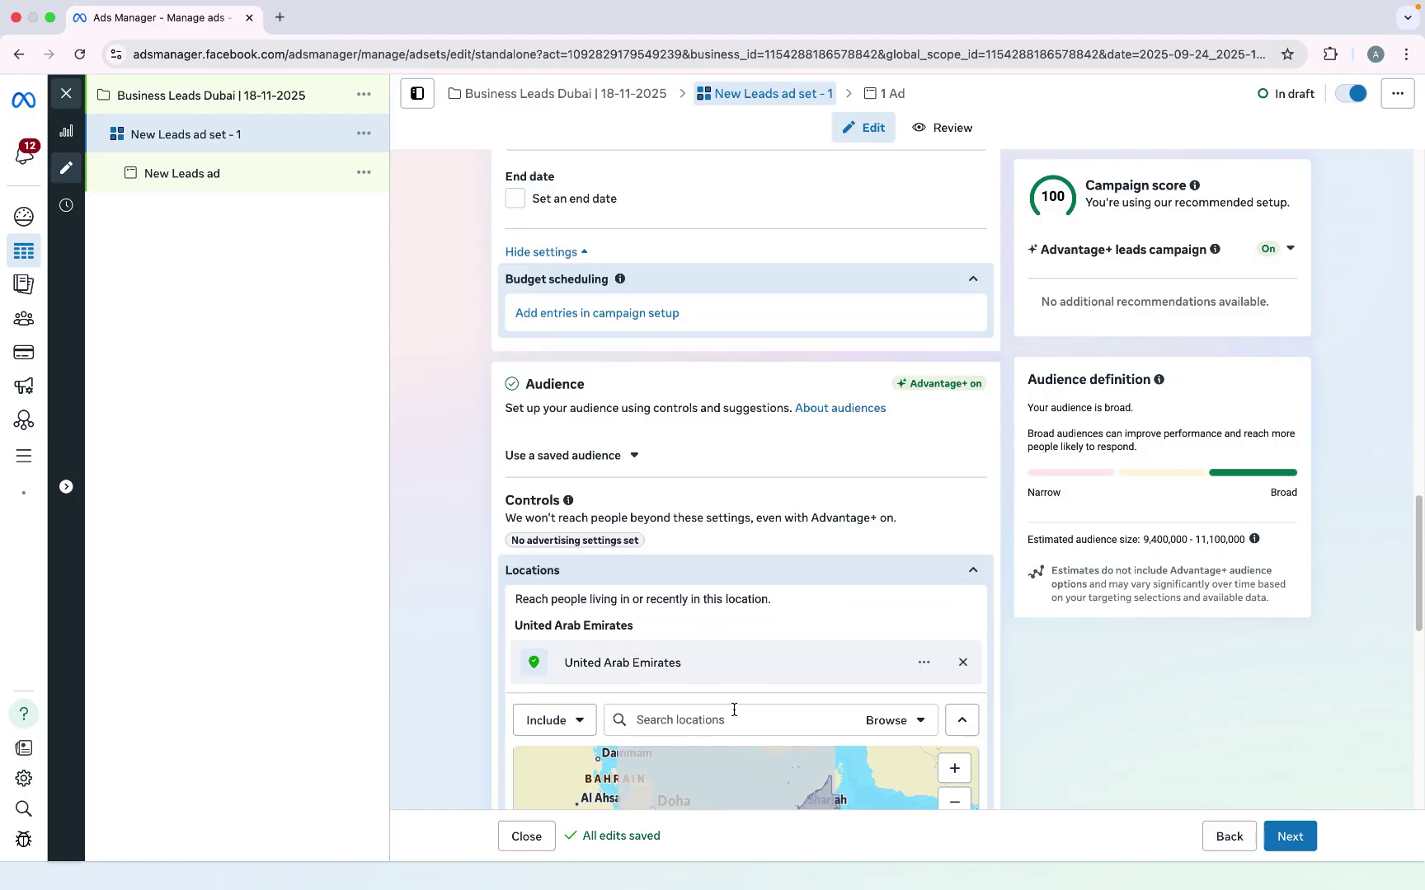
type("duba")
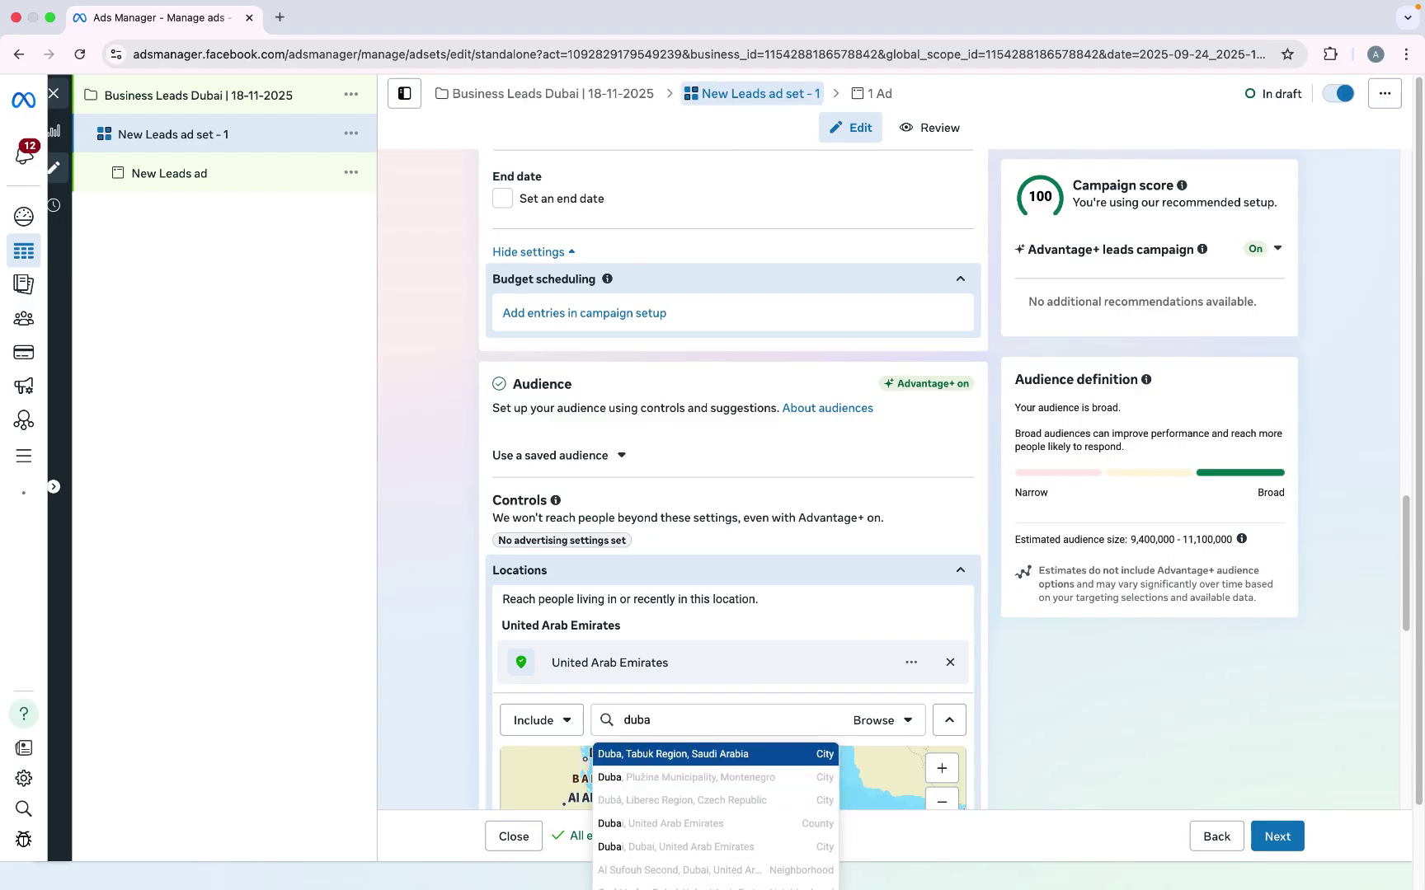
type("i")
key("Return")
left_click(669, 330)
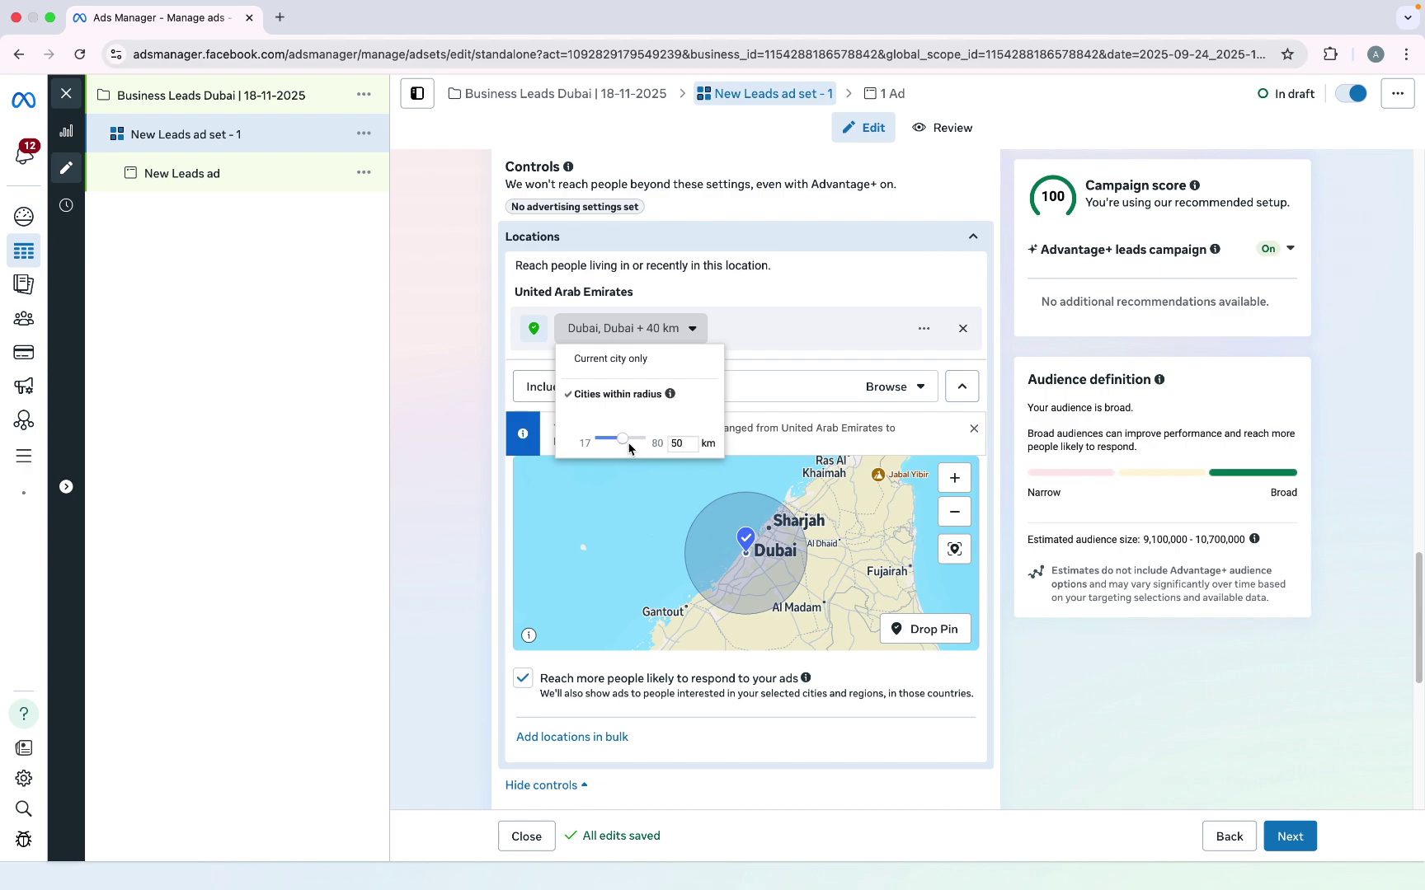
left_click_drag(630, 448, 657, 528)
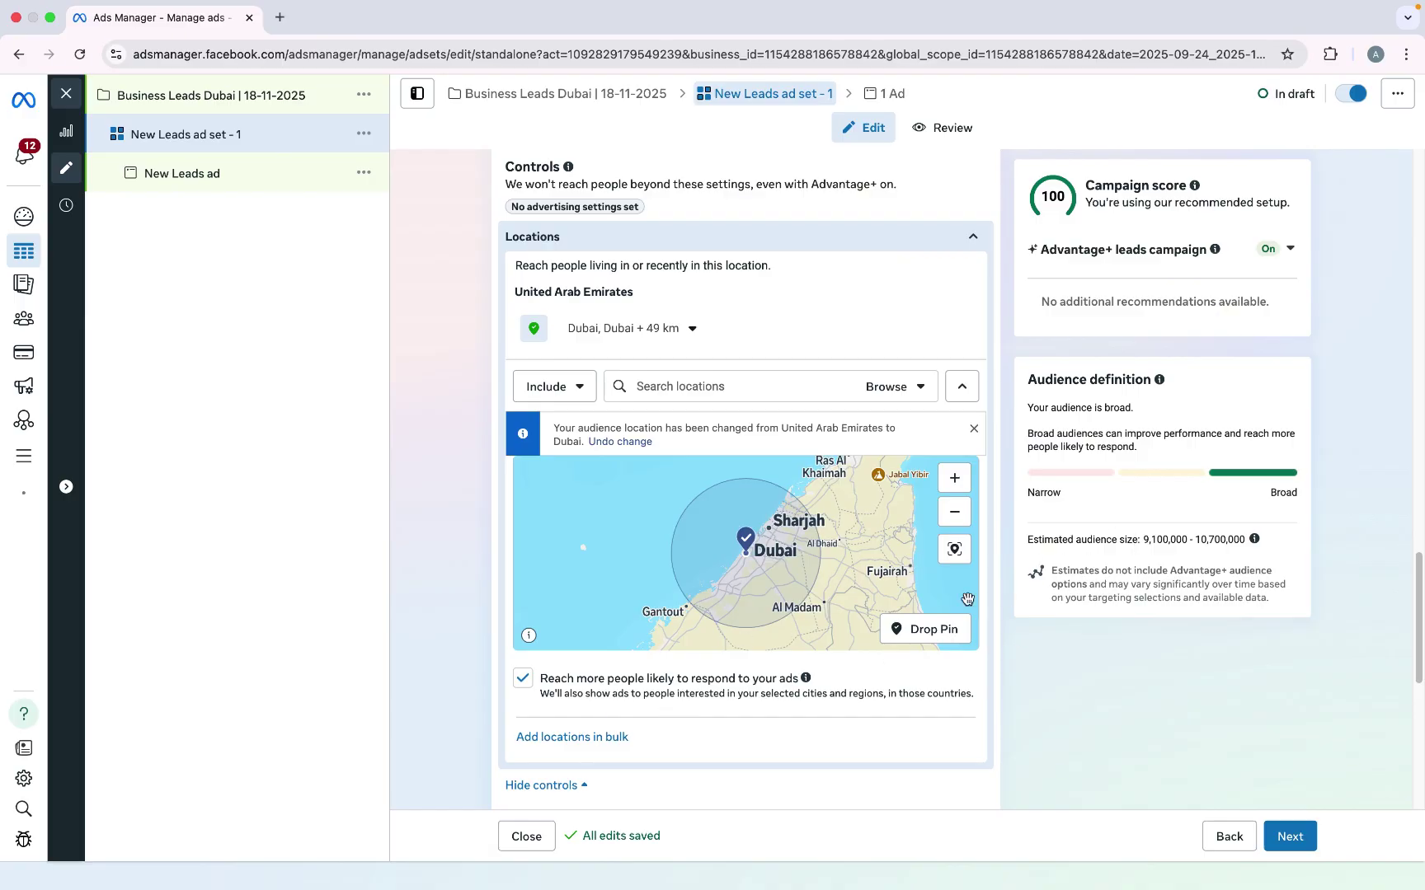
Step: Set the audience's minimum age to 22
left_click_drag(1419, 554, 1415, 653)
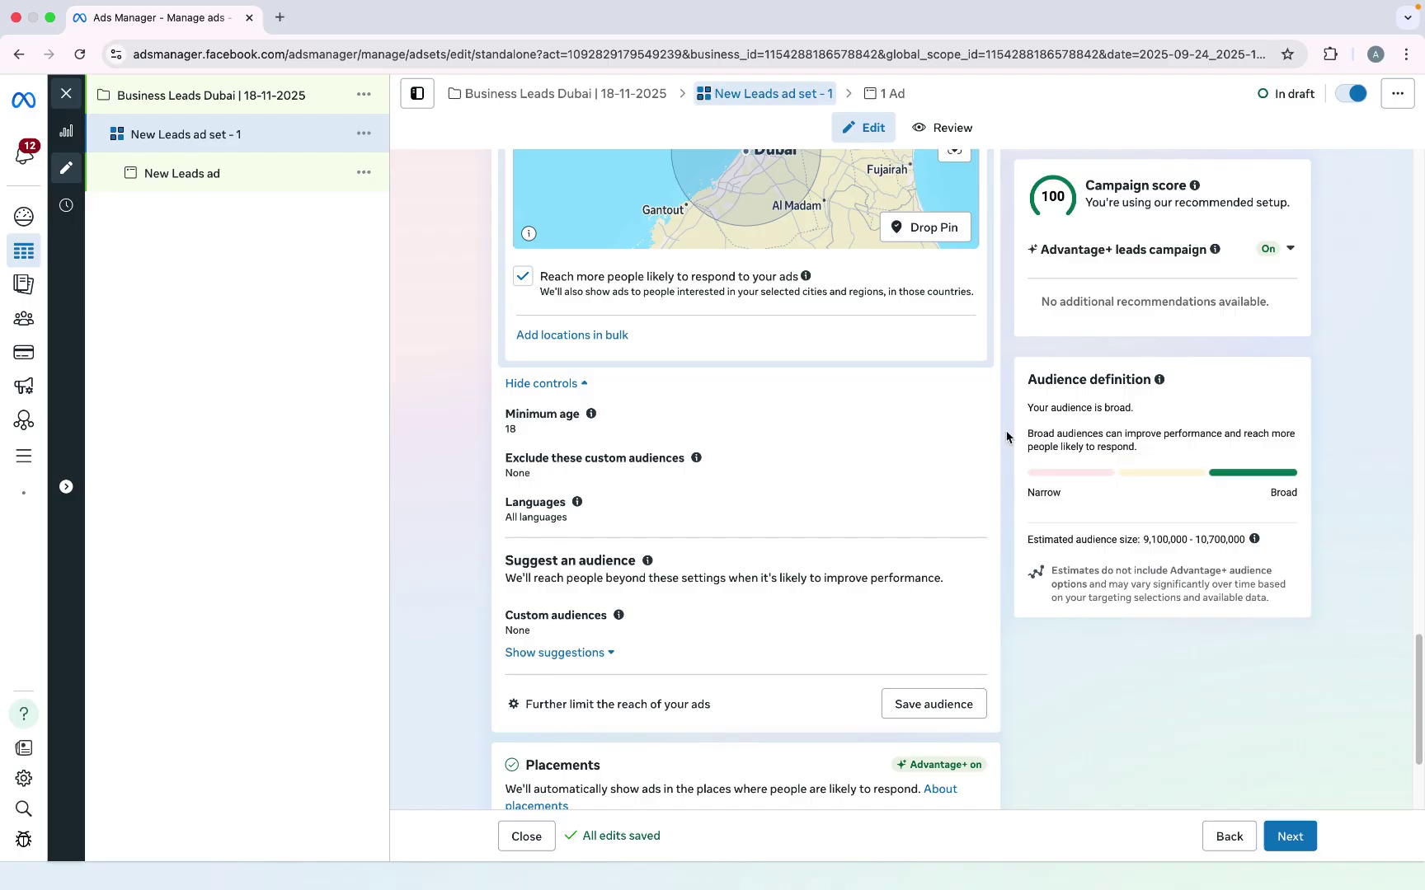
left_click(968, 417)
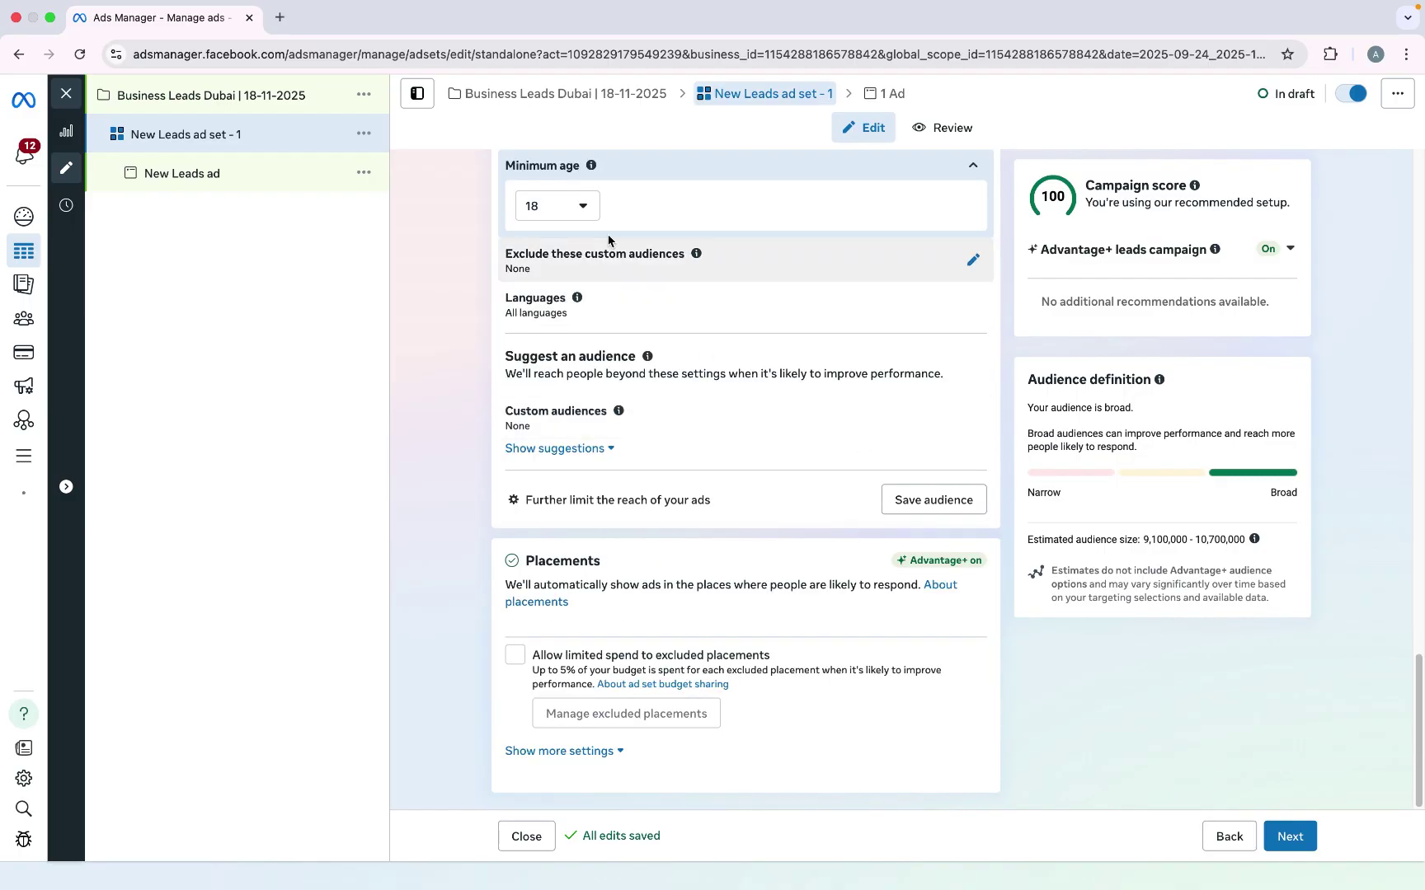
left_click(553, 208)
left_click(575, 370)
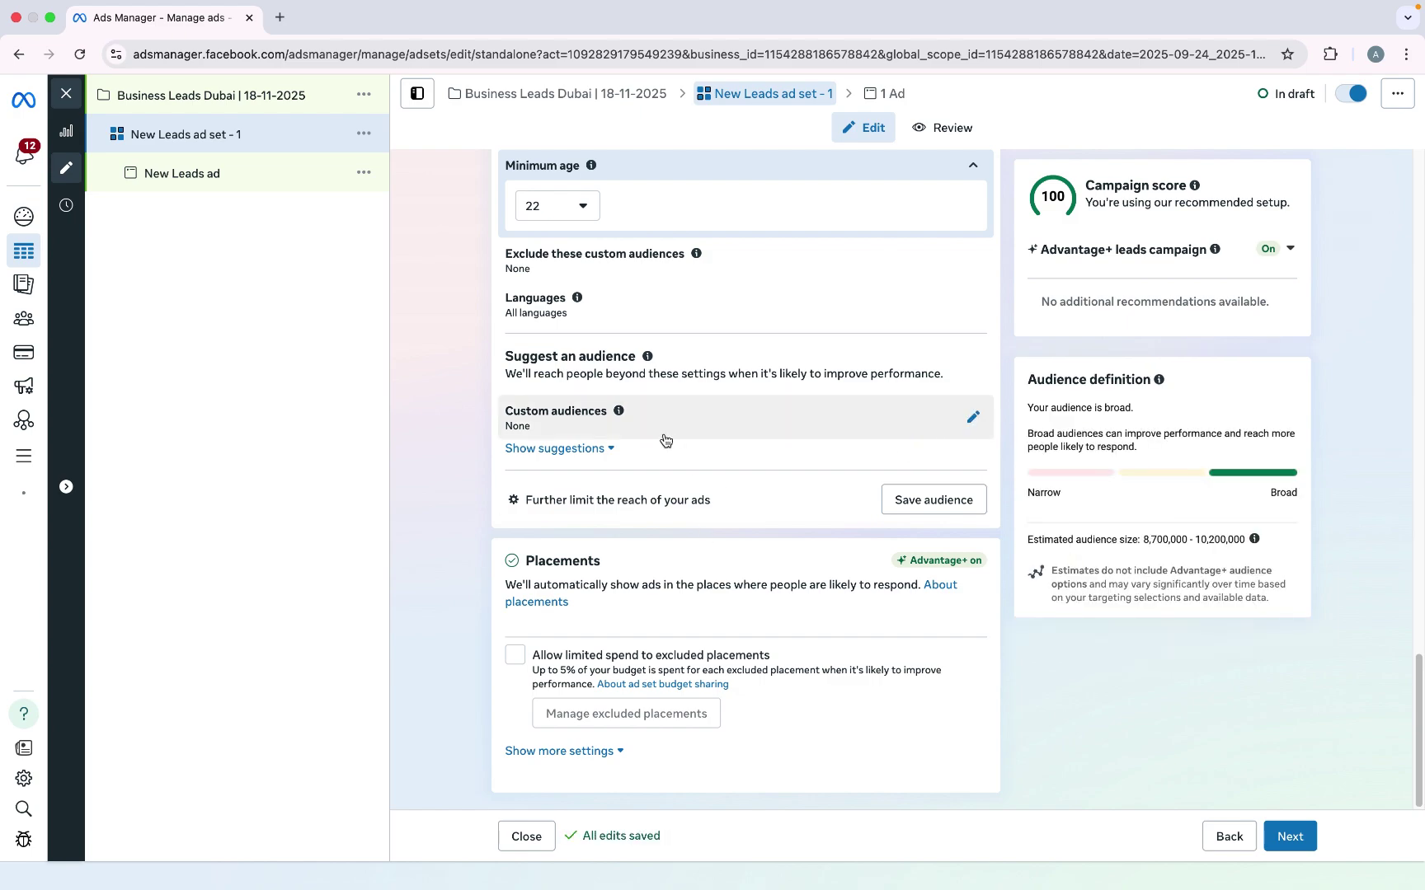
Step: Show the audience suggestions and set the suggested age range to 22–45
left_click(604, 451)
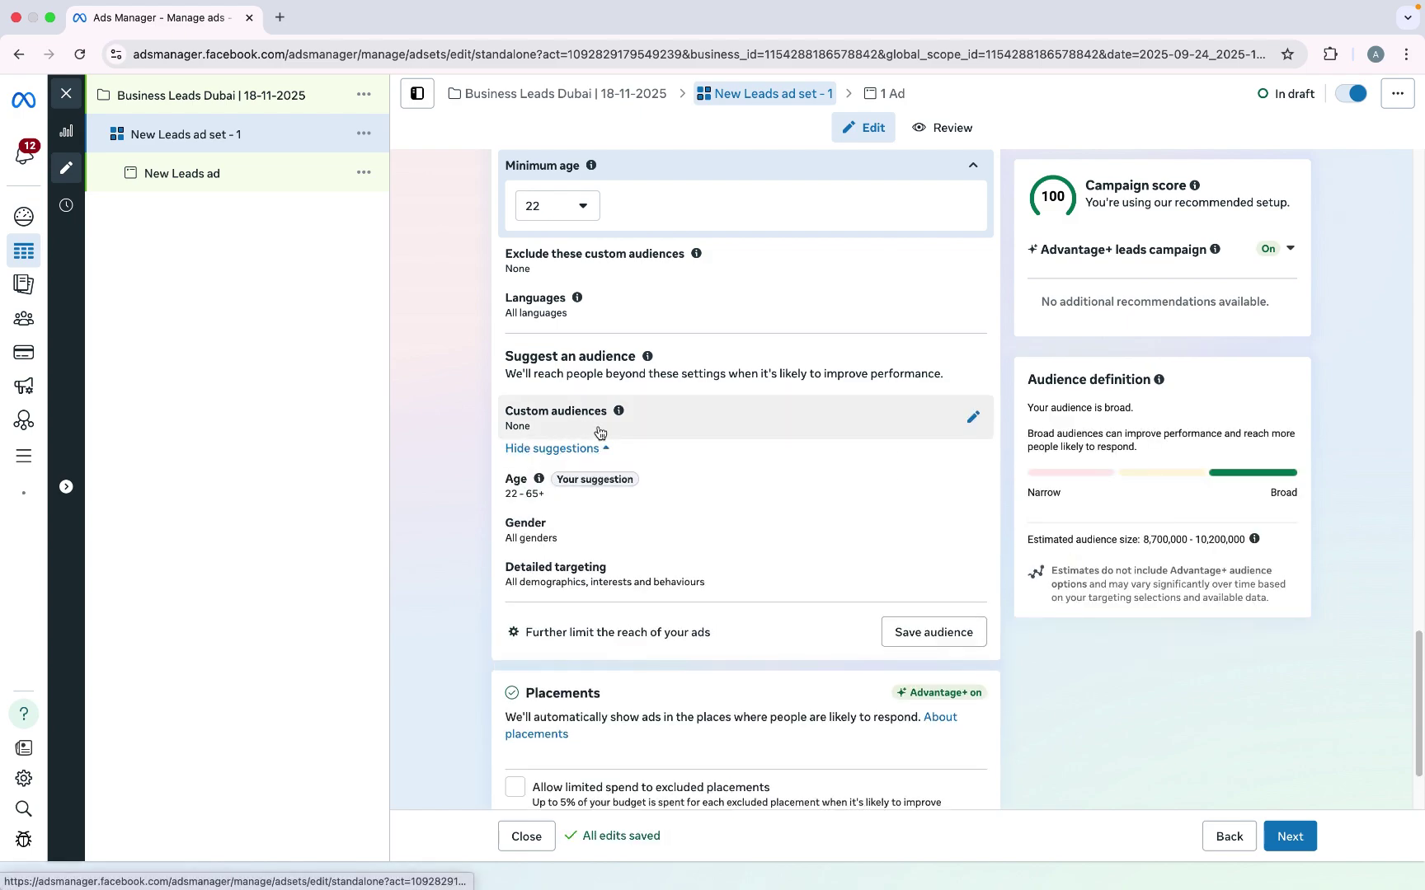
left_click(706, 478)
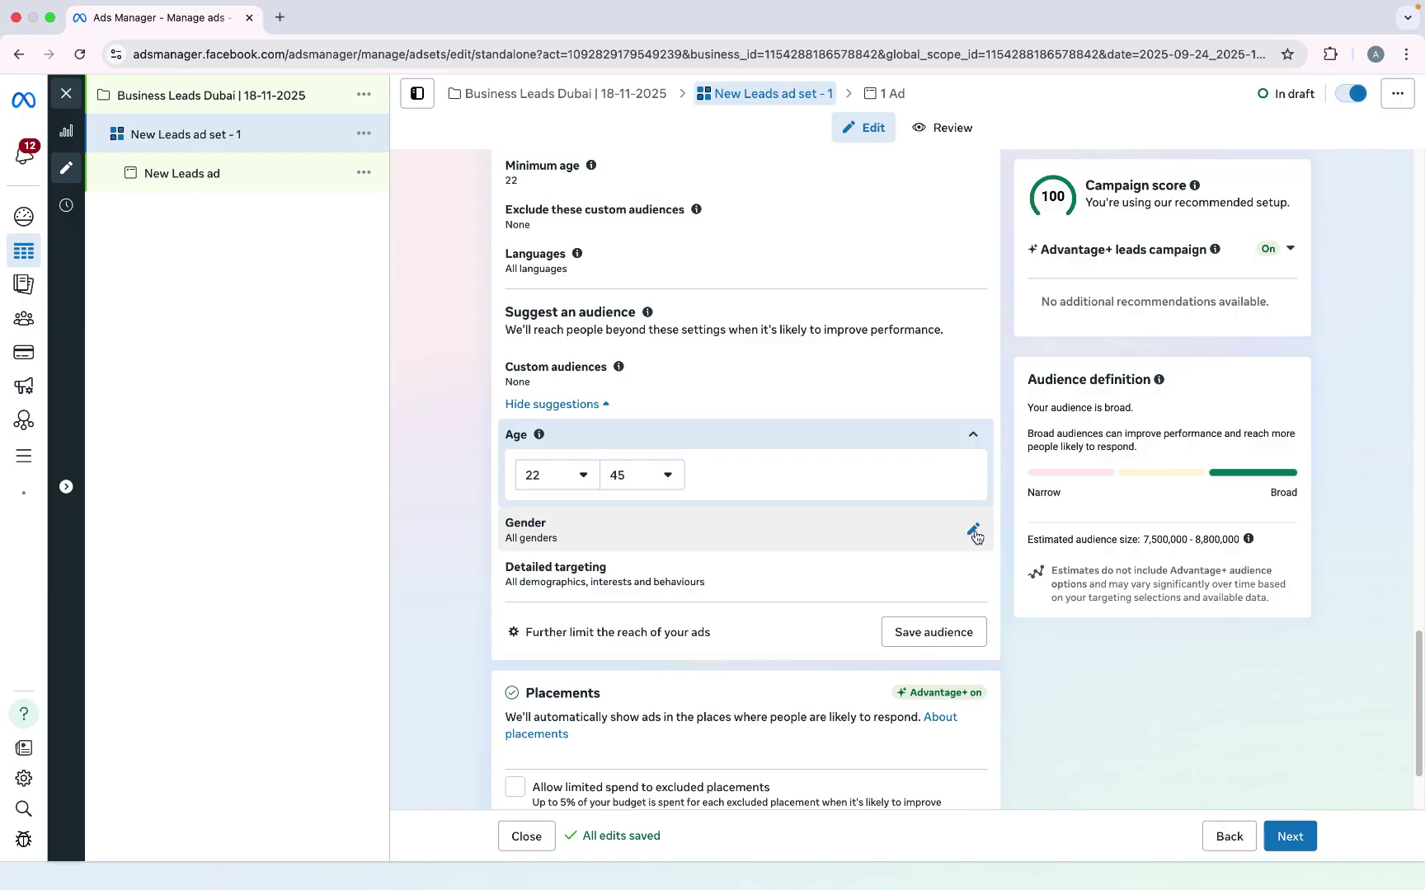
Step: Add the detailed targeting interests Business, Entrepreneurship, Small business, and Small and medium enterprises to the suggested audience
left_click(698, 582)
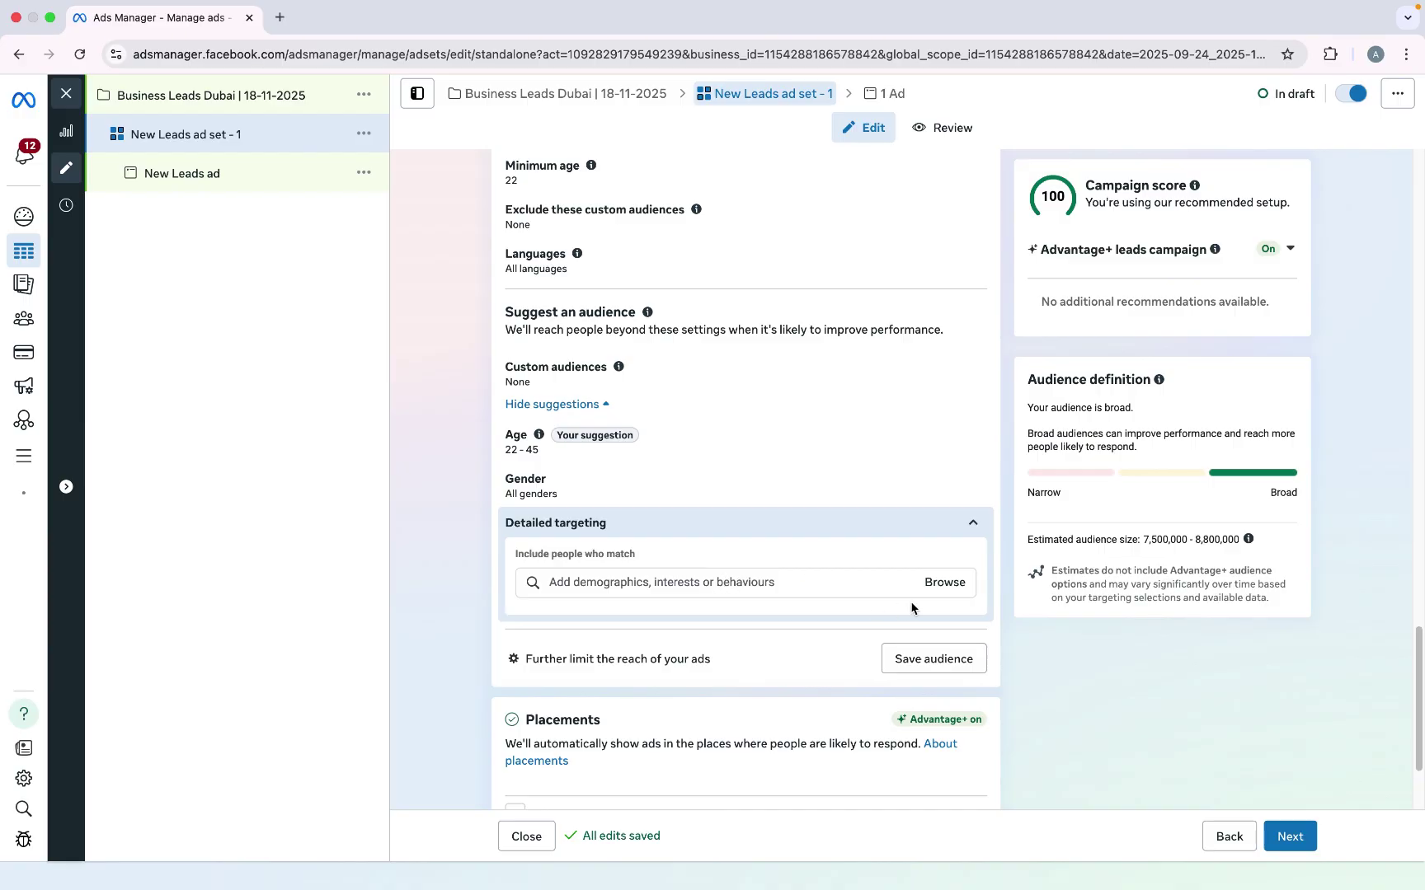
left_click(945, 583)
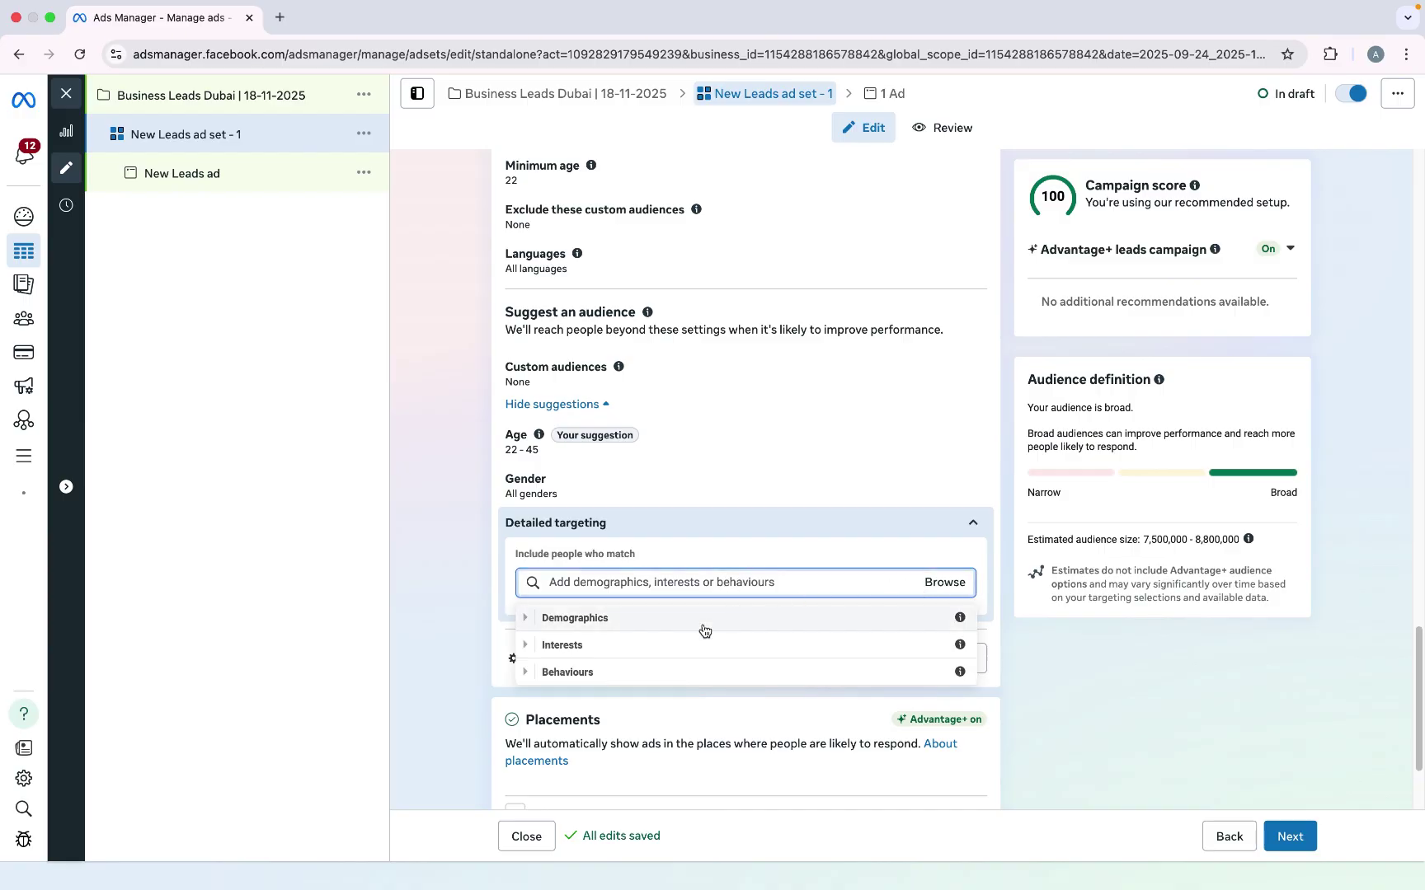
left_click(649, 644)
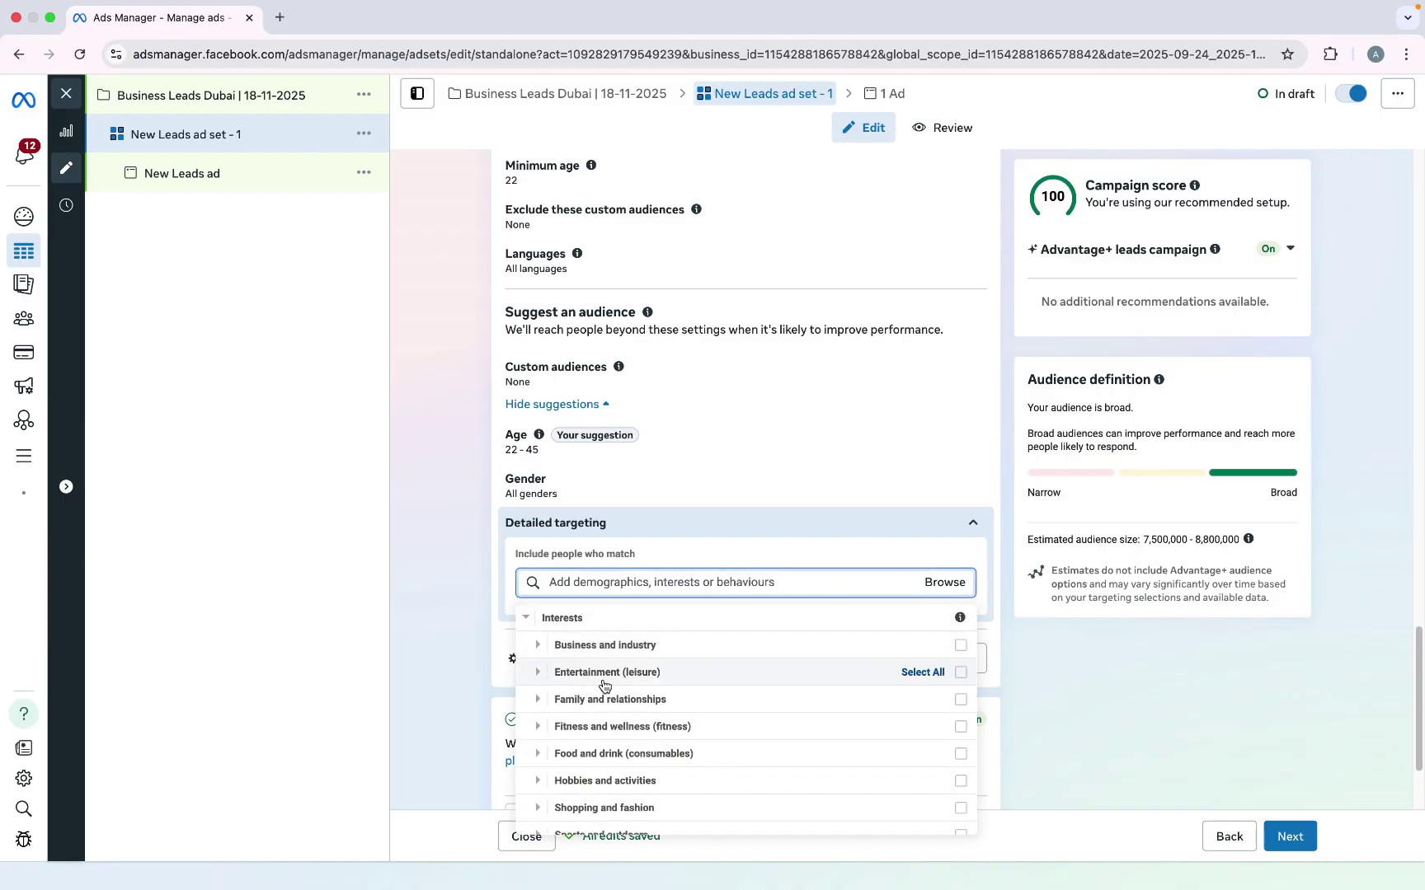
left_click(652, 584)
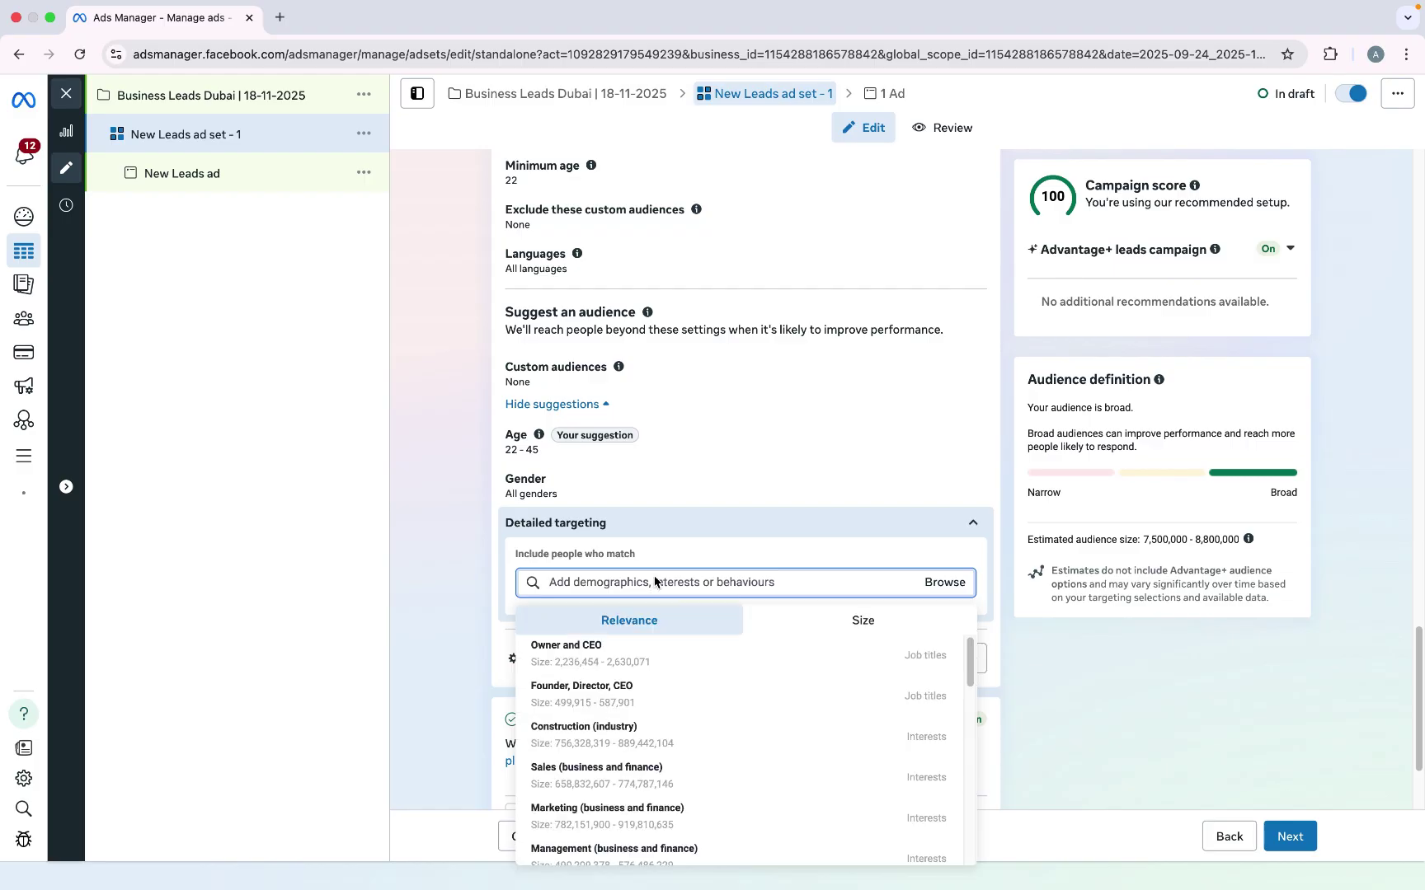
type("business")
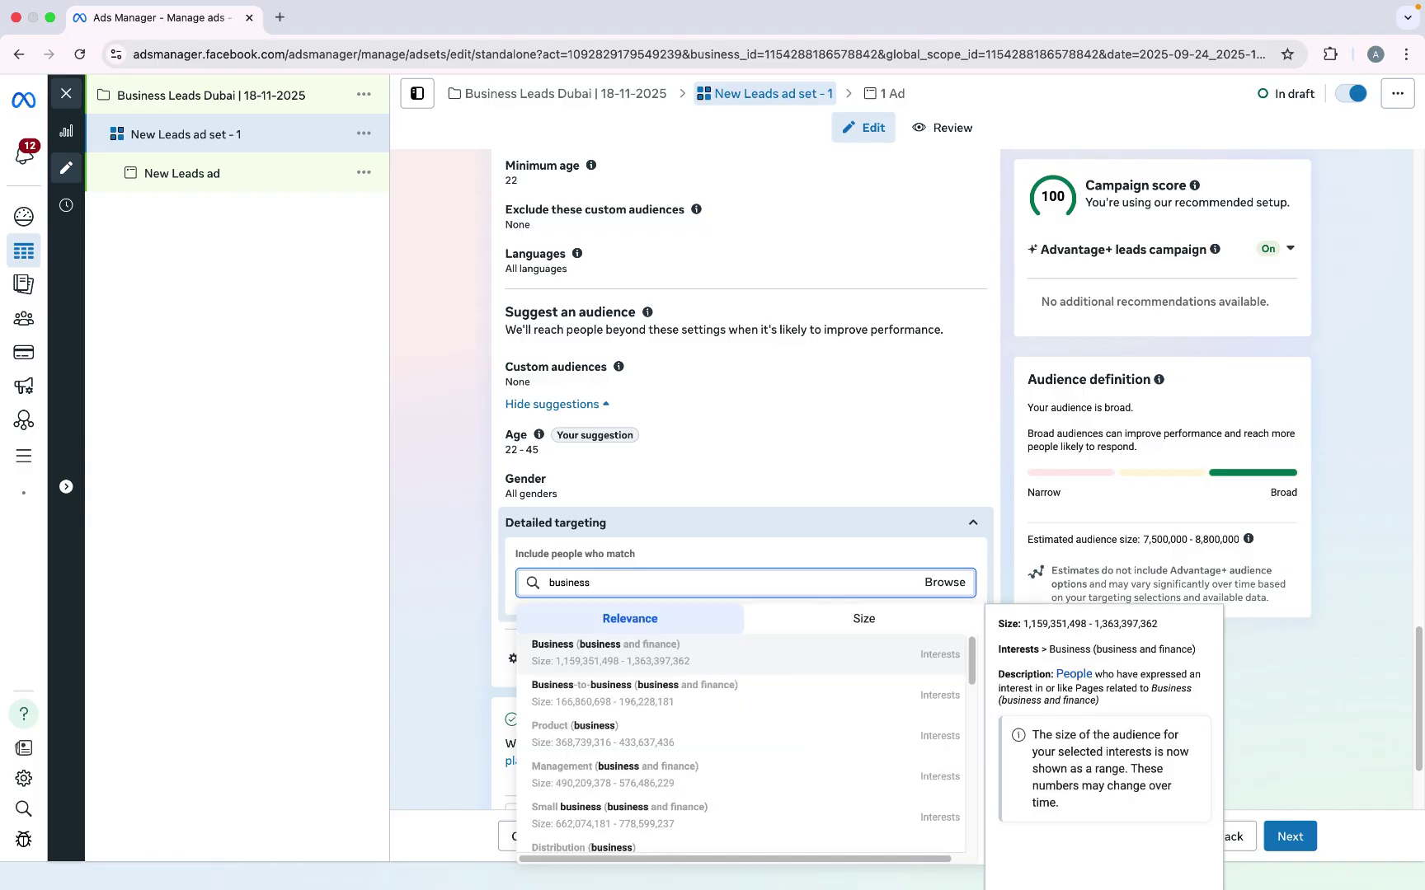
left_click(632, 666)
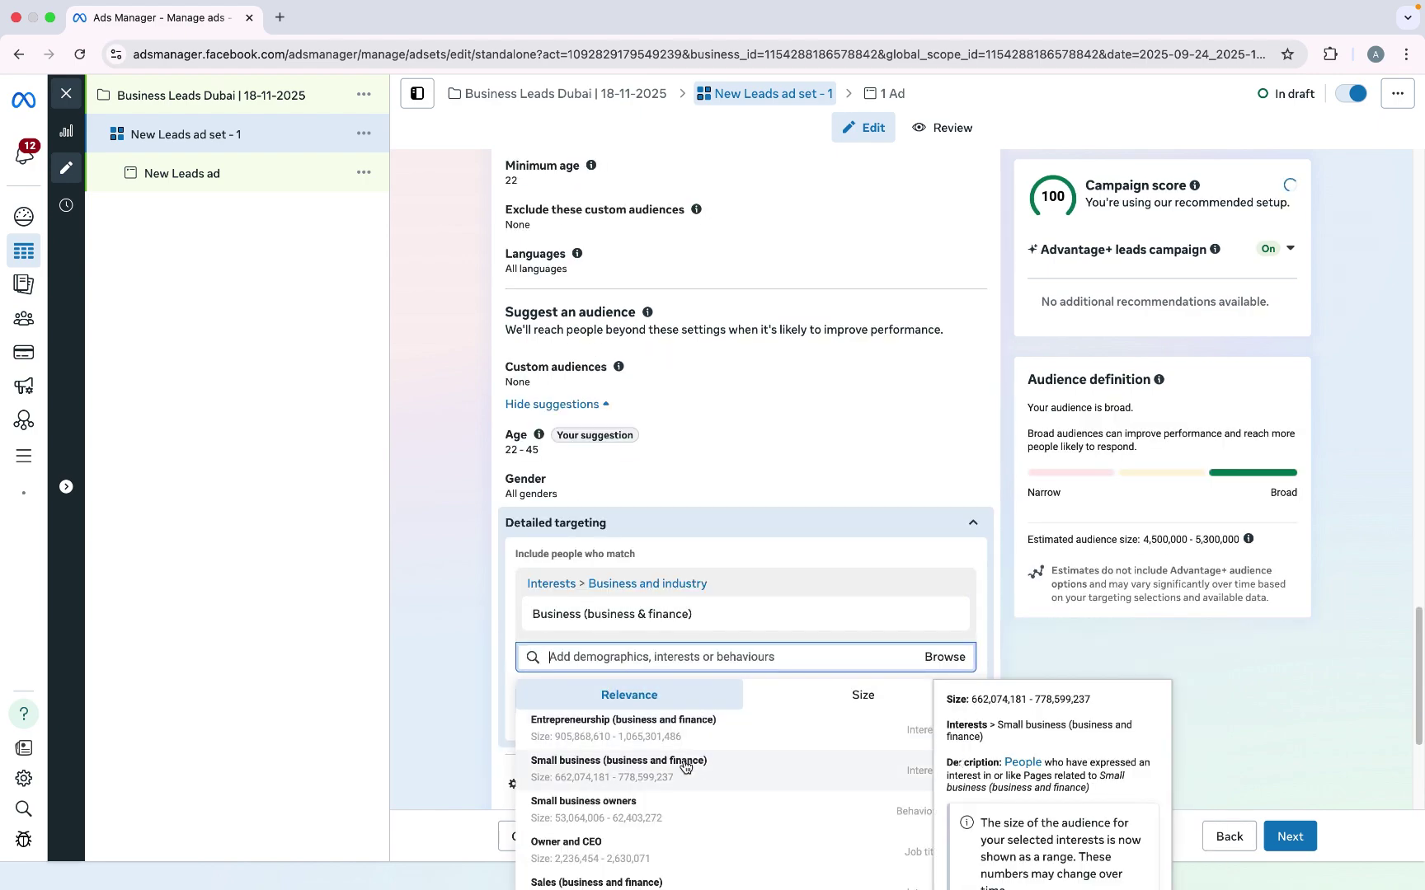
left_click(690, 735)
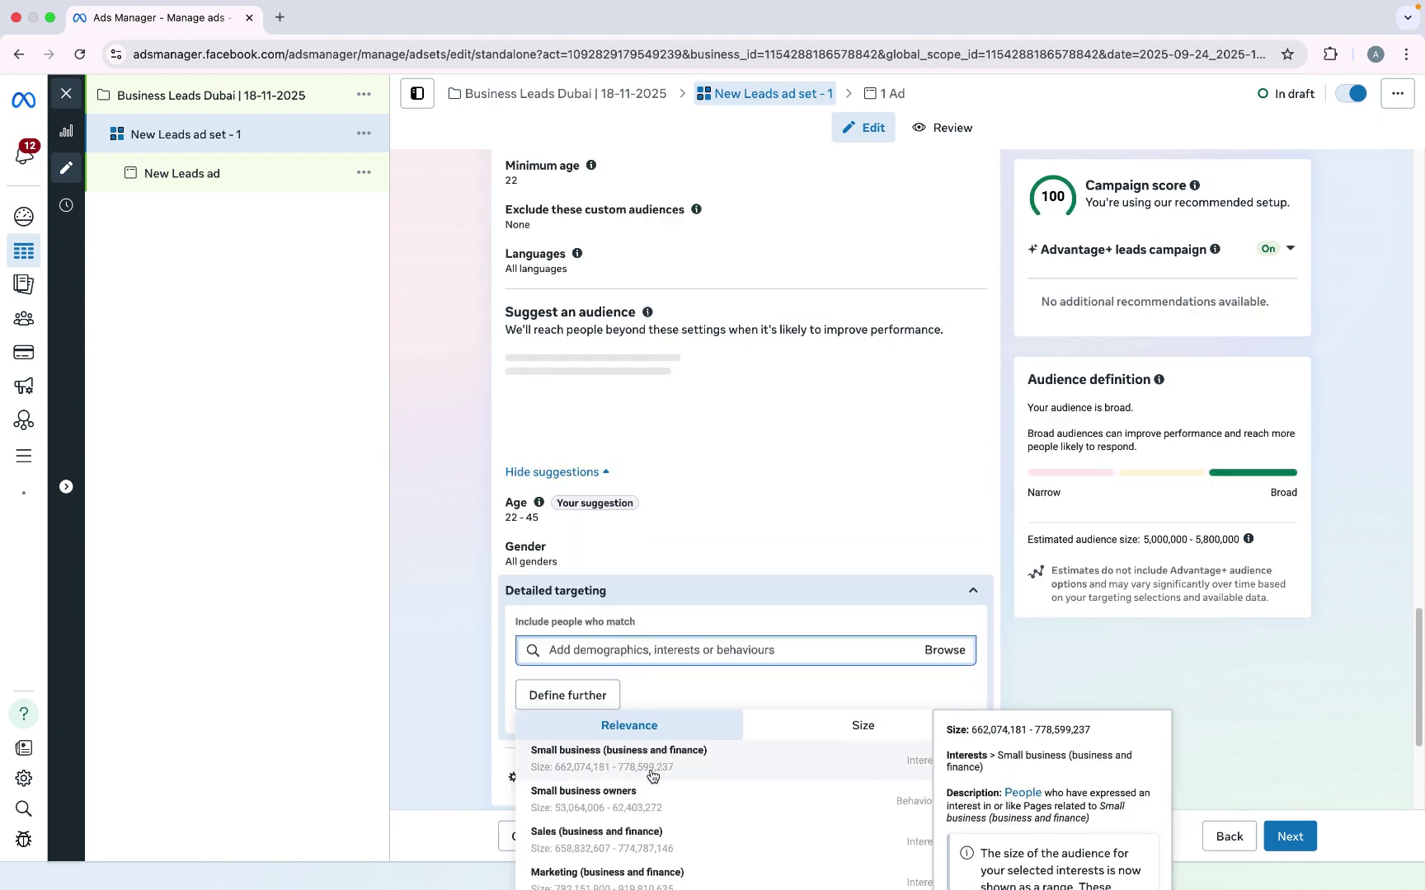
left_click(652, 776)
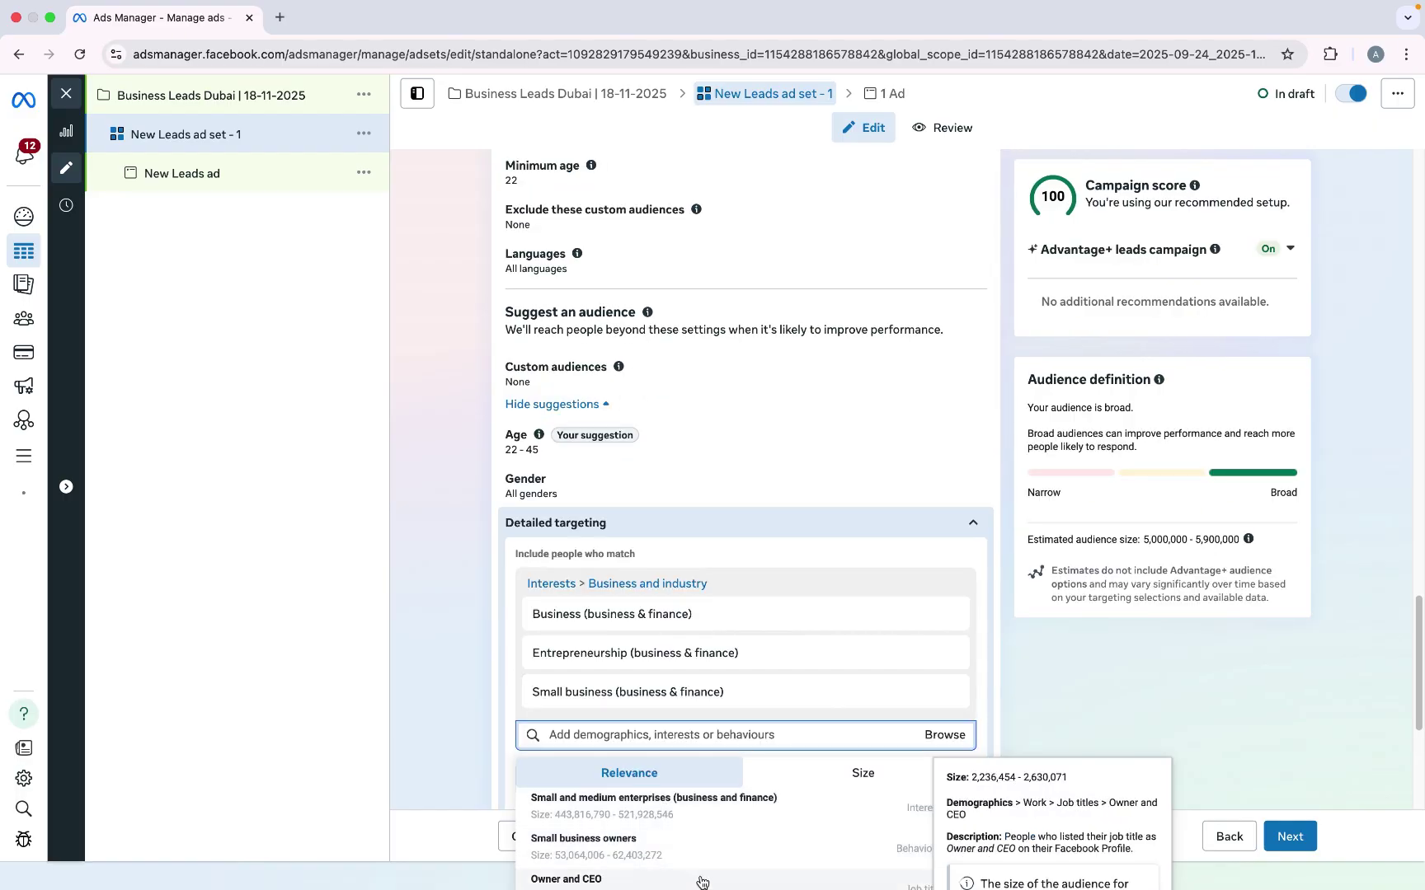
left_click(763, 820)
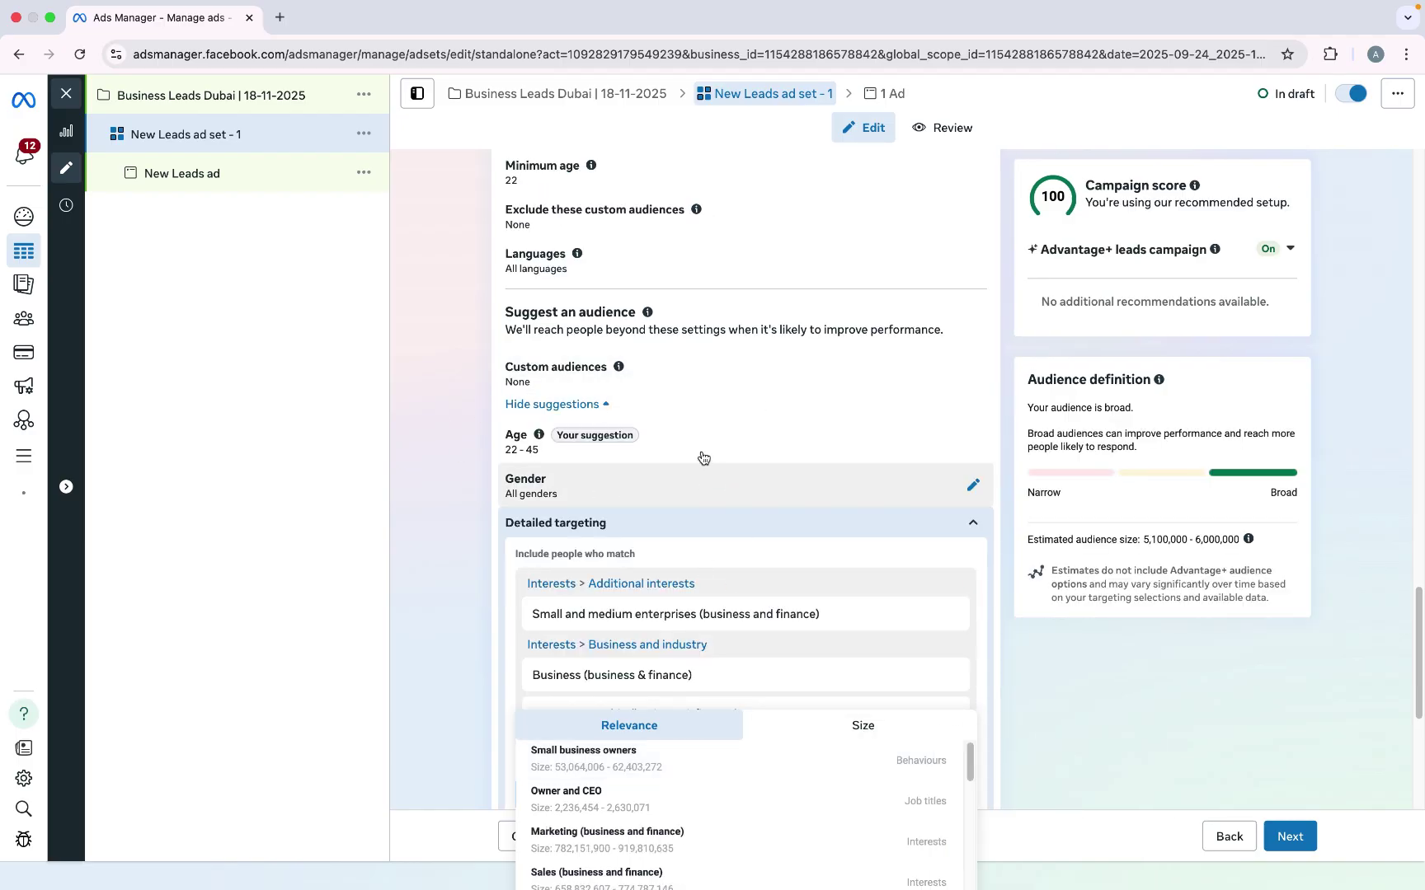
left_click(1032, 665)
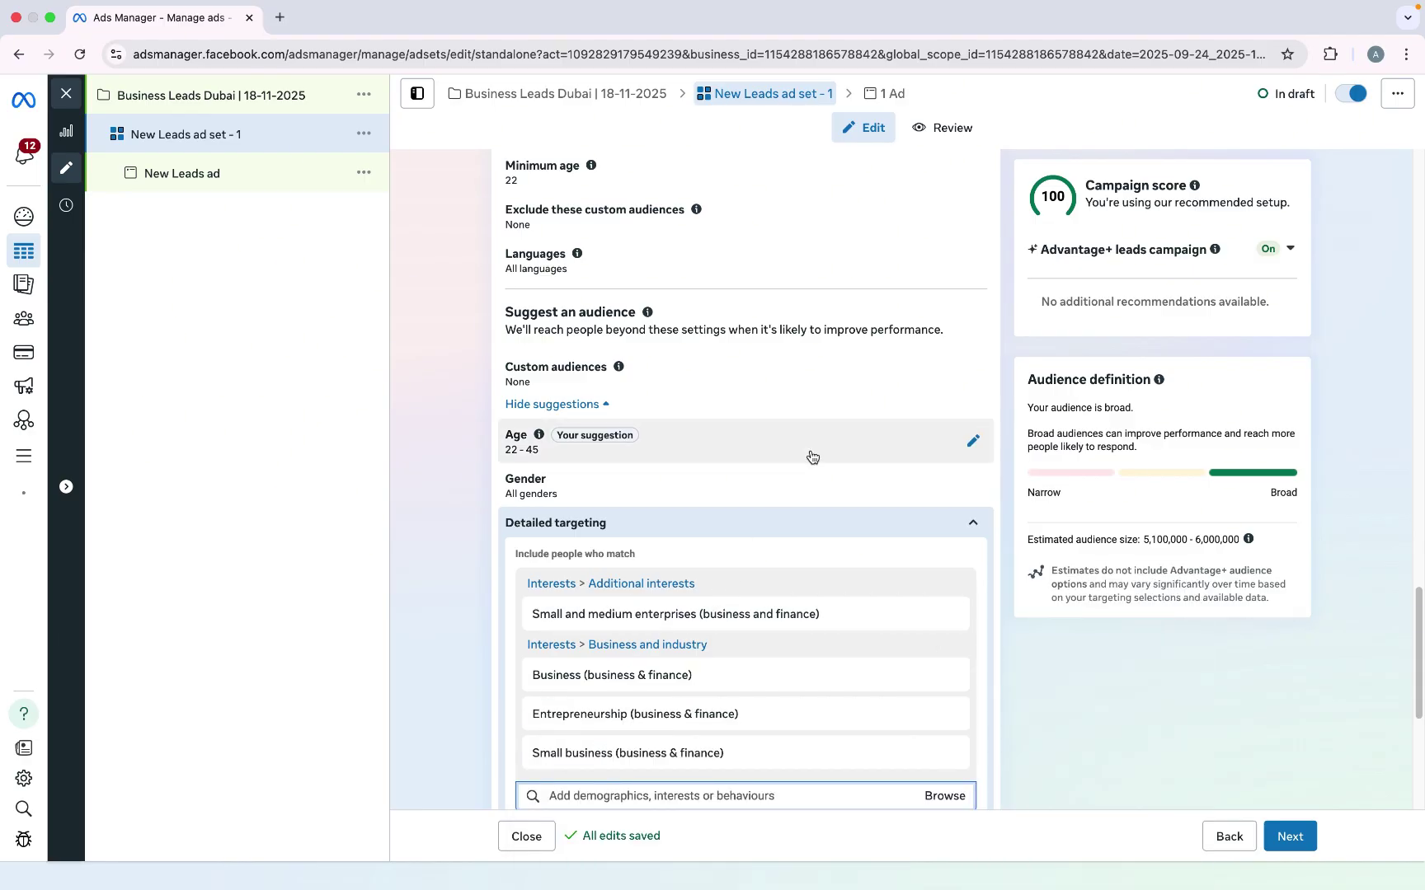
Step: Review the audience controls and chosen interests, and examine the additional placement settings, leaving Advantage+ placements on
scroll(811, 462, "up", 3)
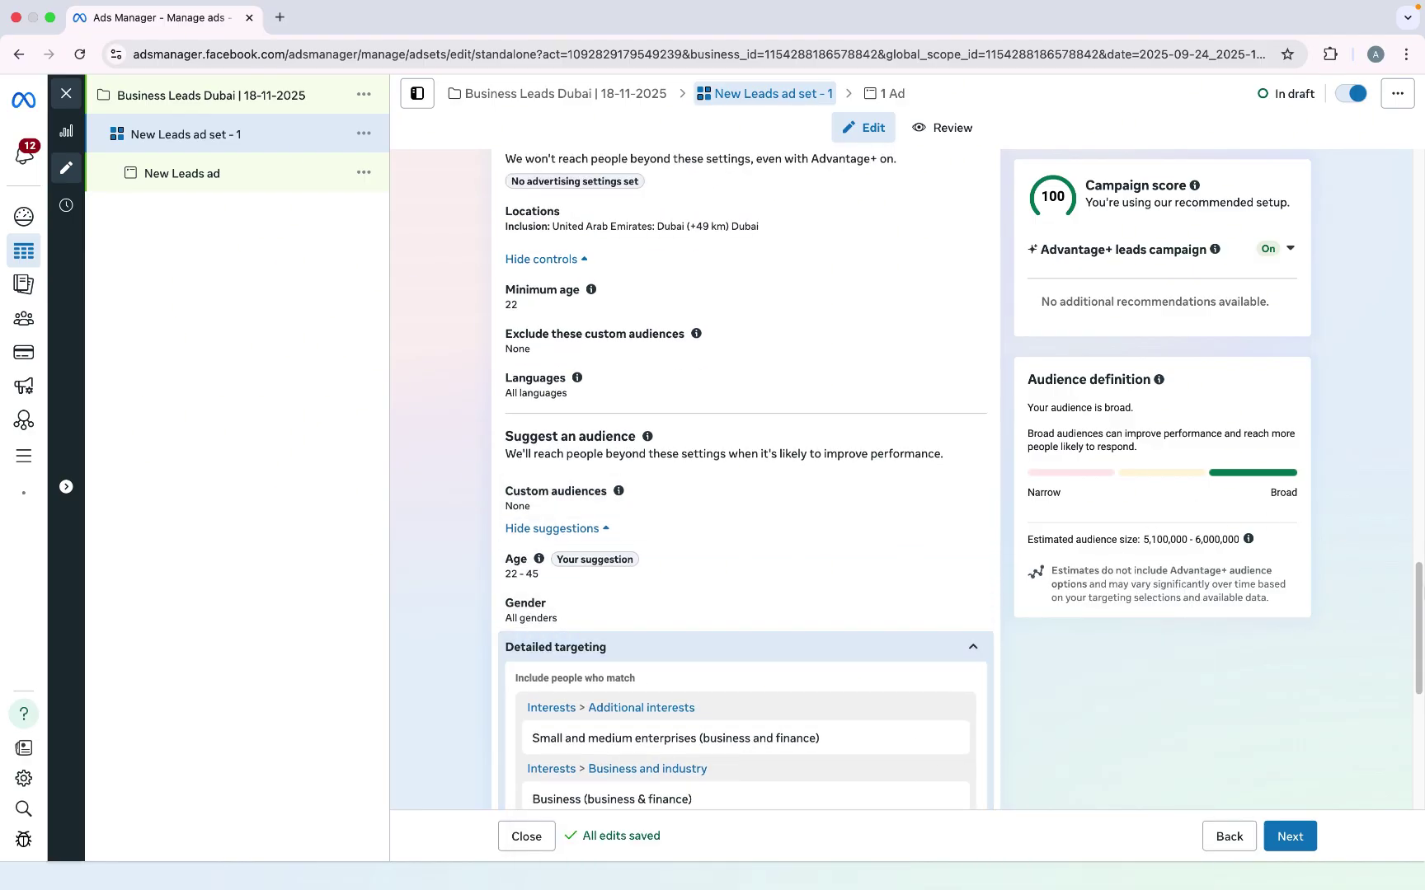
scroll(866, 494, "down", 6)
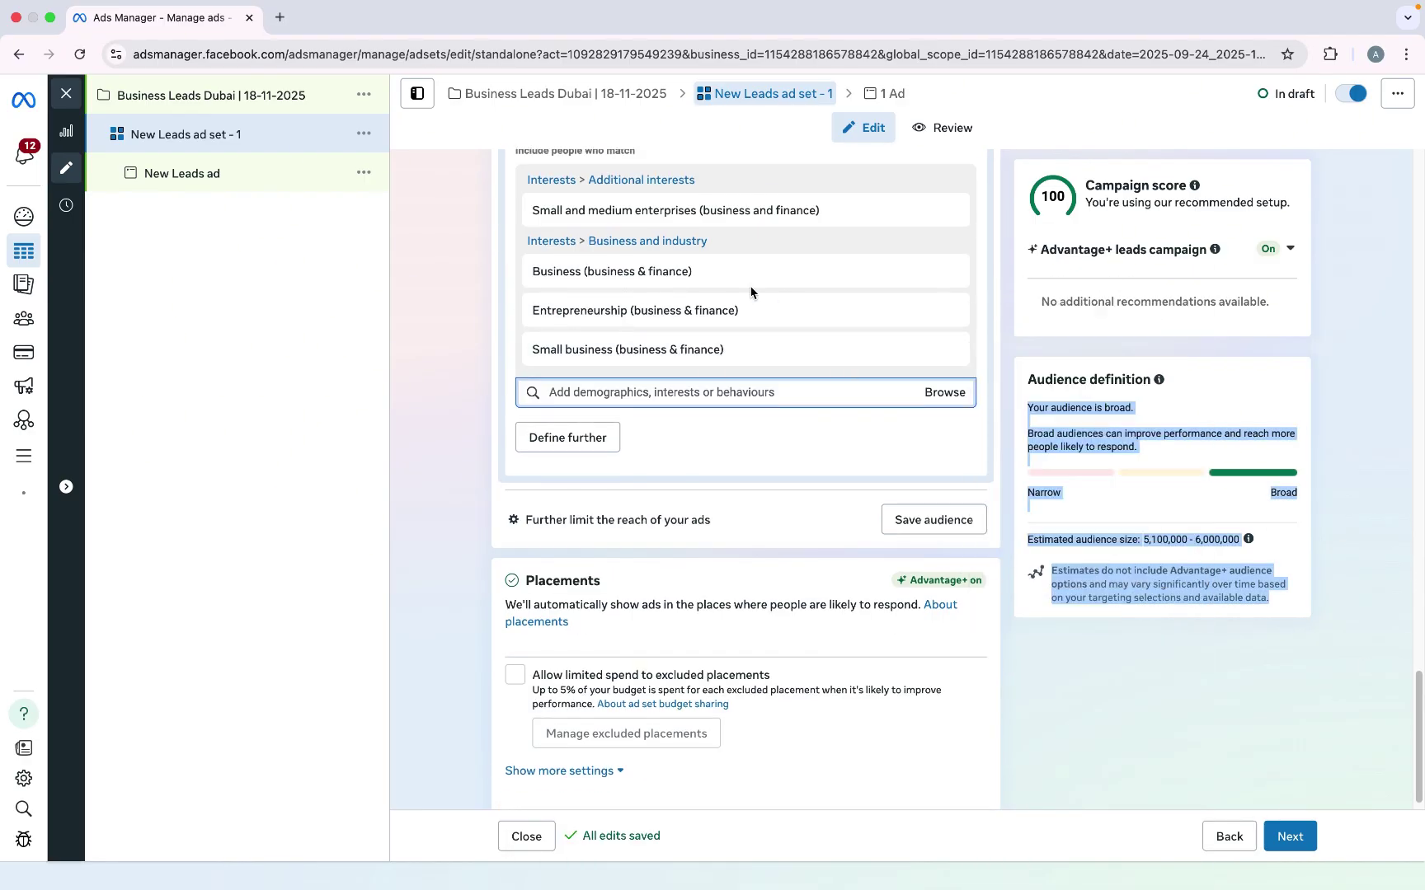
mouse_move(749, 330)
scroll(1401, 734, "down", 1)
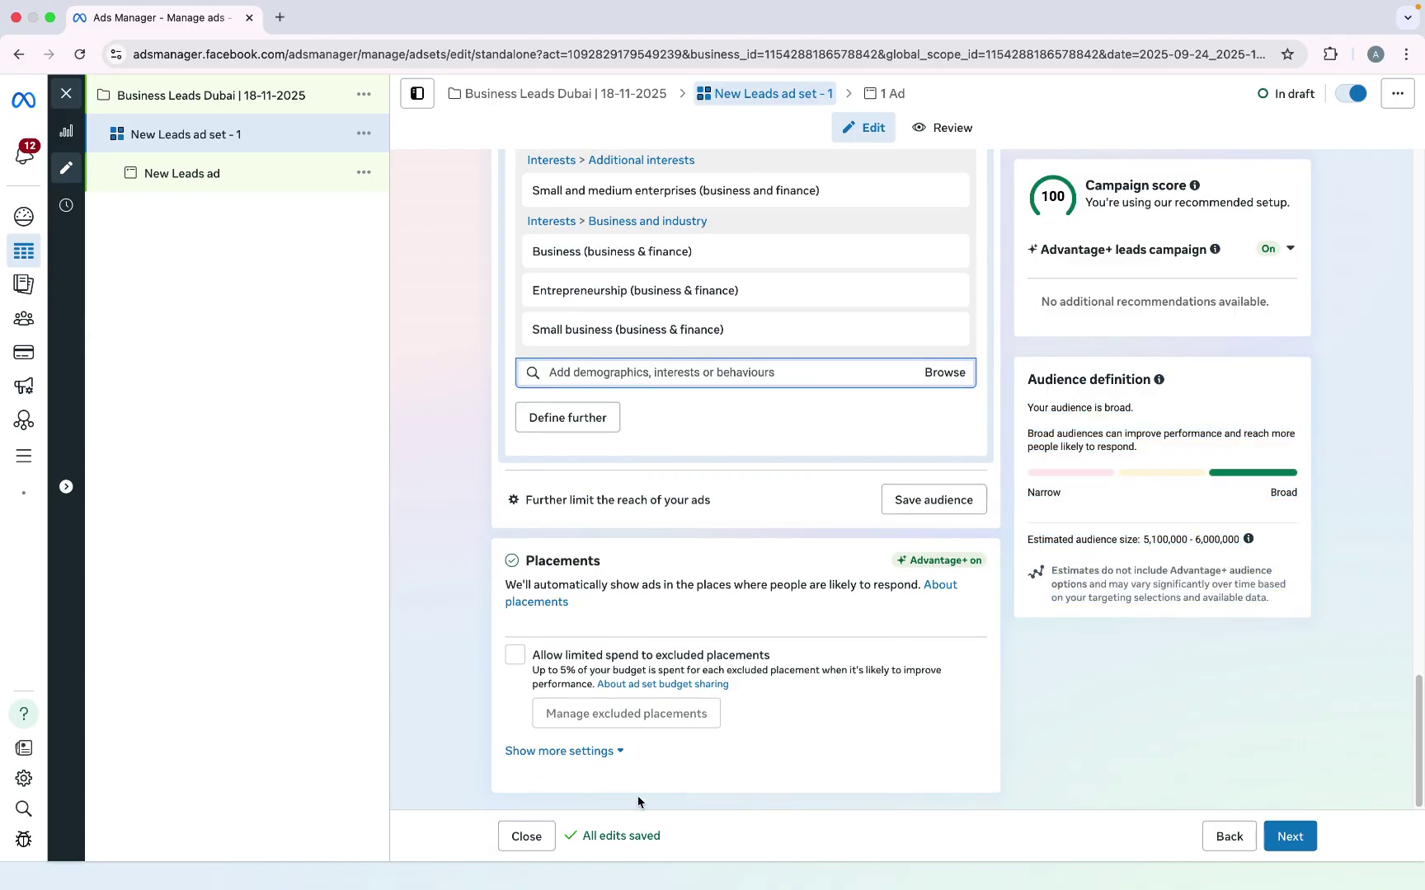
left_click(593, 752)
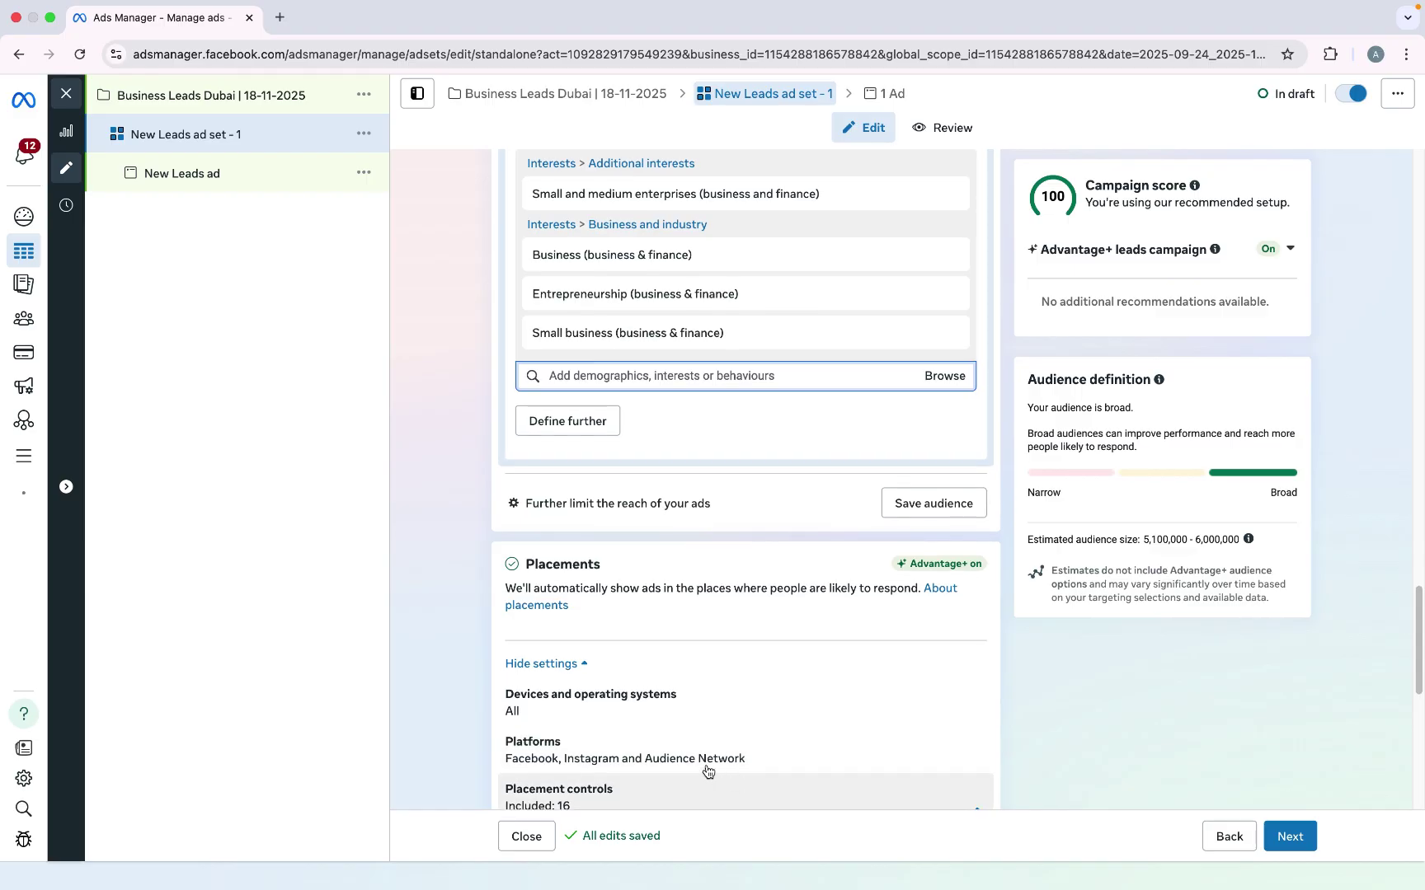
scroll(875, 719, "down", 1)
scroll(1066, 593, "down", 5)
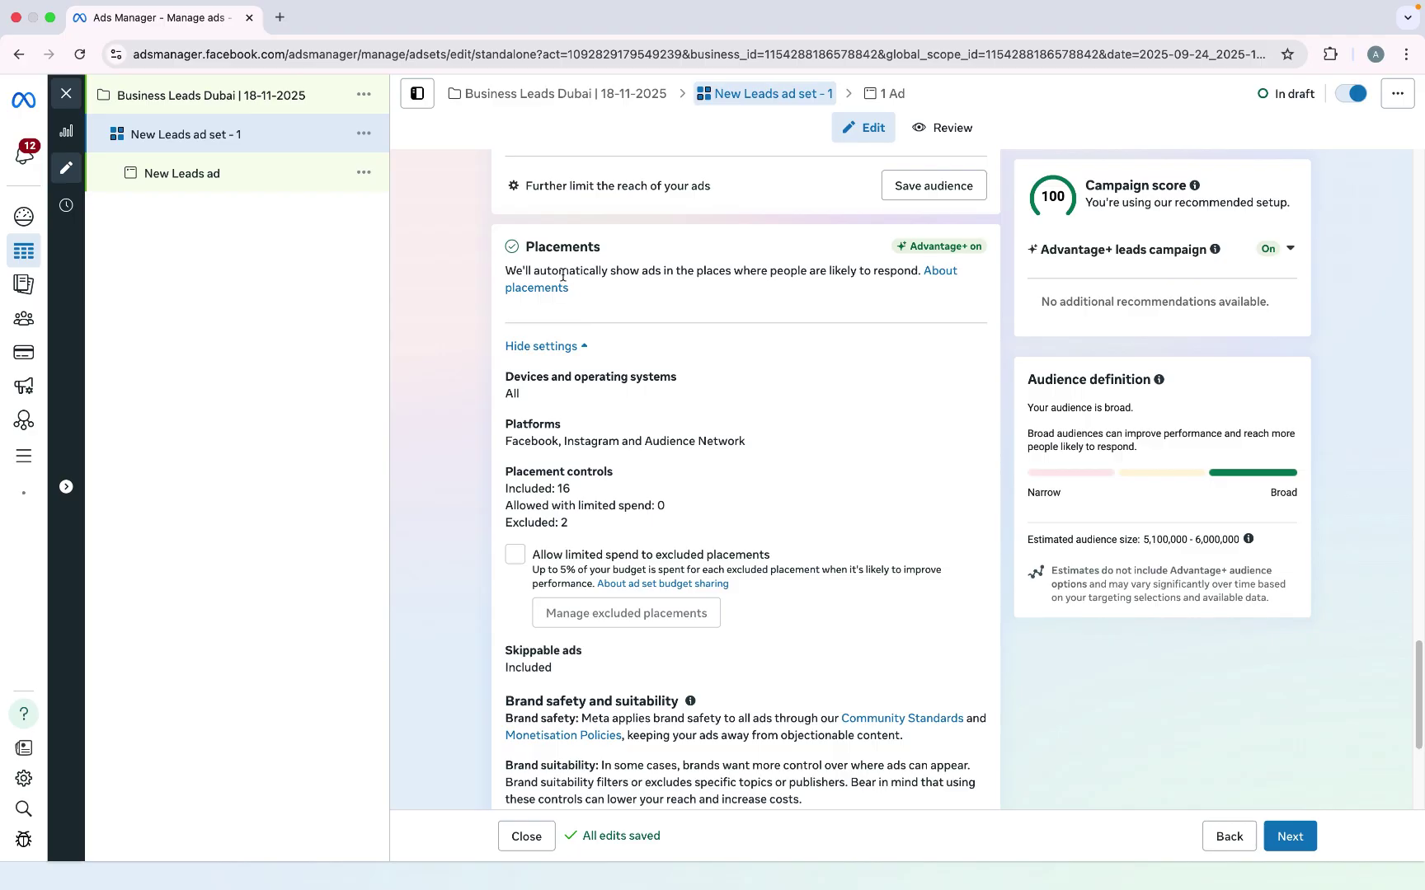
Step: Continue to the ad level and rename the ad as New Leads ad -1
left_click(1305, 852)
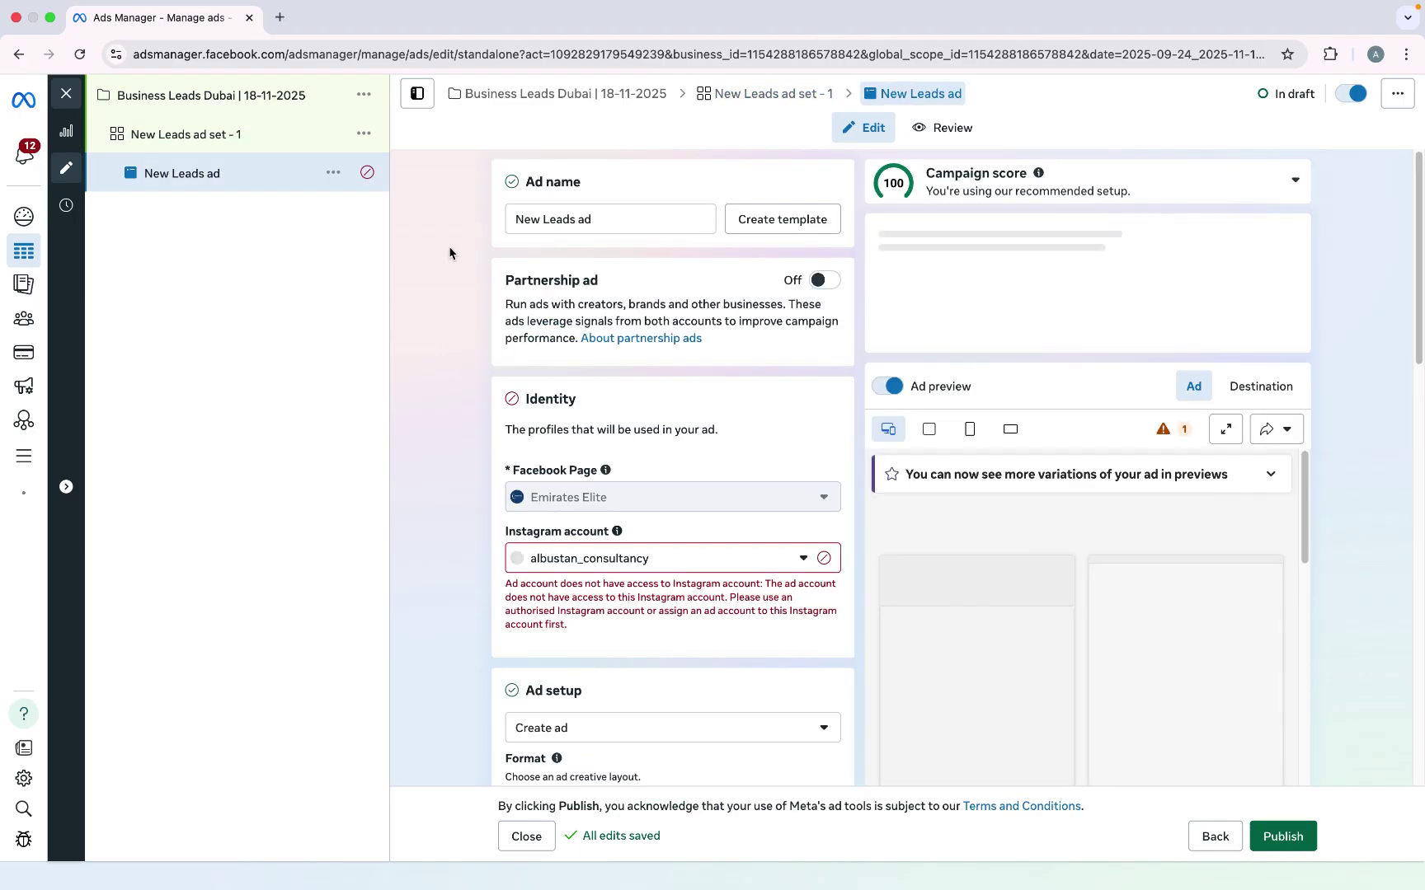
left_click(618, 219)
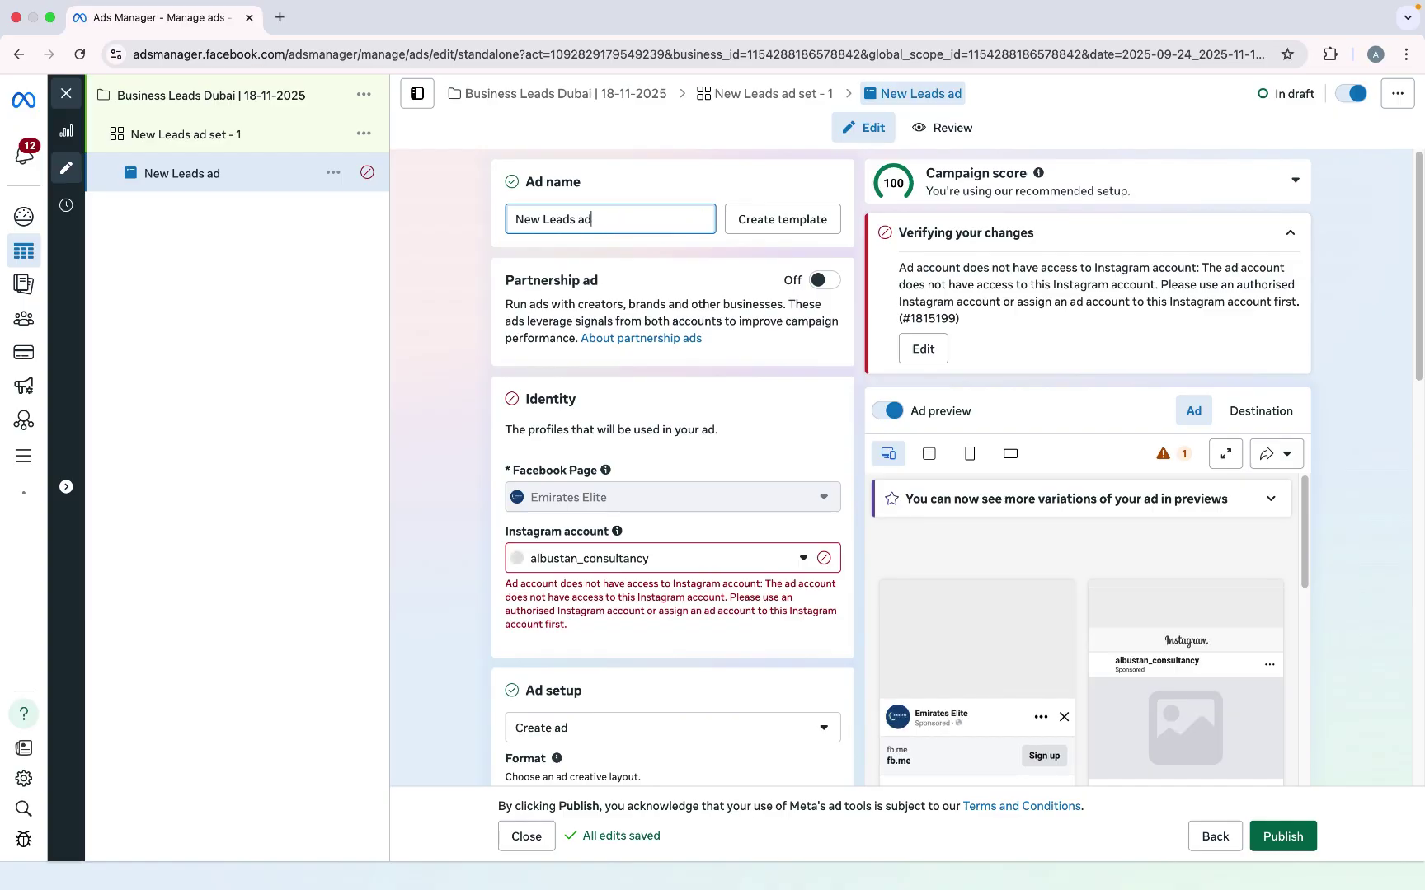
type("-1")
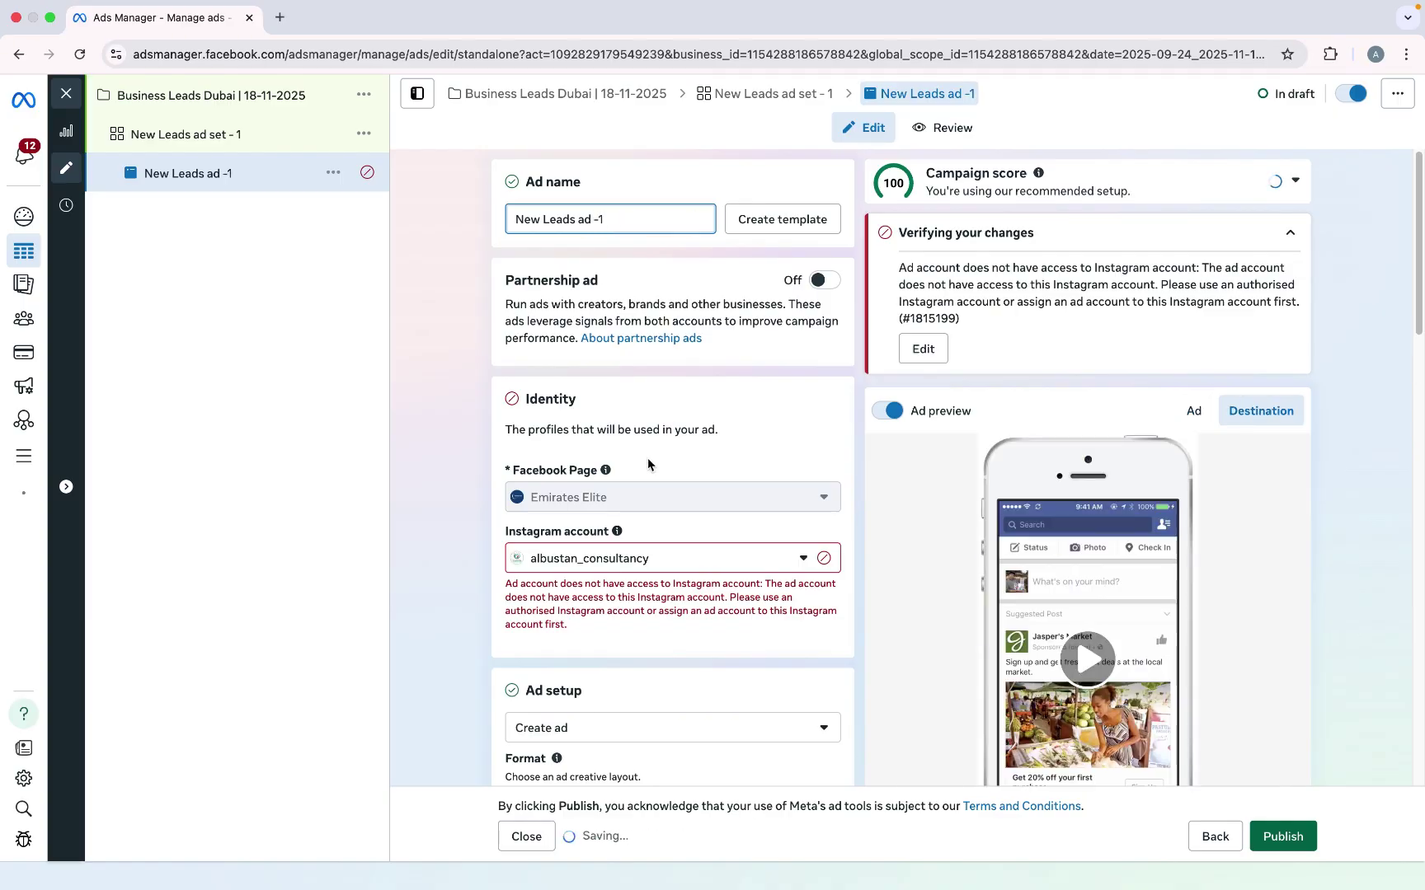
Step: Set the ad identity's Instagram account to emirates_elite_
left_click(760, 557)
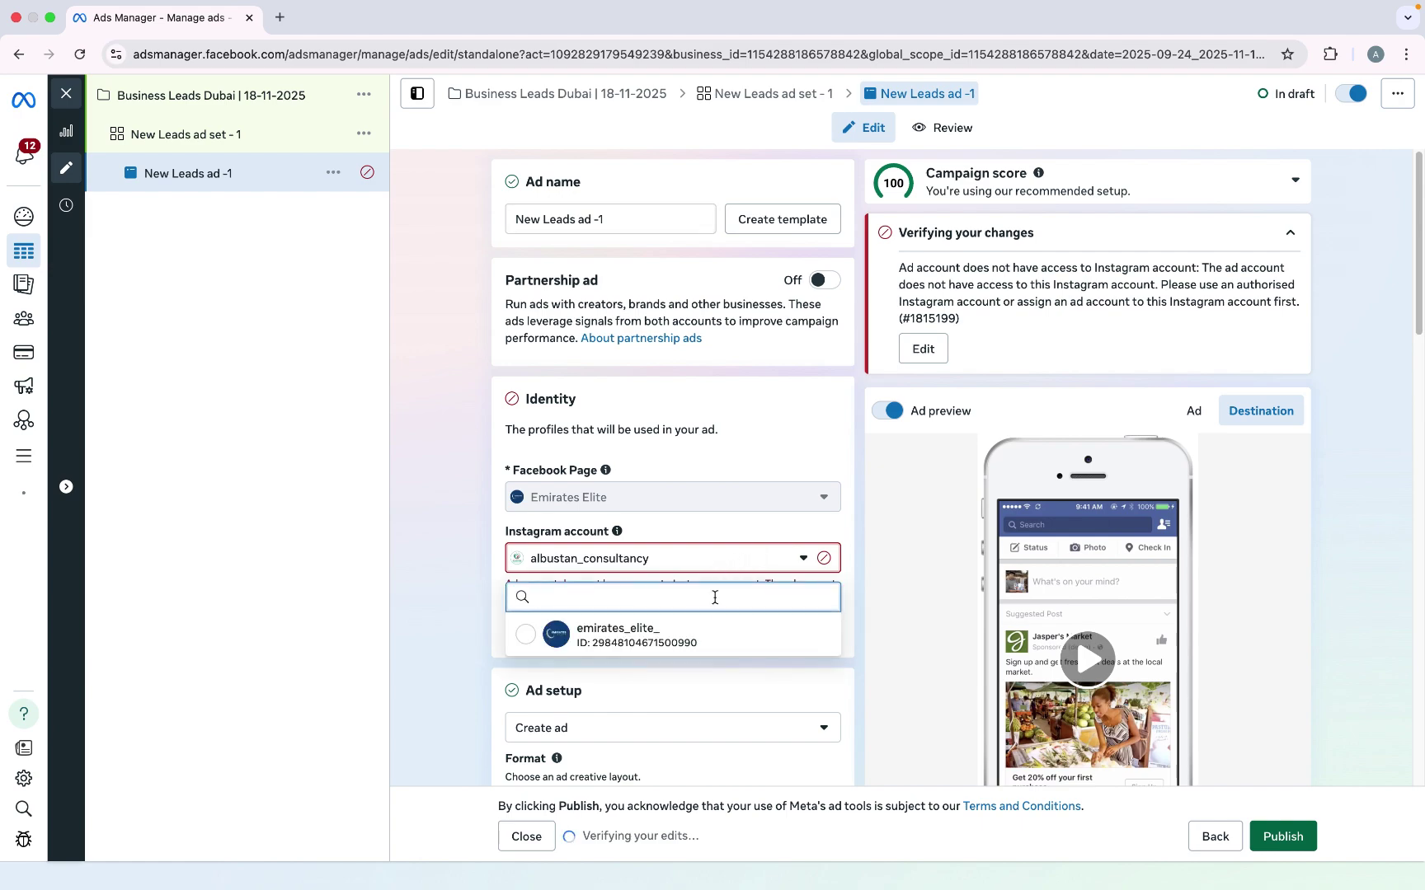
left_click(684, 633)
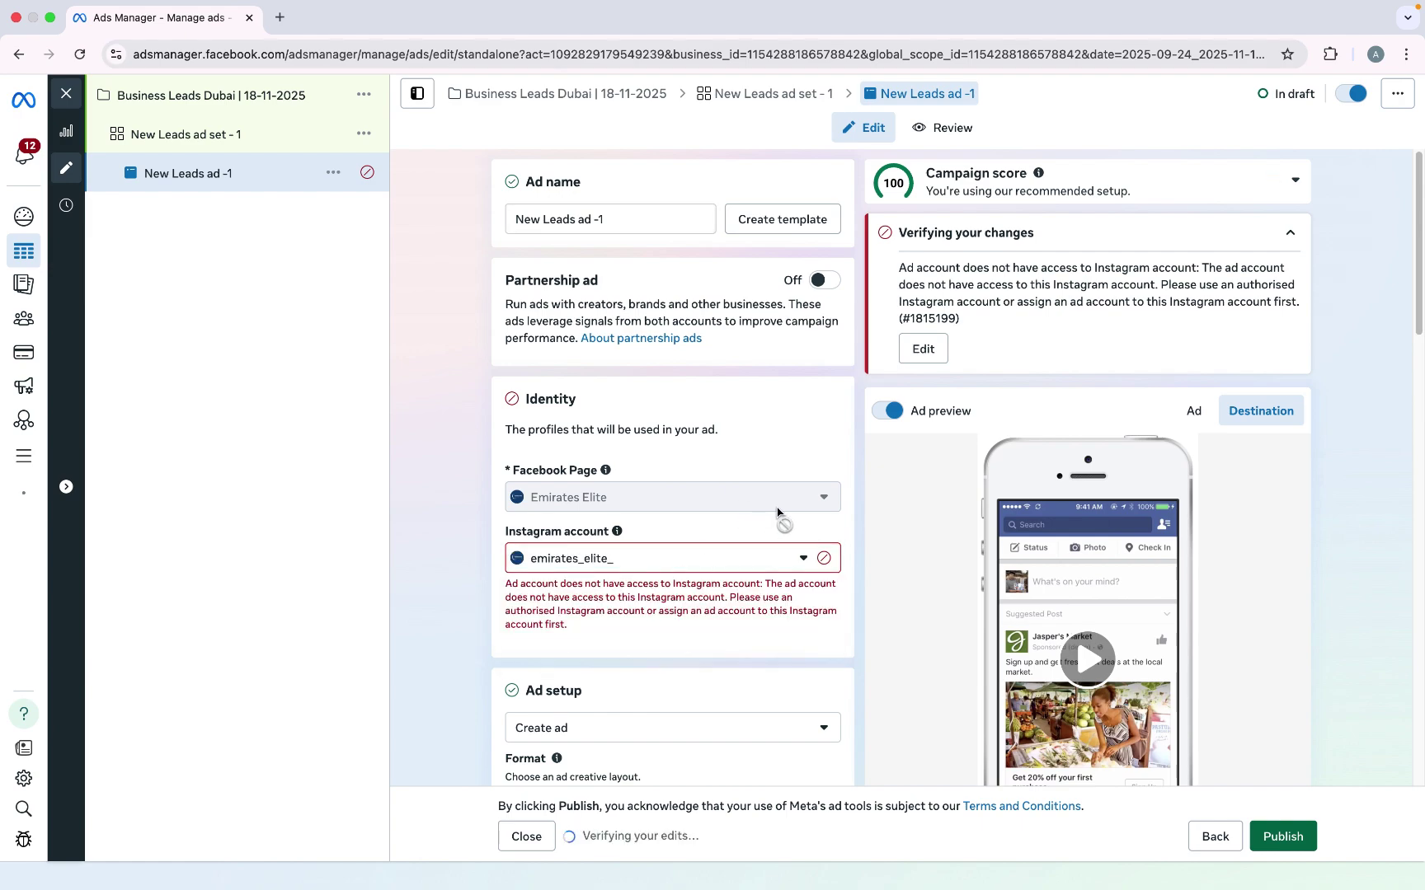
left_click(720, 560)
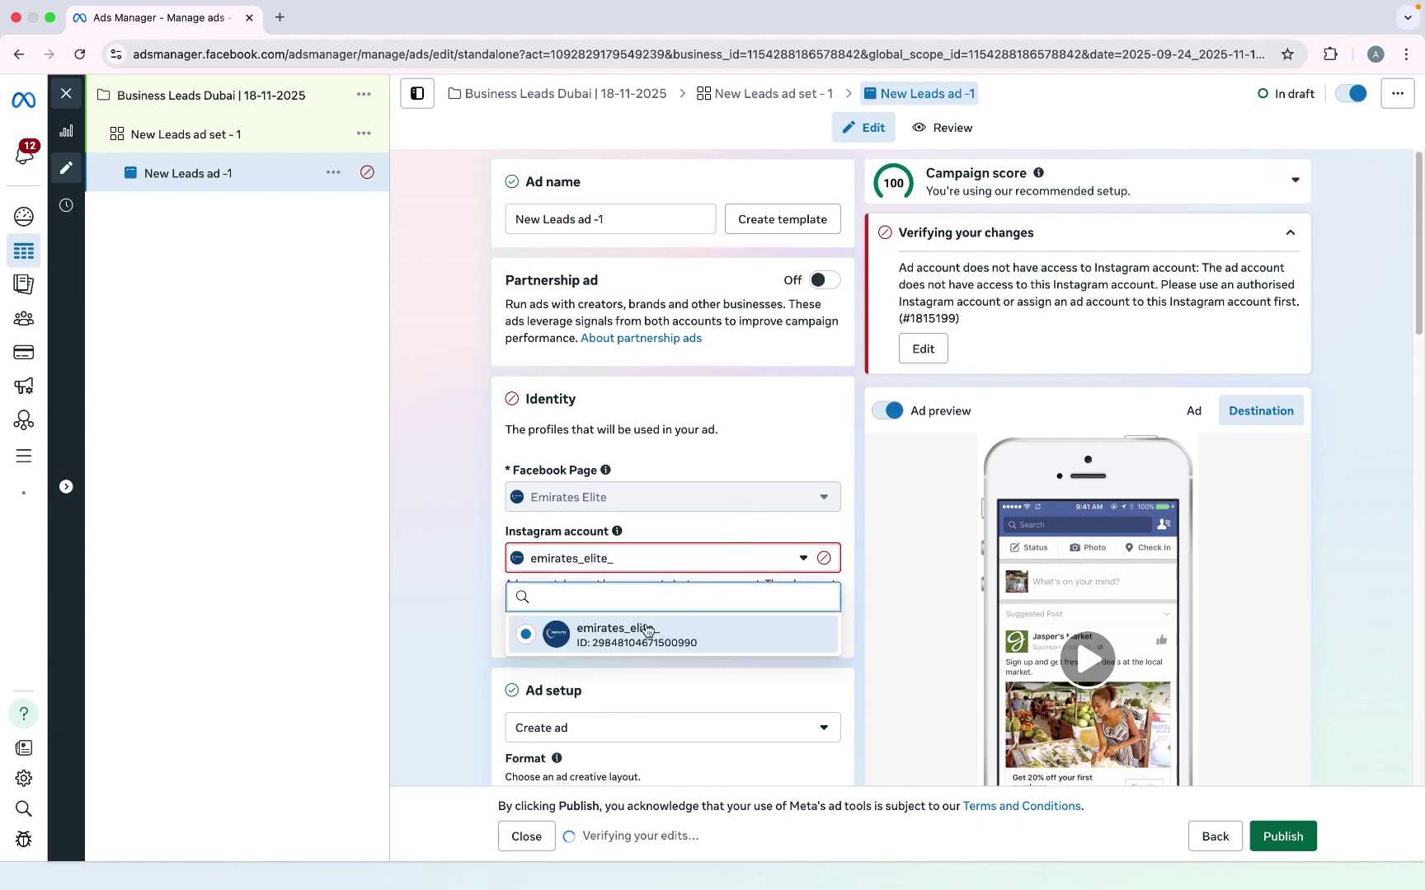
left_click(652, 620)
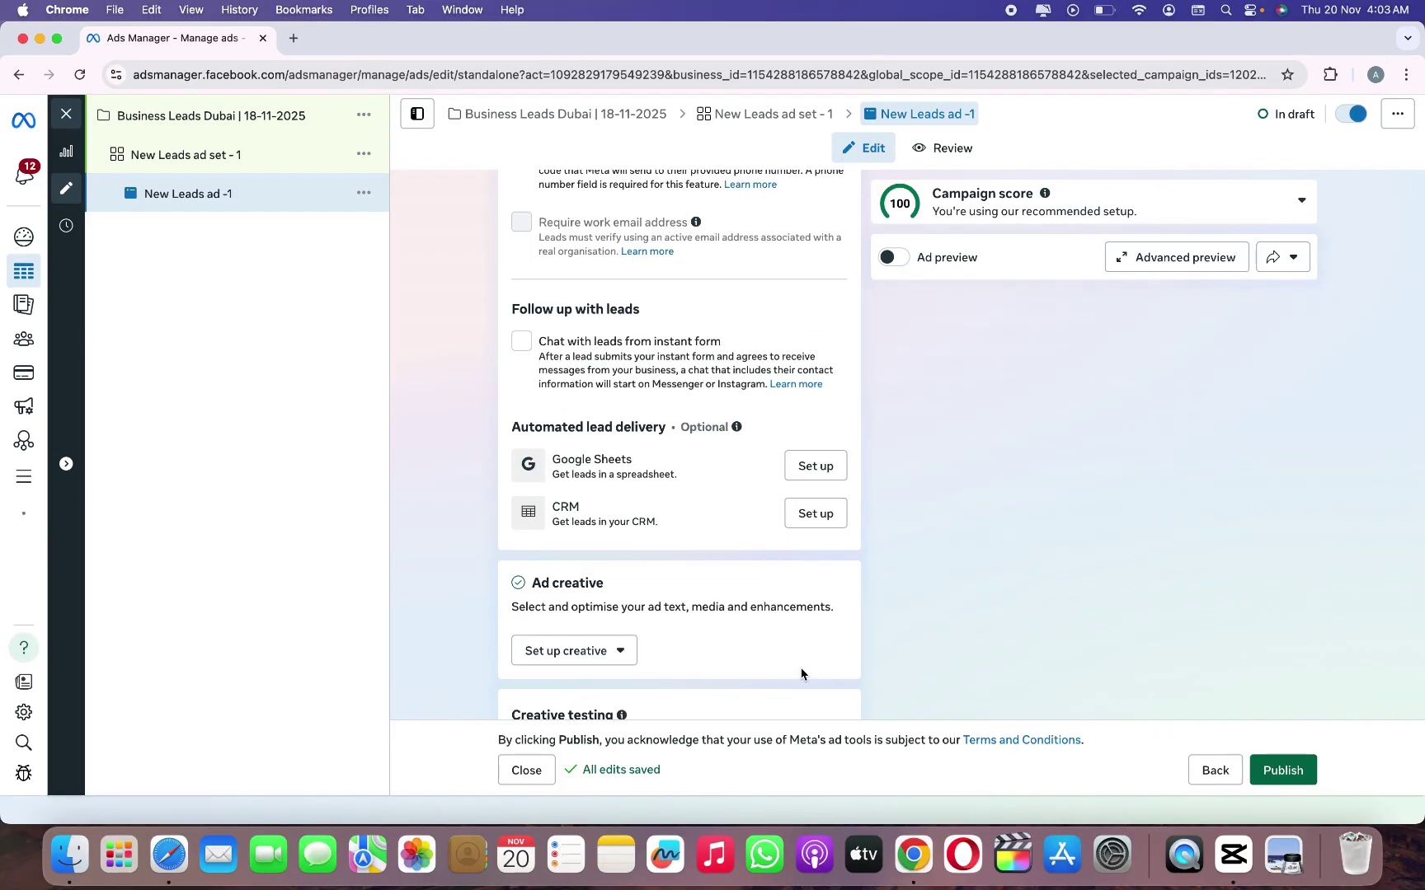
Step: Set up an image ad creative with the 1080 × 1350 Instagram image about opening a business bank account, accepting the original crops
scroll(802, 675, "down", 3)
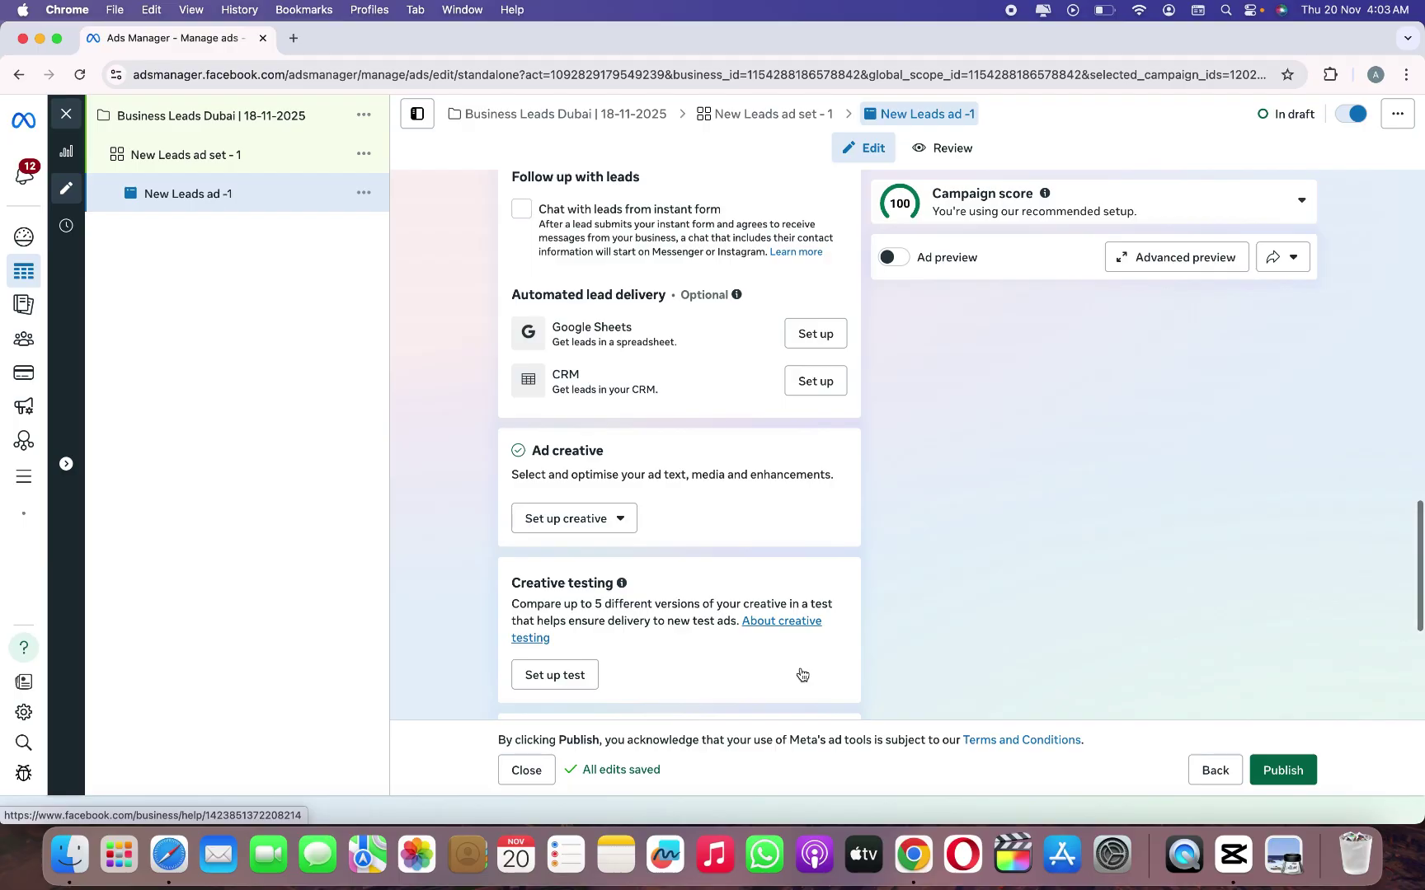
left_click(607, 521)
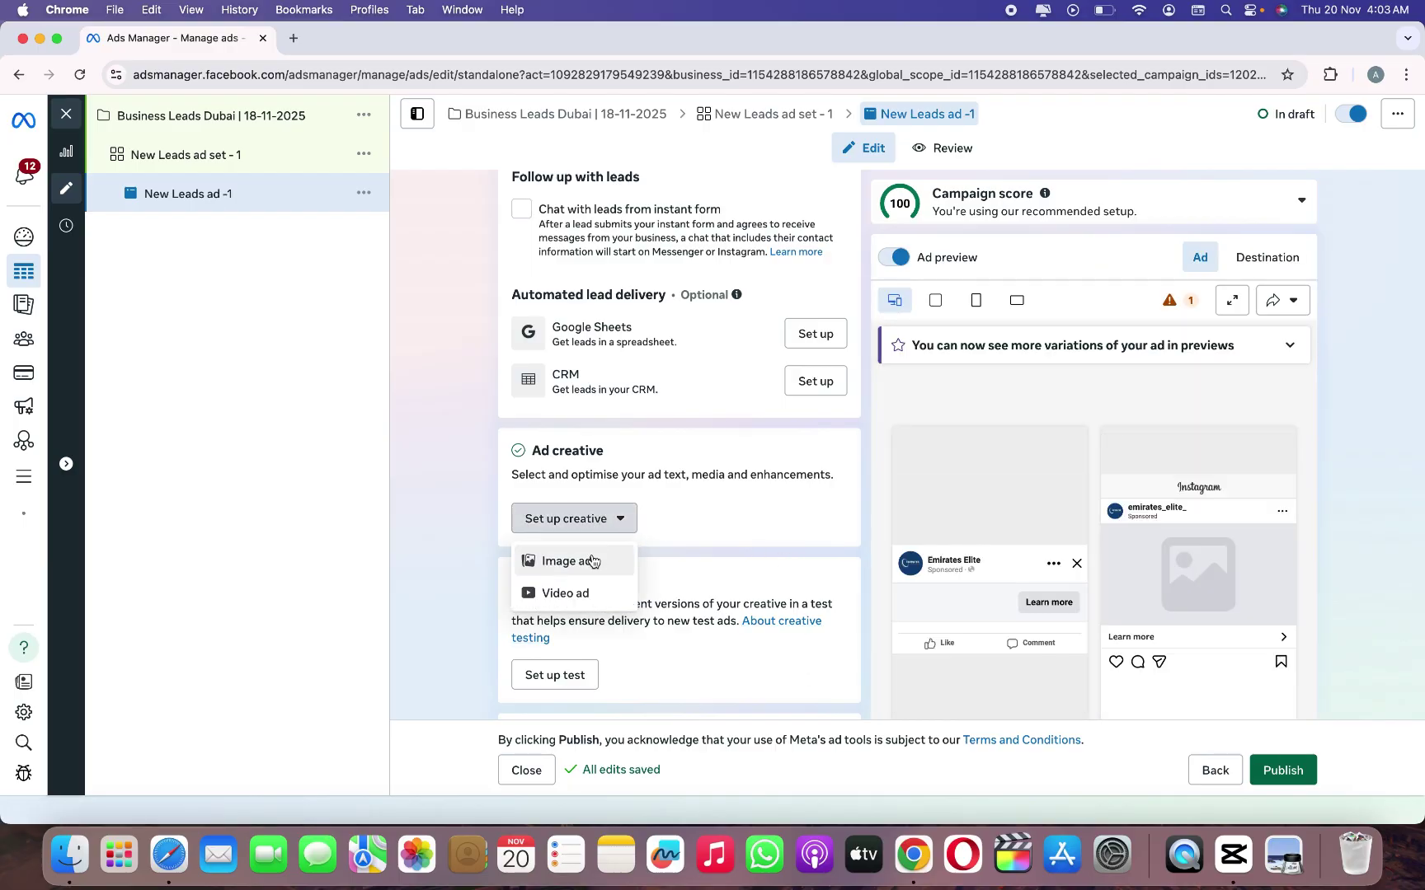
left_click(590, 559)
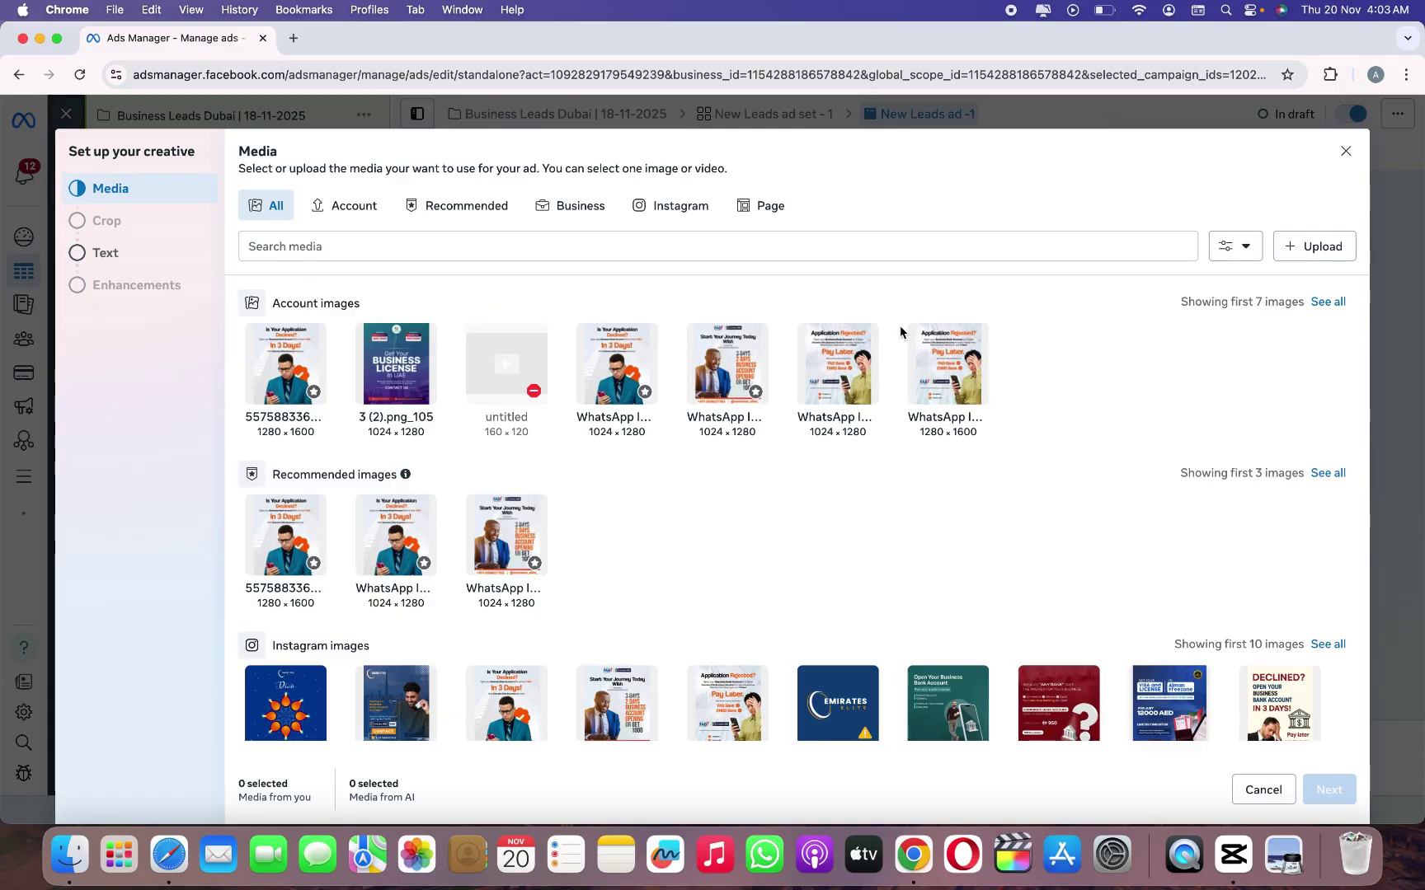
left_click(1325, 248)
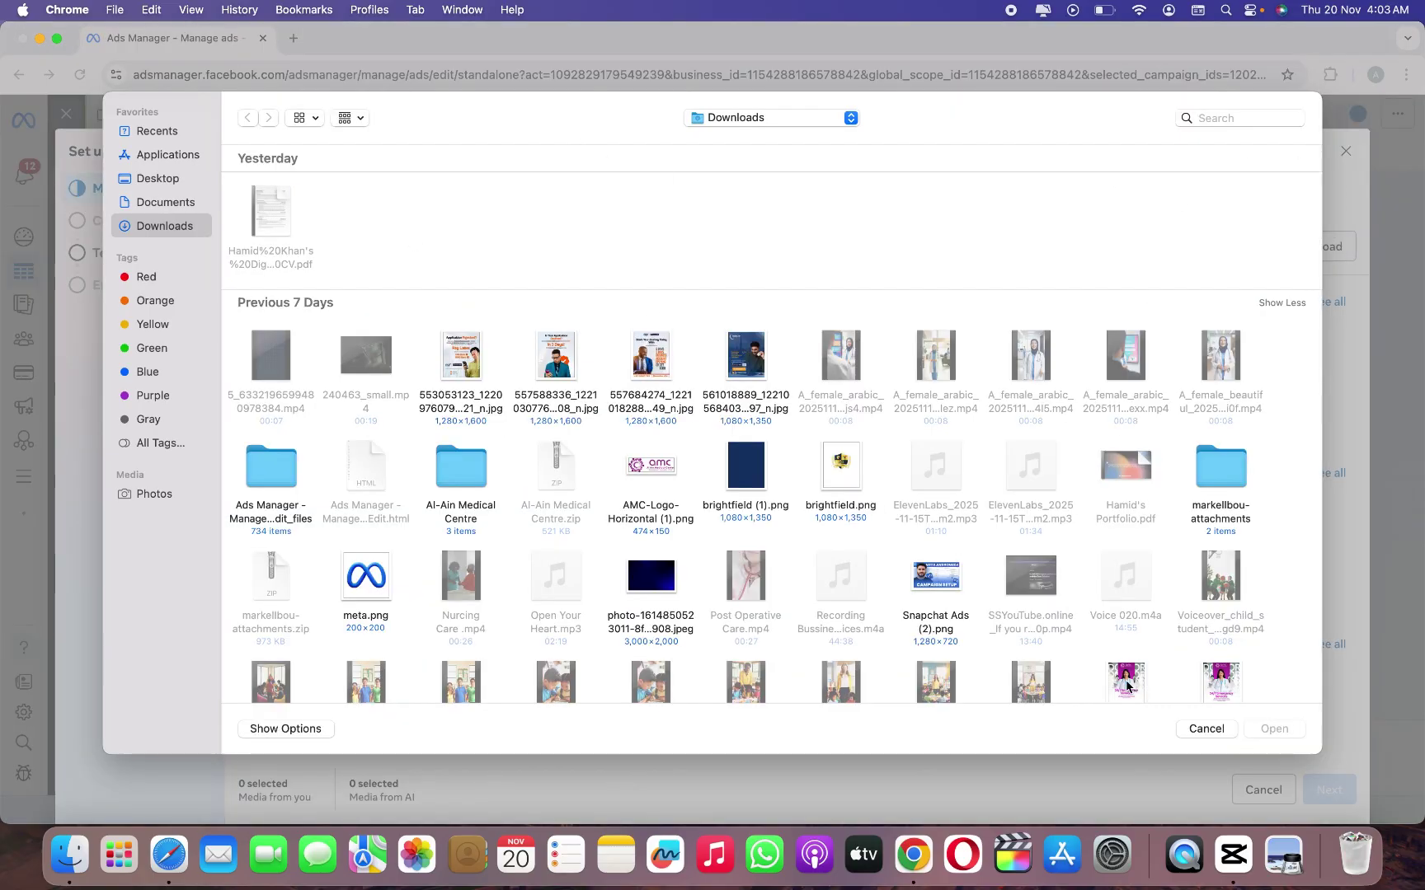
left_click(1225, 736)
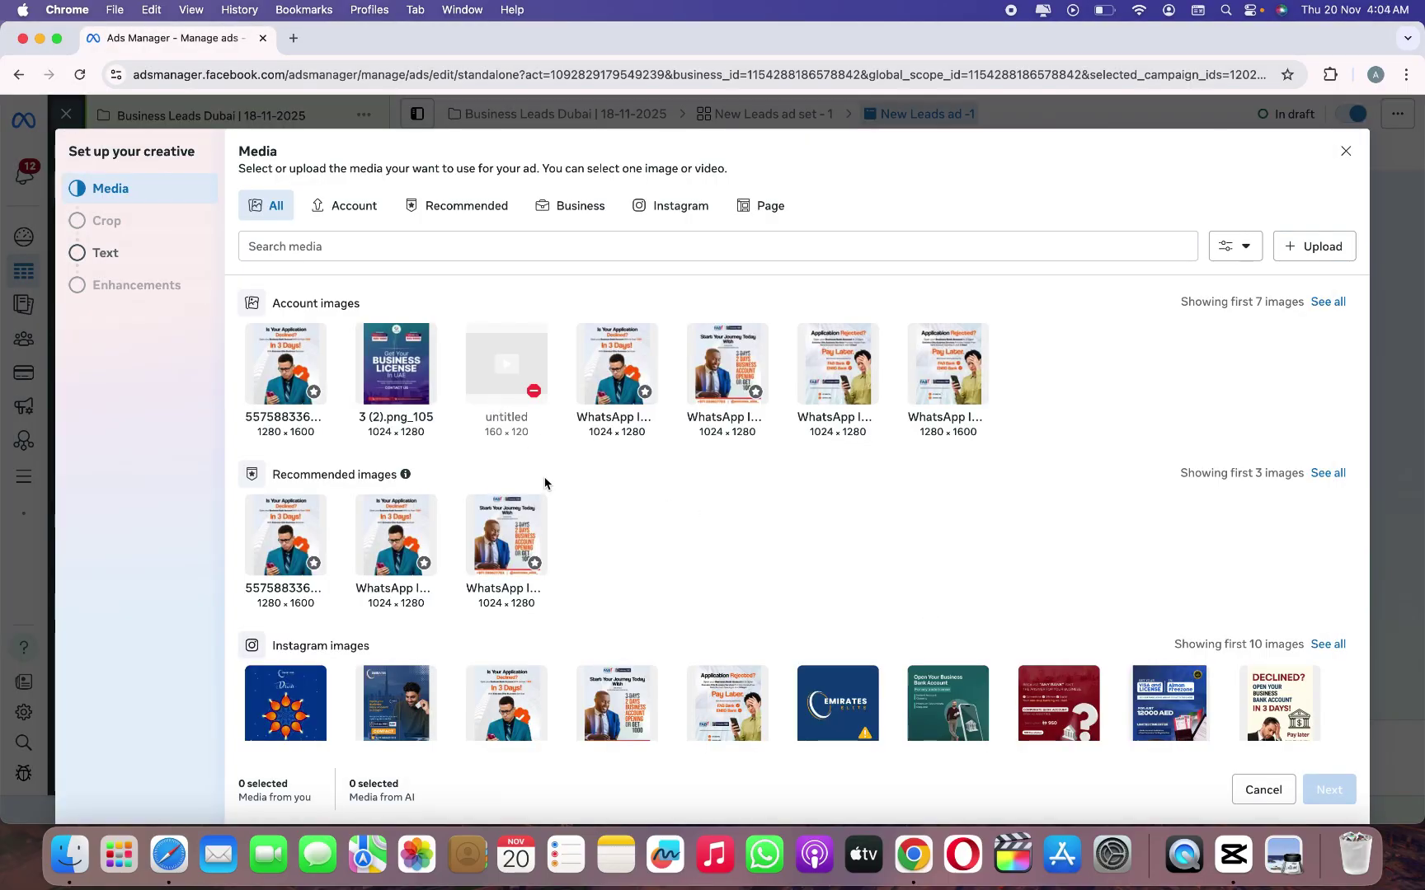
scroll(537, 472, "down", 2)
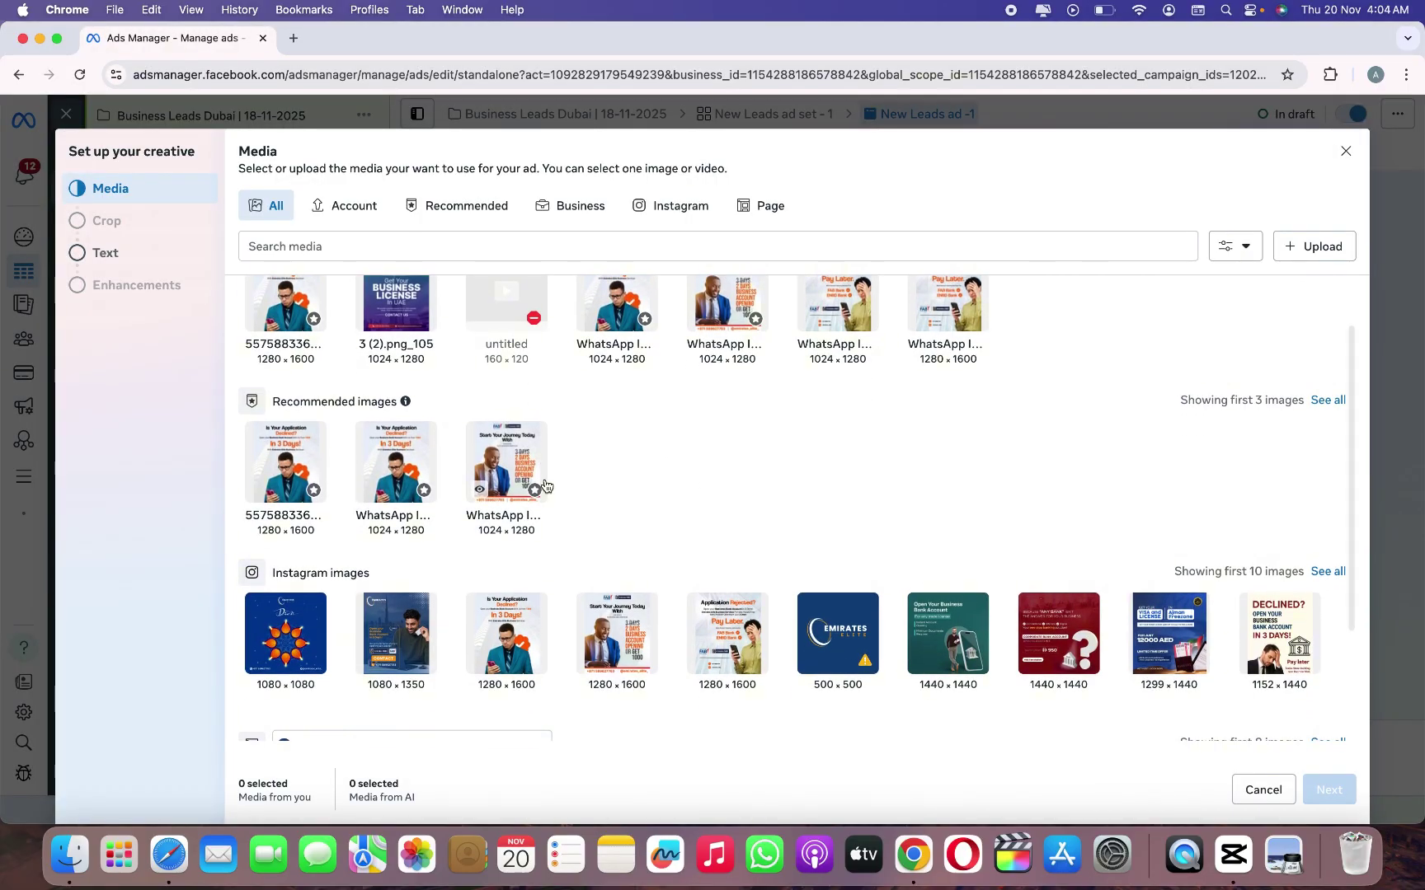
left_click(395, 633)
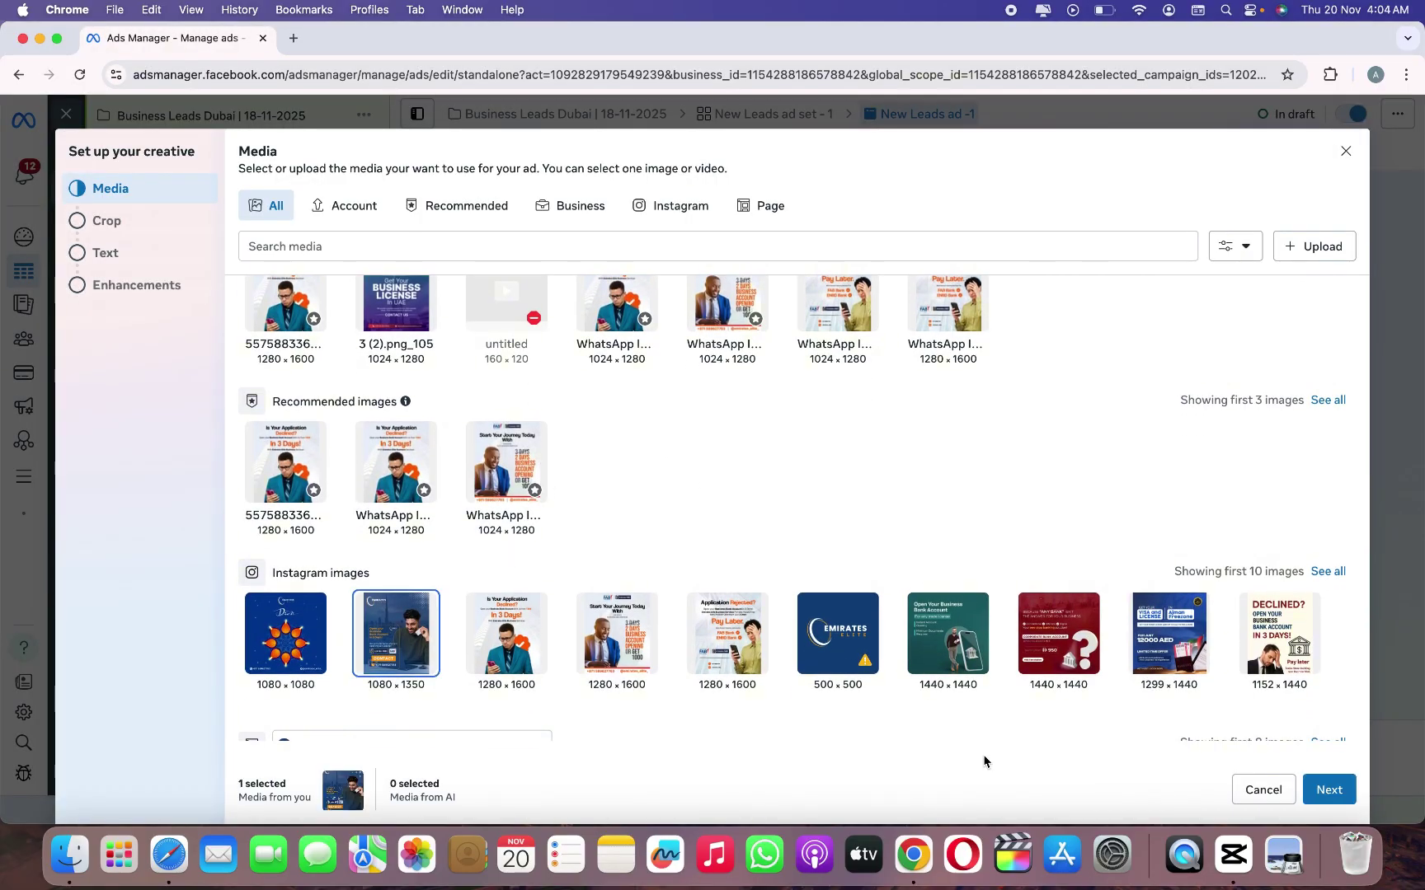
left_click(1347, 794)
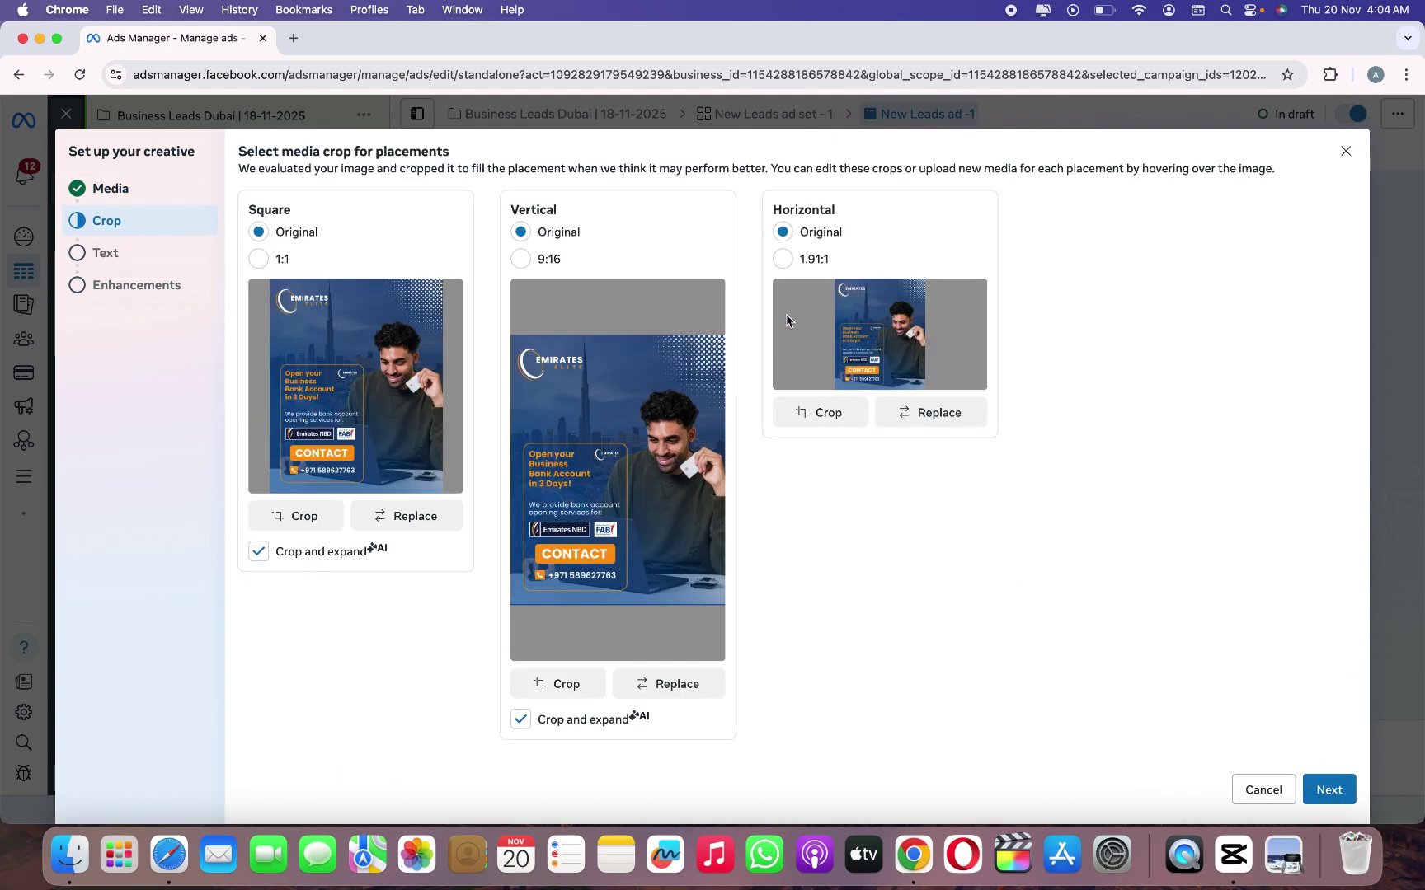
left_click(1327, 790)
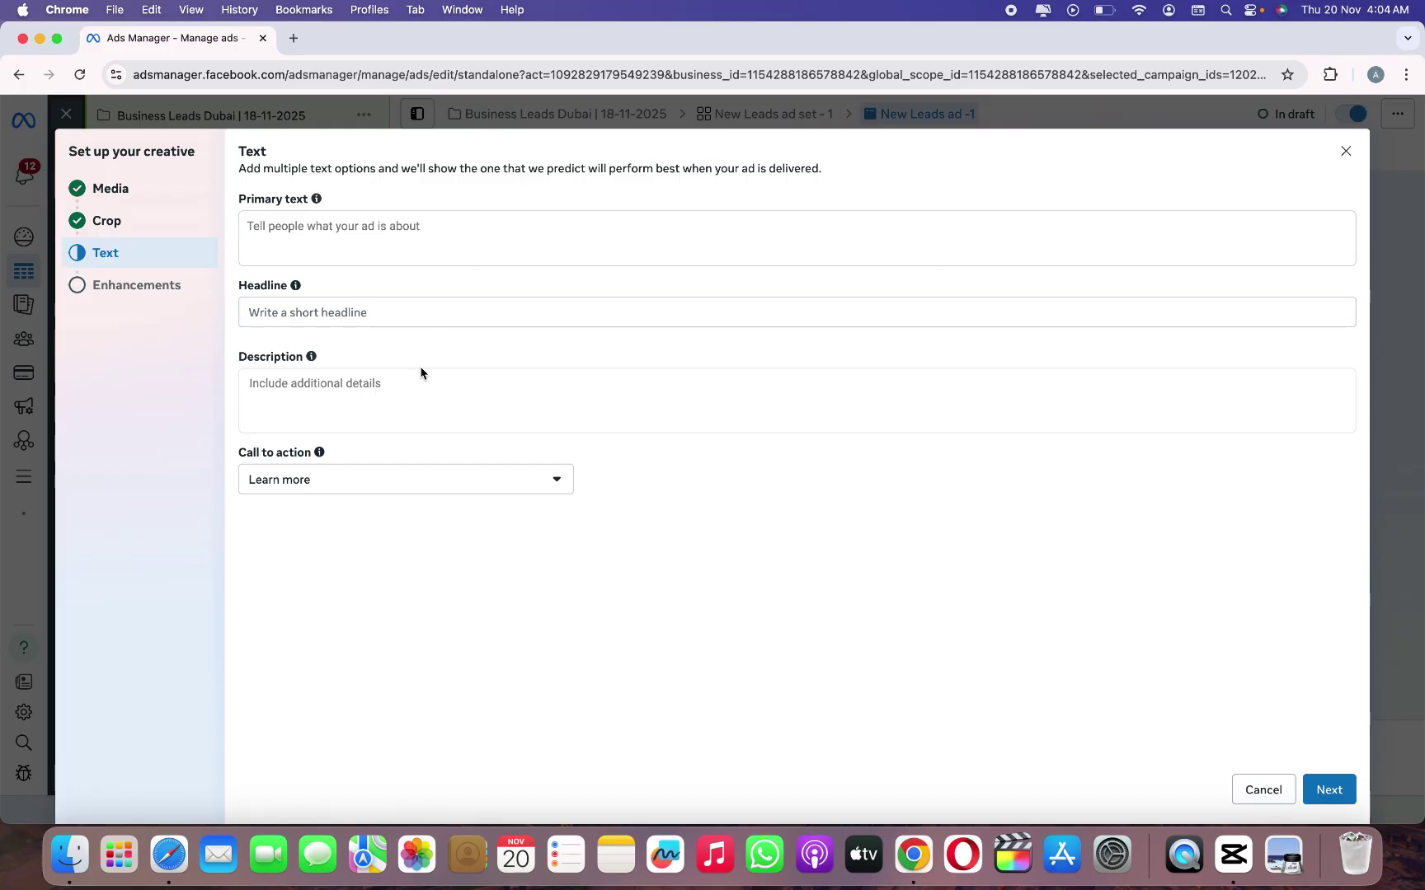
Step: Switch to ChatGPT, attach the 1080 × 1350 bank account ad image from Downloads, and request 3 Meta ad copies with primary text, headline and description
key("super+Tab")
left_click(520, 442)
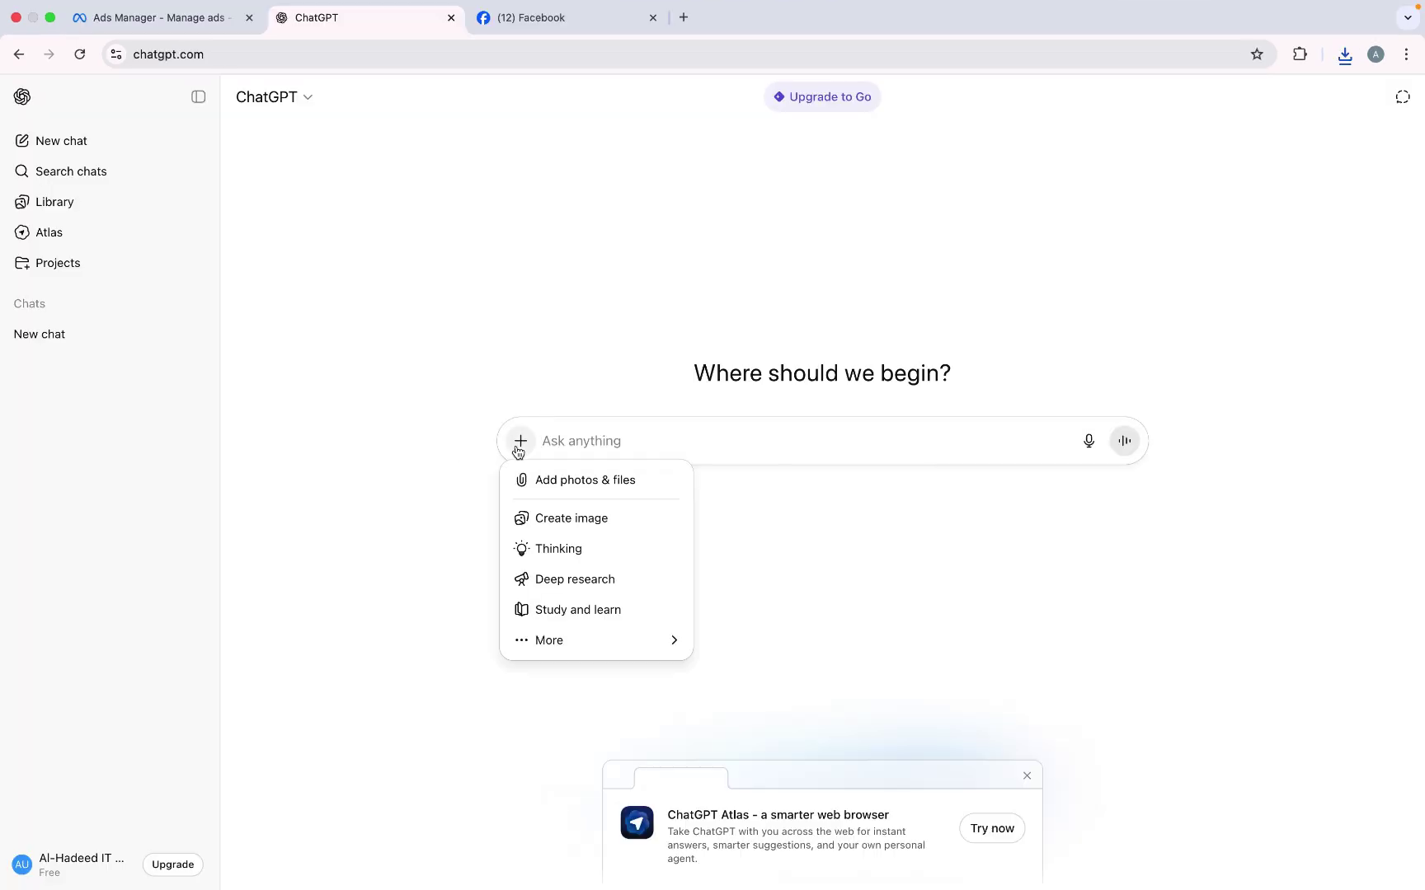
left_click(574, 480)
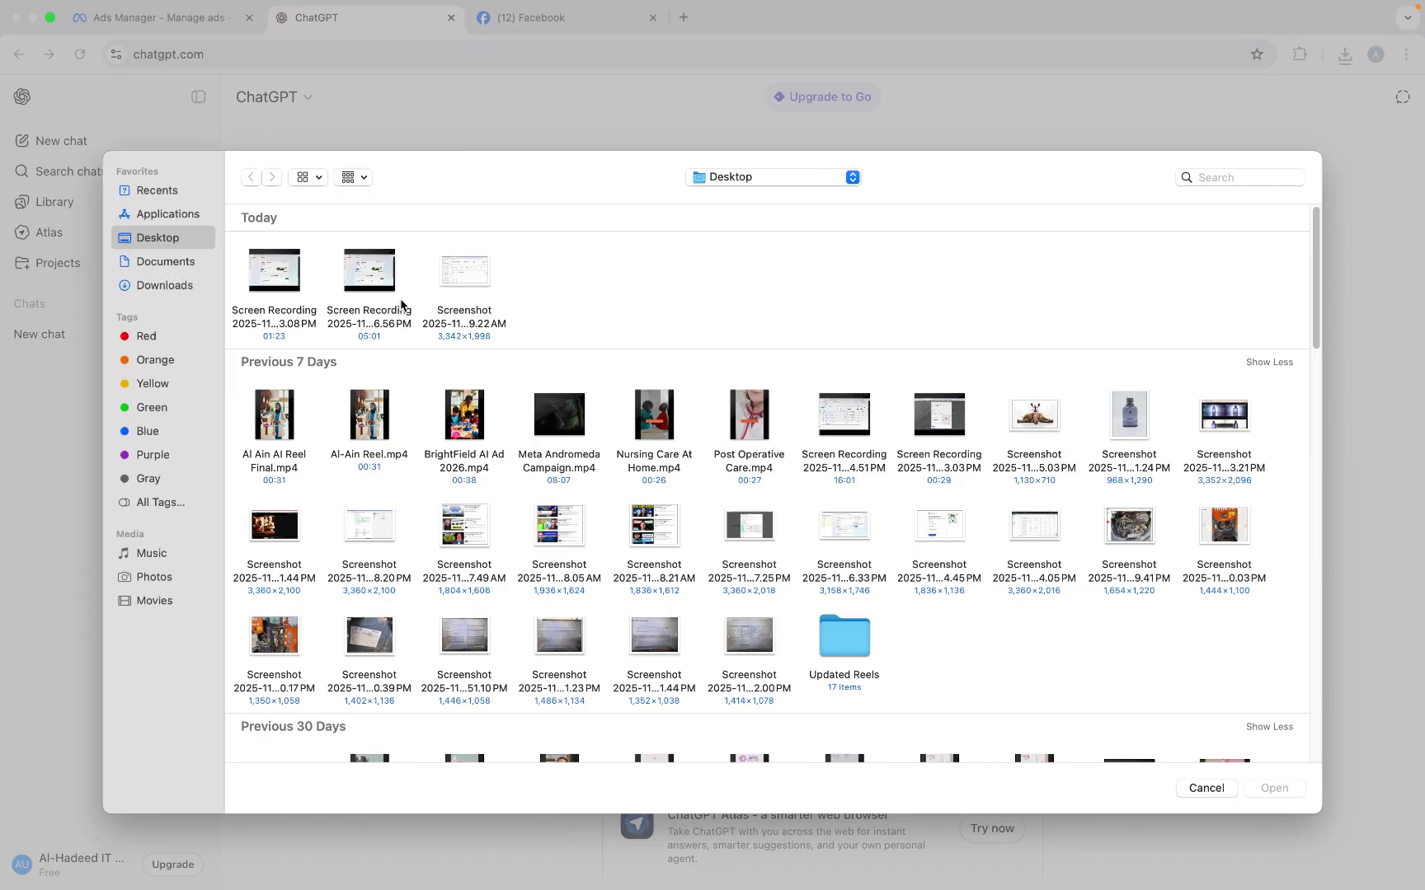
left_click(159, 290)
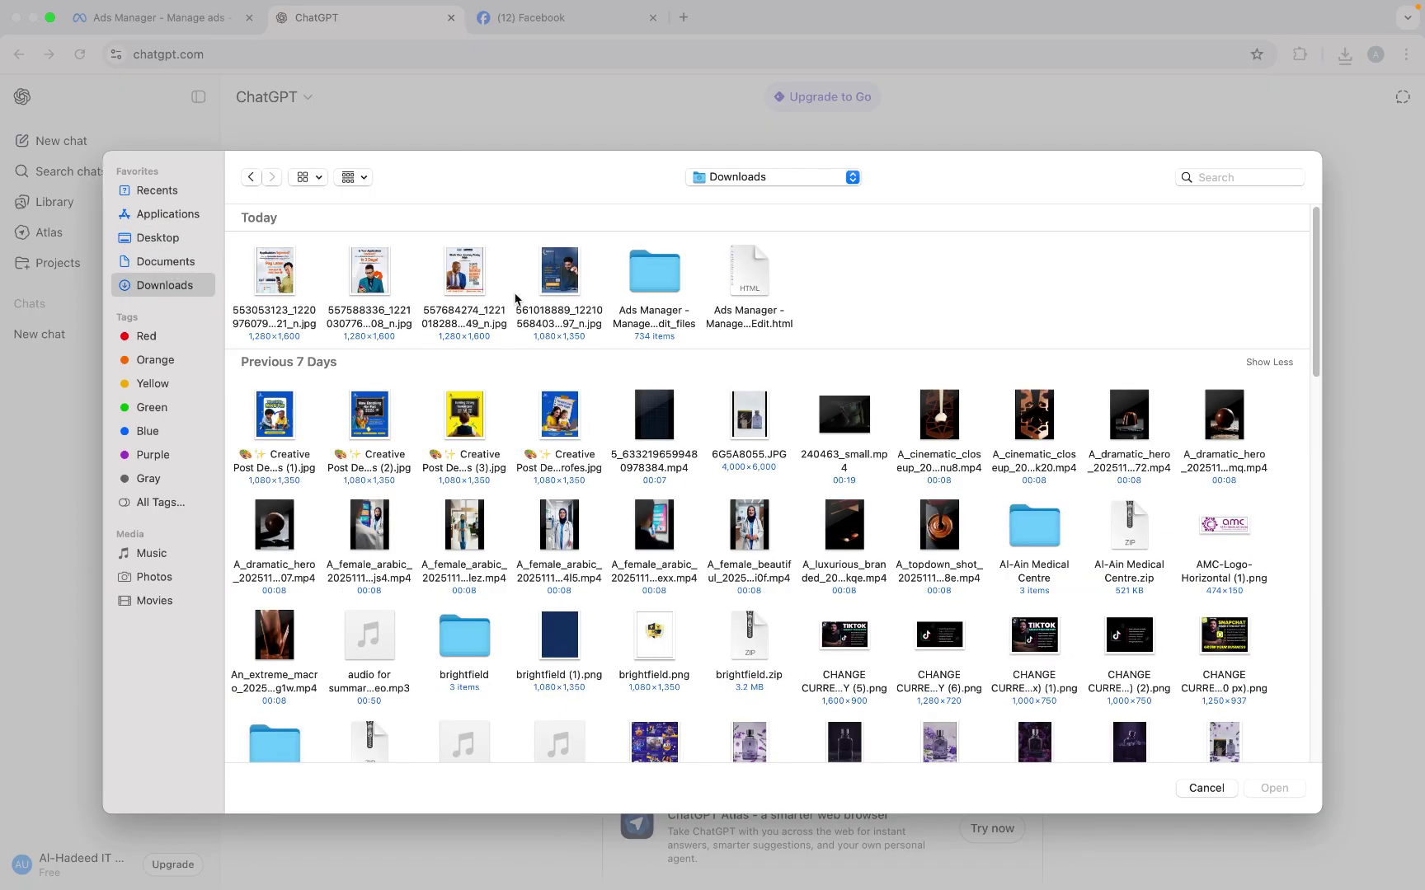
left_click(559, 290)
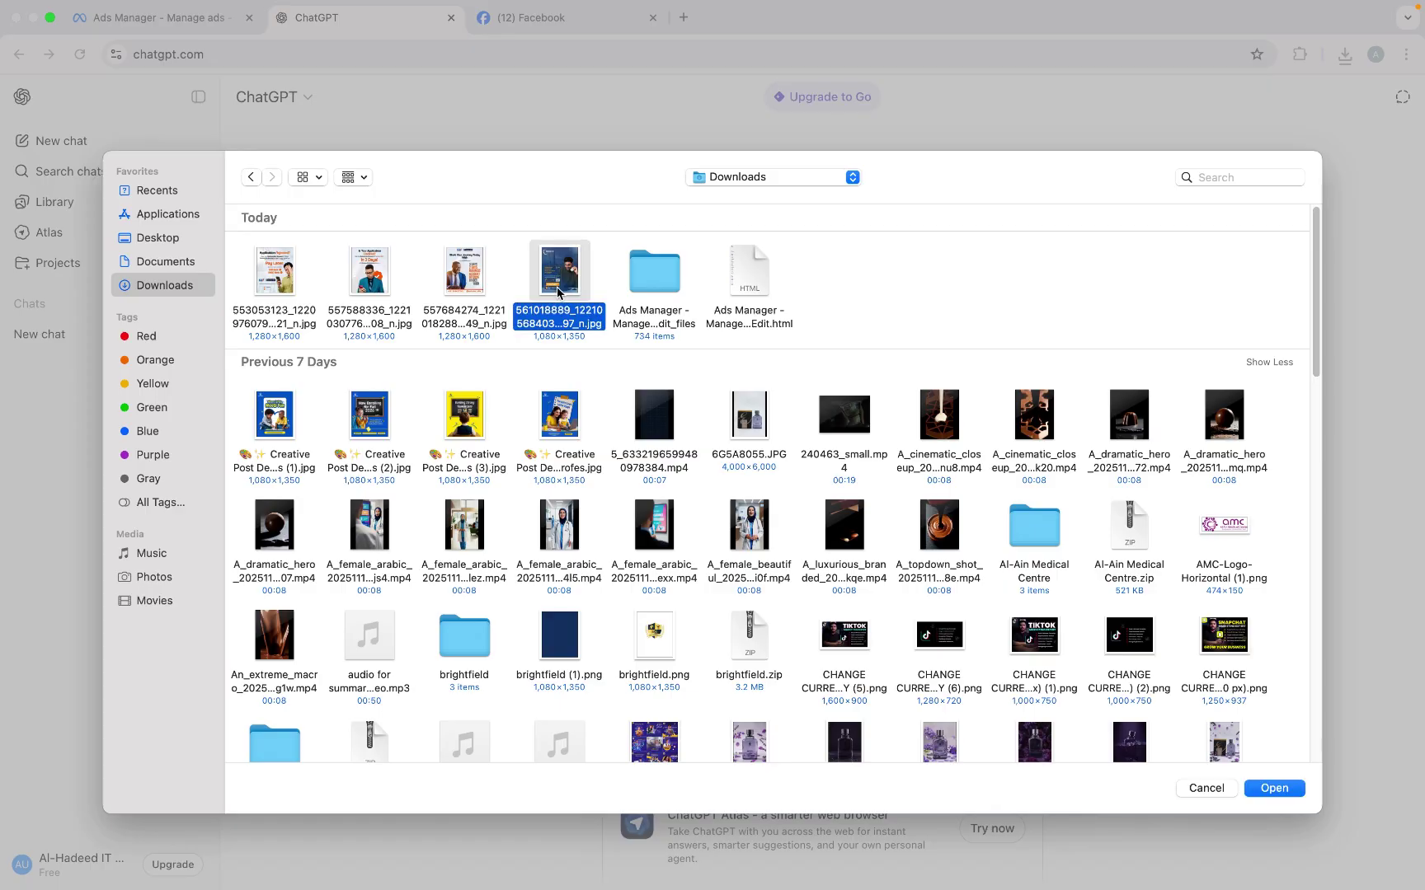
left_click(1298, 798)
type("consider yourself as a digital marketer and copywriter, write 3 ad copes of this meta ad including primary text, headline and ad description")
key("Return")
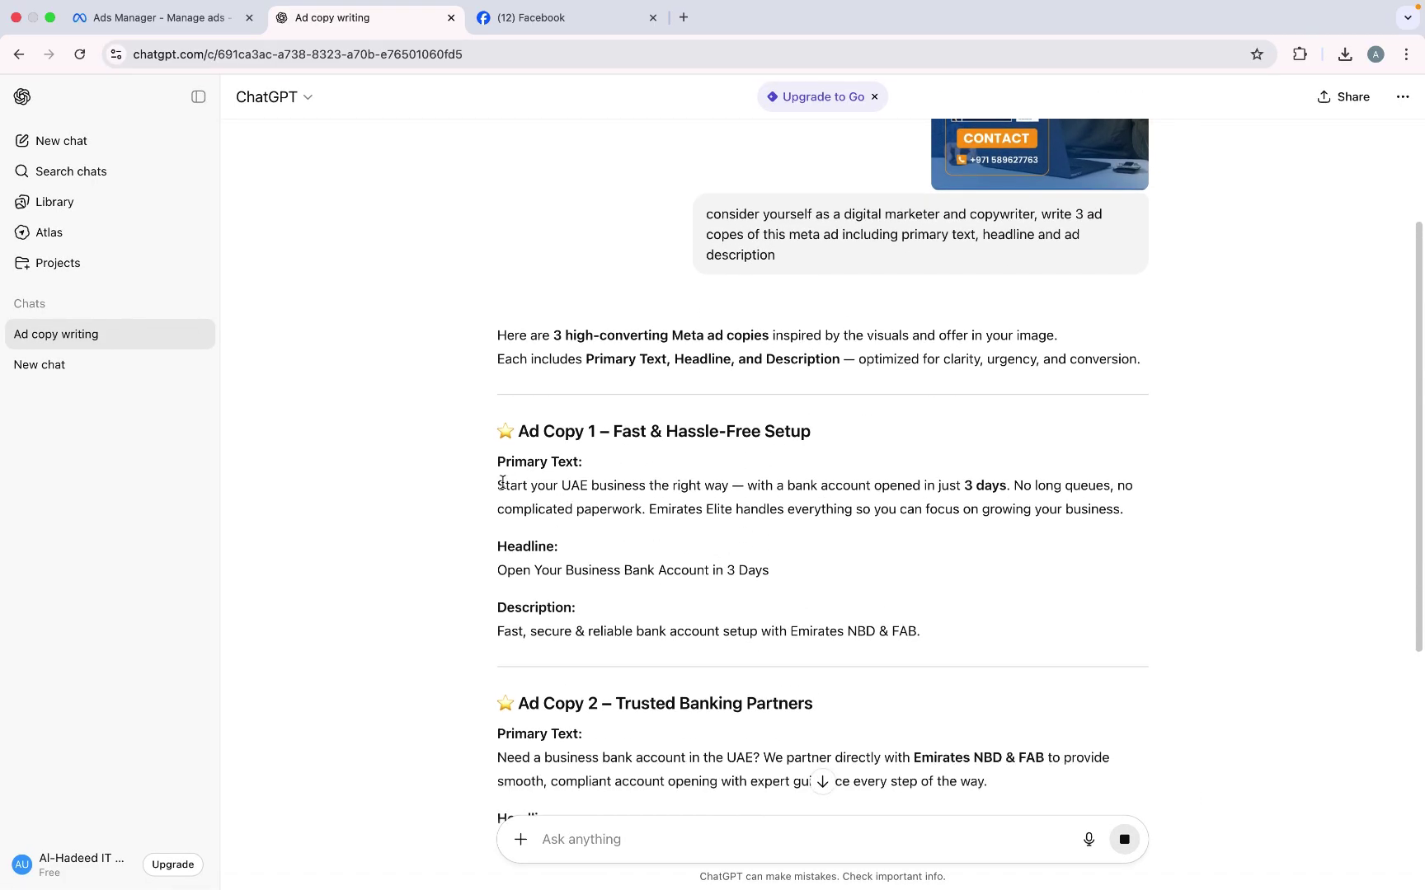
Step: Copy Ad Copy 1's primary text, starting "Start your UAE business the right way", into the ad's primary text in Ads Manager
left_click_drag(502, 482, 592, 531)
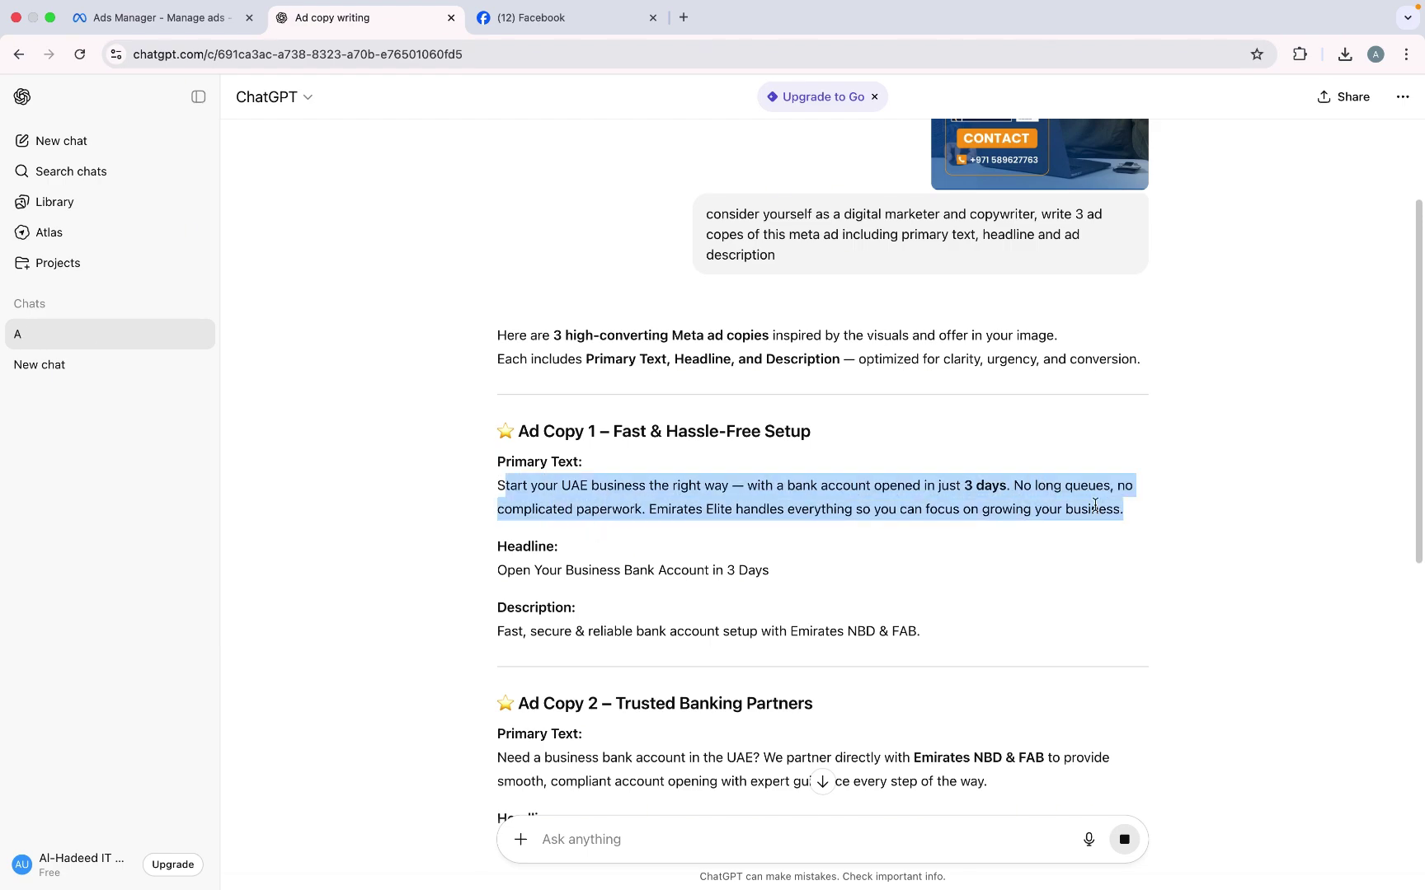
left_click_drag(1137, 517, 497, 483)
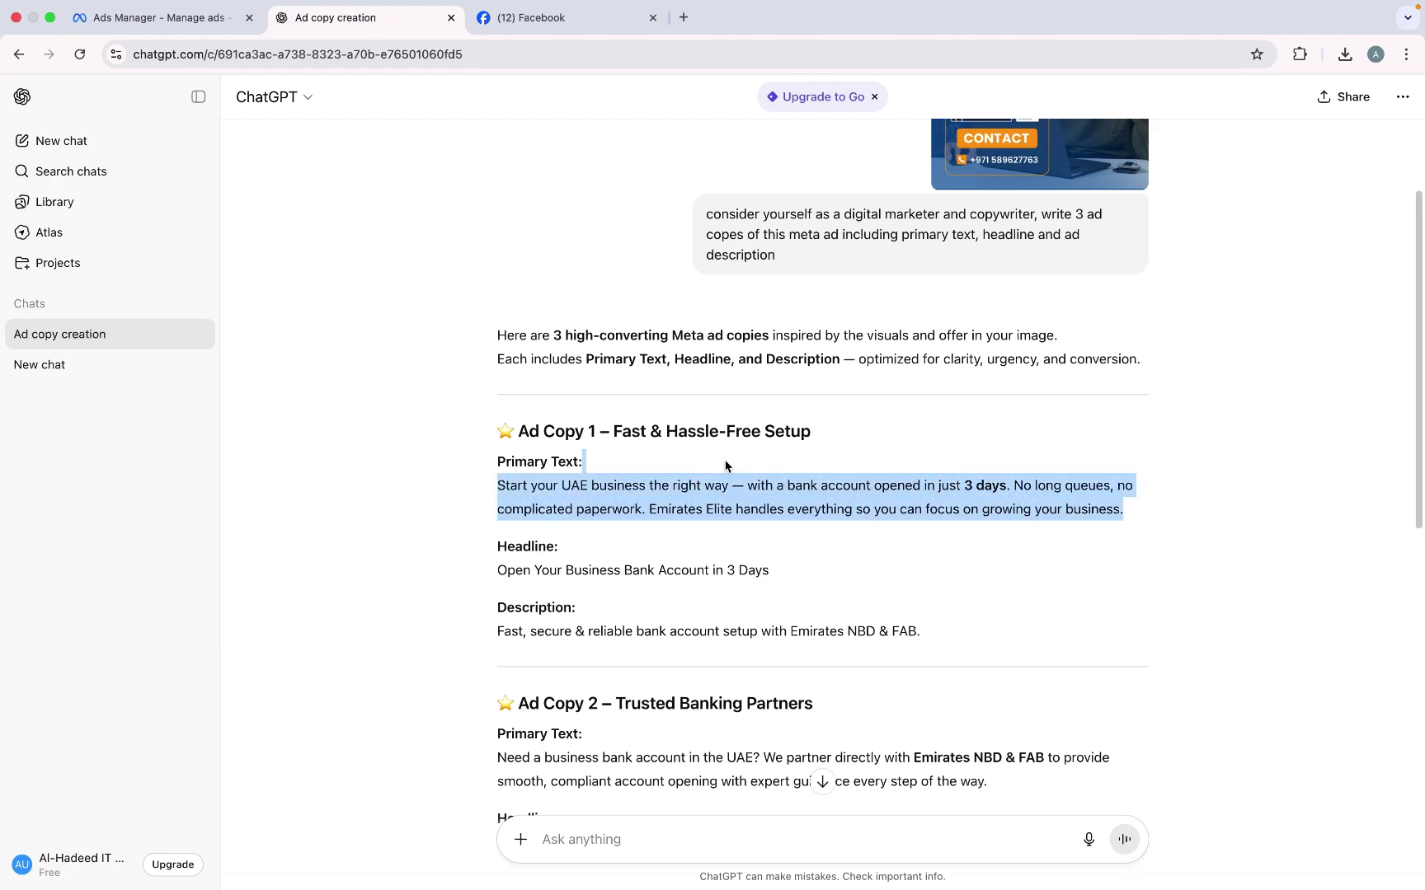
key("super+c")
left_click(157, 17)
left_click(663, 212)
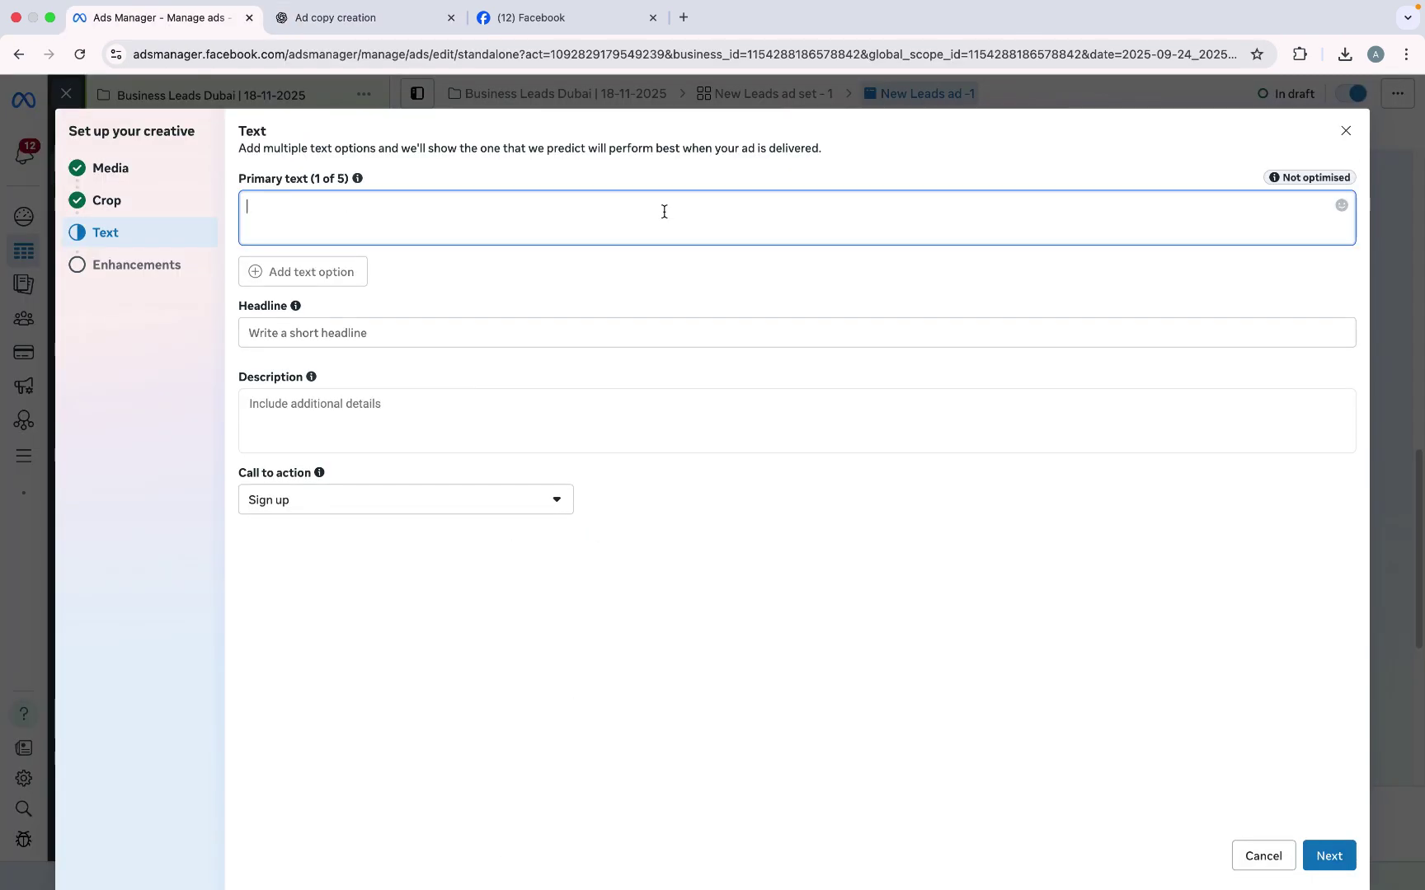
key("super+v")
Step: Copy the Ad Copy 1 headline "Open Your Business Bank Account in 3 Days" from ChatGPT into the ad's headline
left_click(423, 18)
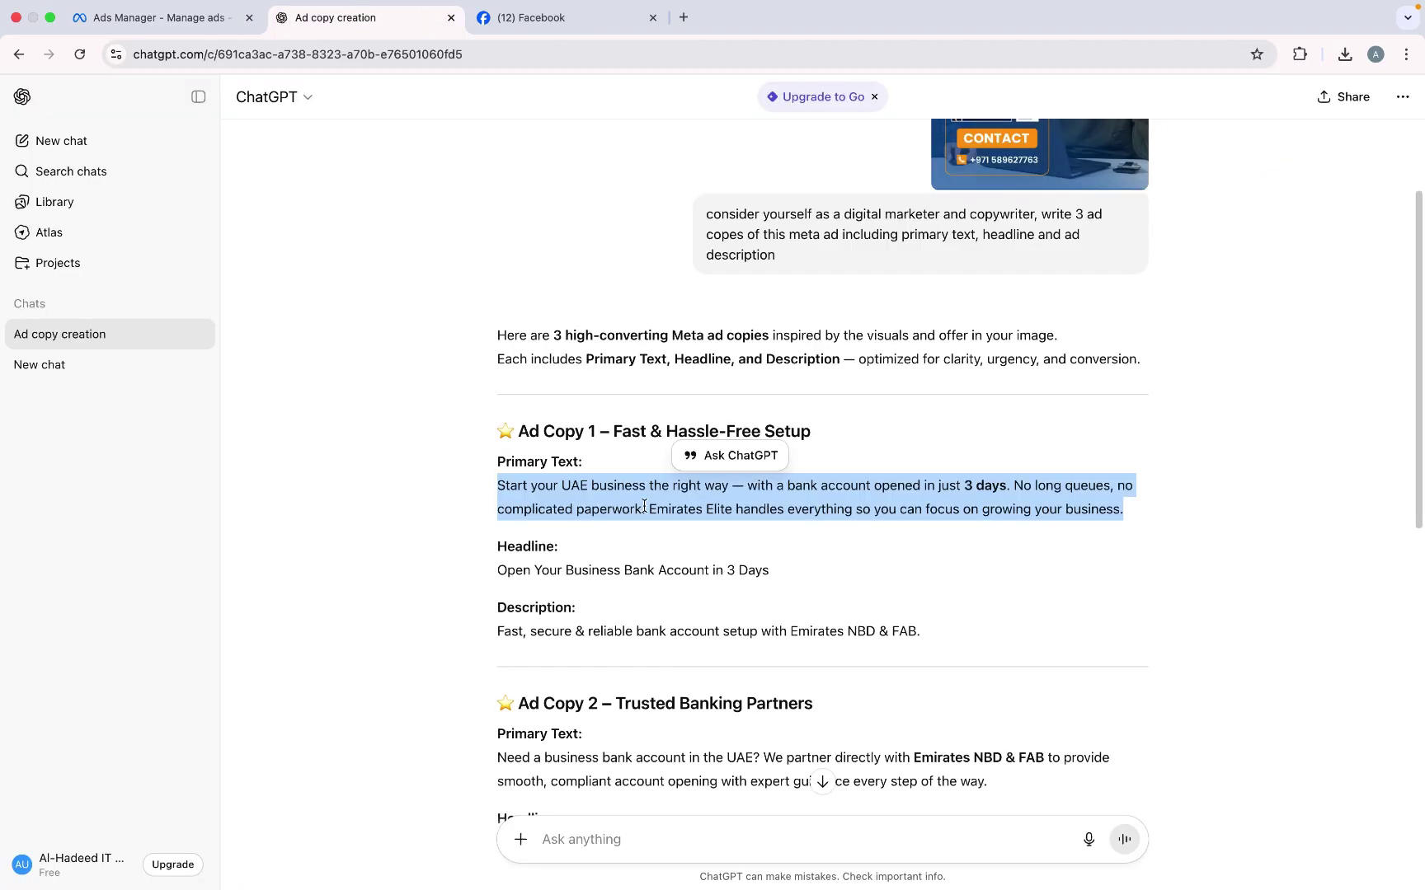
triple_click(615, 564)
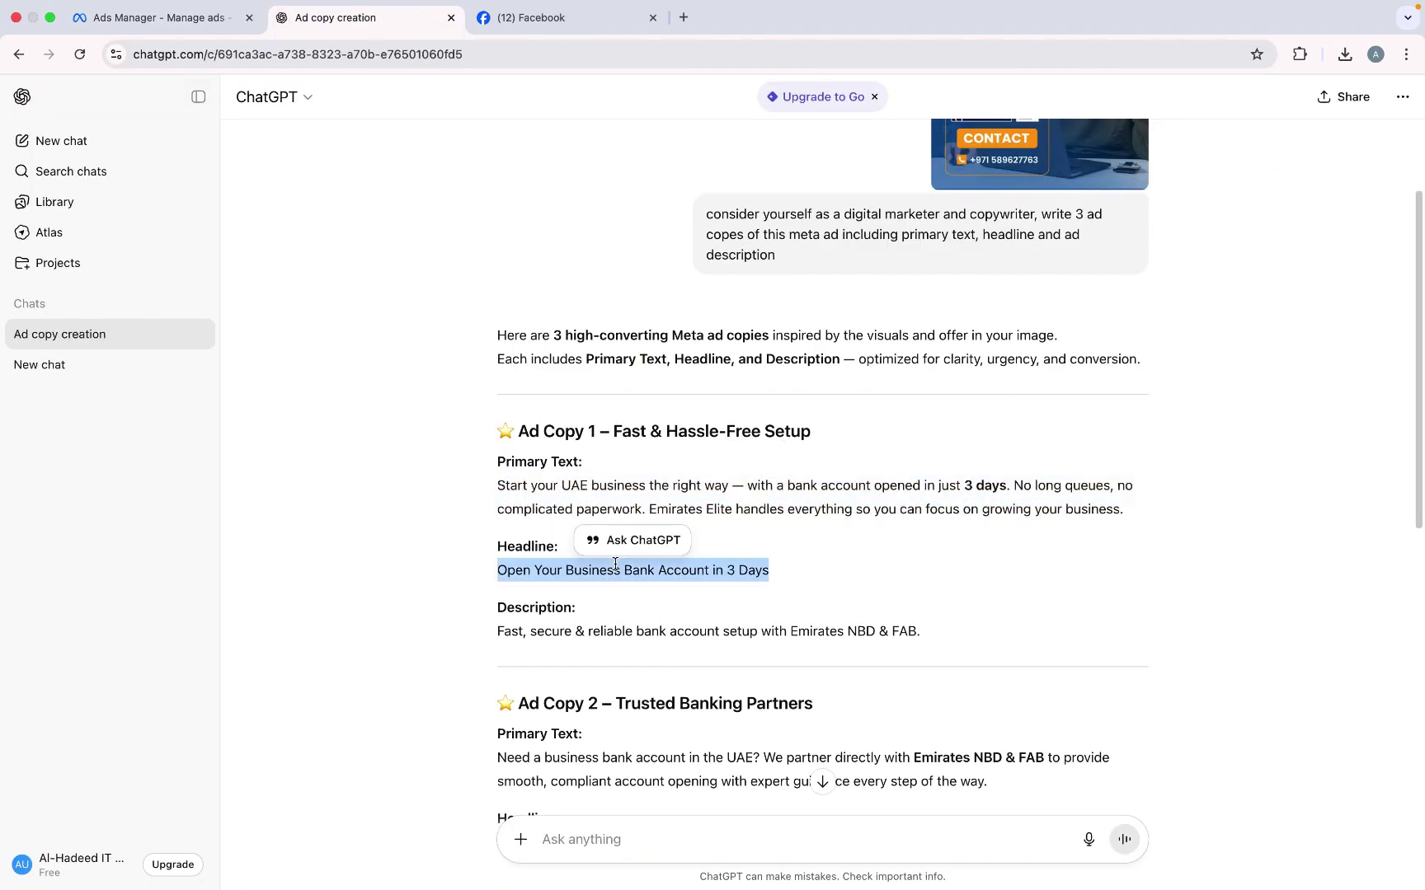
left_click(104, 20)
left_click(450, 341)
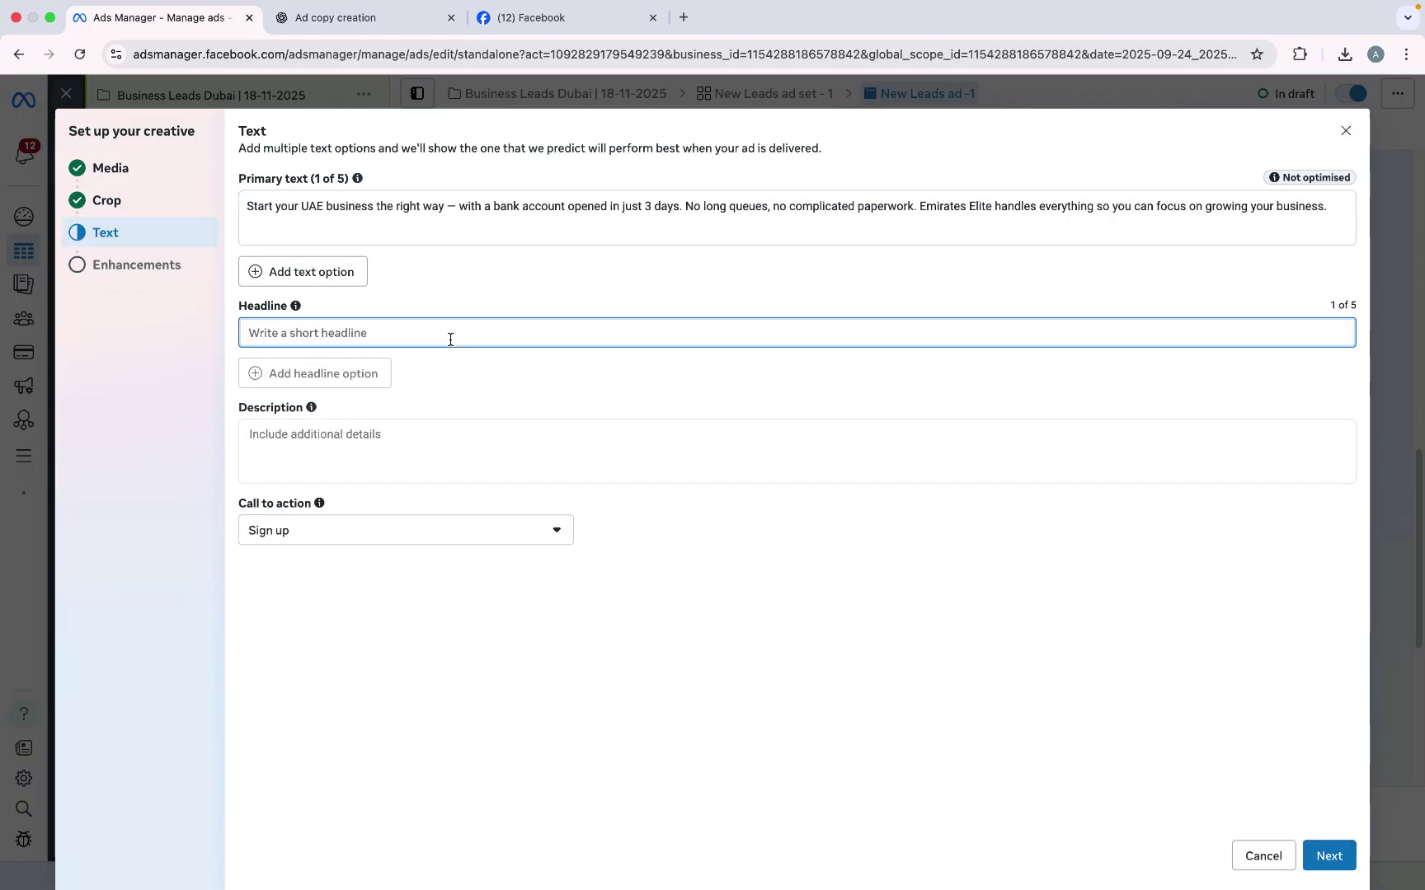
key("super+v")
Step: Copy the Ad Copy 1 description "Fast, secure & reliable bank account setup with Emirates NBD & FAB." into the ad's description
left_click(398, 18)
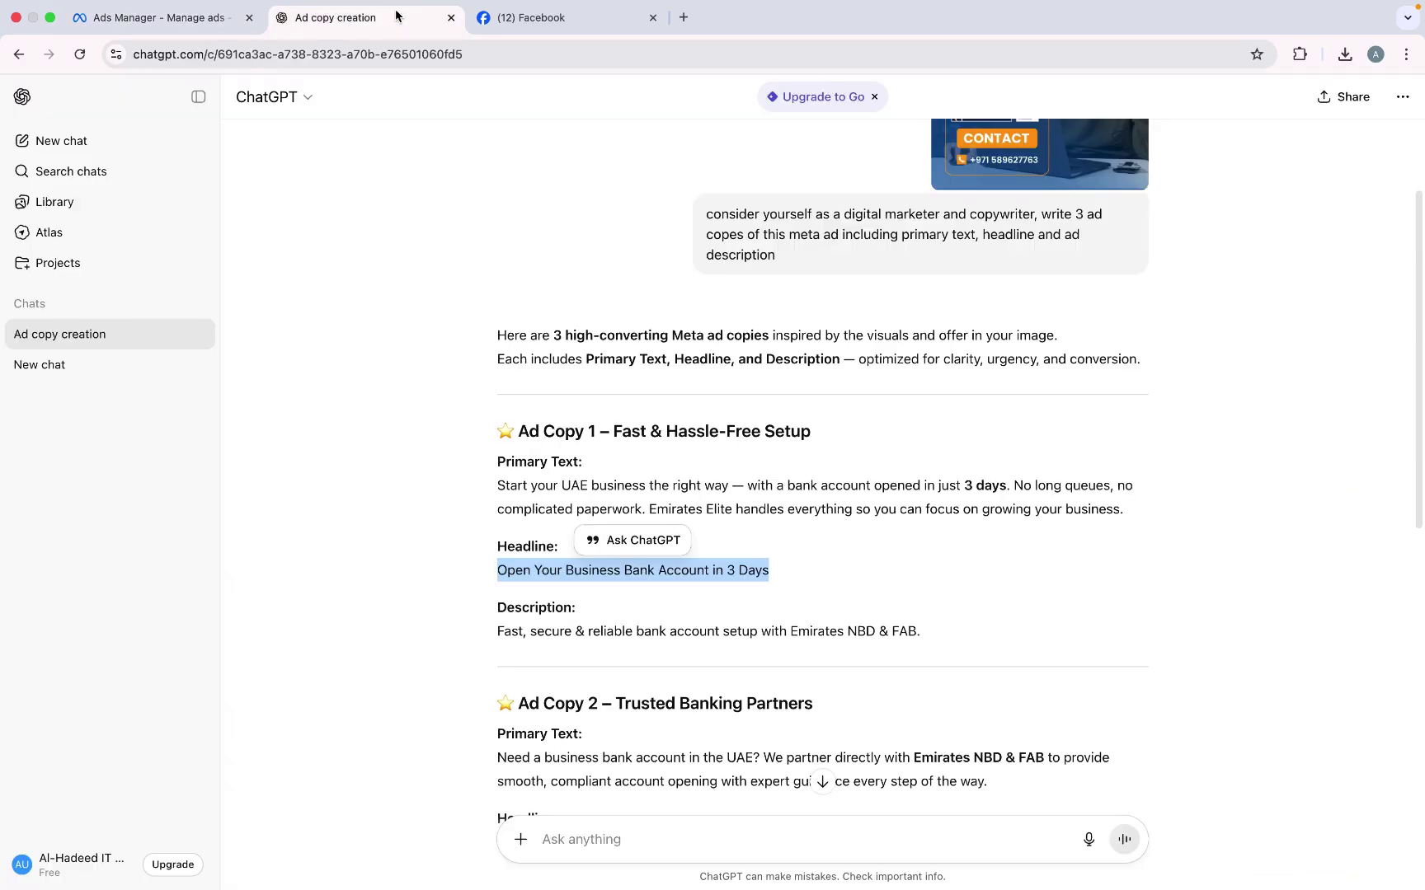
triple_click(632, 628)
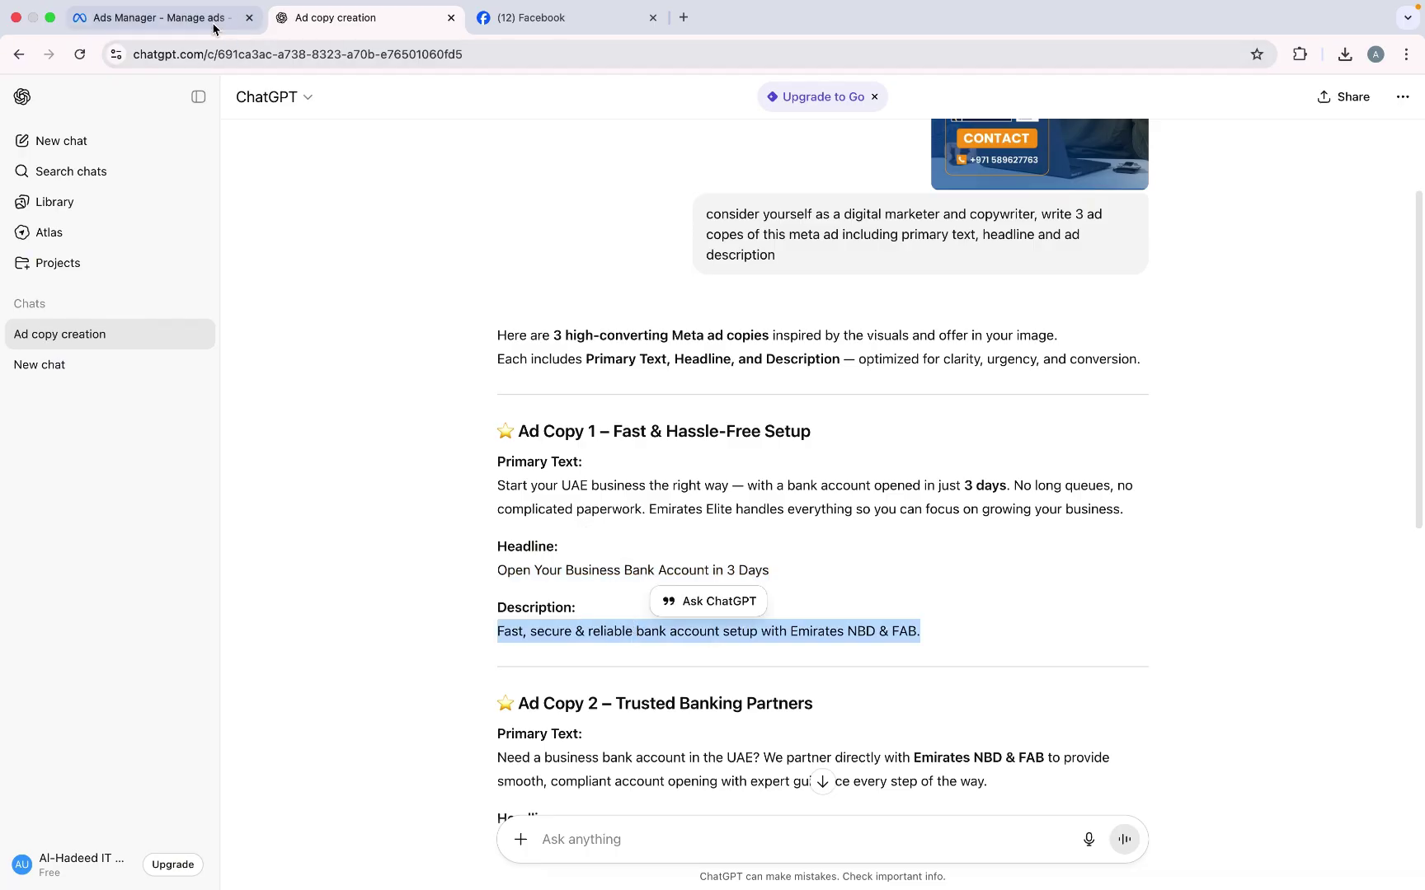
left_click(156, 17)
left_click(410, 433)
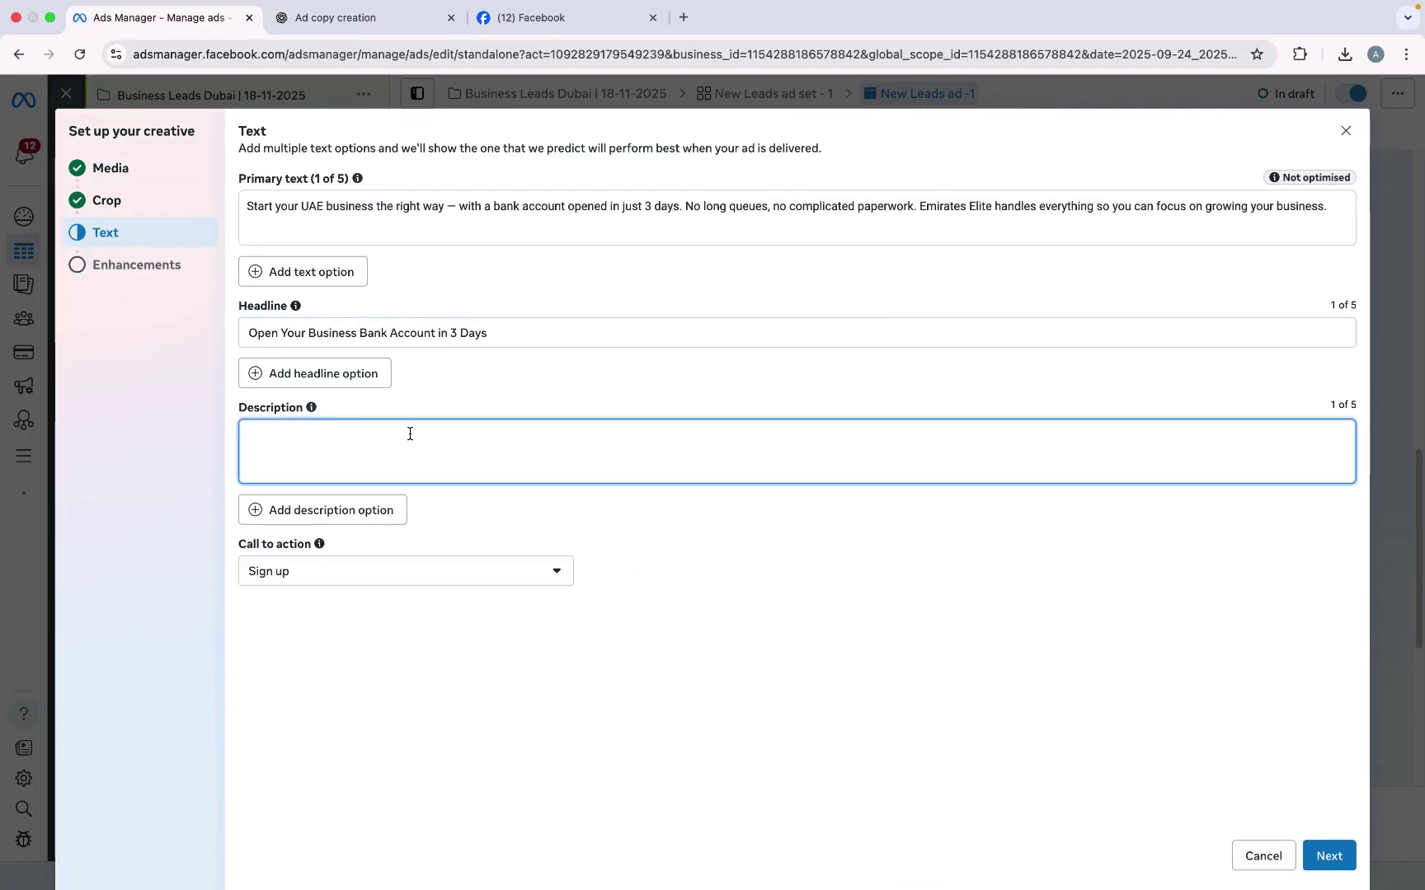
key("super+v")
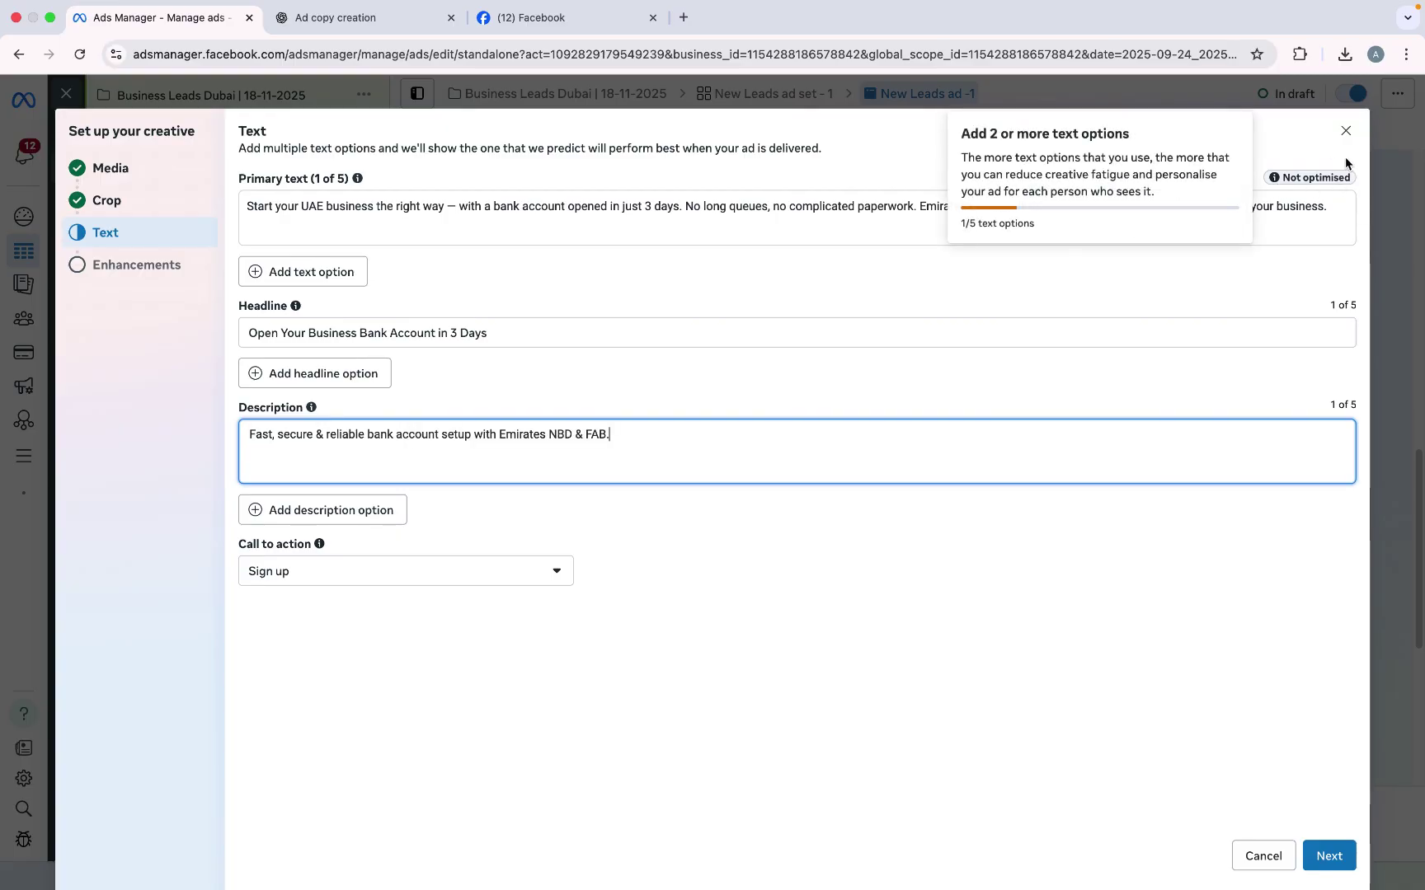
Step: Add Ad Copy 2's primary text, starting "Need a business bank account in the UAE?", as a second primary text option
mouse_move(1329, 178)
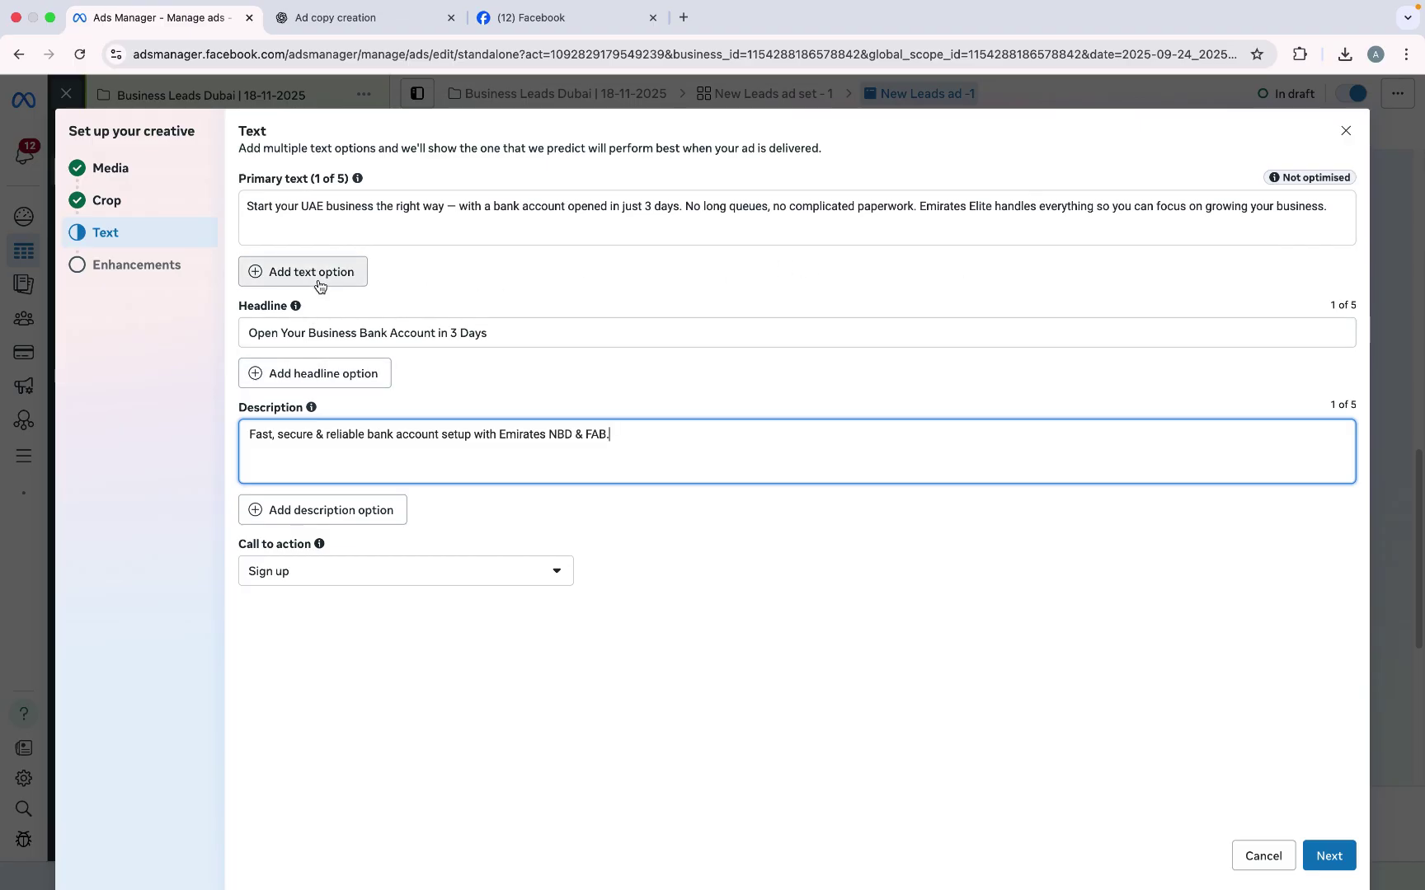
key("ctrl+Tab")
scroll(550, 463, "down", 3)
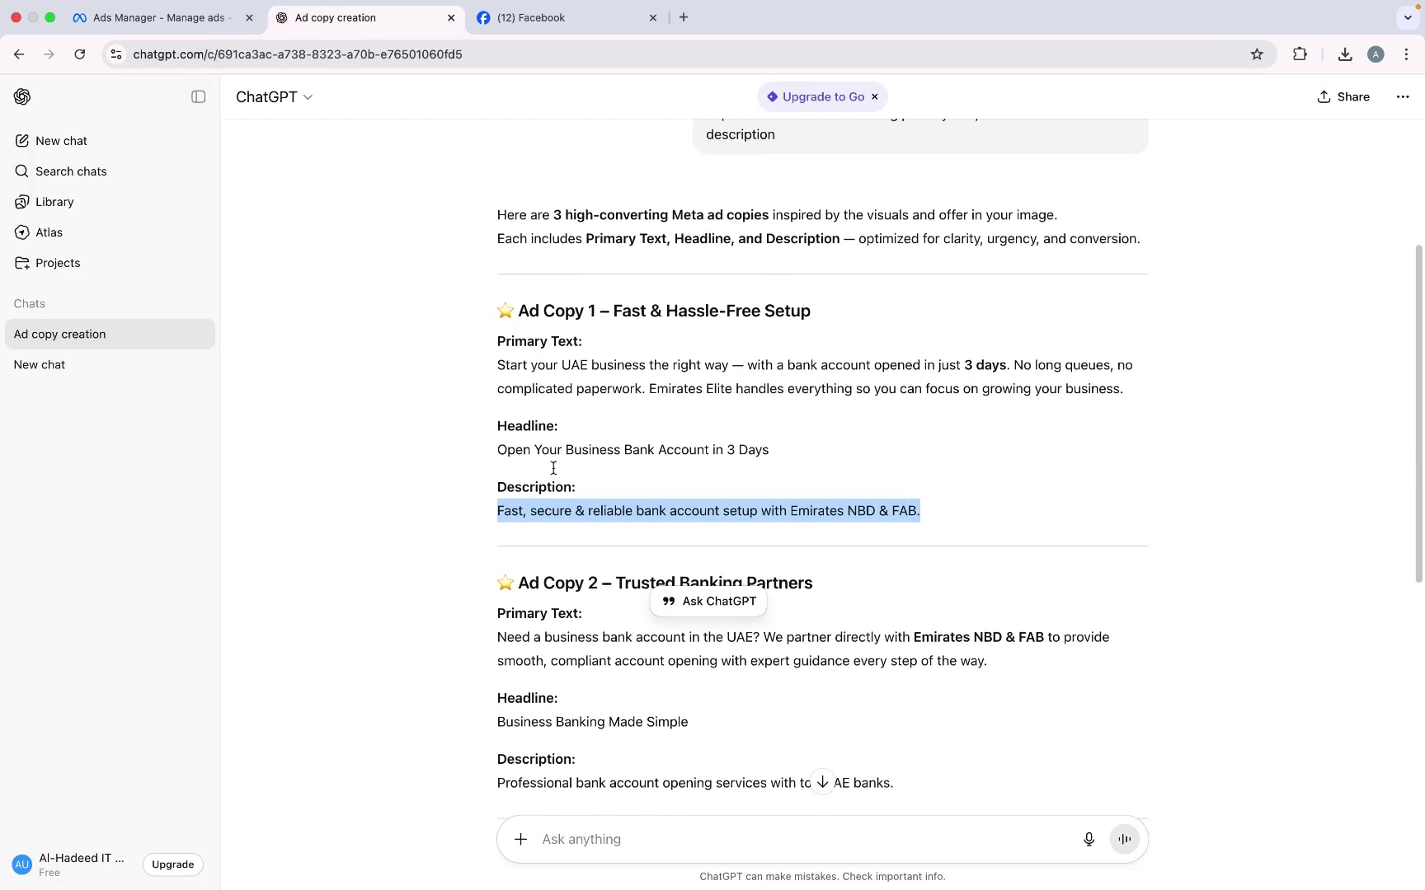
left_click_drag(497, 624, 1012, 659)
key("ctrl+c")
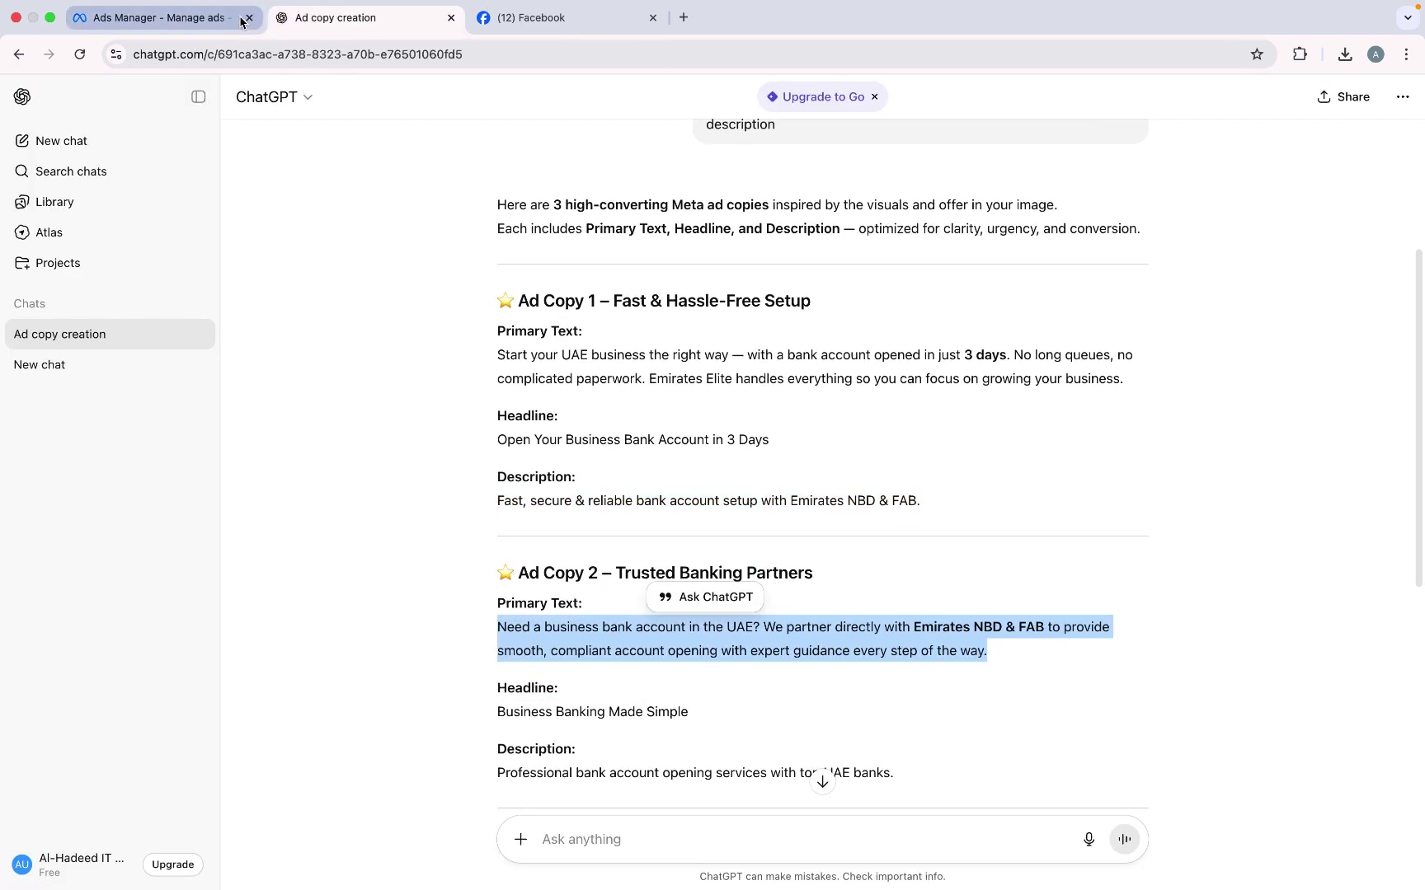
left_click(156, 17)
left_click(387, 255)
key("ctrl+v")
Step: Add the Ad Copy 2 headline "Business Banking Made Simple" from ChatGPT as a second headline option
left_click_drag(498, 615, 504, 812)
left_click(591, 623)
triple_click(591, 615)
right_click(523, 610)
left_click(568, 648)
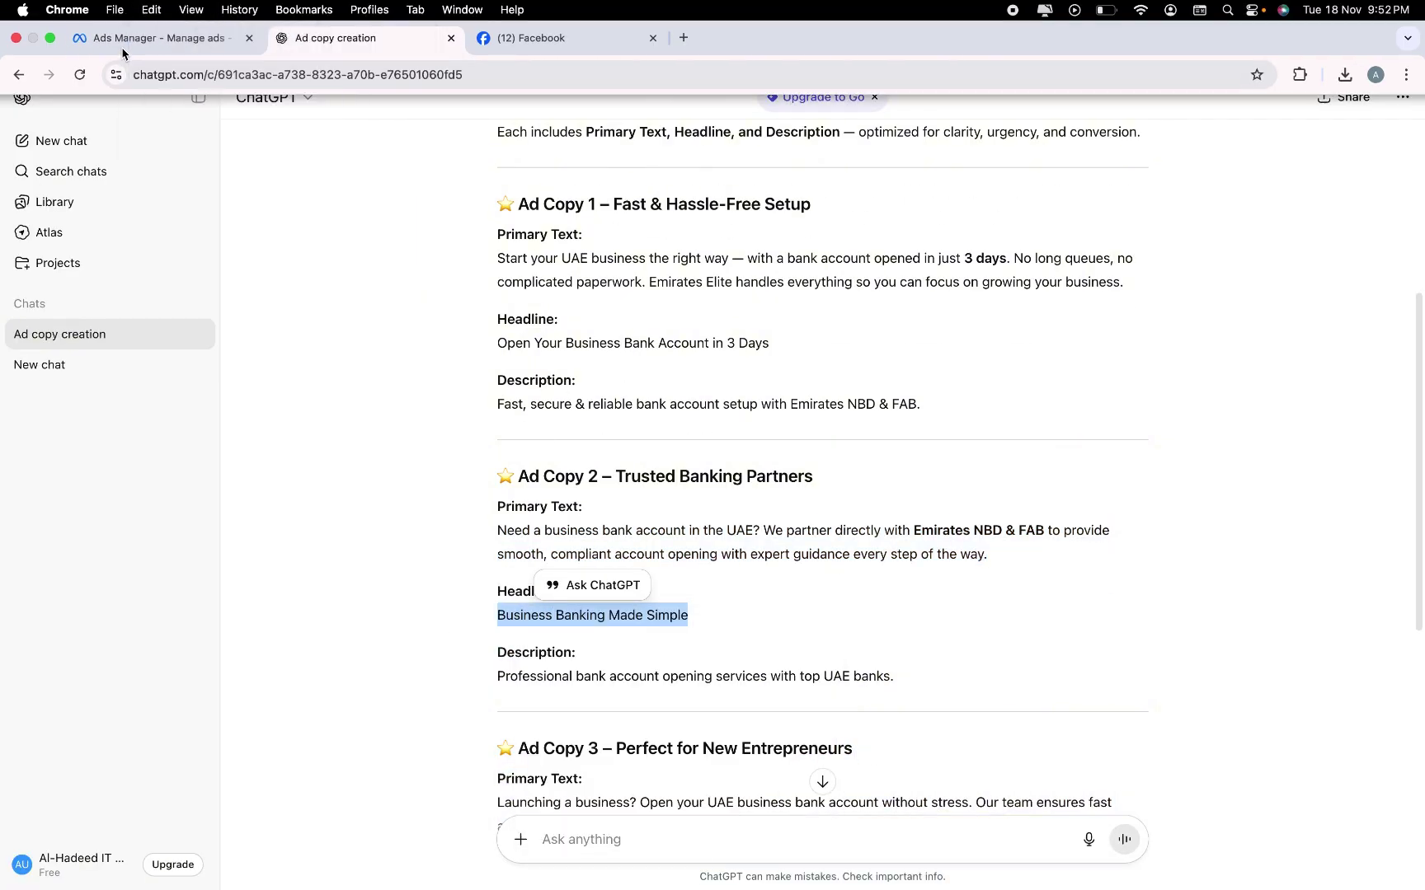
left_click(156, 17)
right_click(385, 397)
left_click(412, 445)
Step: Add the Ad Copy 2 description "Professional bank account opening services with top UAE banks." as a second description option
left_click(323, 501)
left_click(376, 544)
left_click(336, 17)
left_click_drag(499, 675, 894, 675)
right_click(797, 675)
left_click(827, 690)
left_click(157, 17)
right_click(367, 544)
left_click(393, 680)
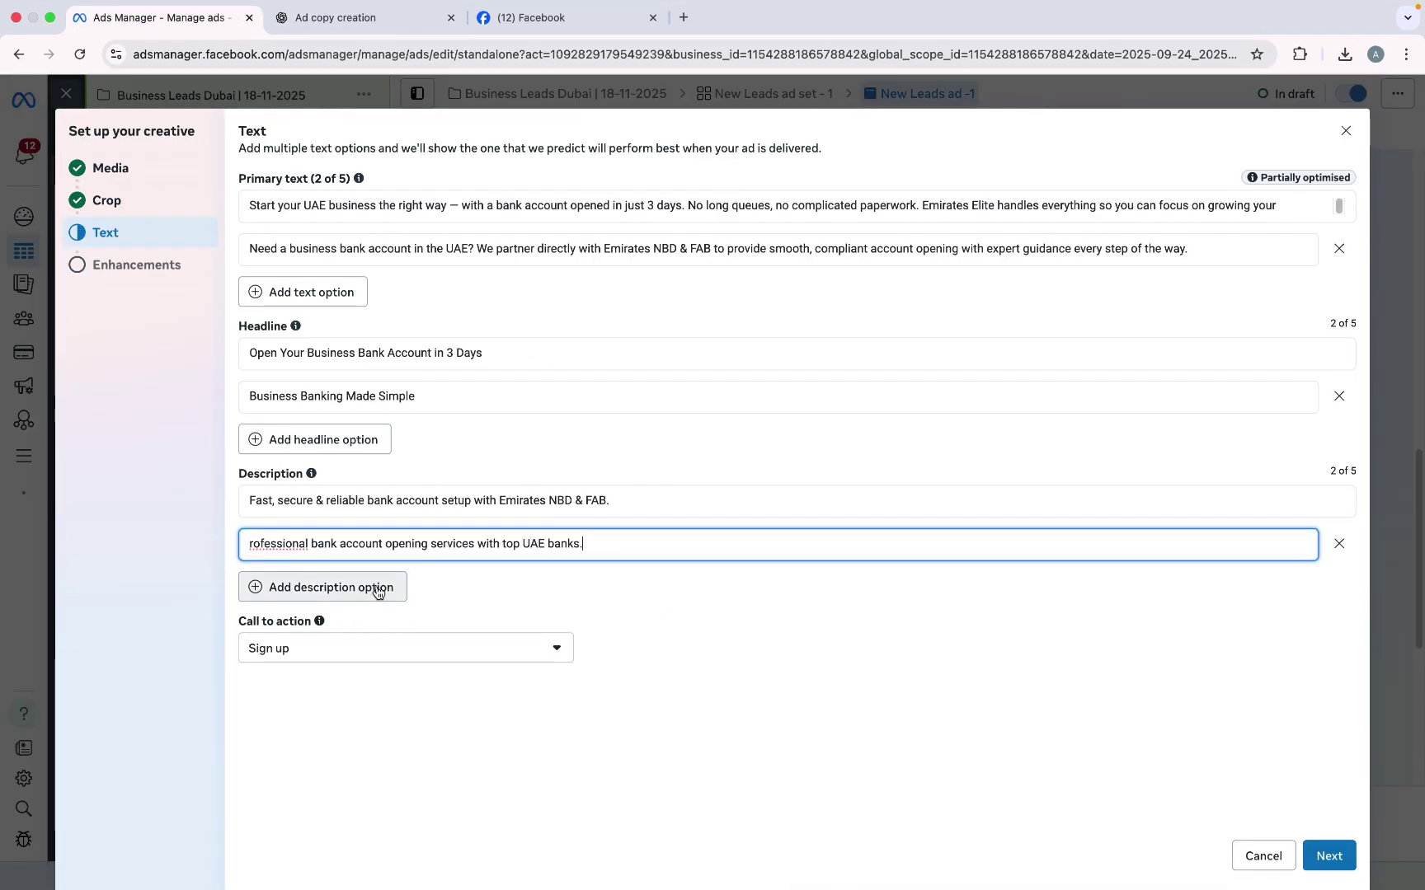
left_click(698, 426)
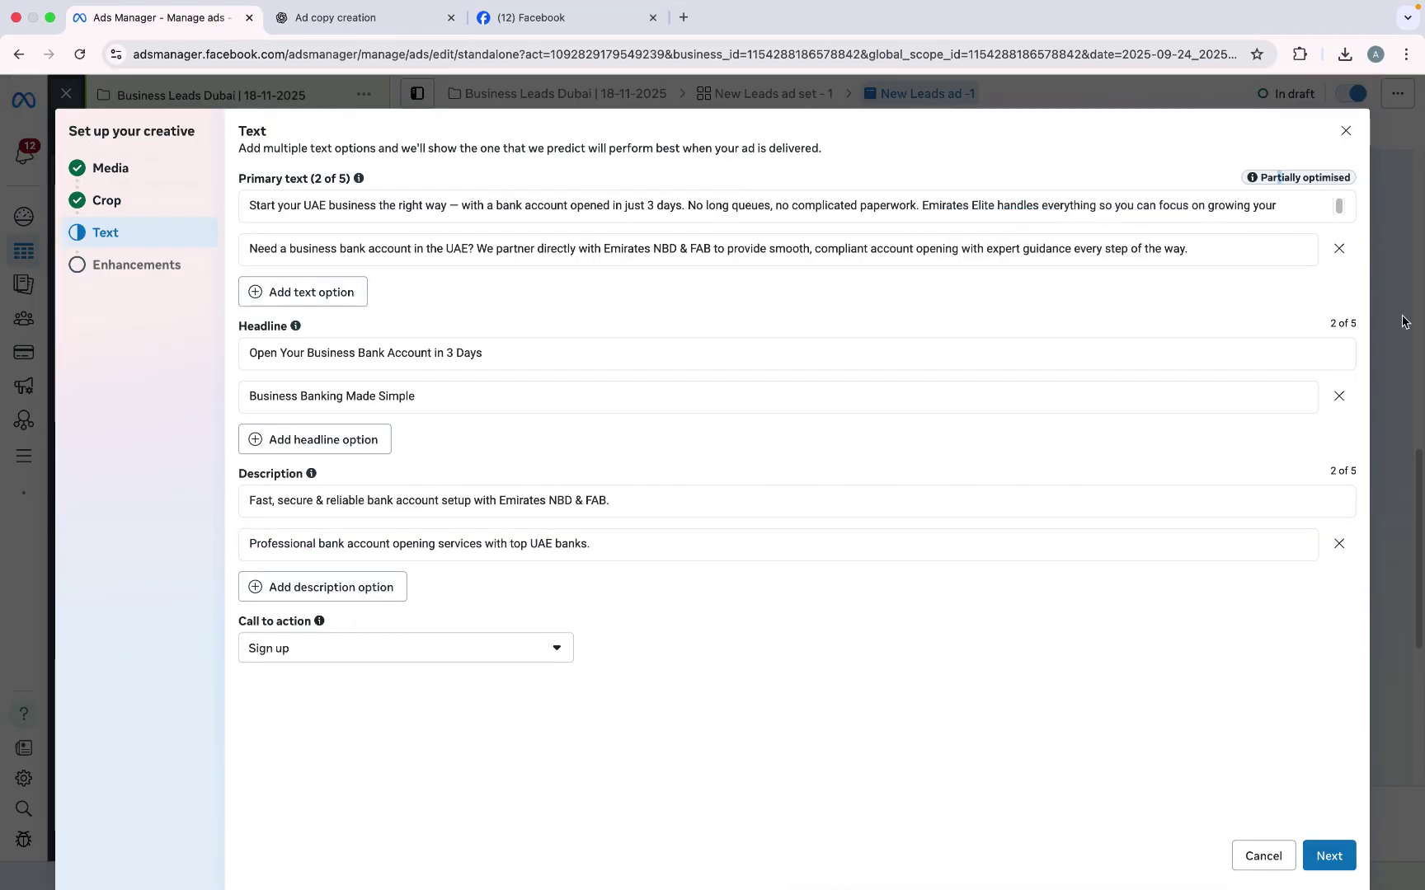
Step: Add Ad Copy 3's primary text, starting "Launching a business? Open your UAE business bank account without stress.", as a third primary text option
left_click(336, 17)
scroll(665, 620, "down", 3)
left_click_drag(1002, 629, 497, 606)
left_click(156, 18)
left_click(426, 293)
key("super+v")
key("super+v")
Step: Add the Ad Copy 3 headline "Start Your Business Banking Journey Today" from ChatGPT as a third headline option
left_click(322, 482)
left_click(335, 17)
left_click_drag(764, 690, 497, 690)
key("super+c")
left_click(157, 17)
left_click(414, 485)
key("super+v")
Step: Add the Ad Copy 3 description "Get expert assistance & open your business account quickly and easily." as a third description option
left_click(331, 675)
left_click(335, 17)
left_click_drag(496, 779, 935, 778)
right_click(776, 778)
left_click(801, 695)
left_click(157, 18)
left_click(441, 675)
key("super+v")
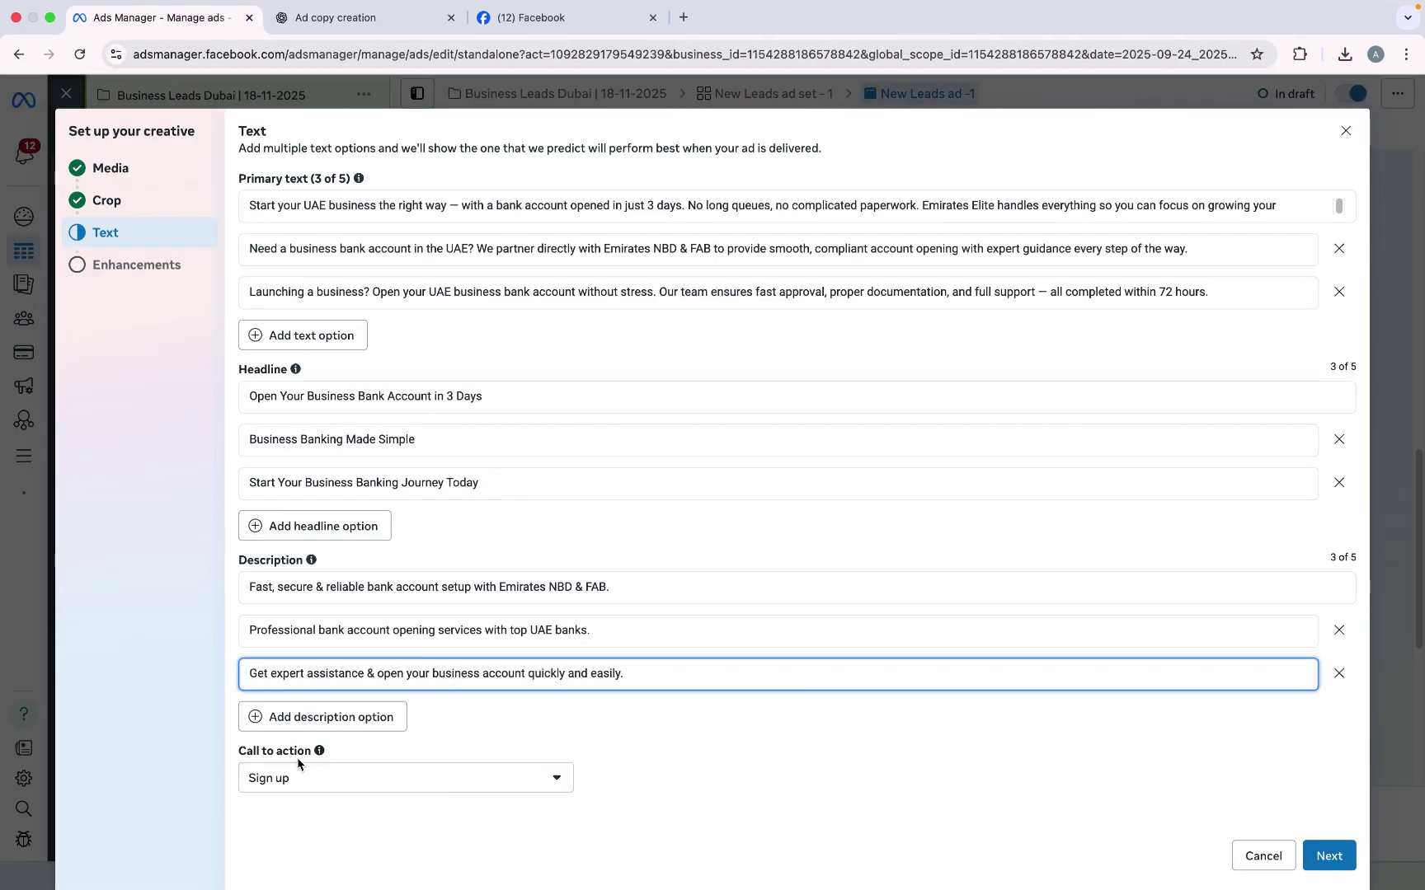
Step: Set the call to action to Learn more and finish the creative, accepting the default Advantage+ creative enhancements
left_click(449, 793)
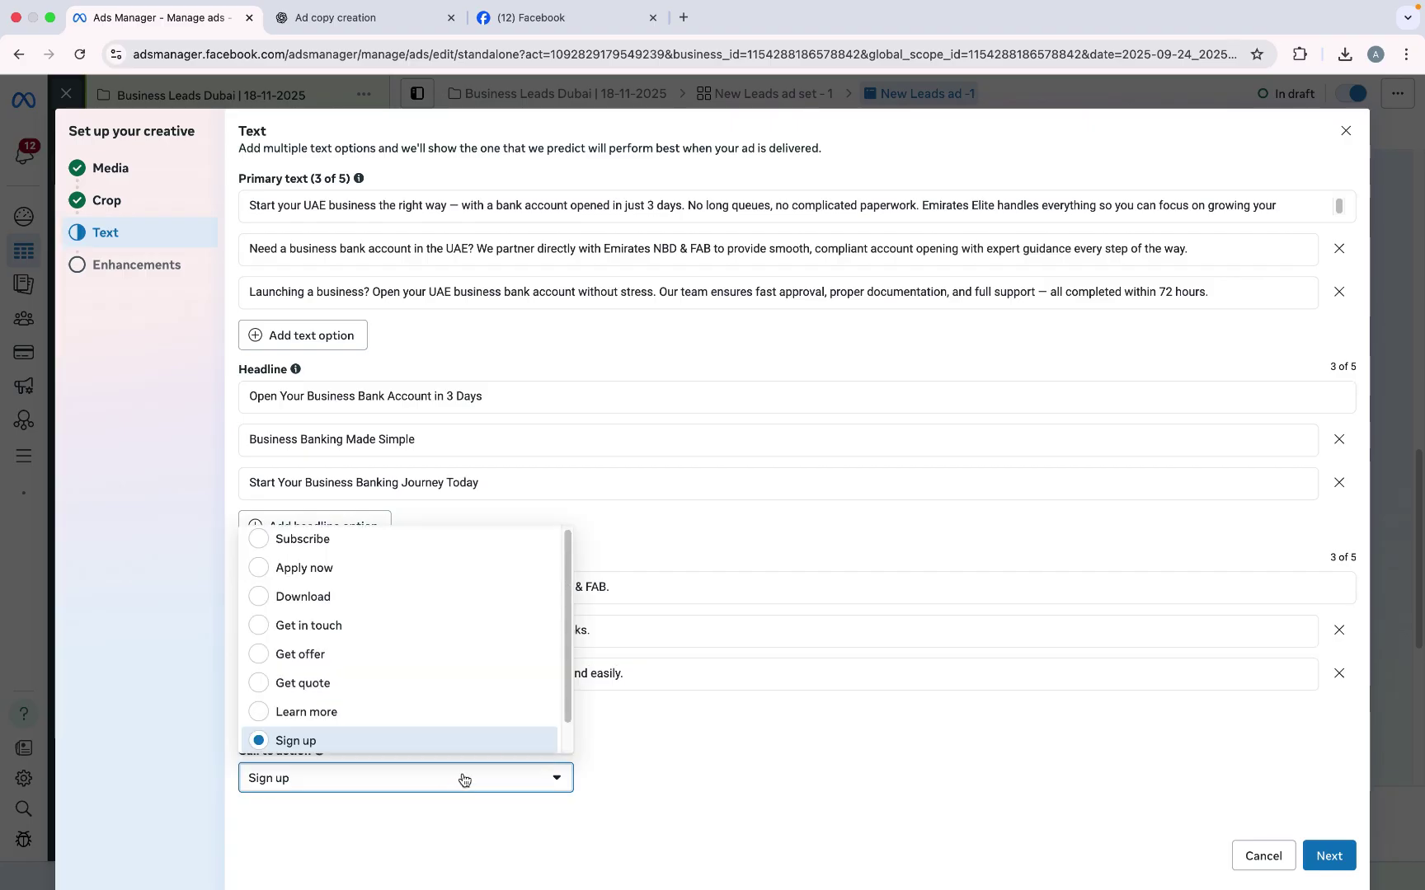
scroll(572, 674, "down", 1)
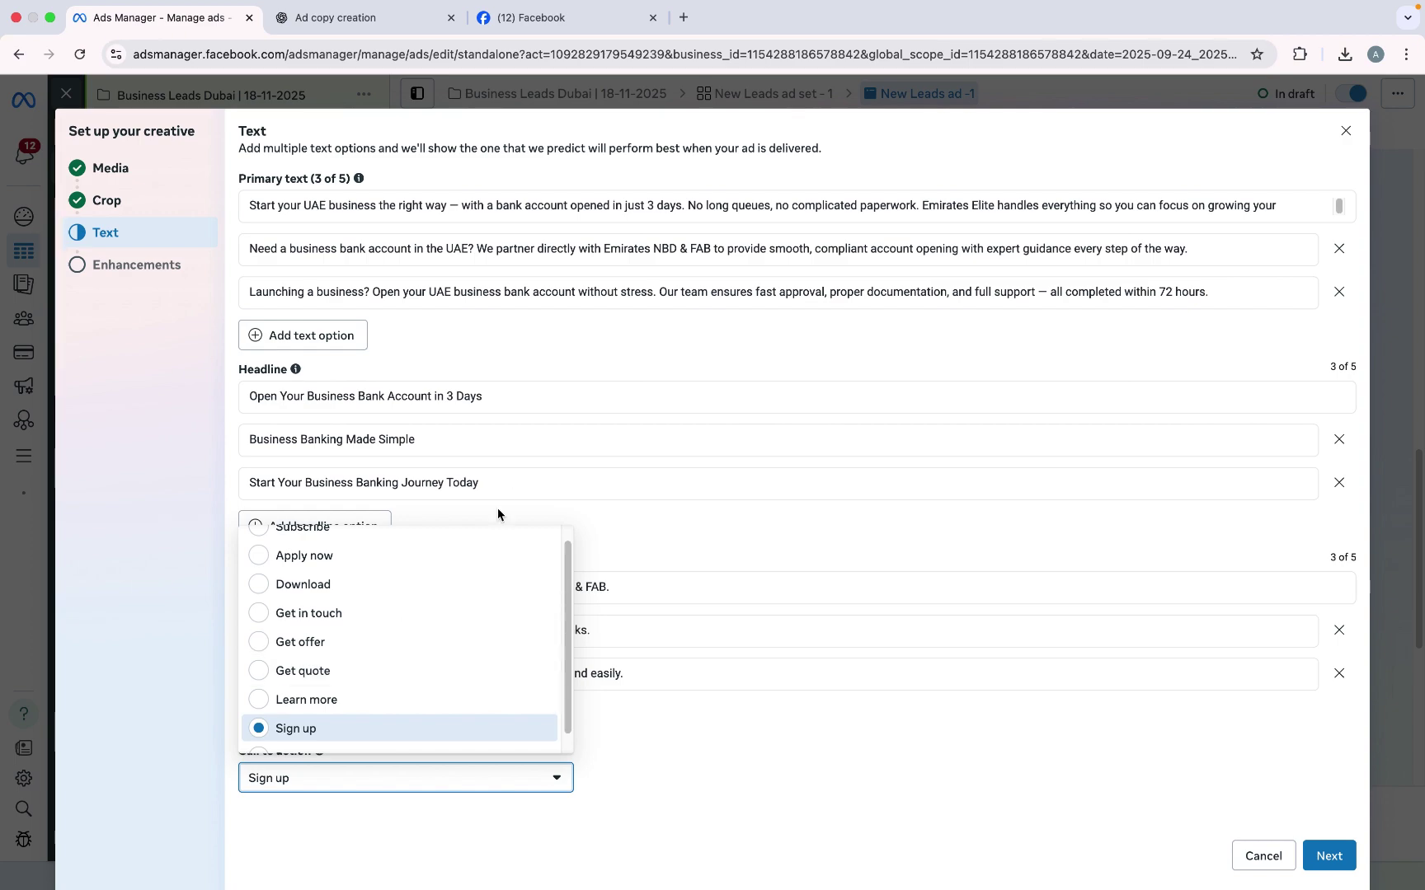
left_click(373, 698)
left_click(1329, 857)
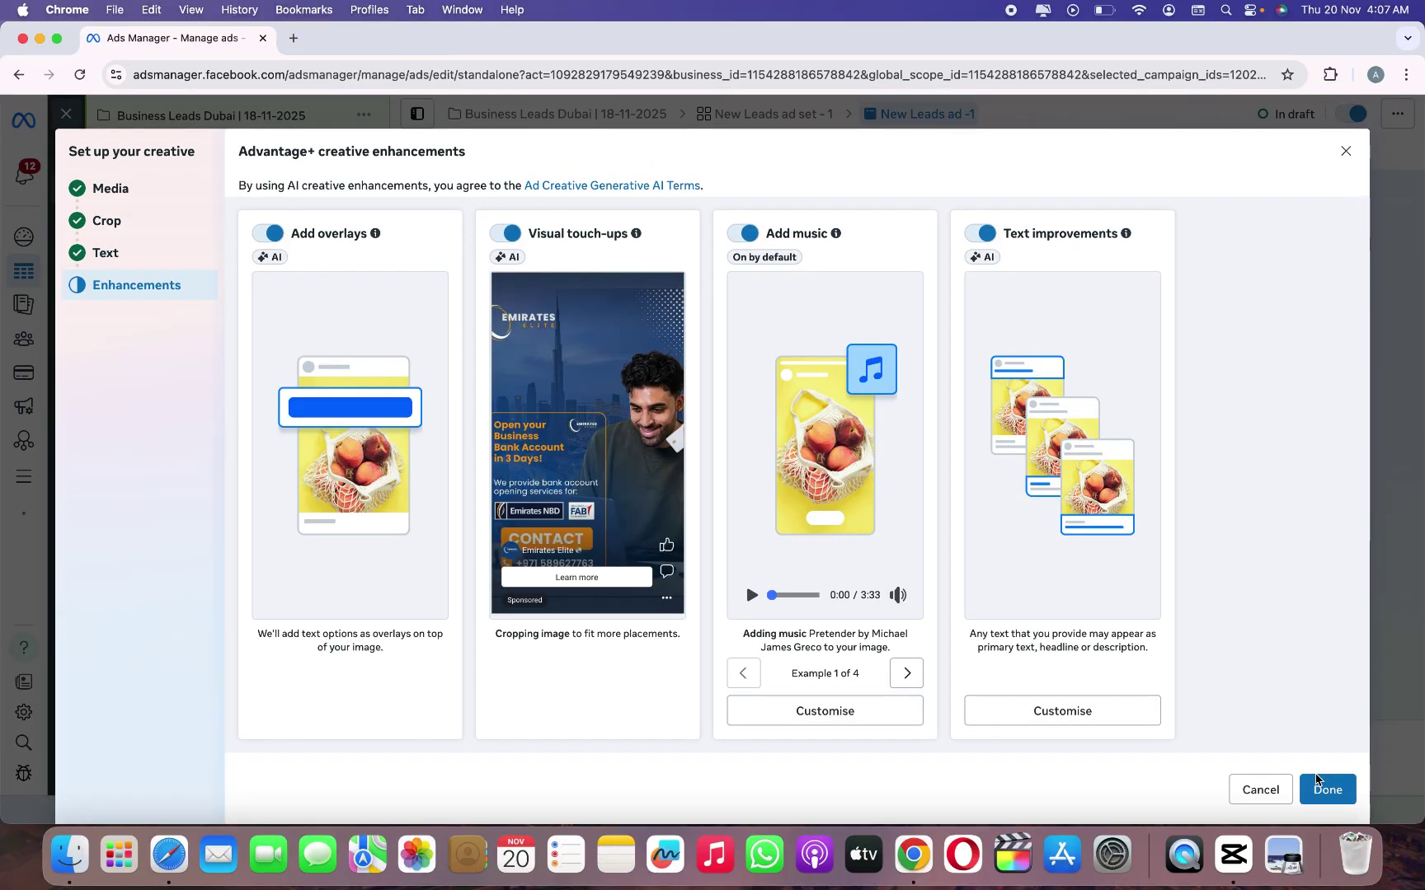
left_click(1326, 789)
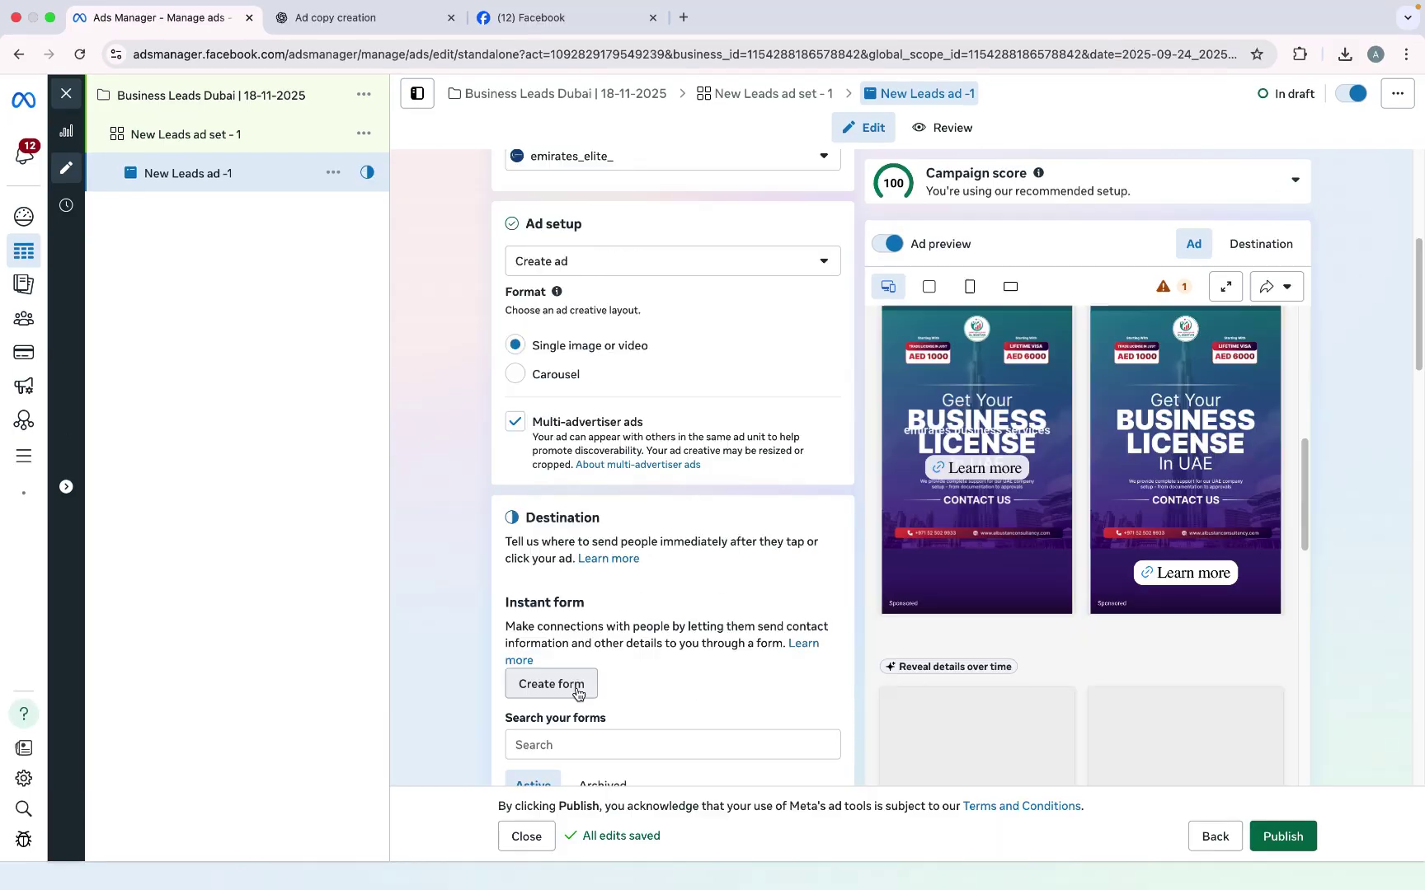
Step: Create an instant form named Business Leads Form with the Higher intent type, keep Optimised delivery, and continue to its intro
left_click(578, 692)
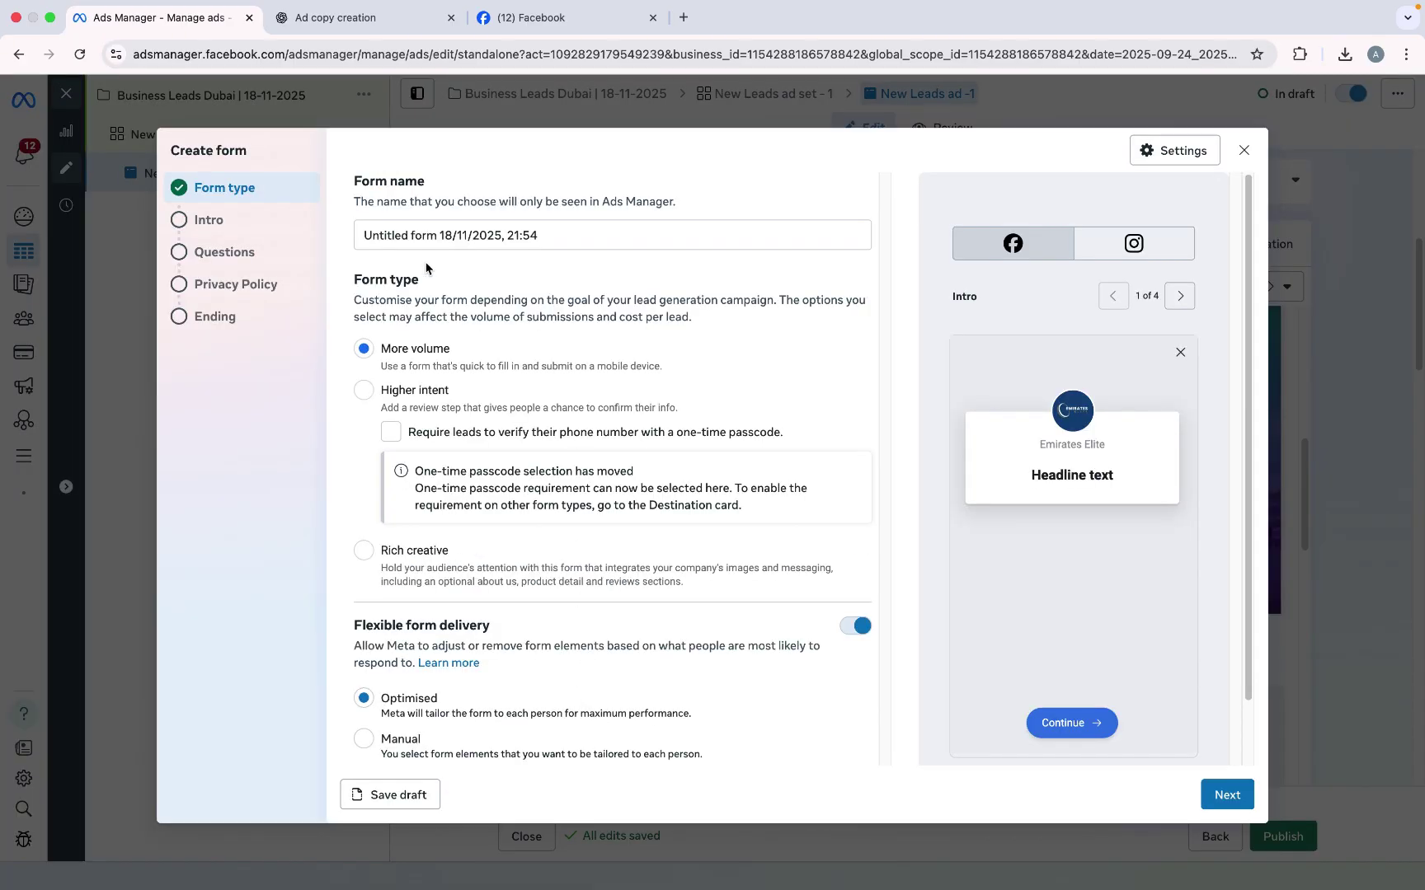
left_click(408, 241)
key("ctrl+a")
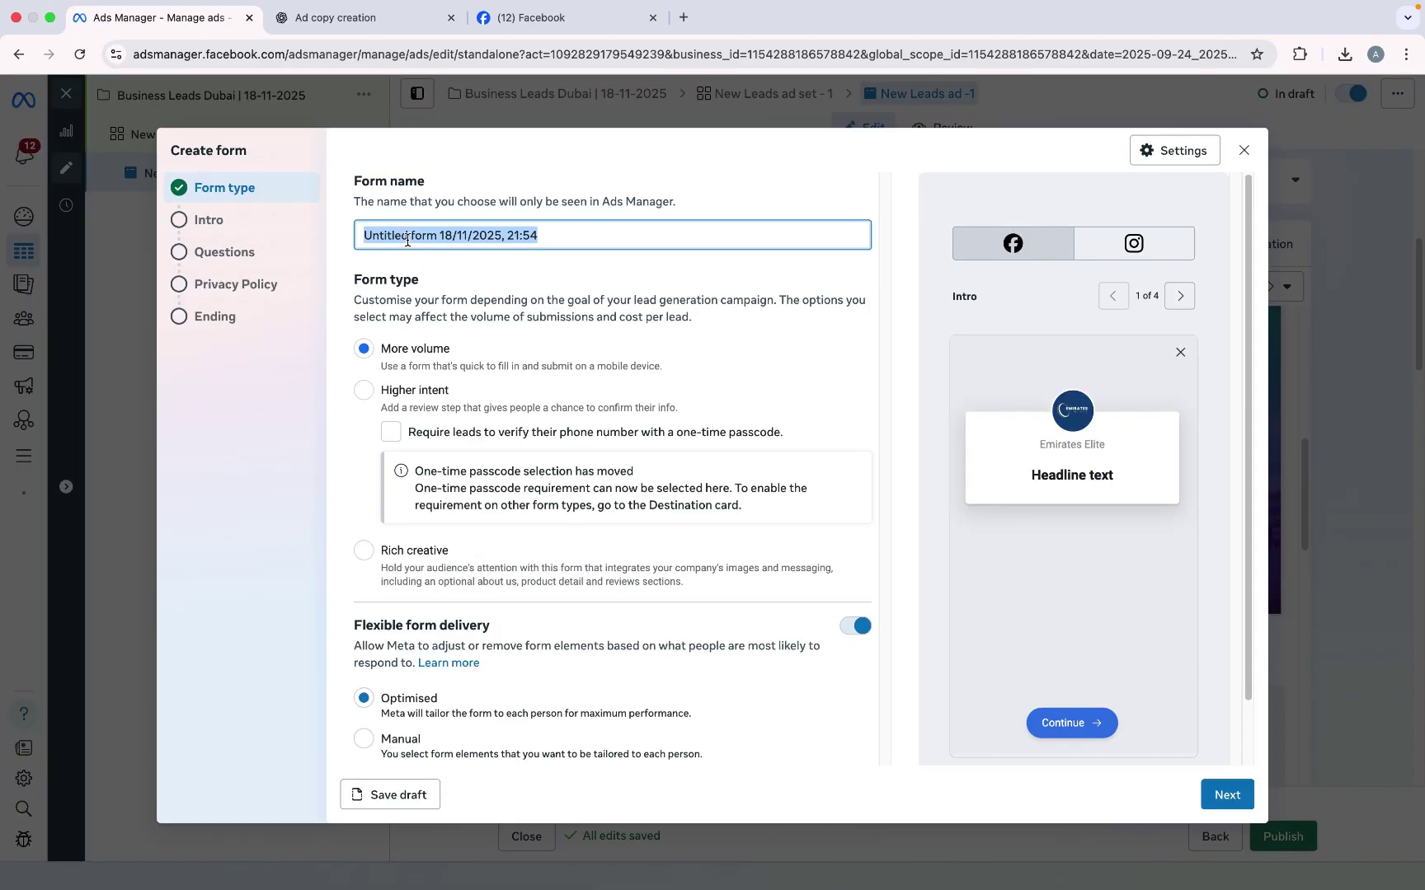
key("ctrl+v")
left_click(418, 390)
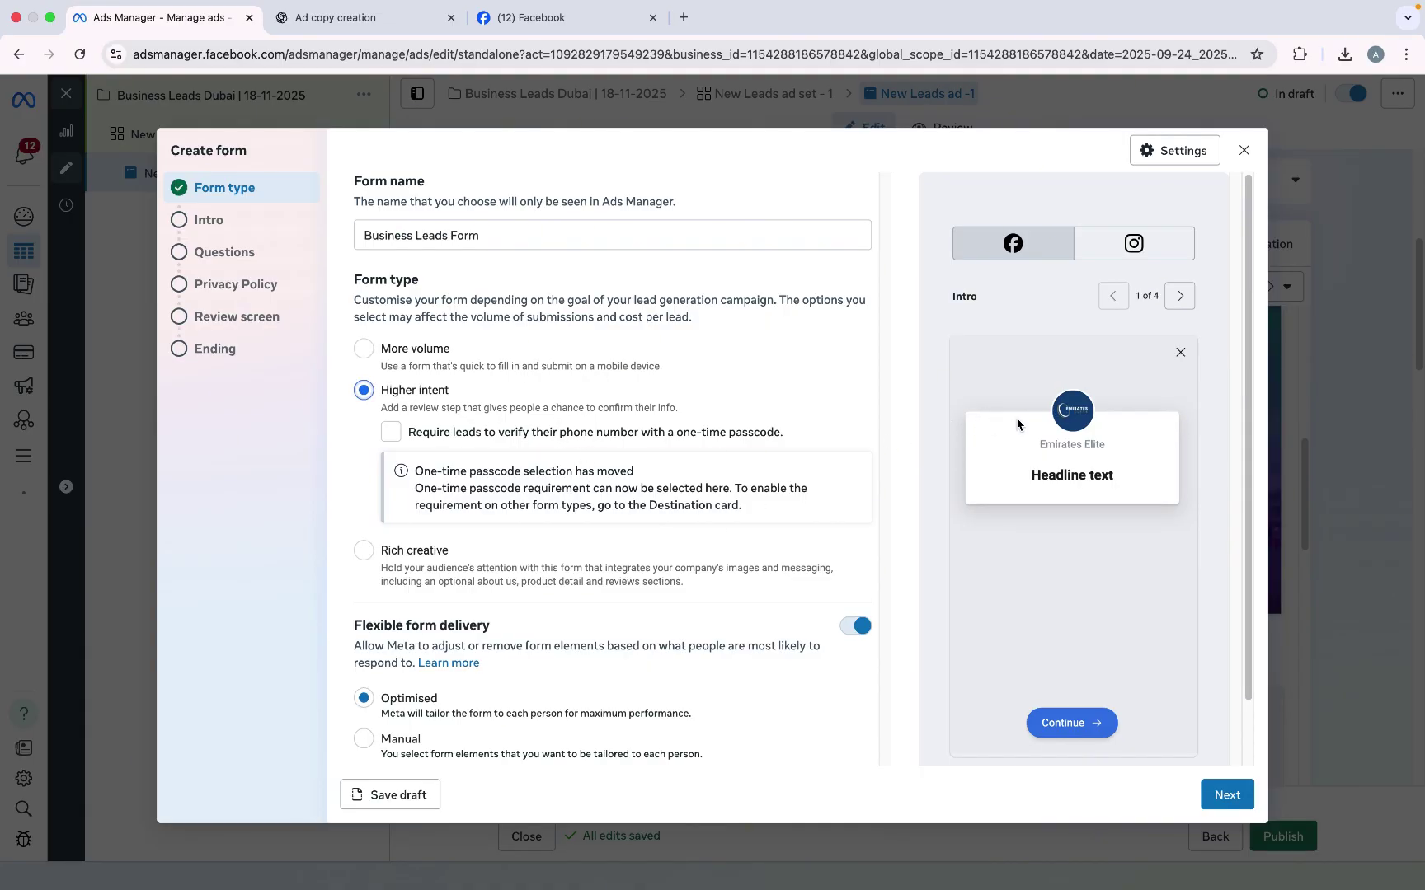
left_click_drag(1257, 400, 1258, 475)
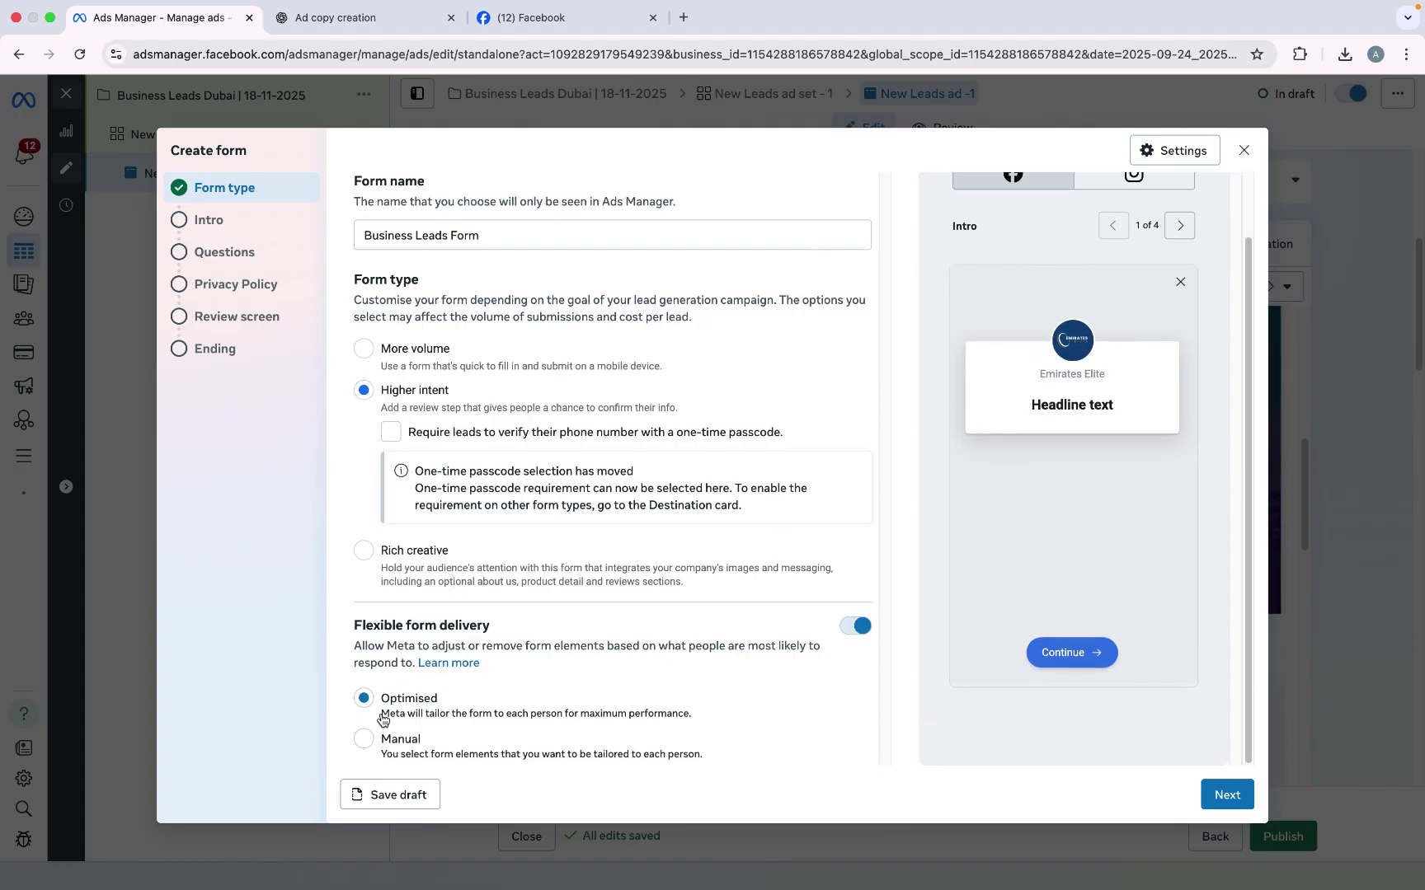
left_click(1214, 795)
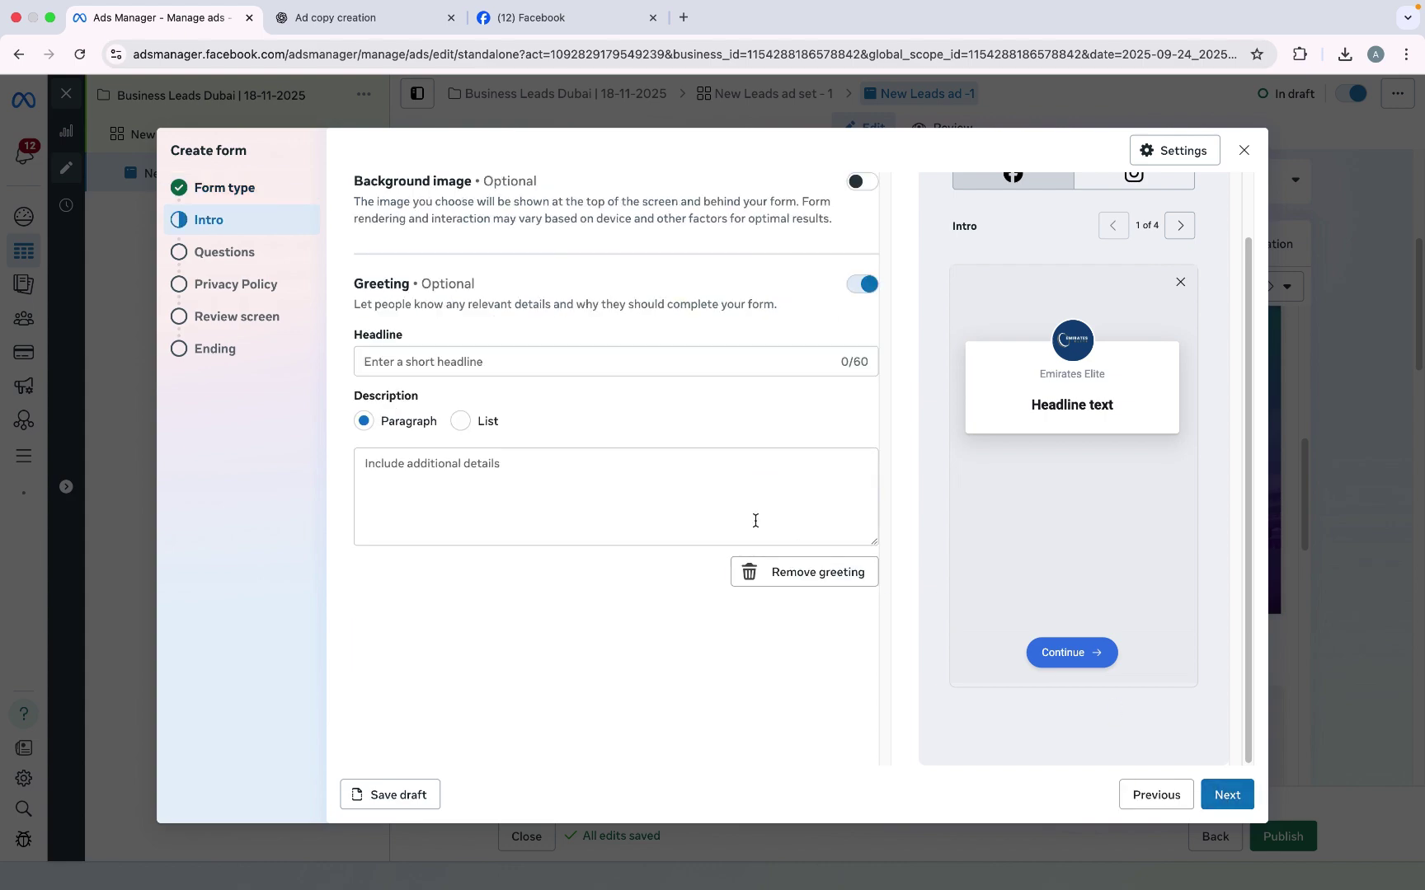
Step: In a new ChatGPT chat, attach the dark-blue 1080×1350 ad image and request Meta lead form intro page data and 3 high intent questions
left_click(678, 366)
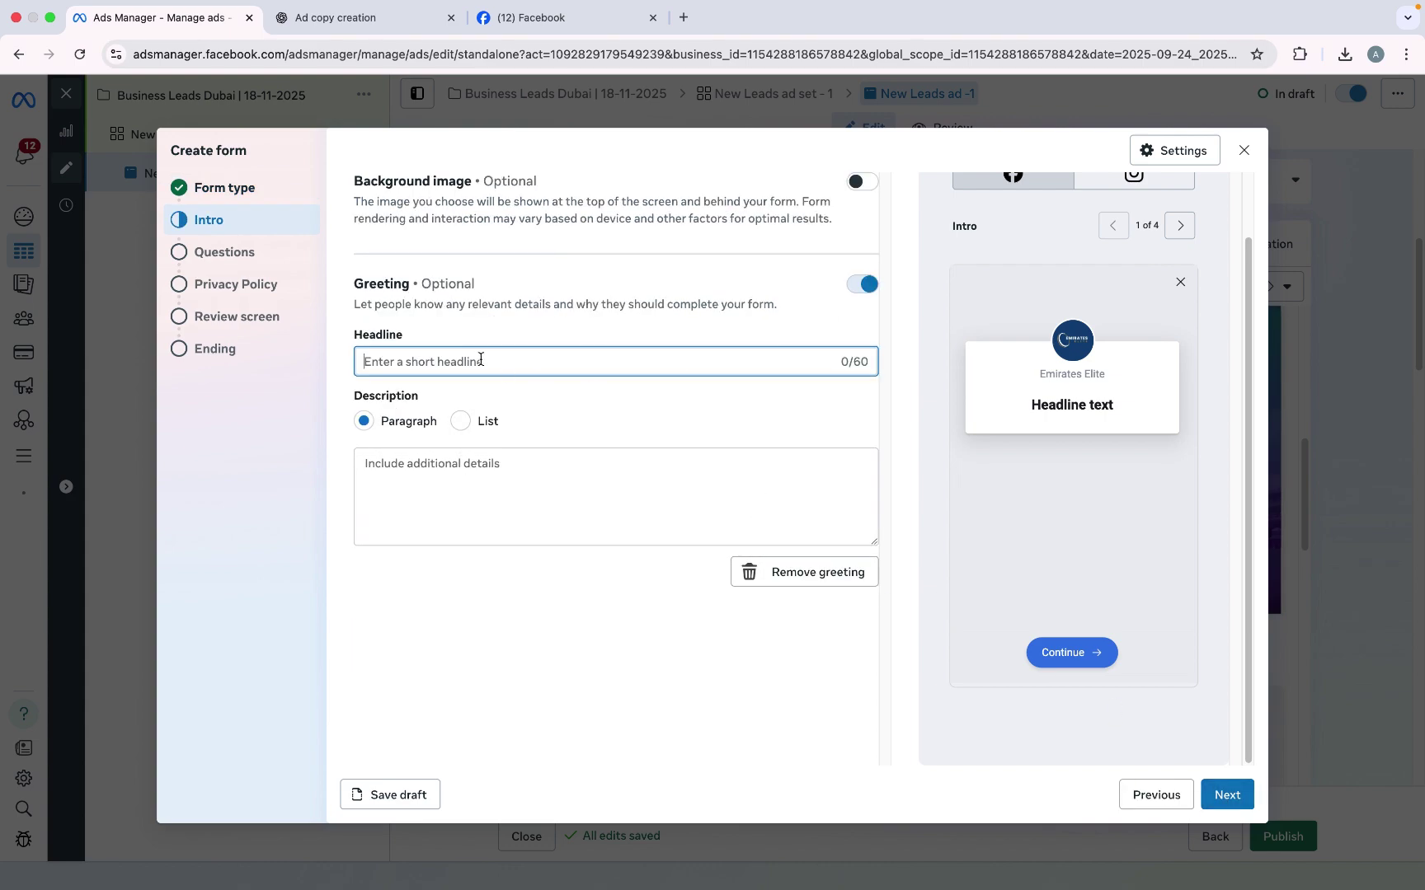
left_click(340, 17)
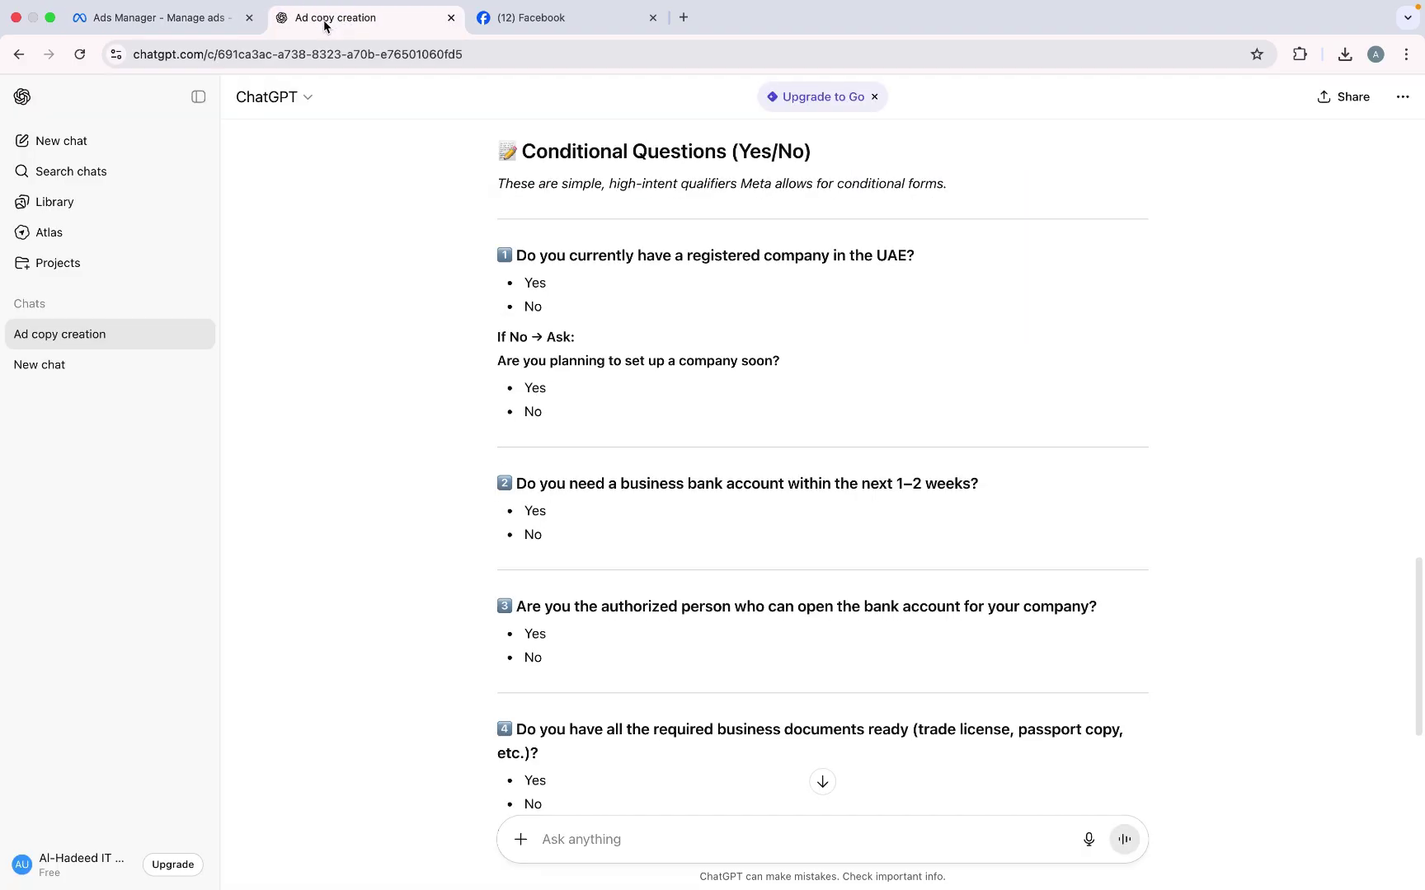
left_click(72, 141)
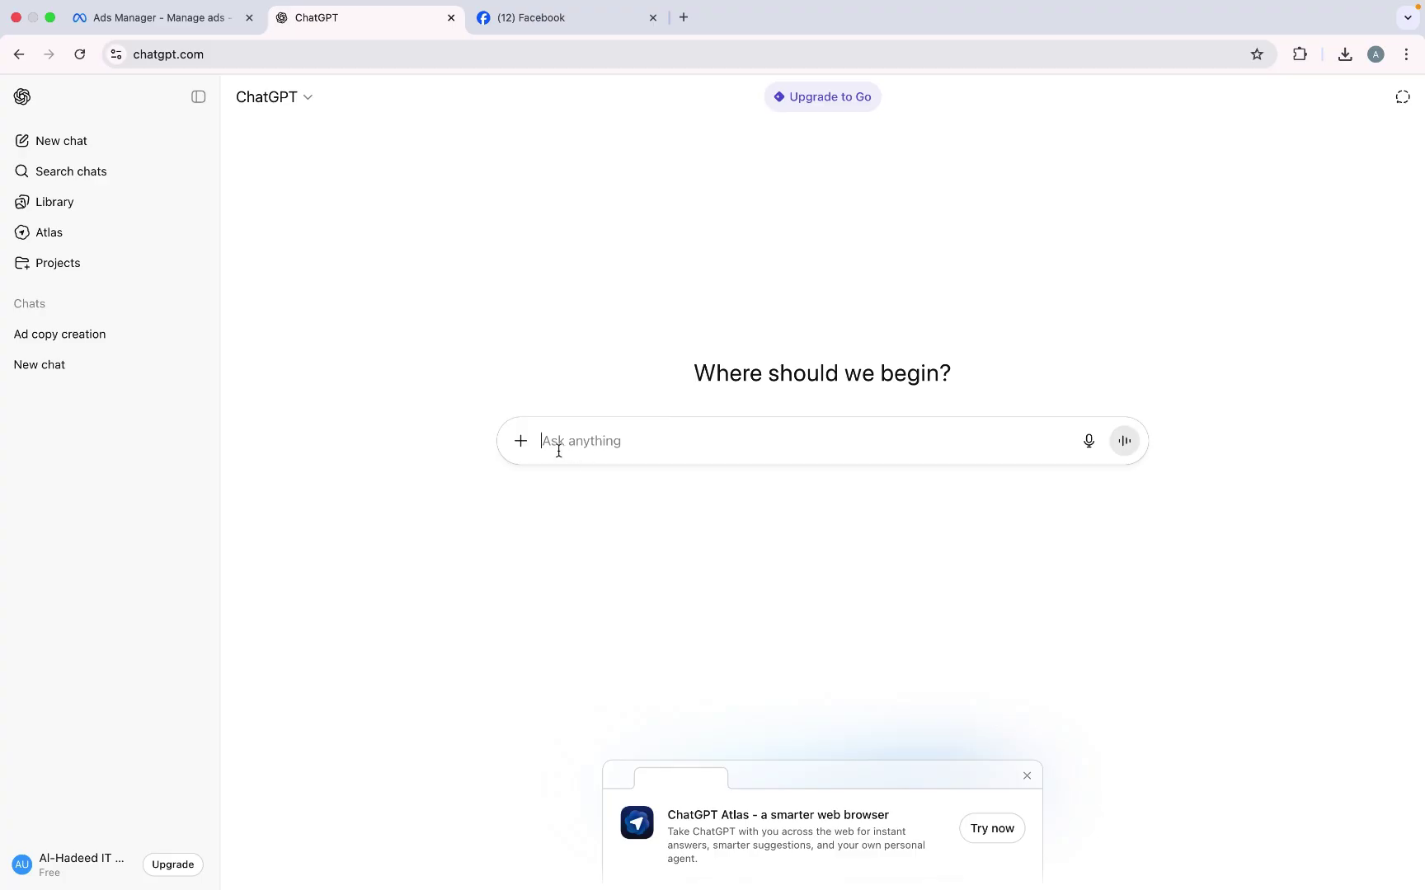
left_click(518, 443)
left_click(534, 479)
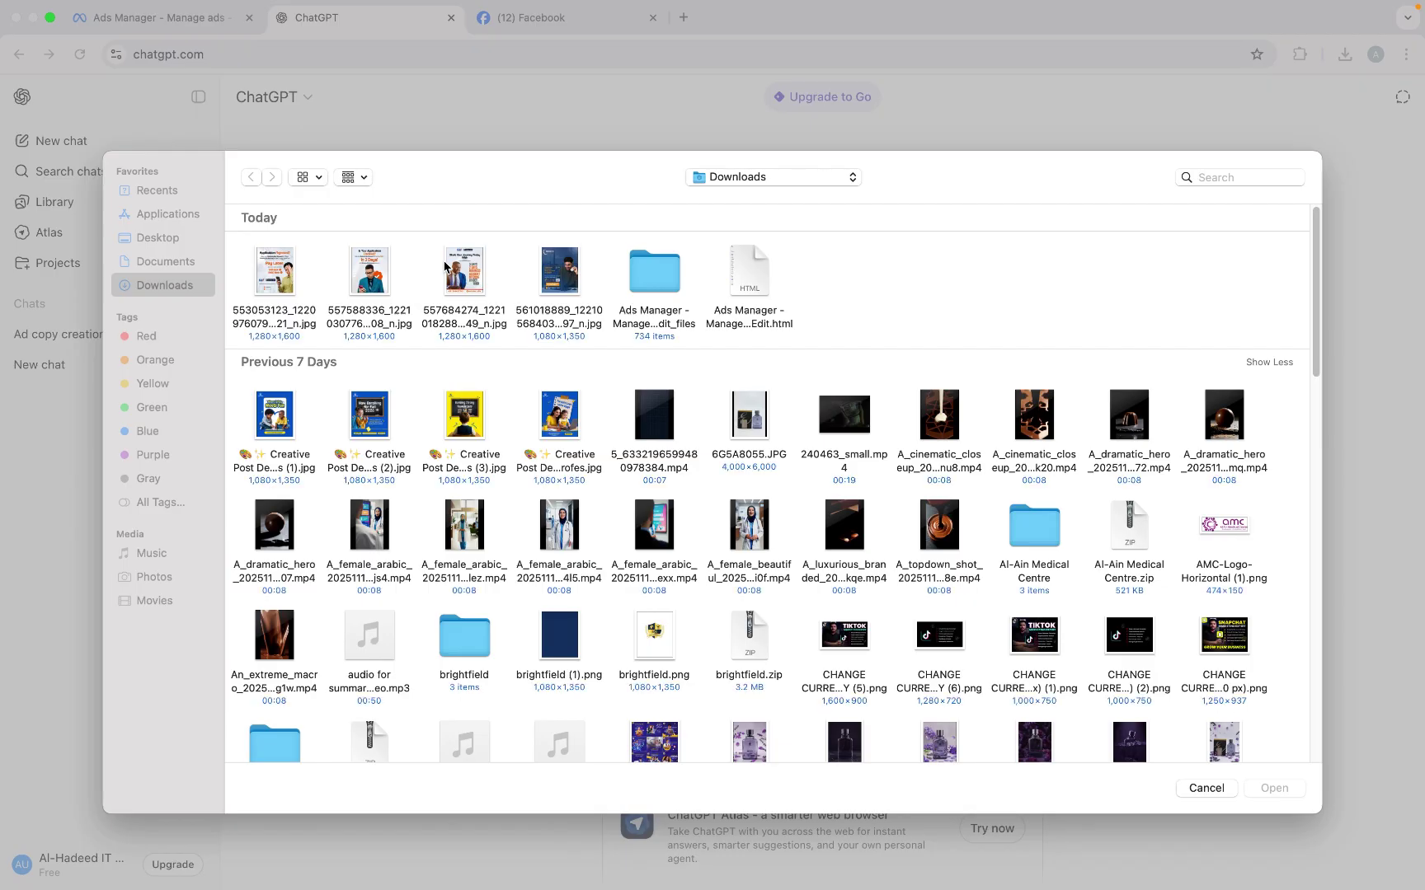
left_click(543, 280)
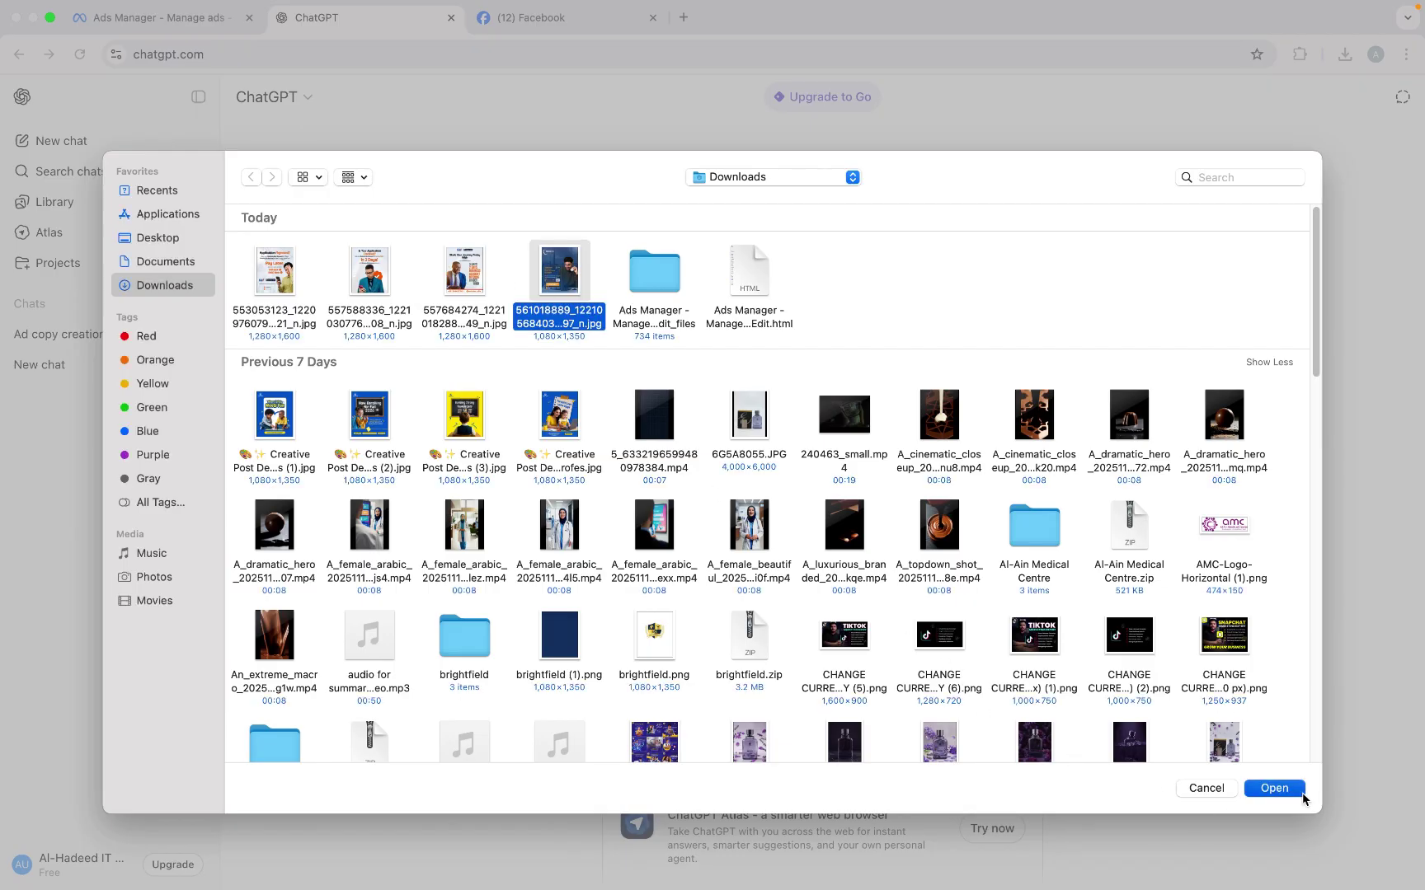
left_click(1274, 788)
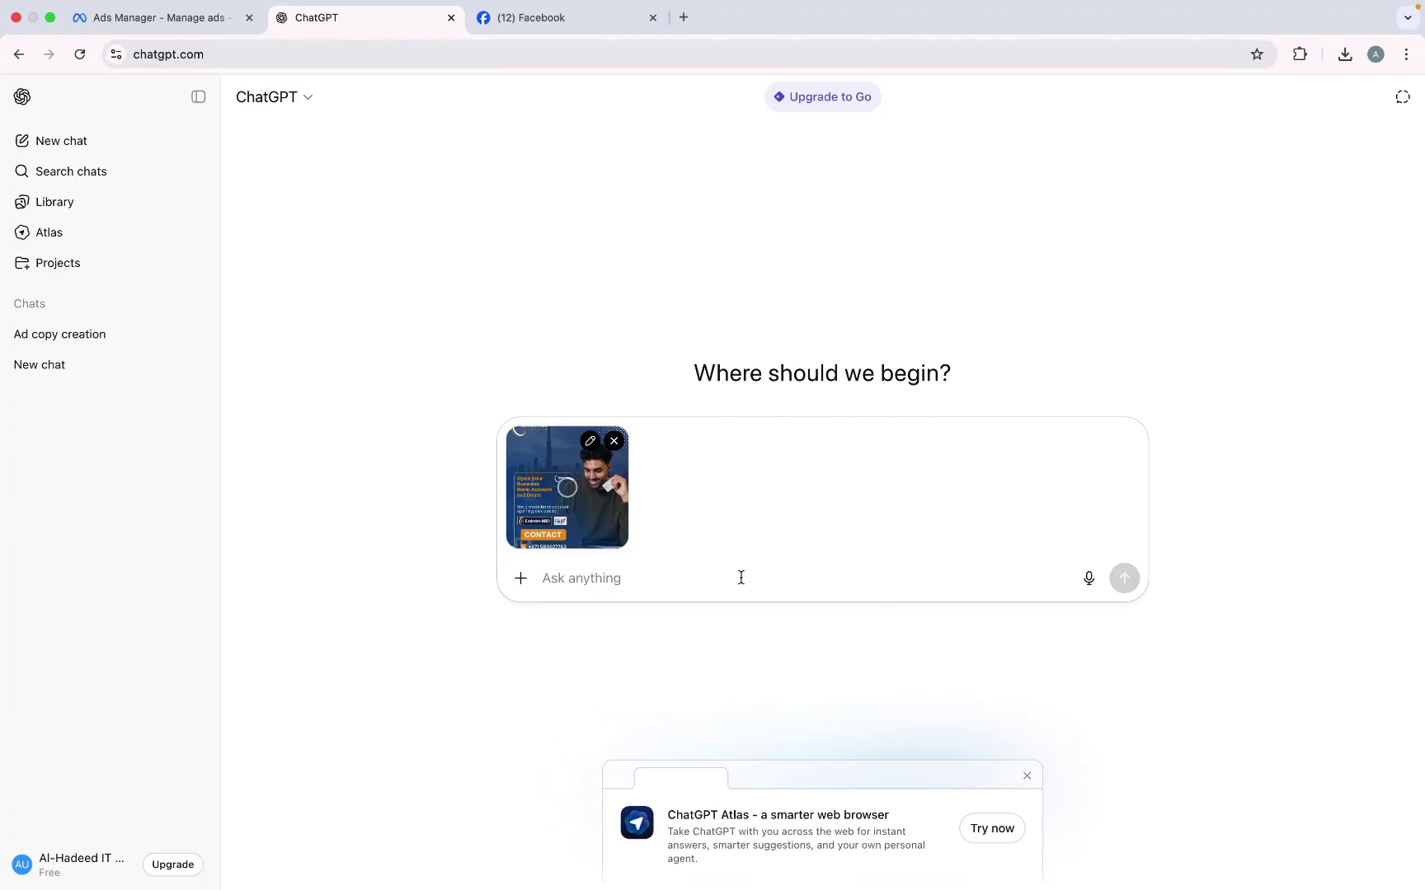
type("I want to make a meta lead form for this ad: write a intro page data and 3 high intent questions for this service")
key("Return")
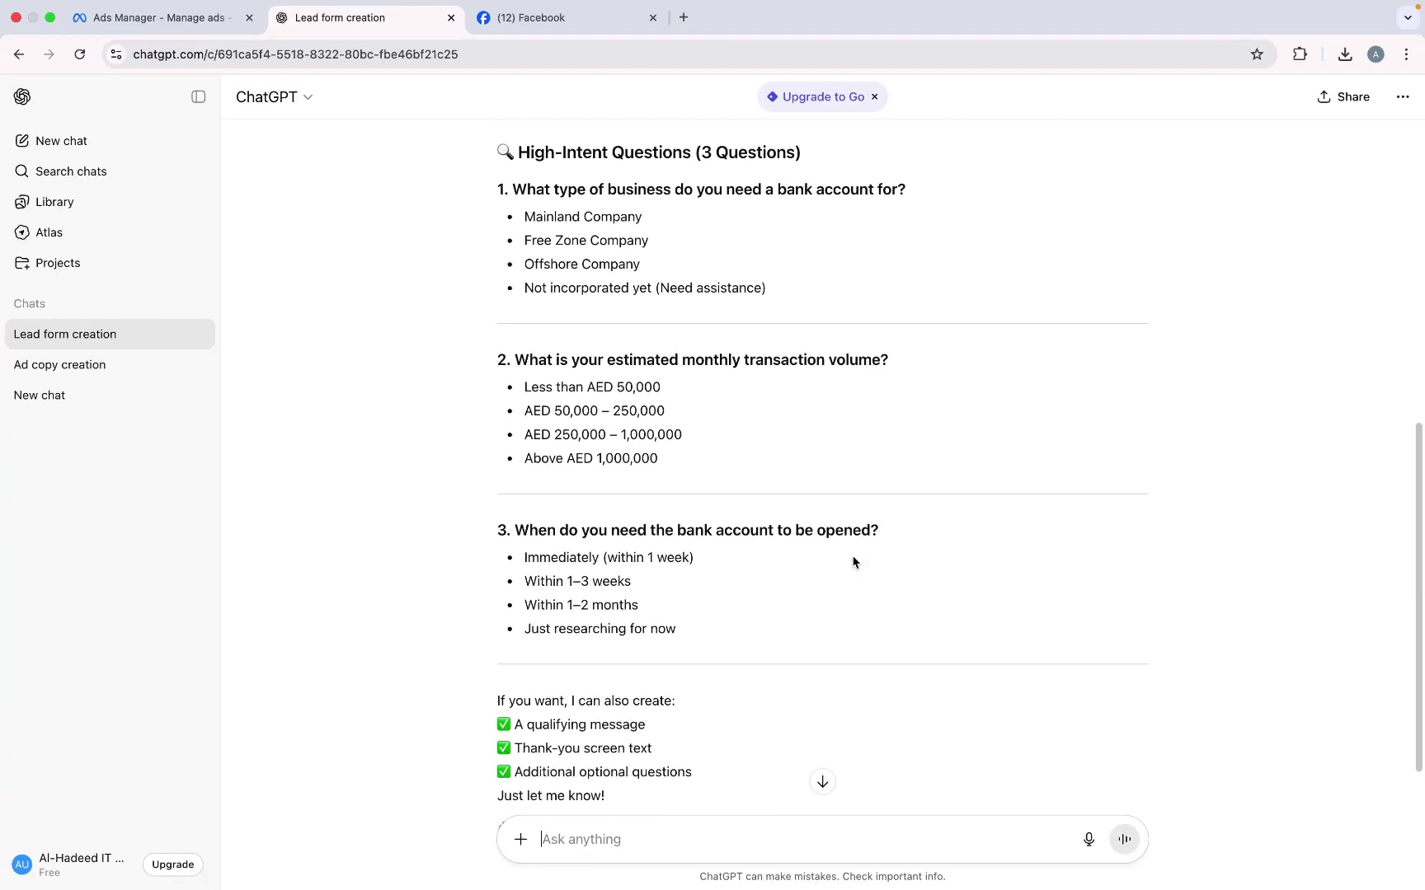
Step: Review the intro page text and the three high-intent questions with their answer options in ChatGPT's reply
scroll(605, 333, "up", 5)
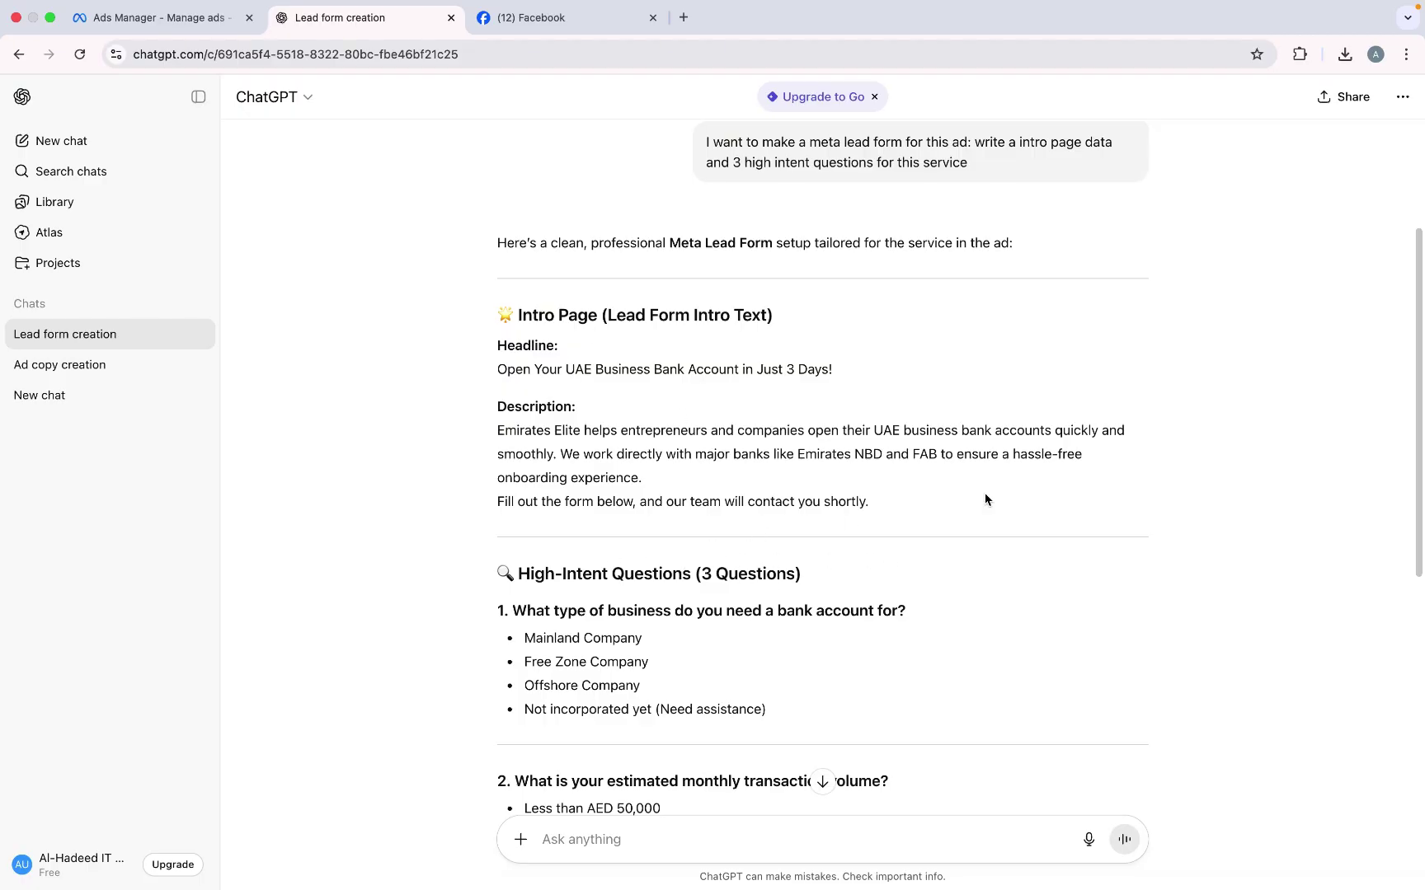
left_click_drag(1421, 399, 1422, 478)
scroll(825, 494, "down", 2)
left_click_drag(588, 784, 642, 783)
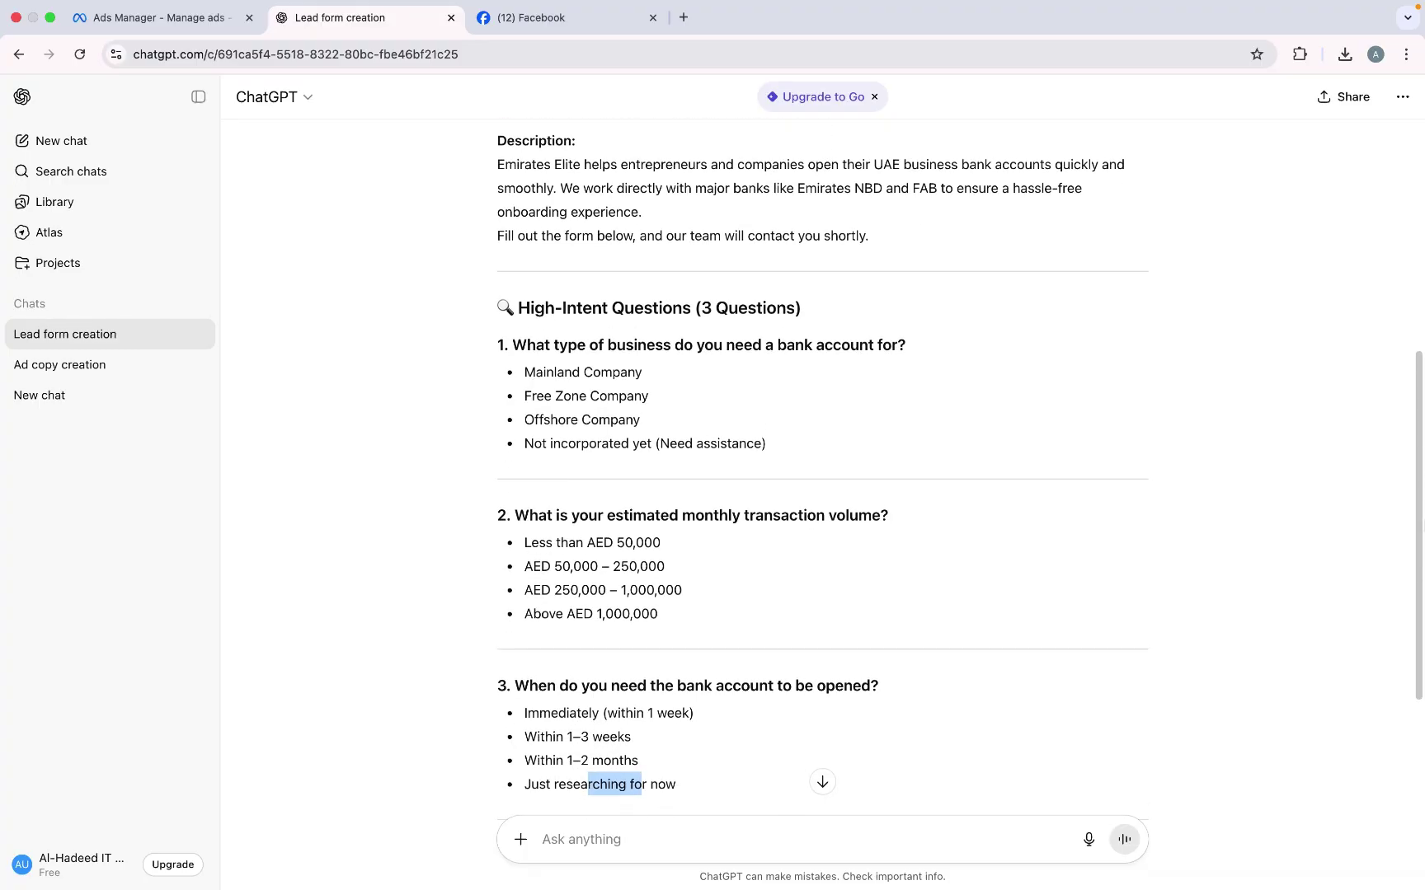
scroll(824, 495, "down", 1)
left_click(676, 739)
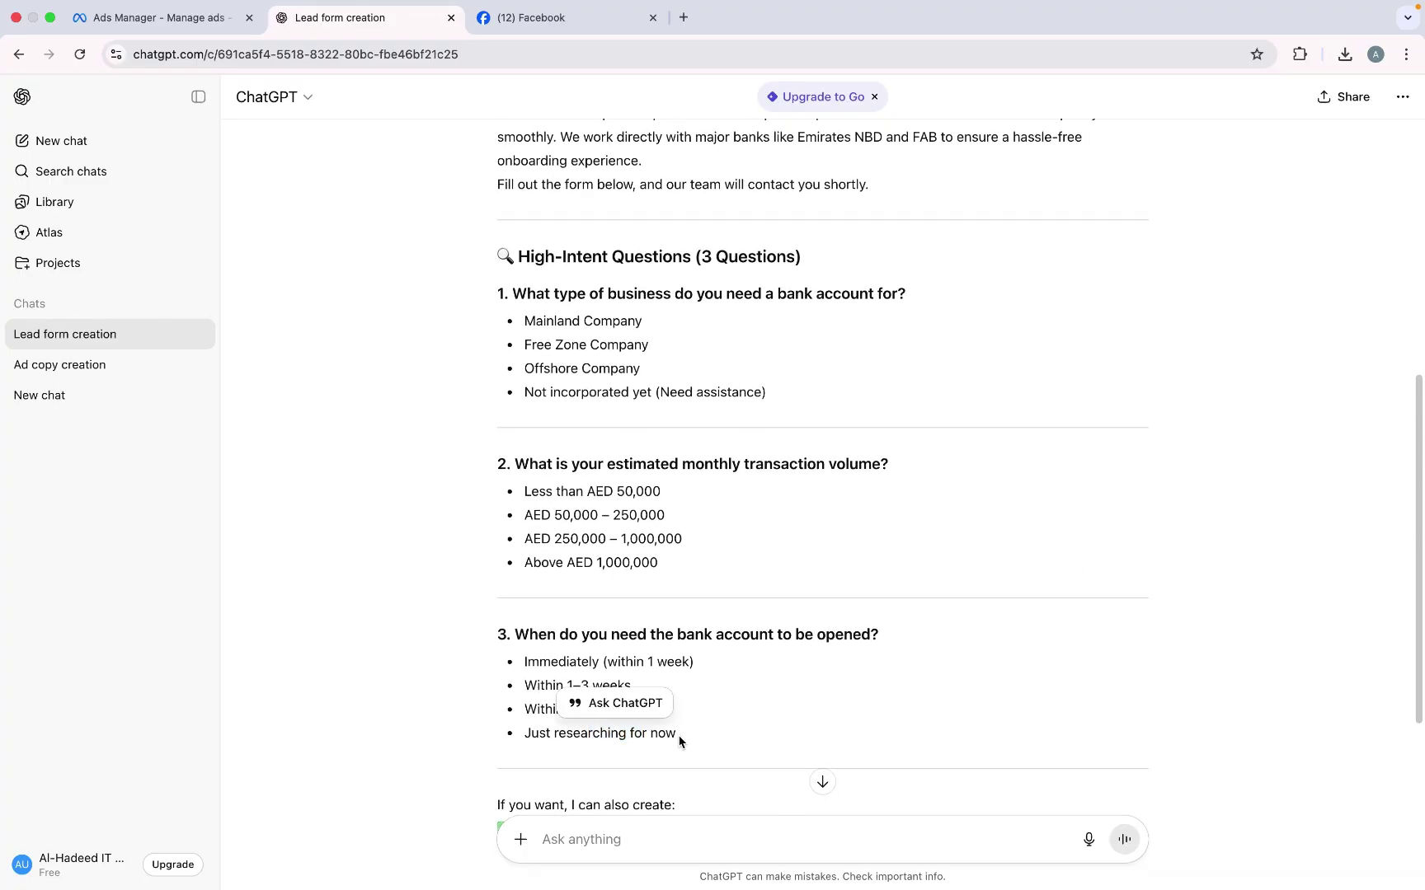
left_click_drag(530, 736, 690, 738)
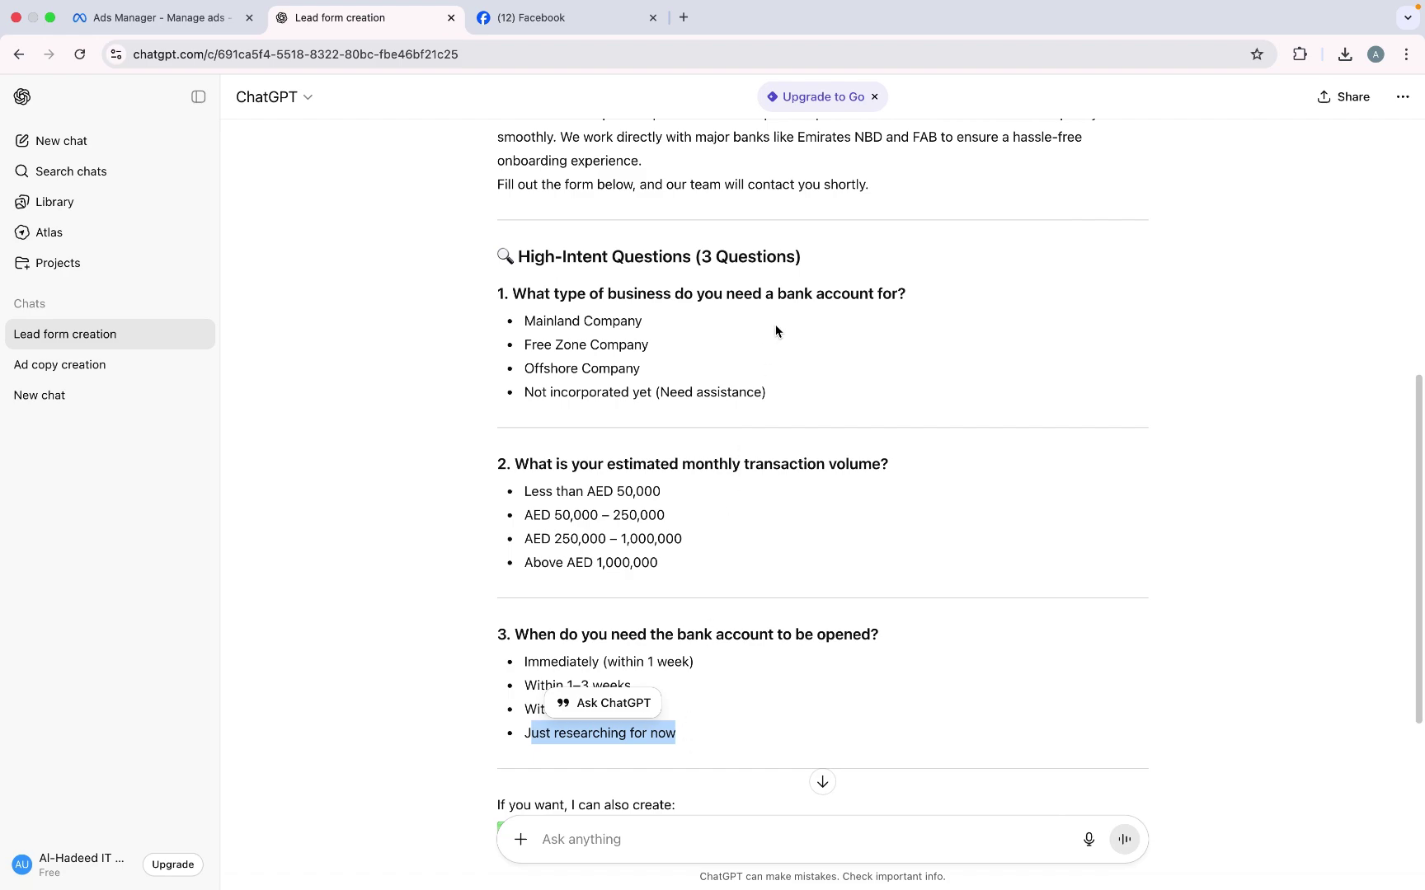
Step: Copy ChatGPT's headline "Open Your UAE Business Bank Account in Just 3 Days!" into the form's greeting headline
left_click_drag(1420, 495, 1411, 375)
left_click_drag(865, 301, 465, 303)
key("super+c")
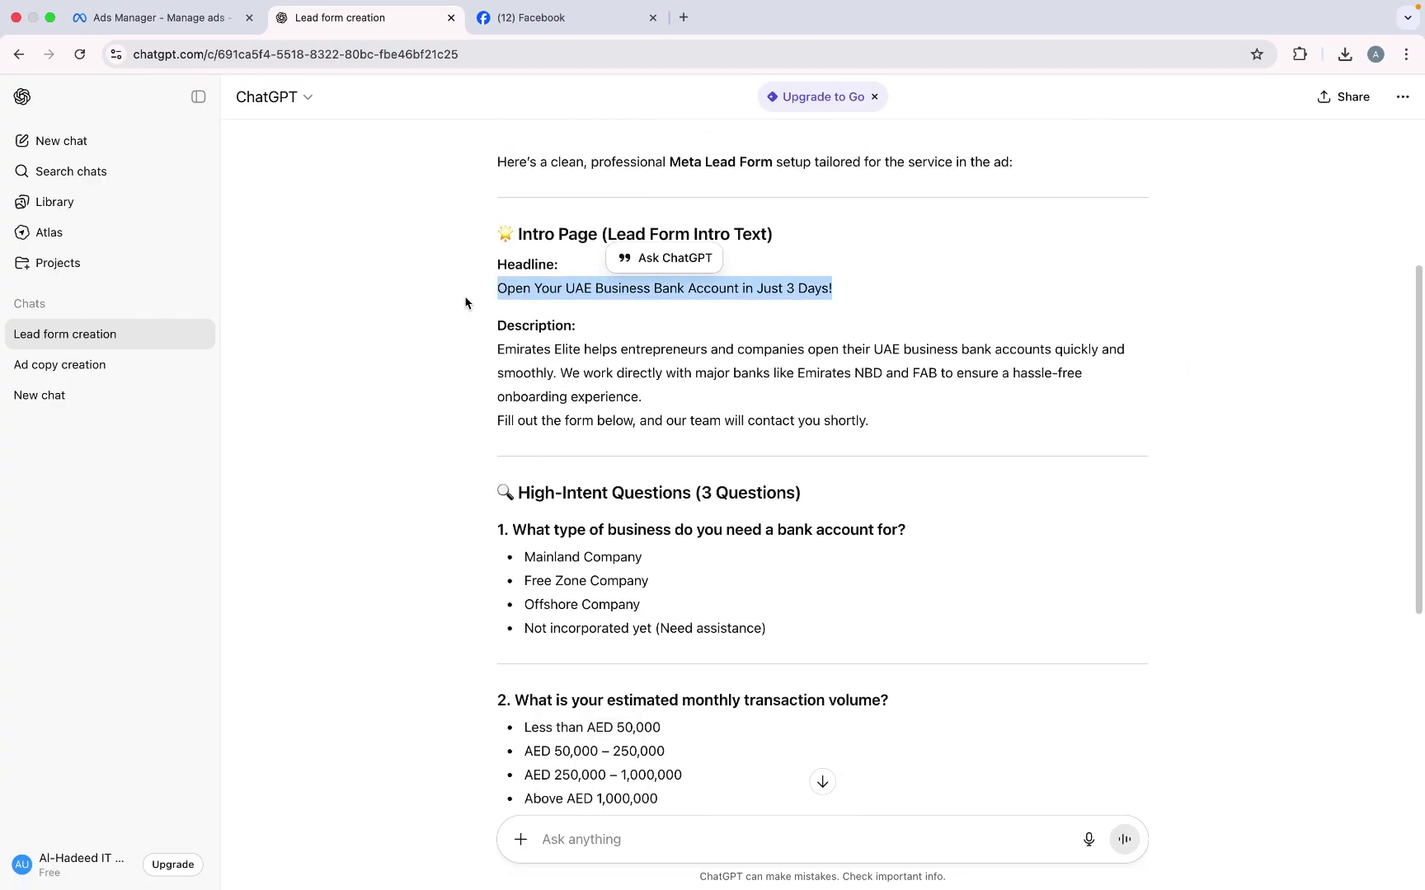
left_click(216, 20)
key("super+v")
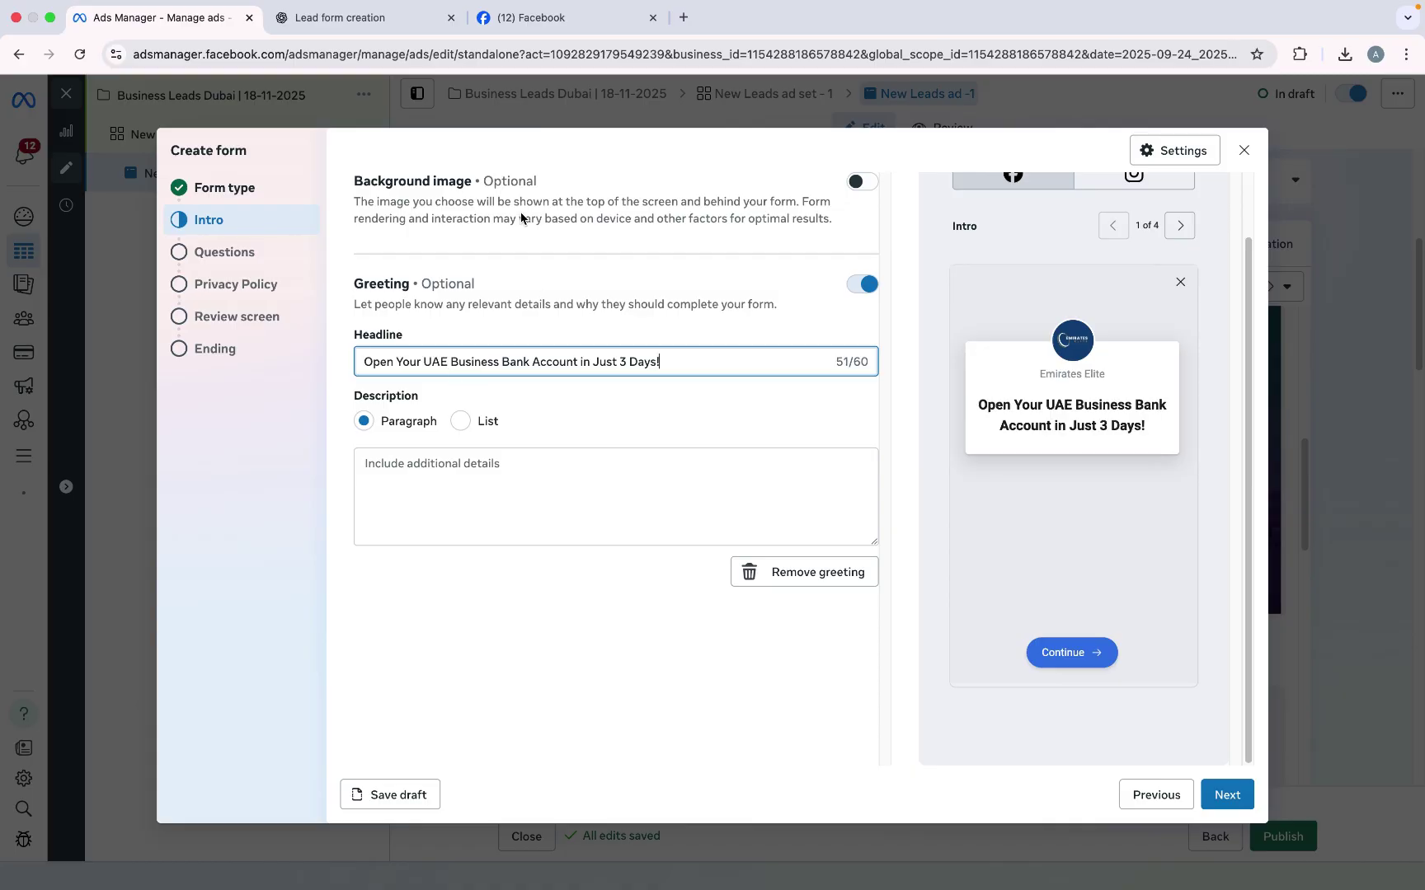
Step: Copy ChatGPT's intro description, from "Emirates Elite helps entrepreneurs" through "hassle-free onboarding experience", into the greeting's description paragraph
left_click(382, 17)
left_click_drag(645, 399, 479, 355)
key("super+c")
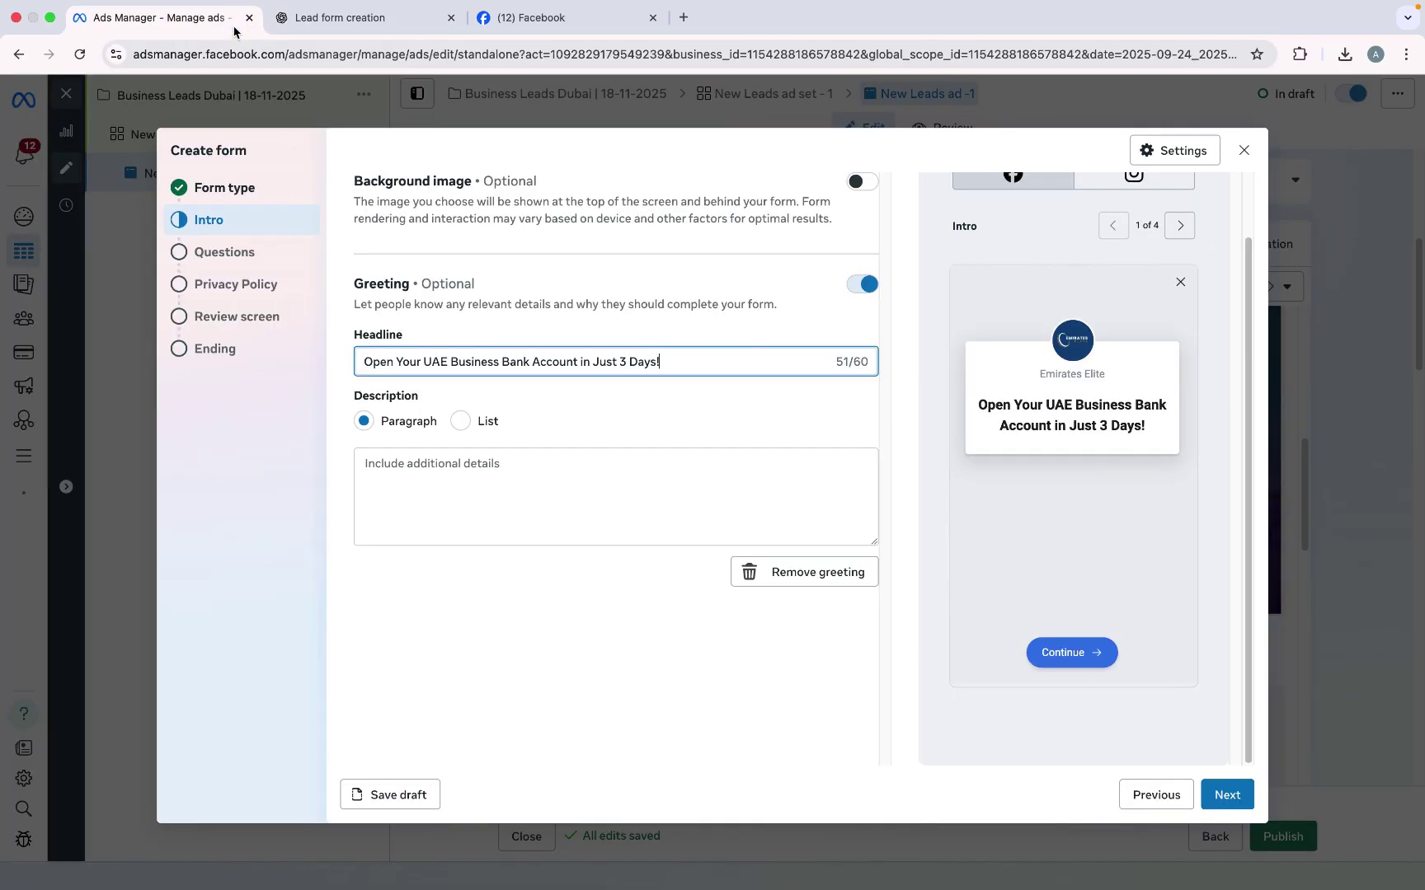
left_click(234, 23)
left_click(523, 495)
key("super+v")
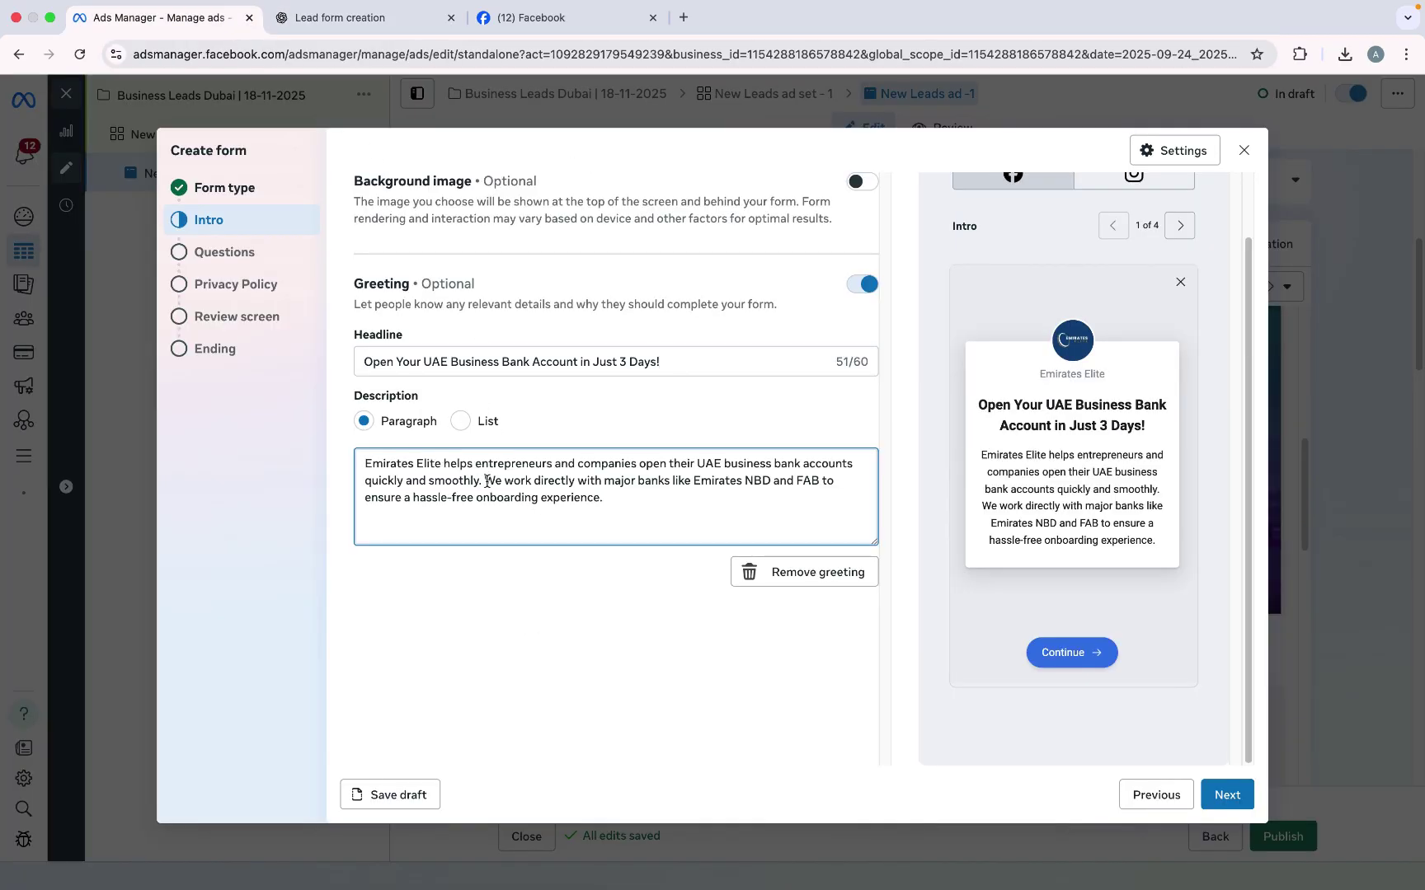
Step: Delete the greeting description's second sentence, beginning "We work directly with major banks", and continue to the form's questions
left_click_drag(487, 481, 632, 510)
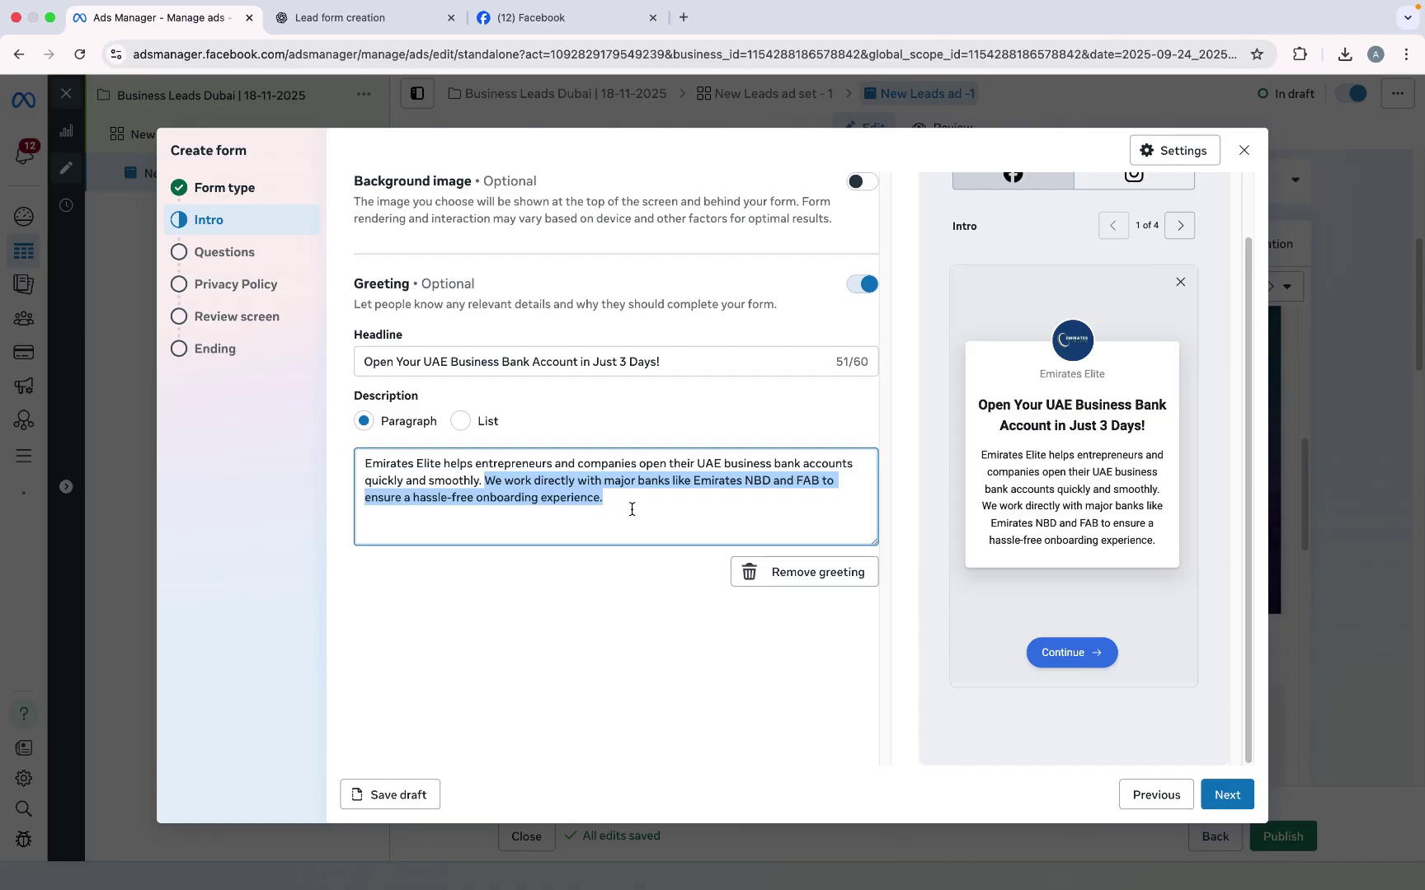
key("BackSpace")
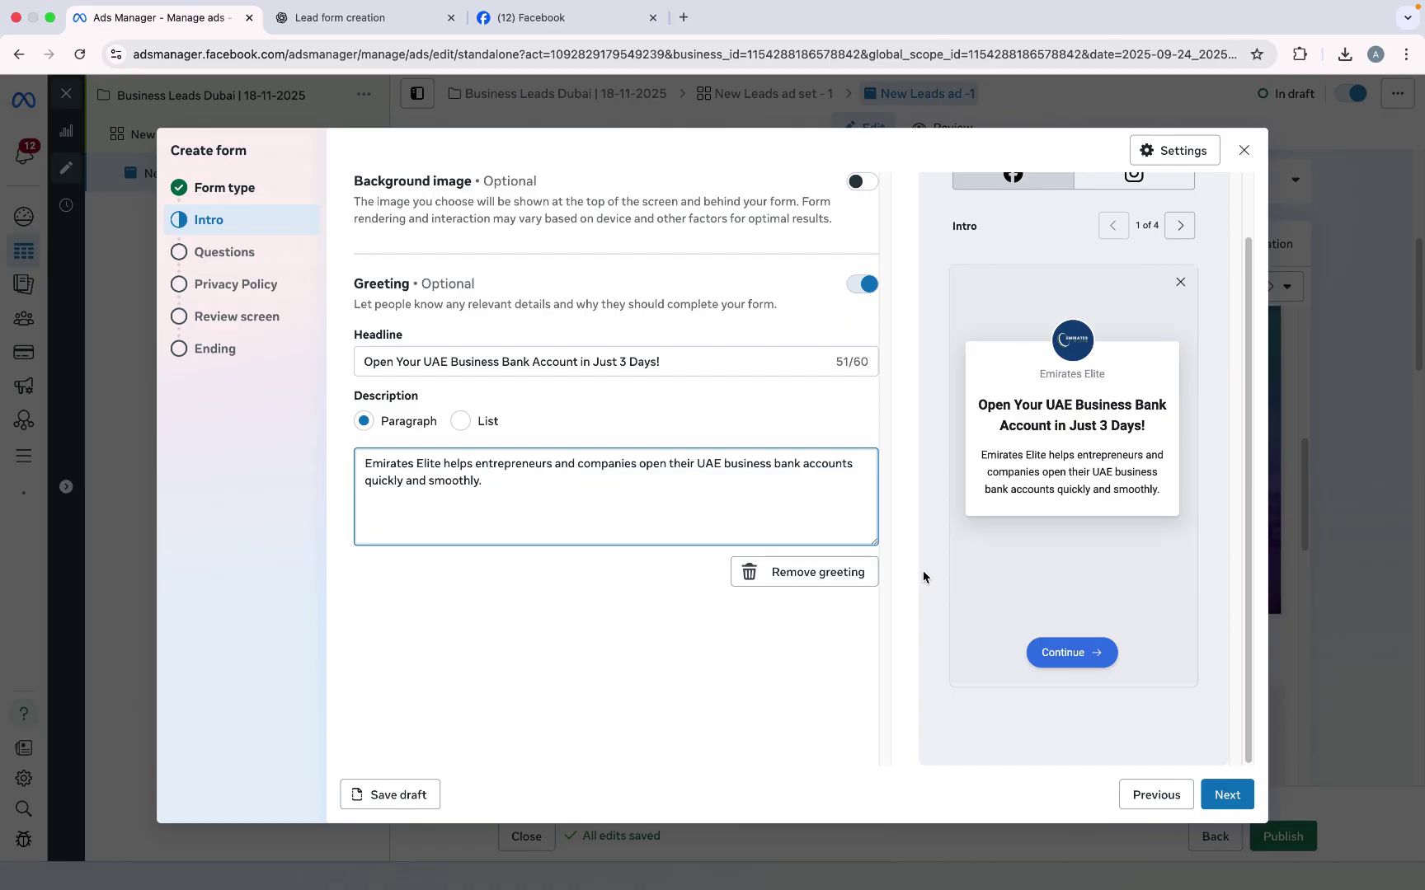
left_click(1227, 794)
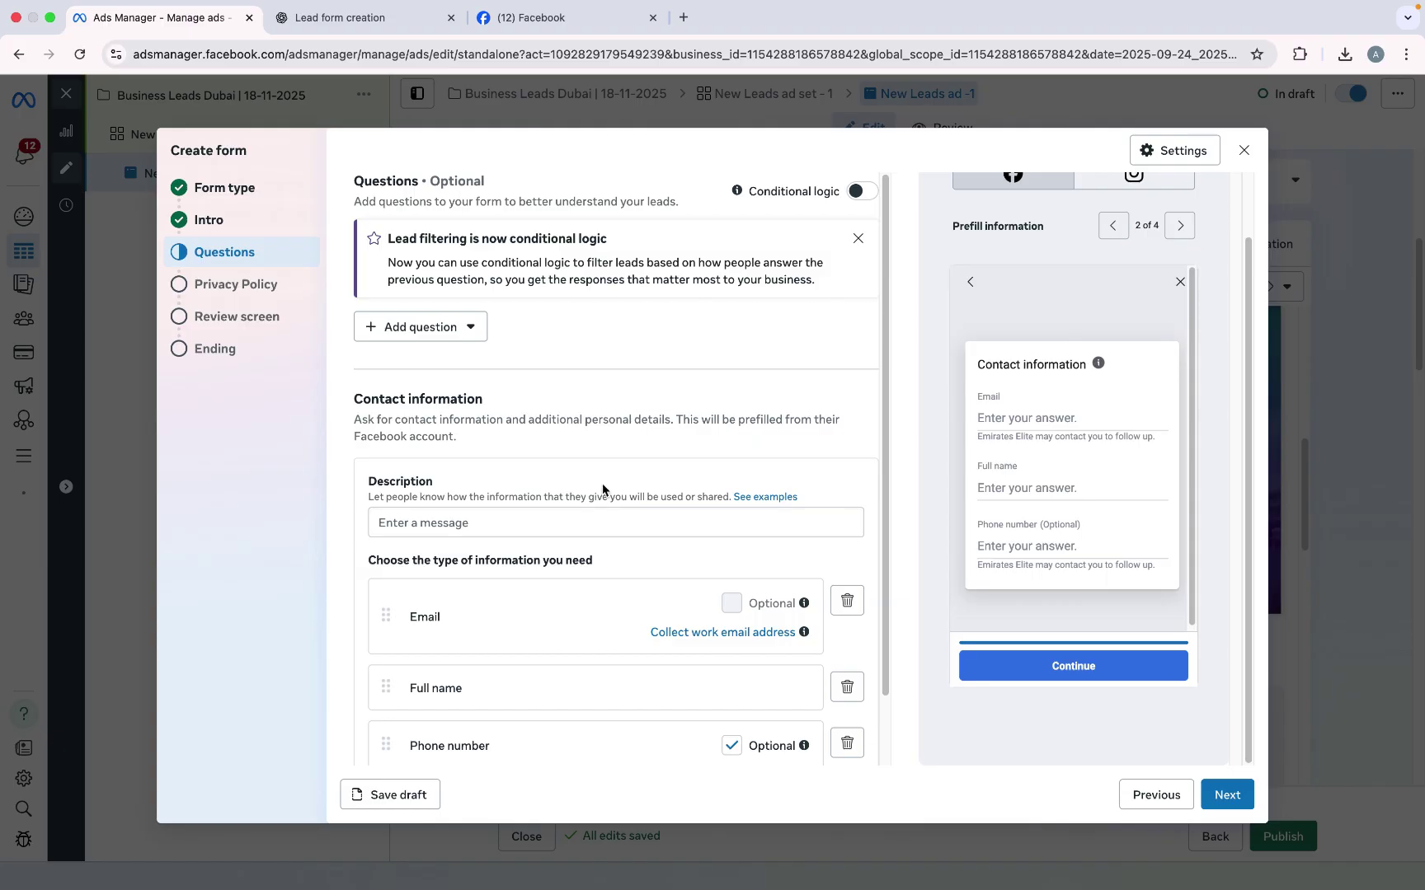
Step: Add a multiple choice question with ChatGPT's wording "What type of business do you need a bank account for?"
scroll(657, 416, "down", 2)
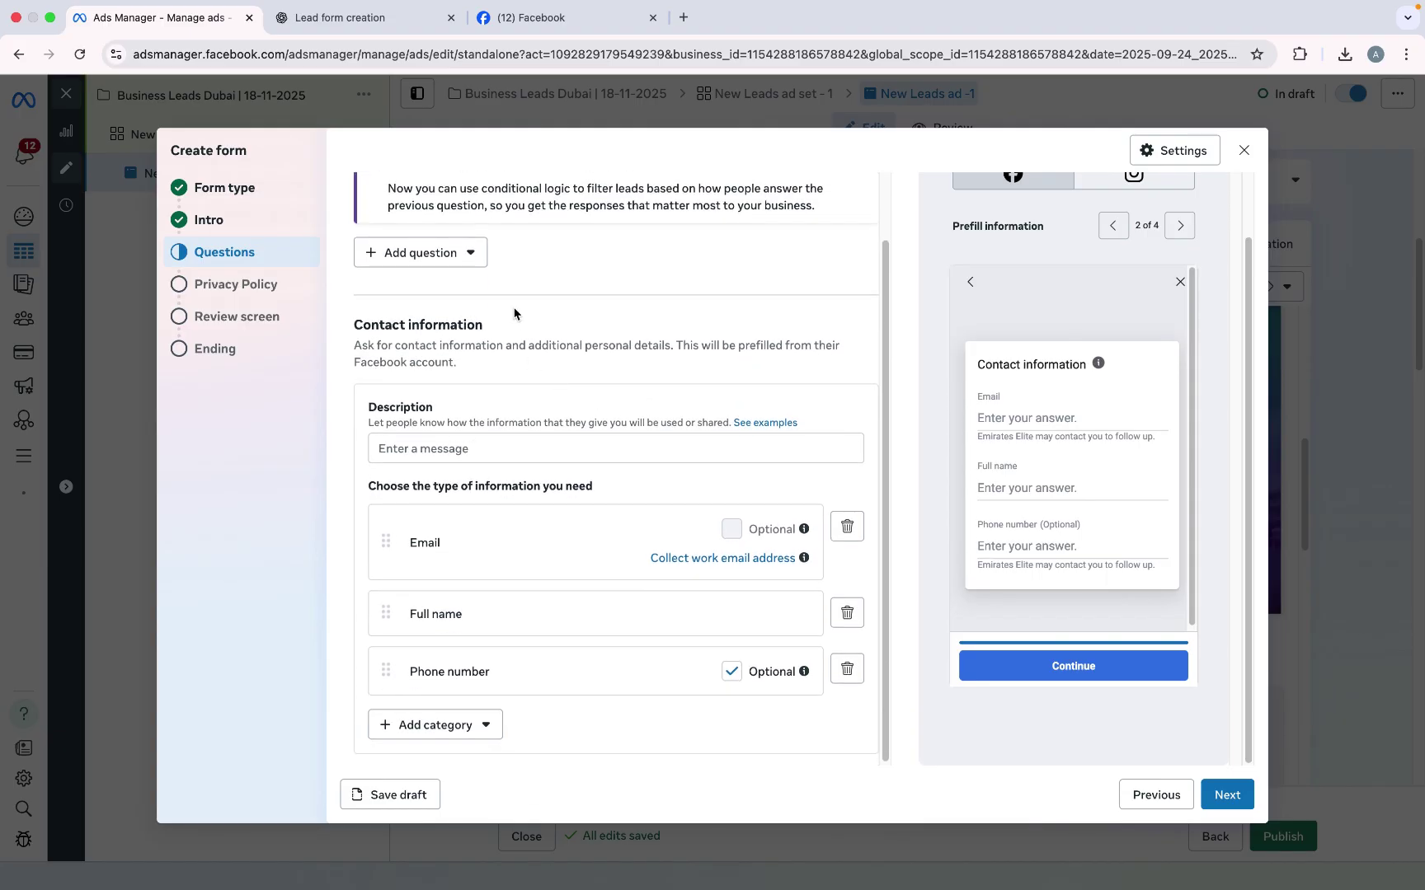
left_click(456, 252)
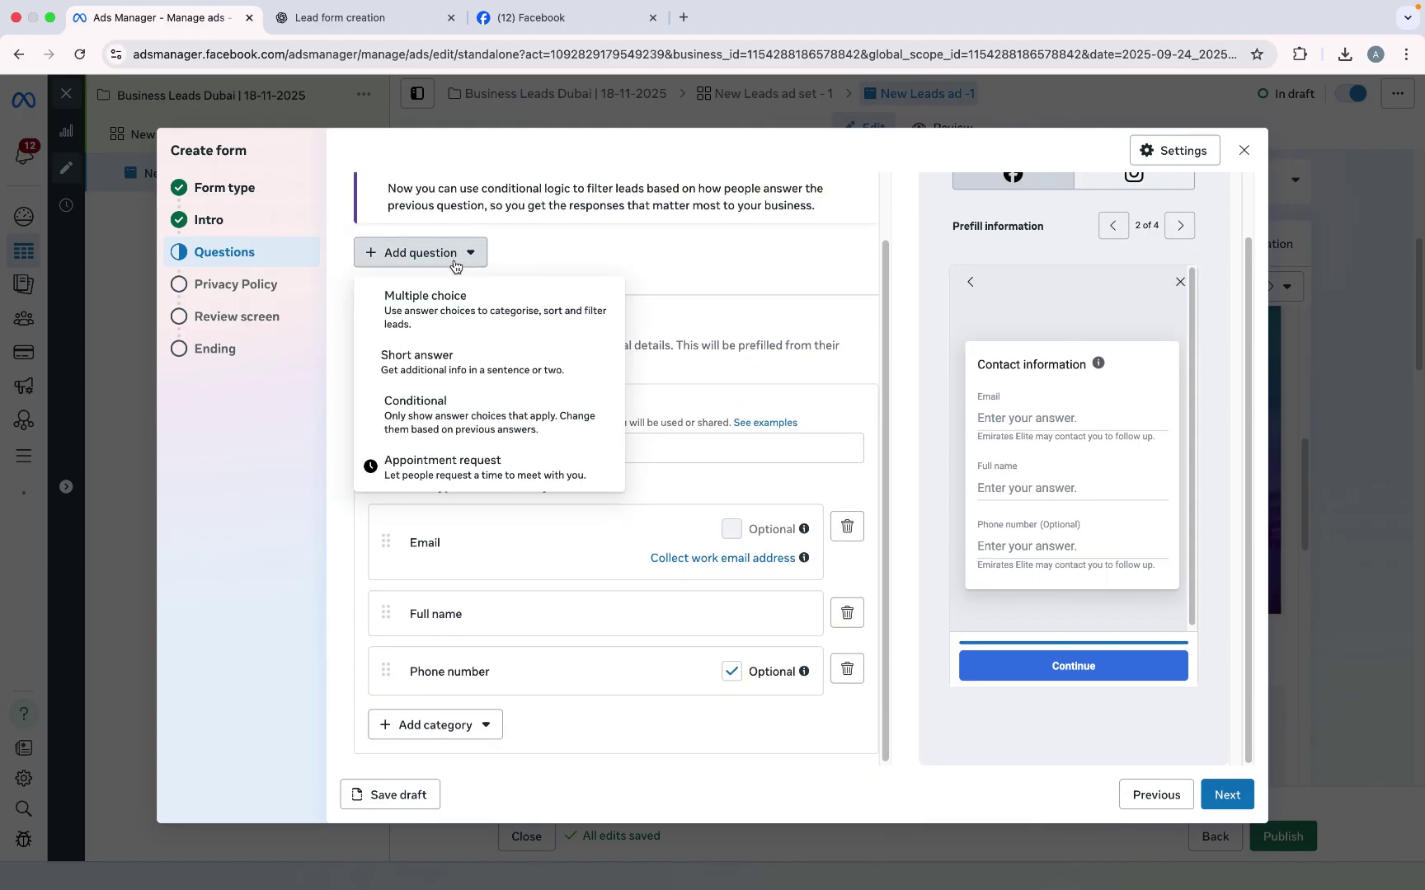
left_click(460, 308)
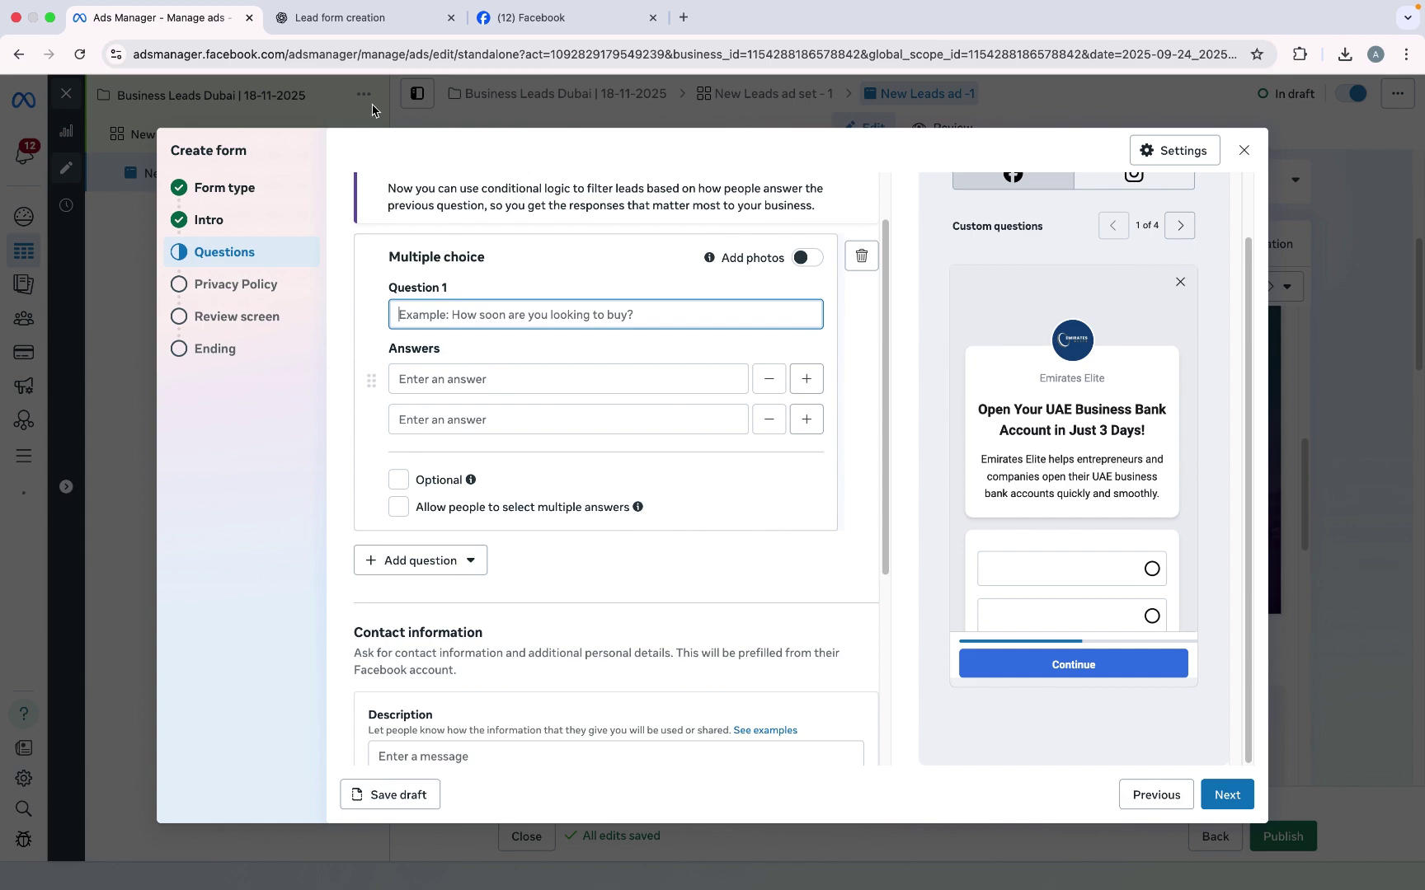
left_click(340, 18)
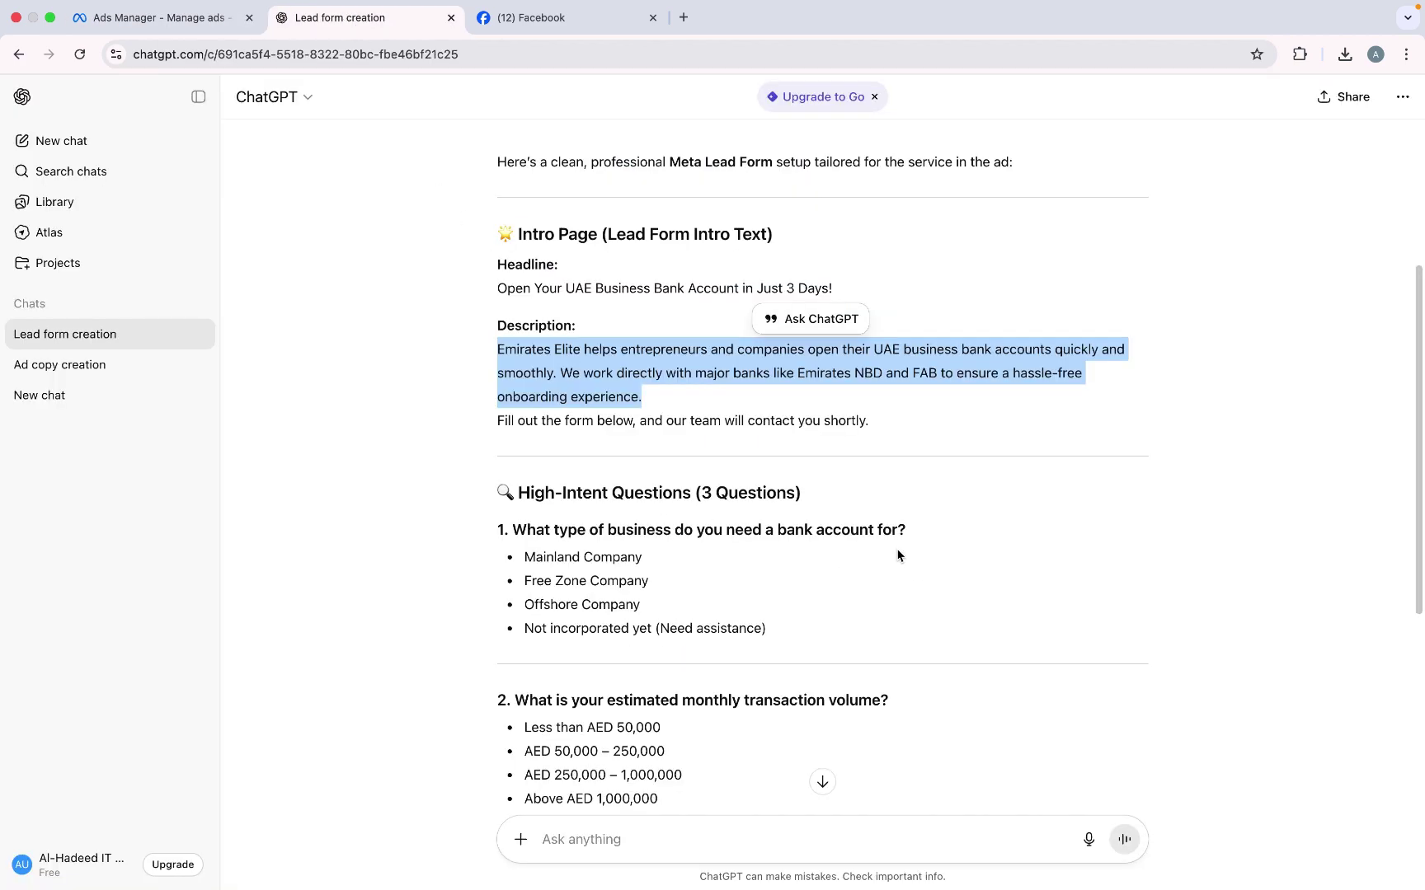
left_click_drag(907, 532, 517, 532)
key("super+c")
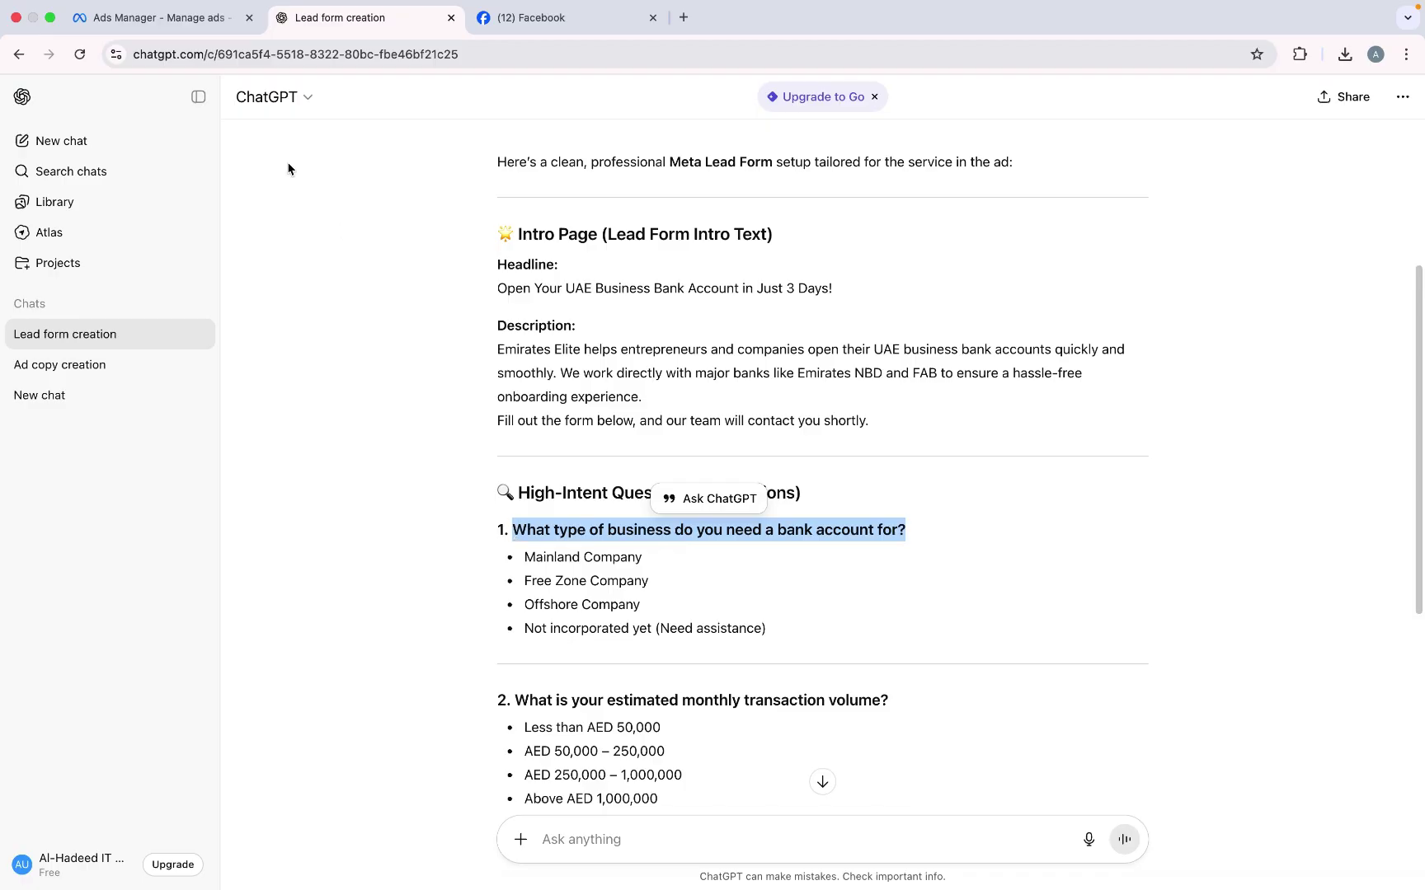
left_click(184, 21)
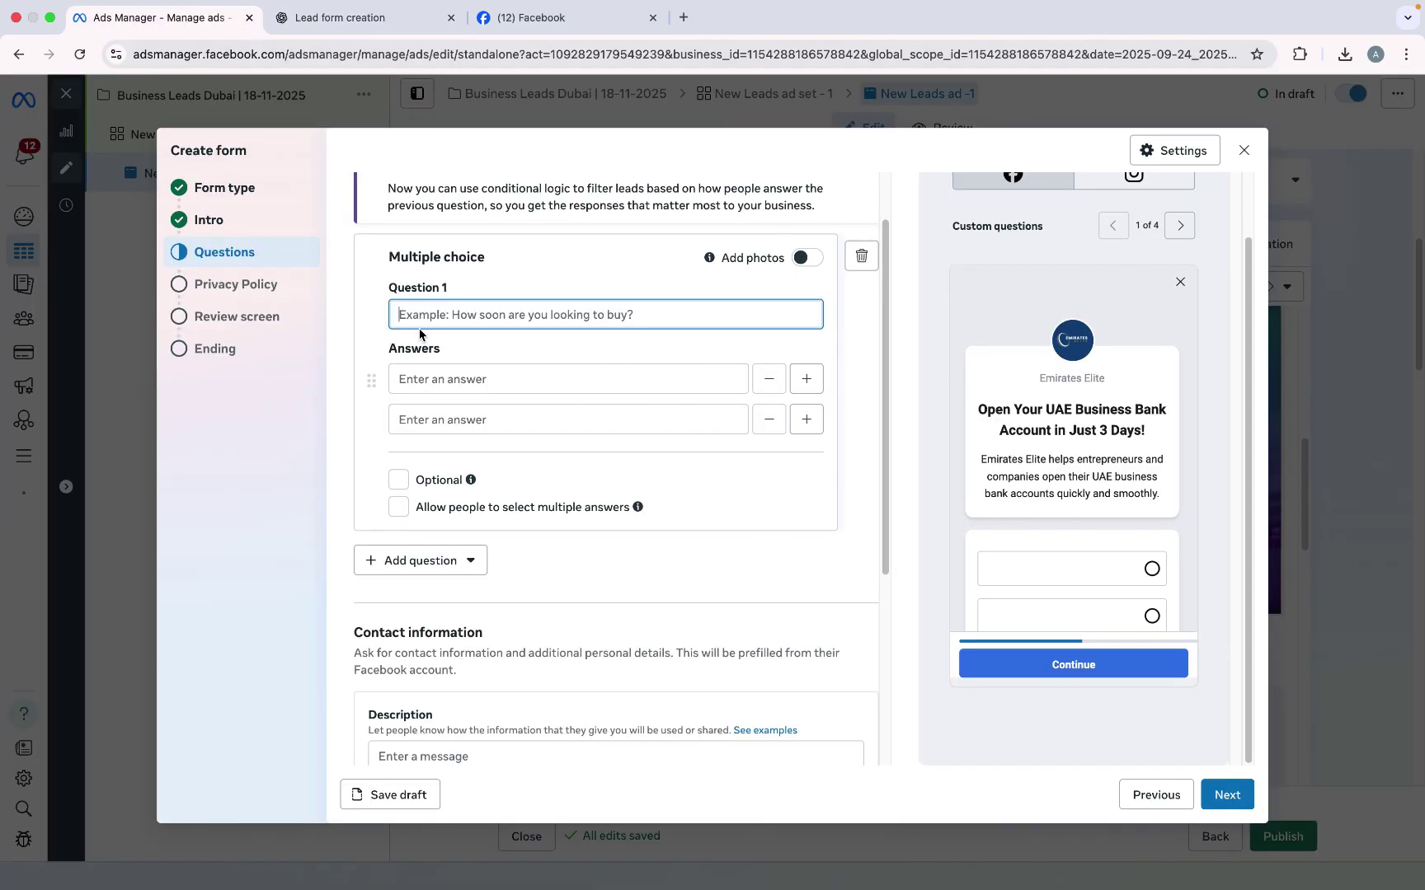
key("super+v")
Step: Fill Question 1's answers from ChatGPT: Mainland Company, Free Zone Company, Offshore Company, and Not incorporated yet (Need assistance)
left_click(340, 17)
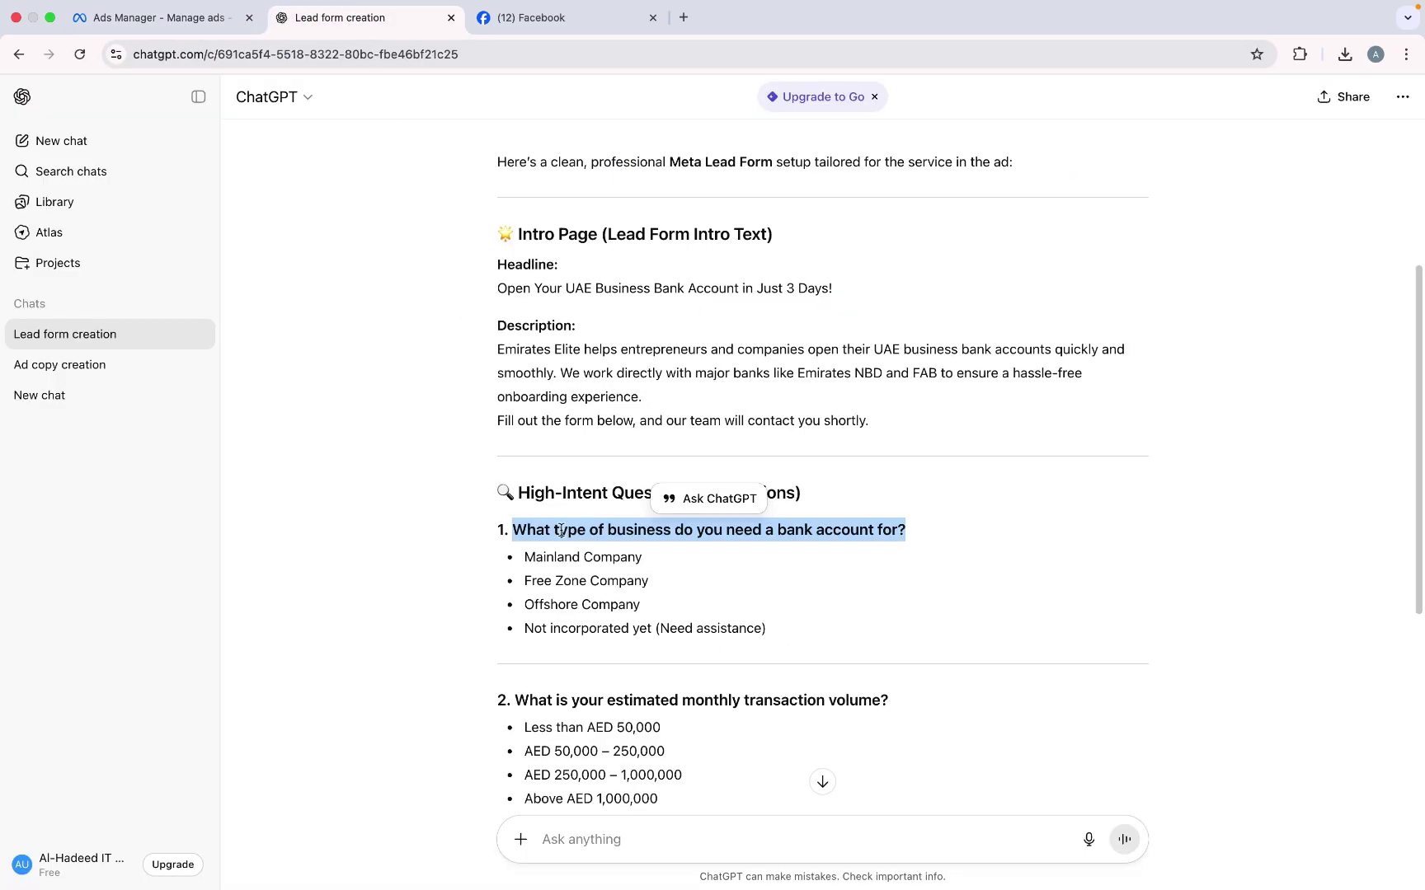
left_click_drag(643, 571, 523, 558)
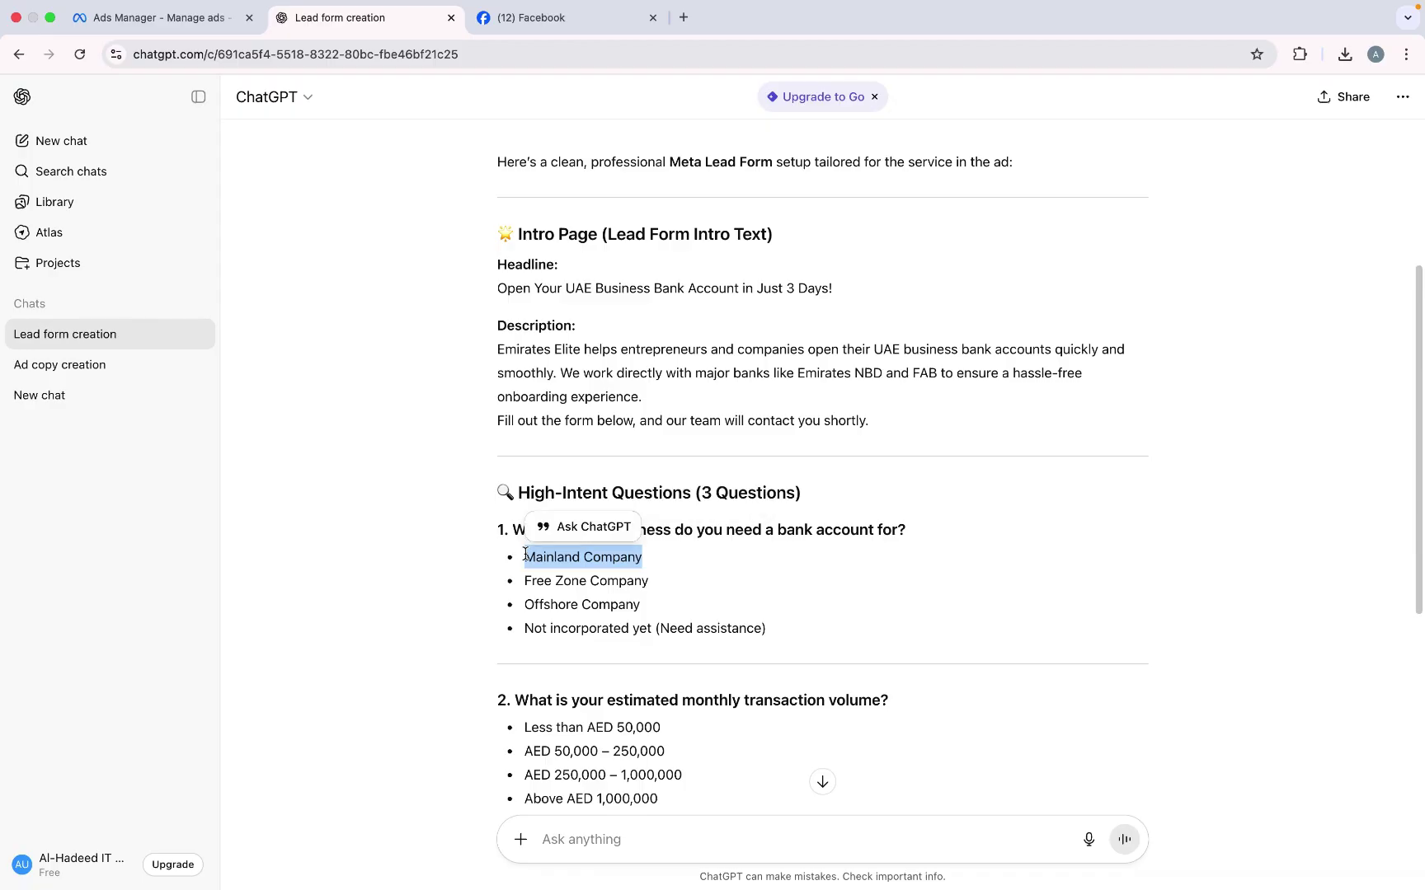
left_click(660, 563)
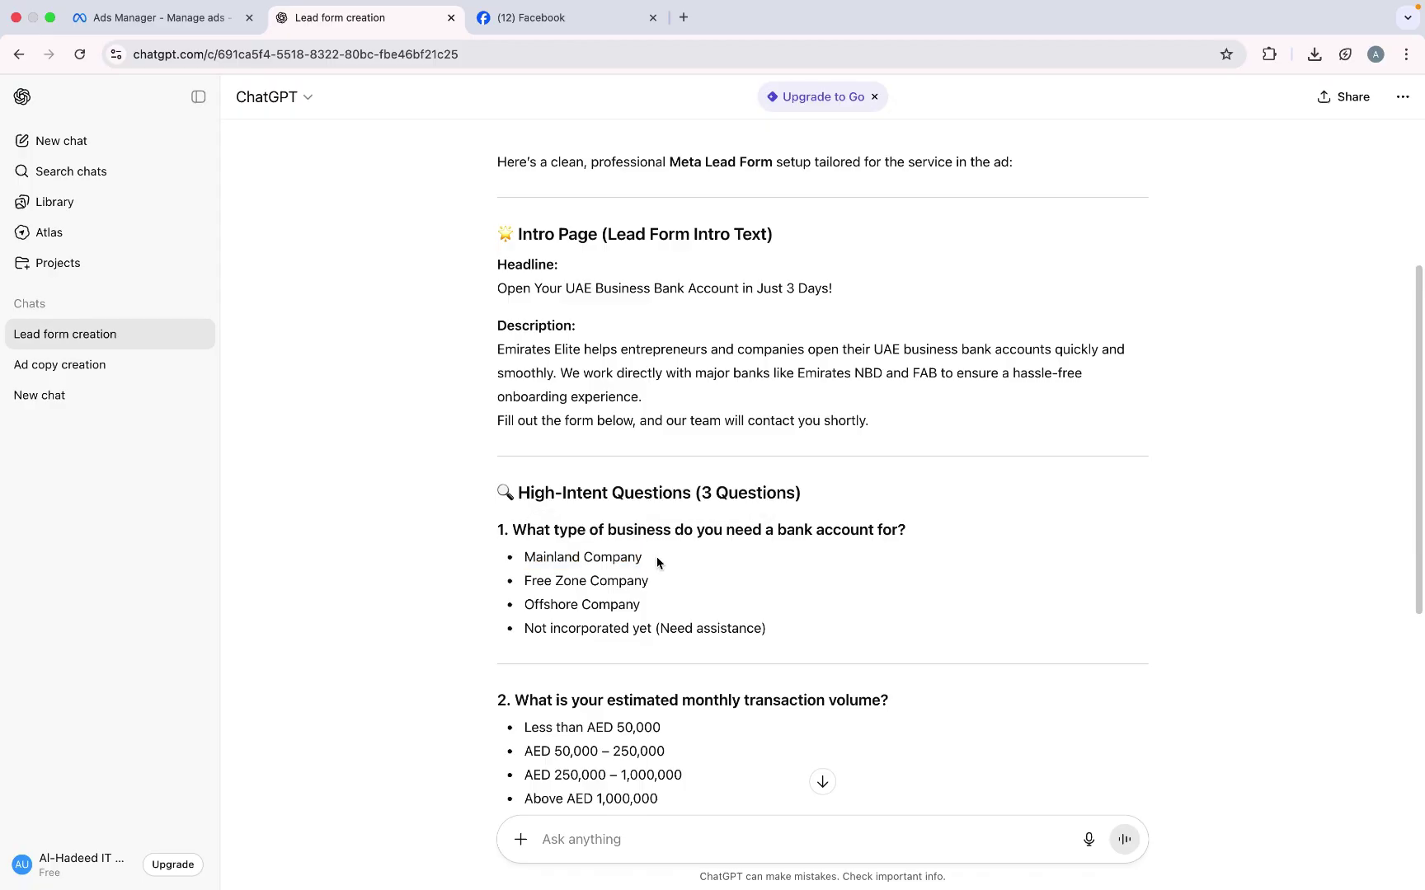
left_click_drag(657, 563, 493, 564)
key("ctrl+c")
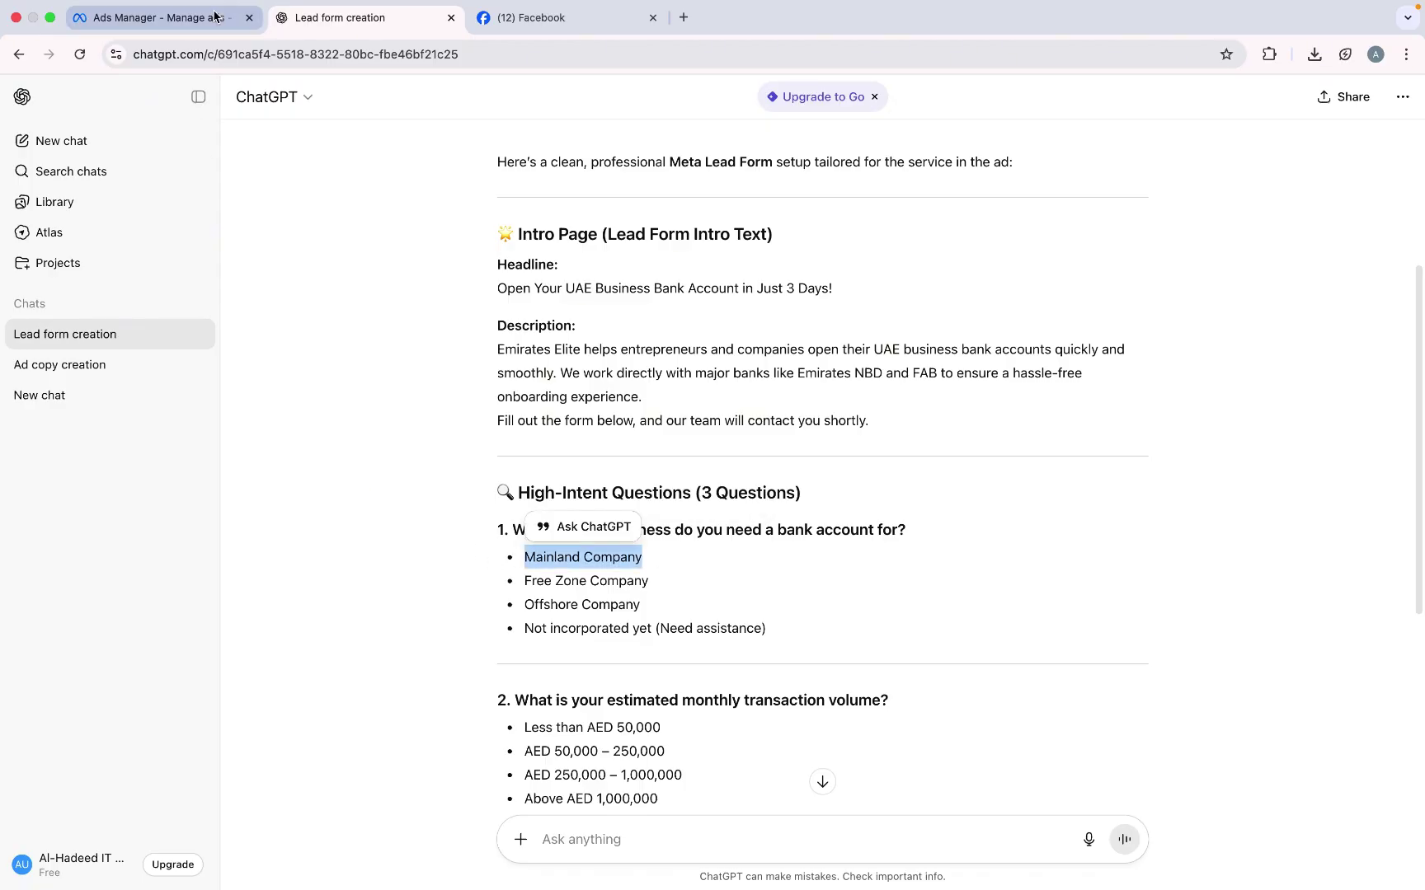
left_click(165, 17)
left_click(477, 382)
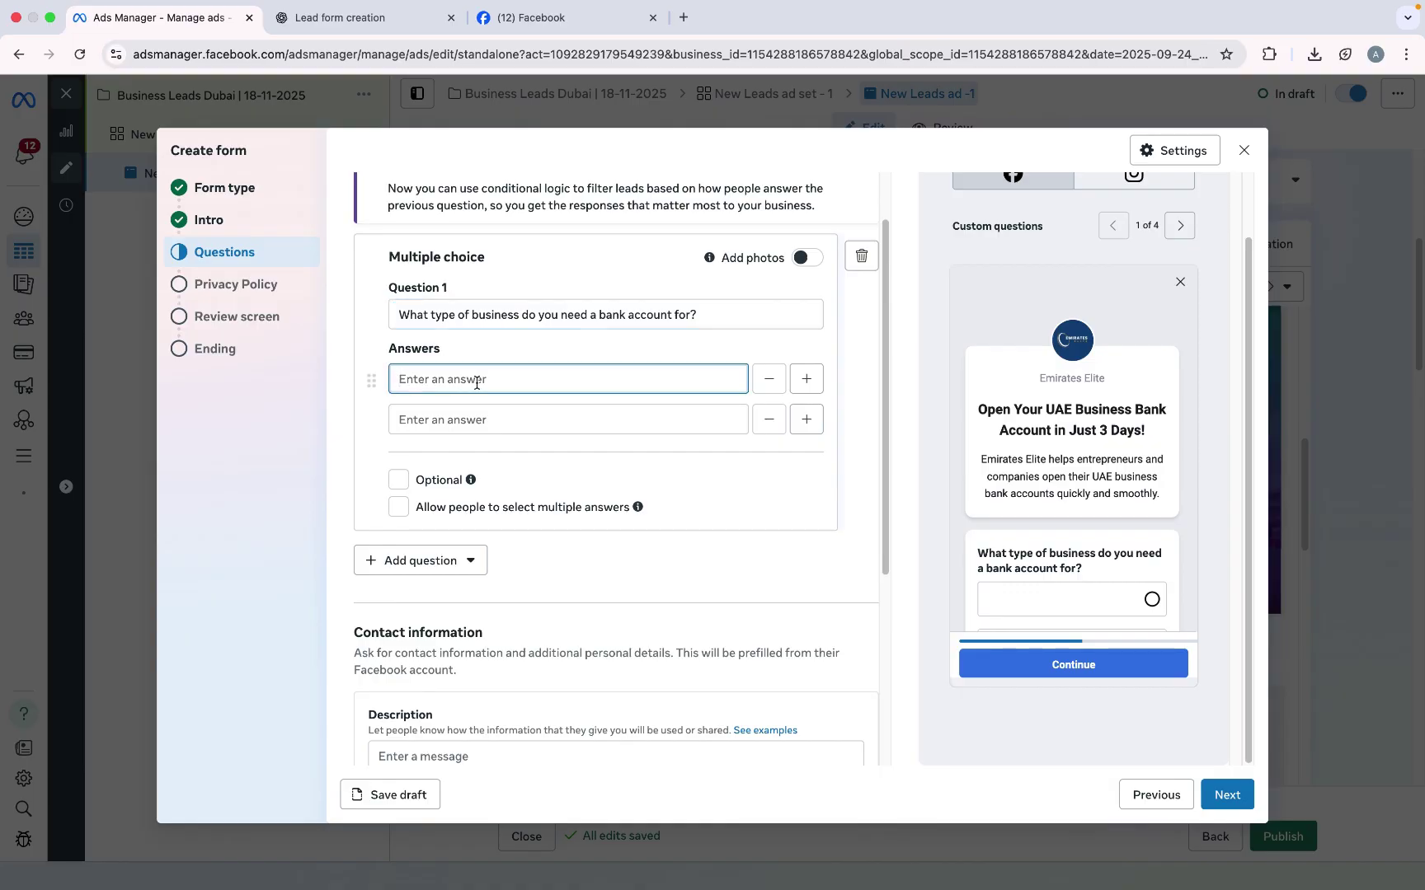
key("ctrl+v")
left_click(498, 424)
type("Free Zone Company Offshore Company Not incorporated yet (Need assistance)")
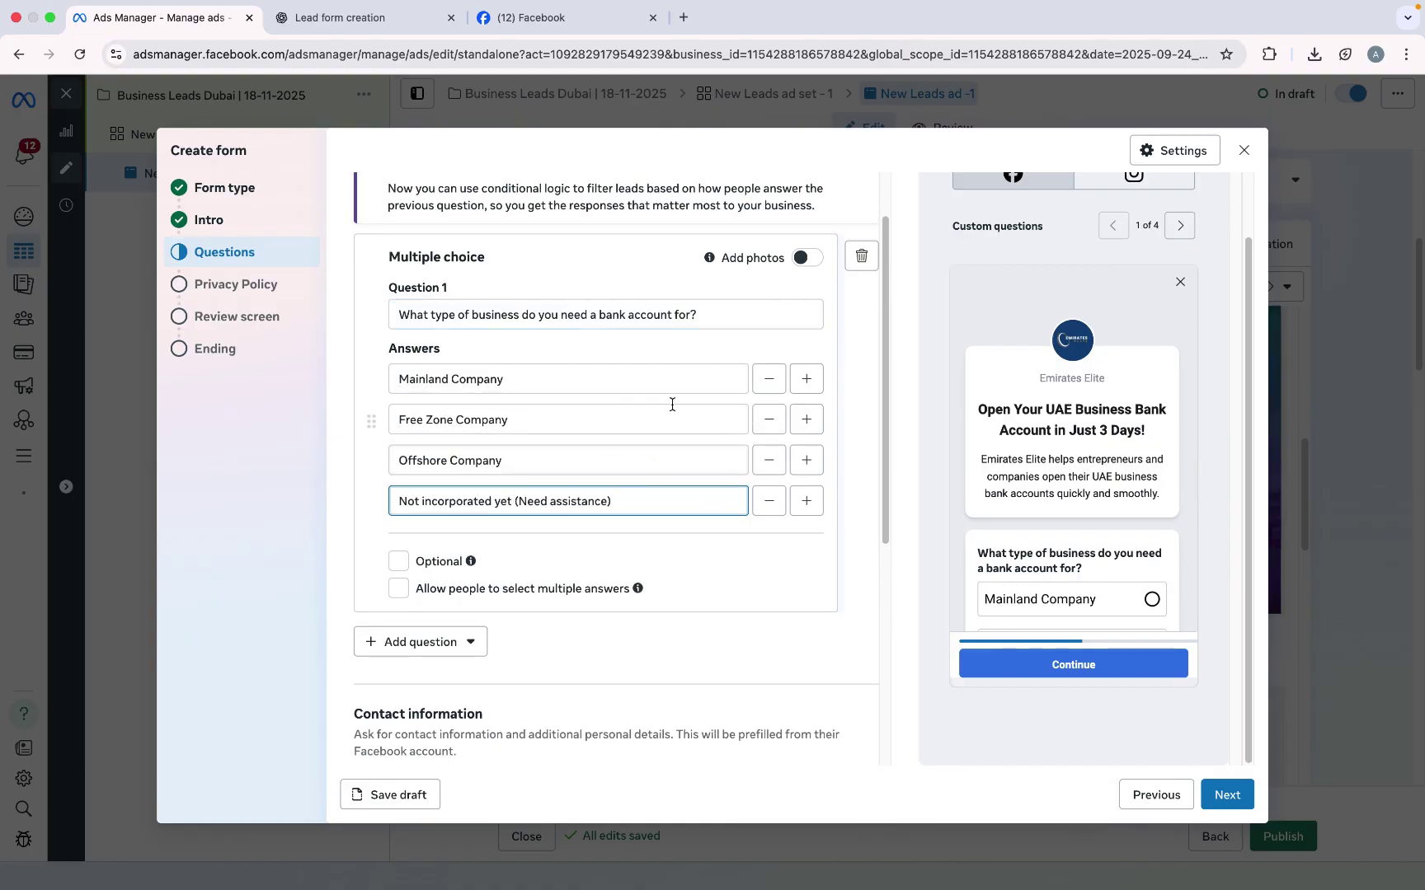
Step: Turn on conditional logic for the form's questions
scroll(857, 410, "down", 5)
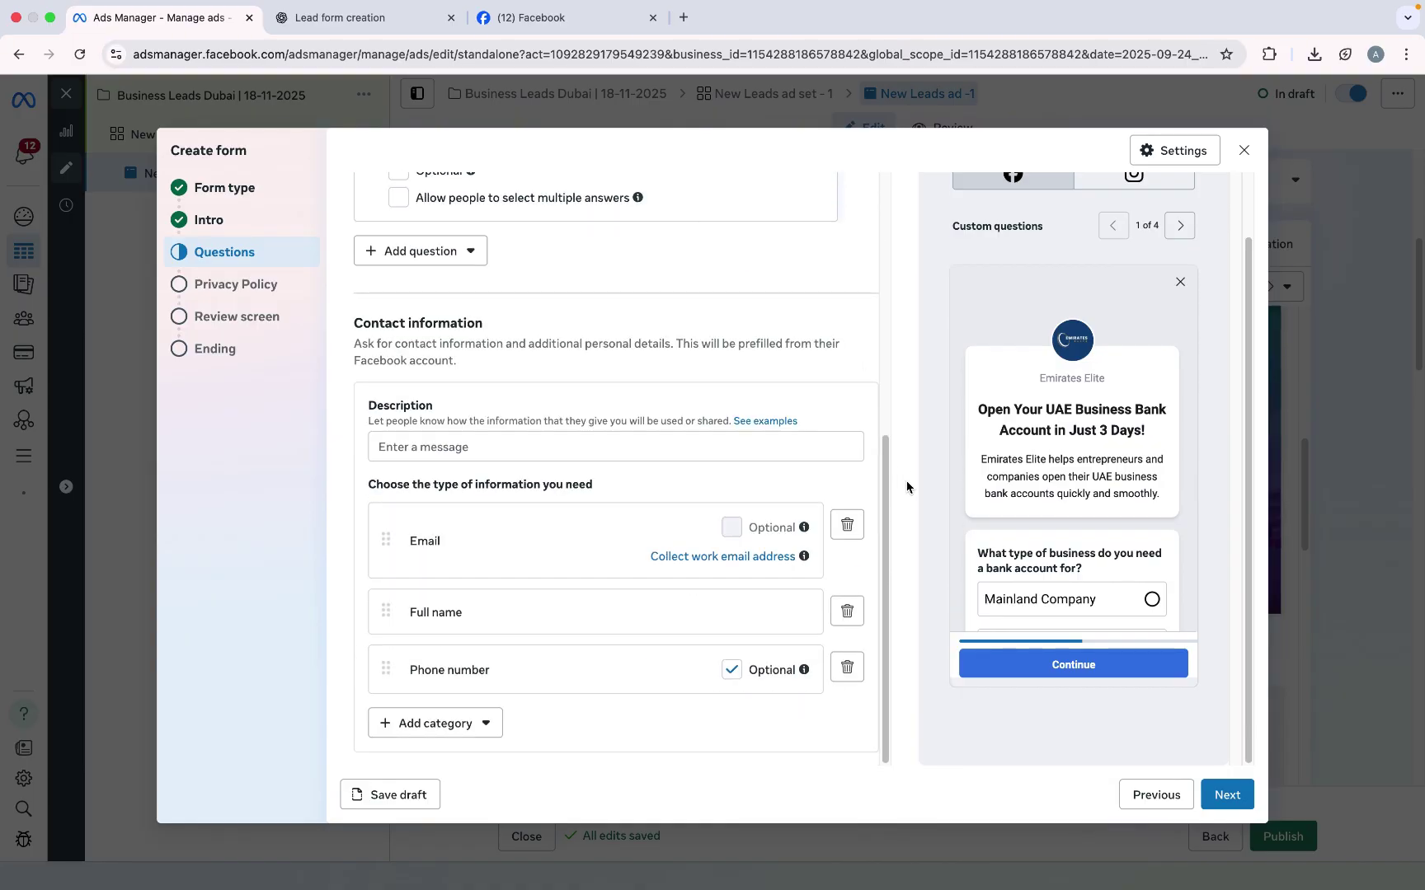
left_click_drag(887, 492, 917, 213)
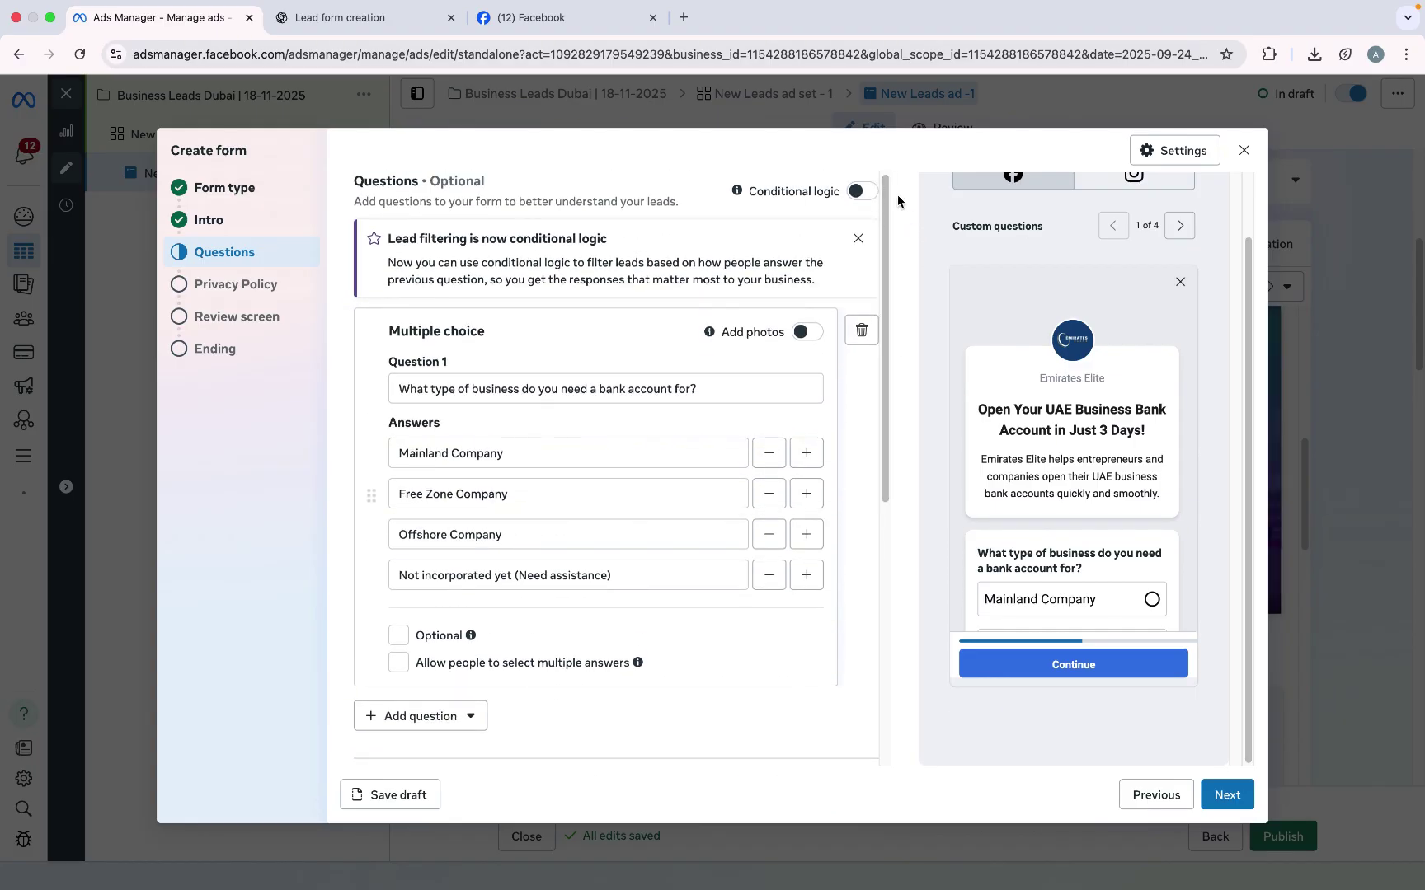
left_click(854, 198)
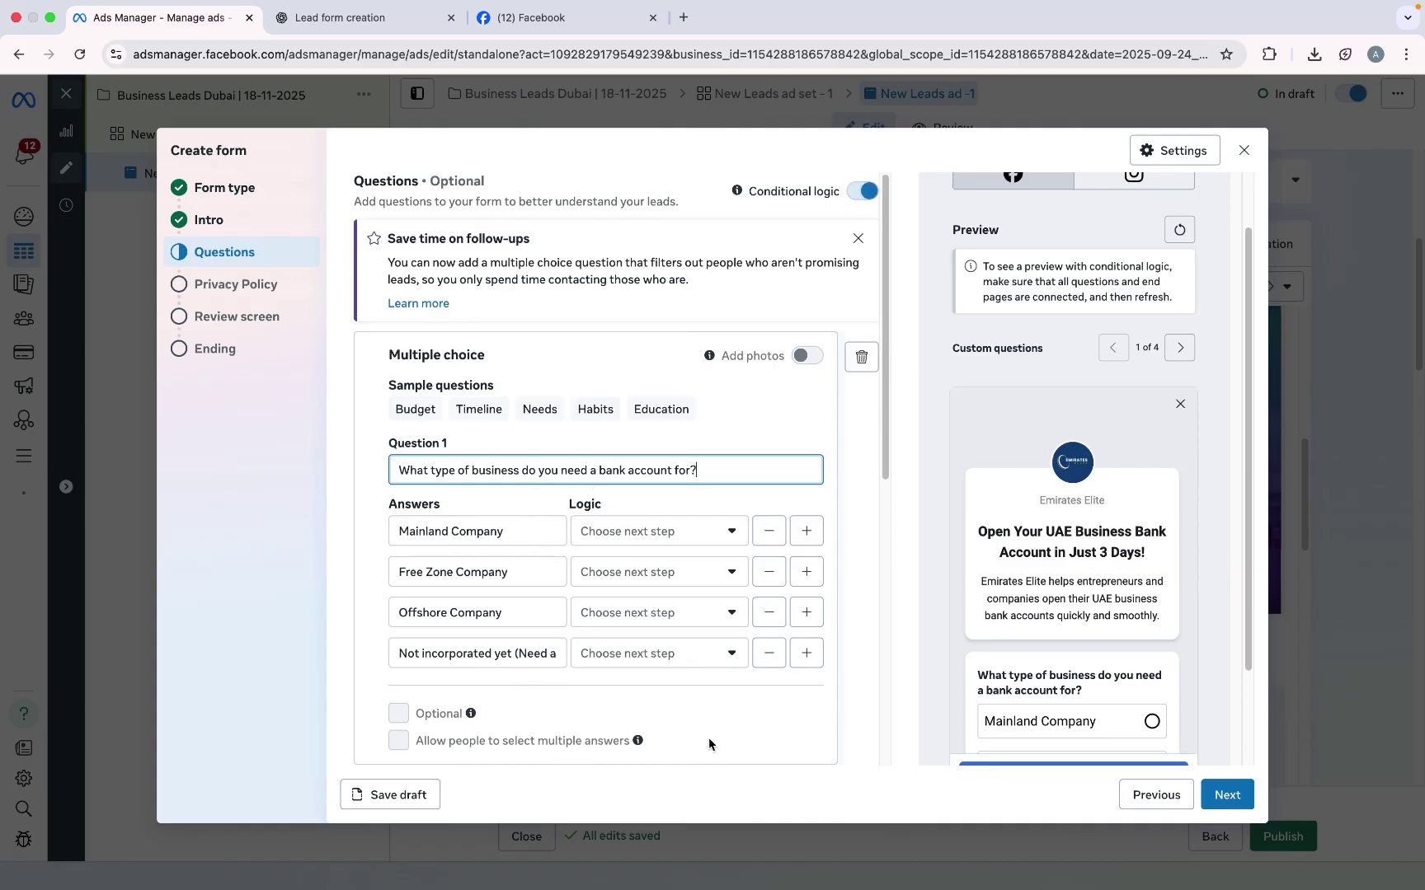
Step: Add a second multiple choice question with ChatGPT's wording "What is your estimated monthly transaction volume?"
scroll(878, 487, "down", 3)
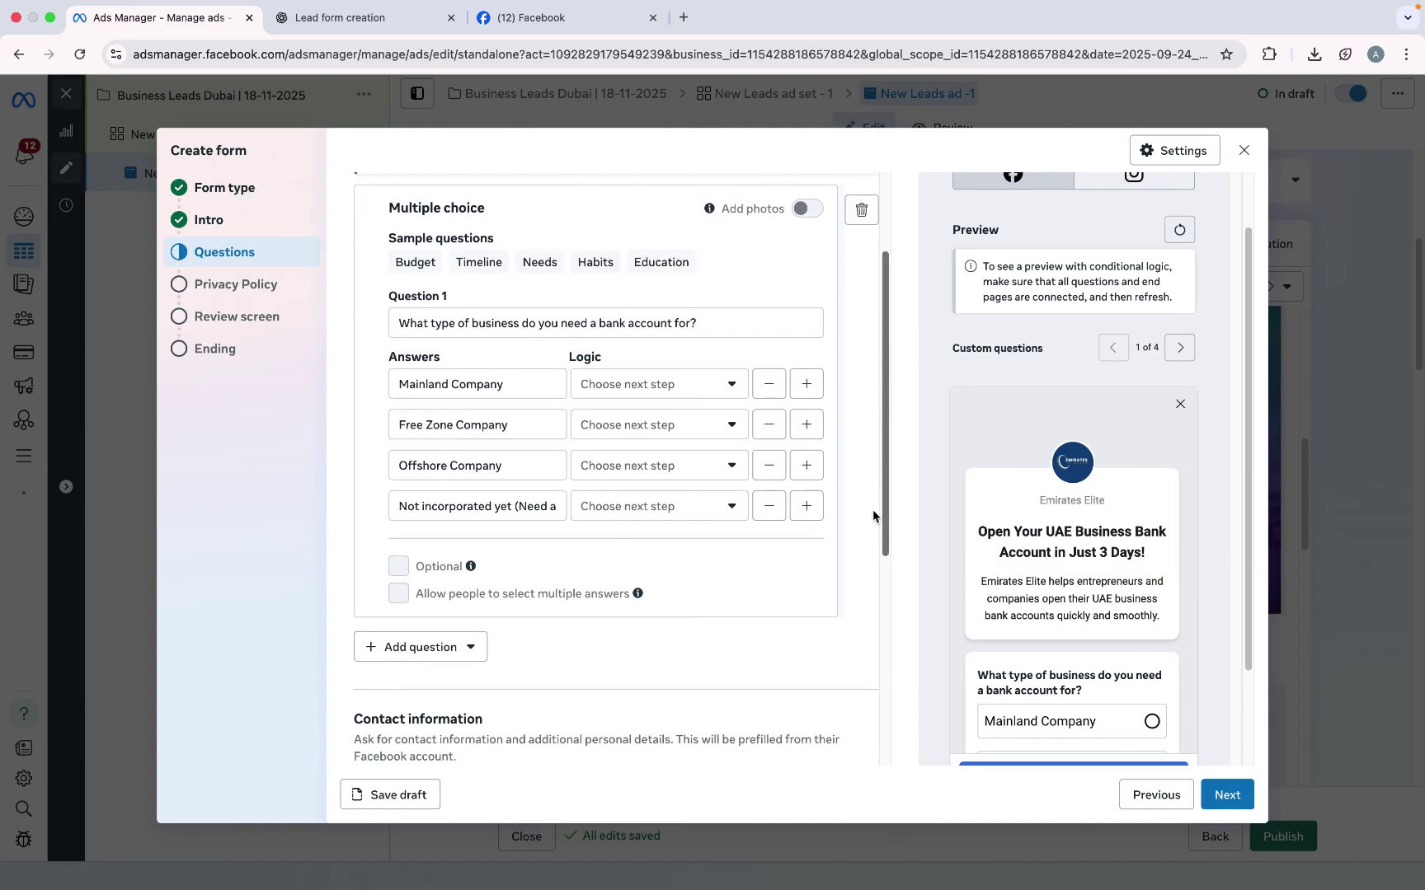
left_click(436, 633)
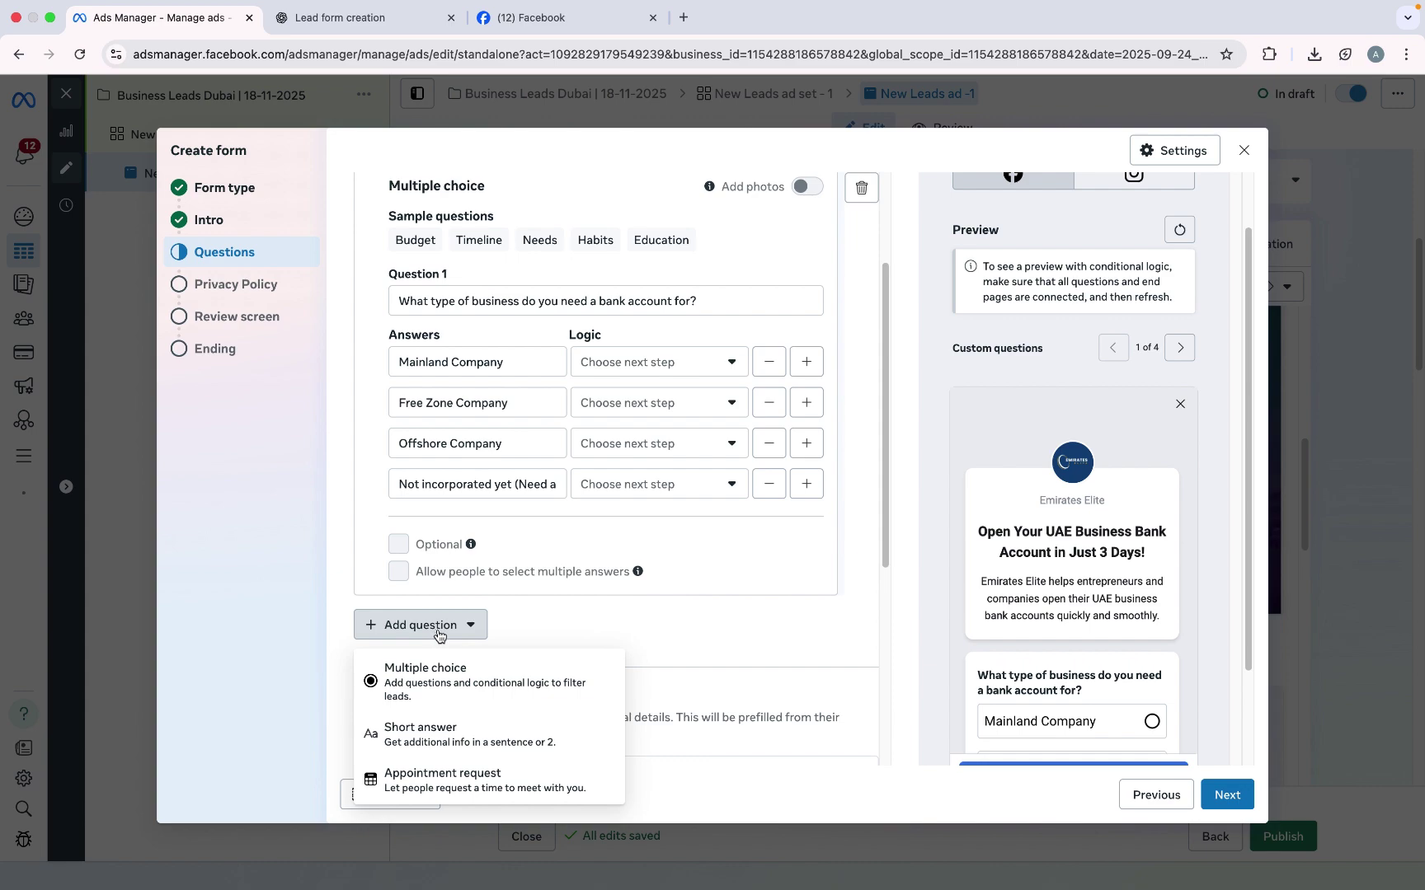
left_click(467, 688)
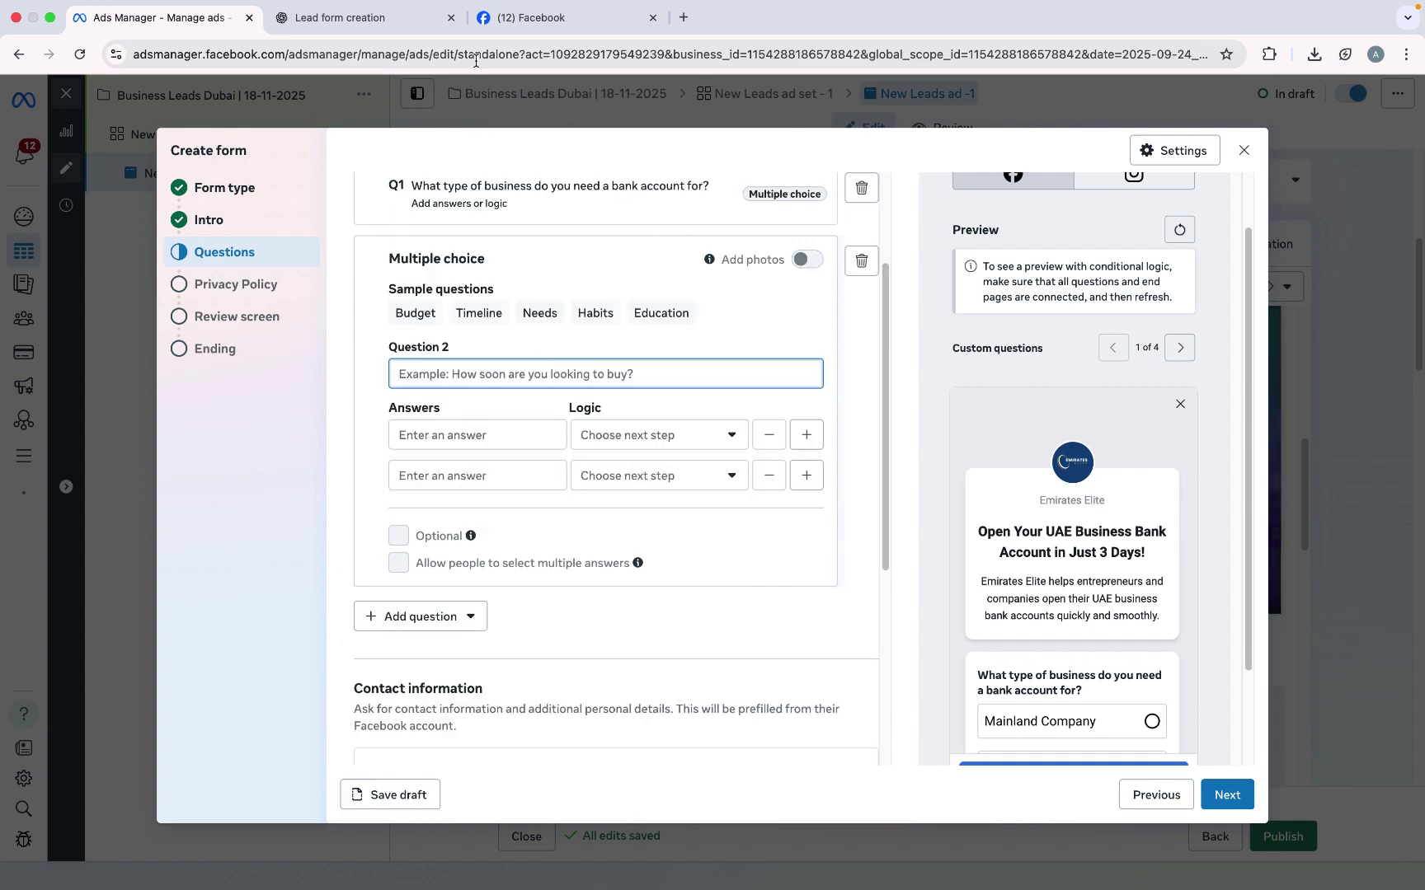
left_click(347, 18)
scroll(783, 577, "up", 3)
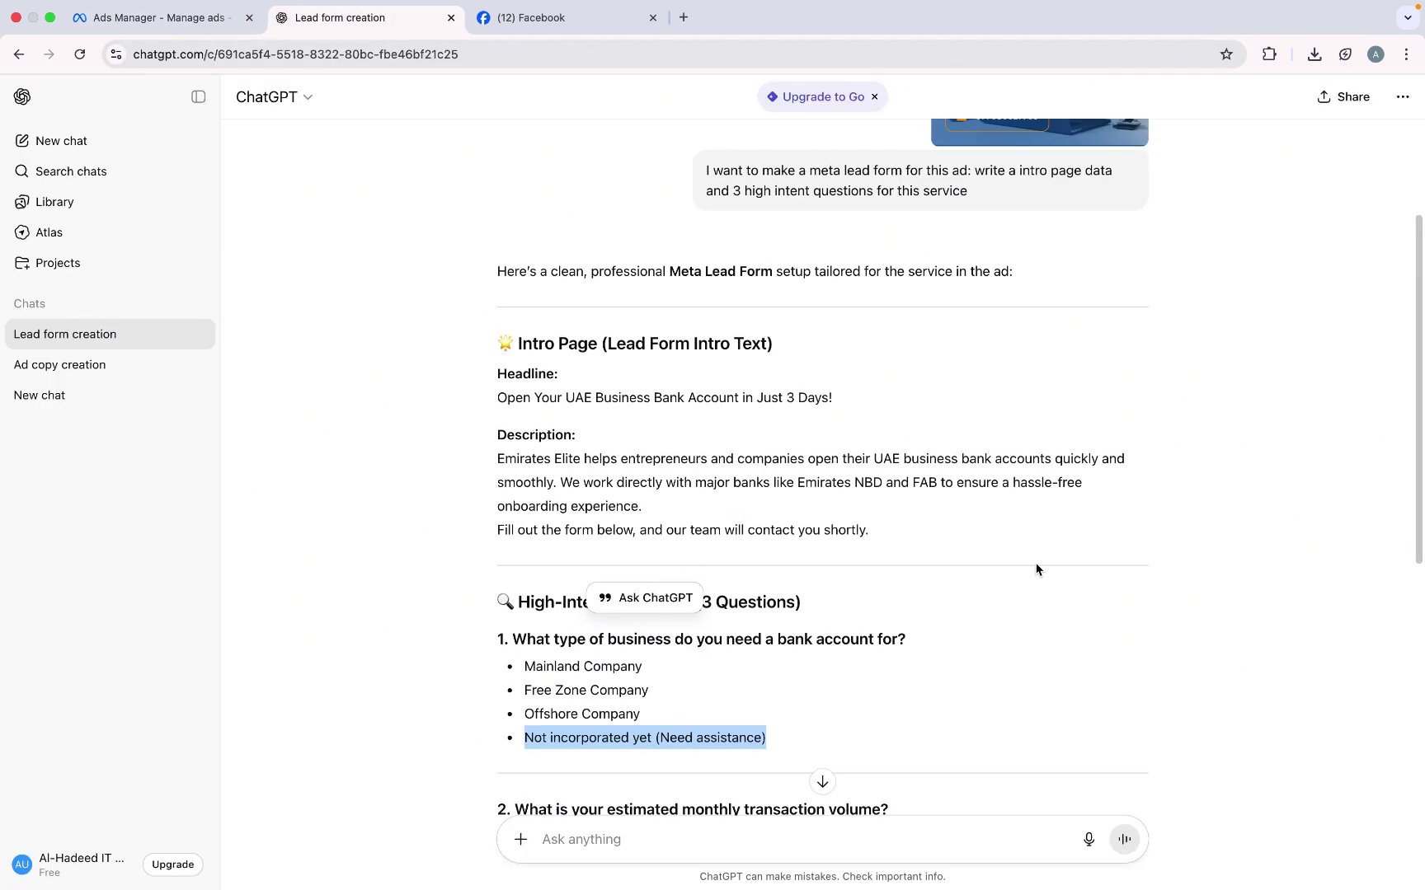
scroll(1387, 338, "down", 5)
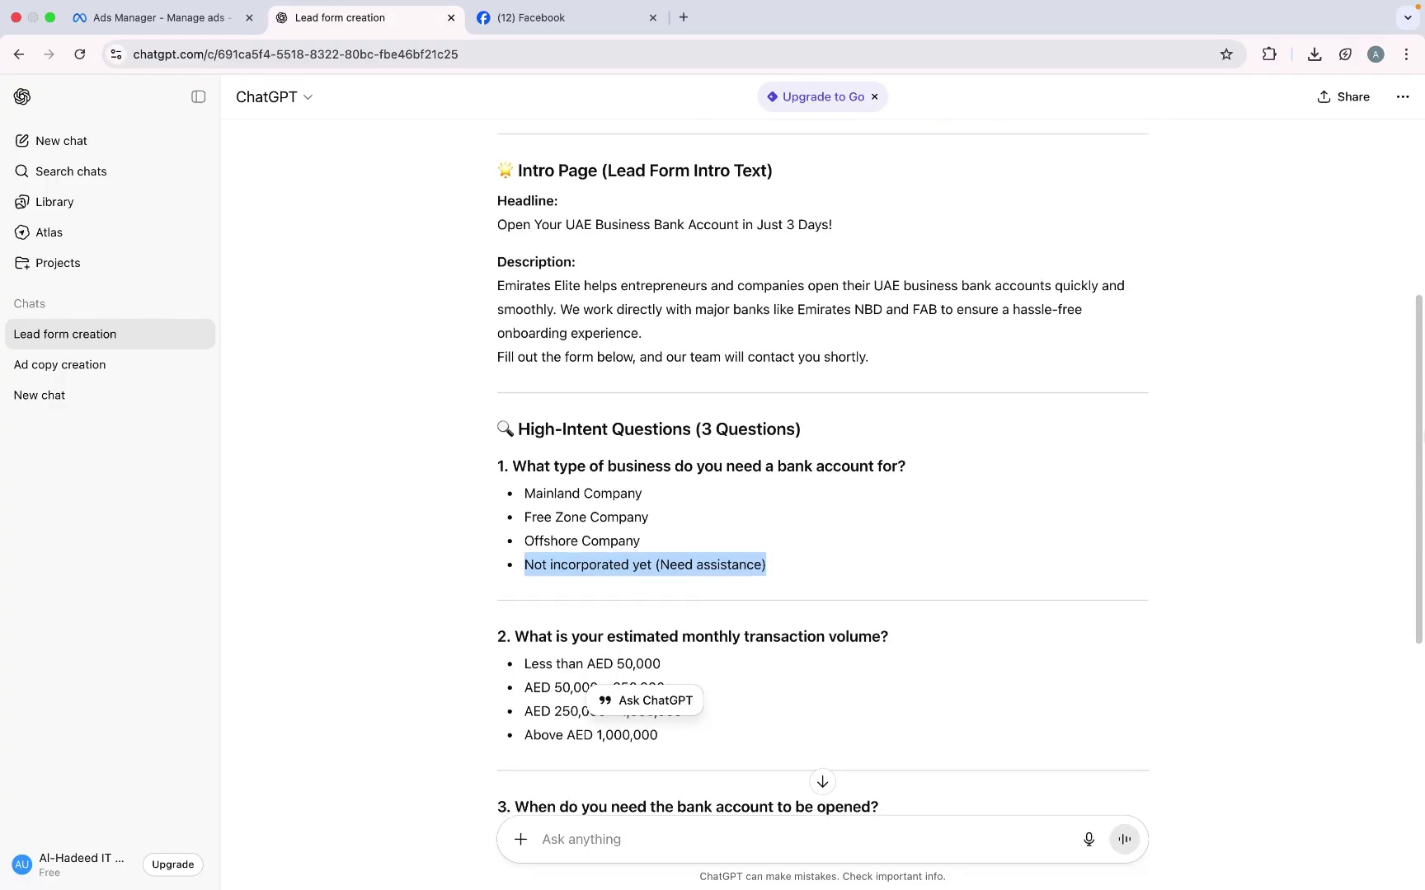
scroll(653, 493, "down", 1)
left_click_drag(523, 552, 893, 549)
key("super+c")
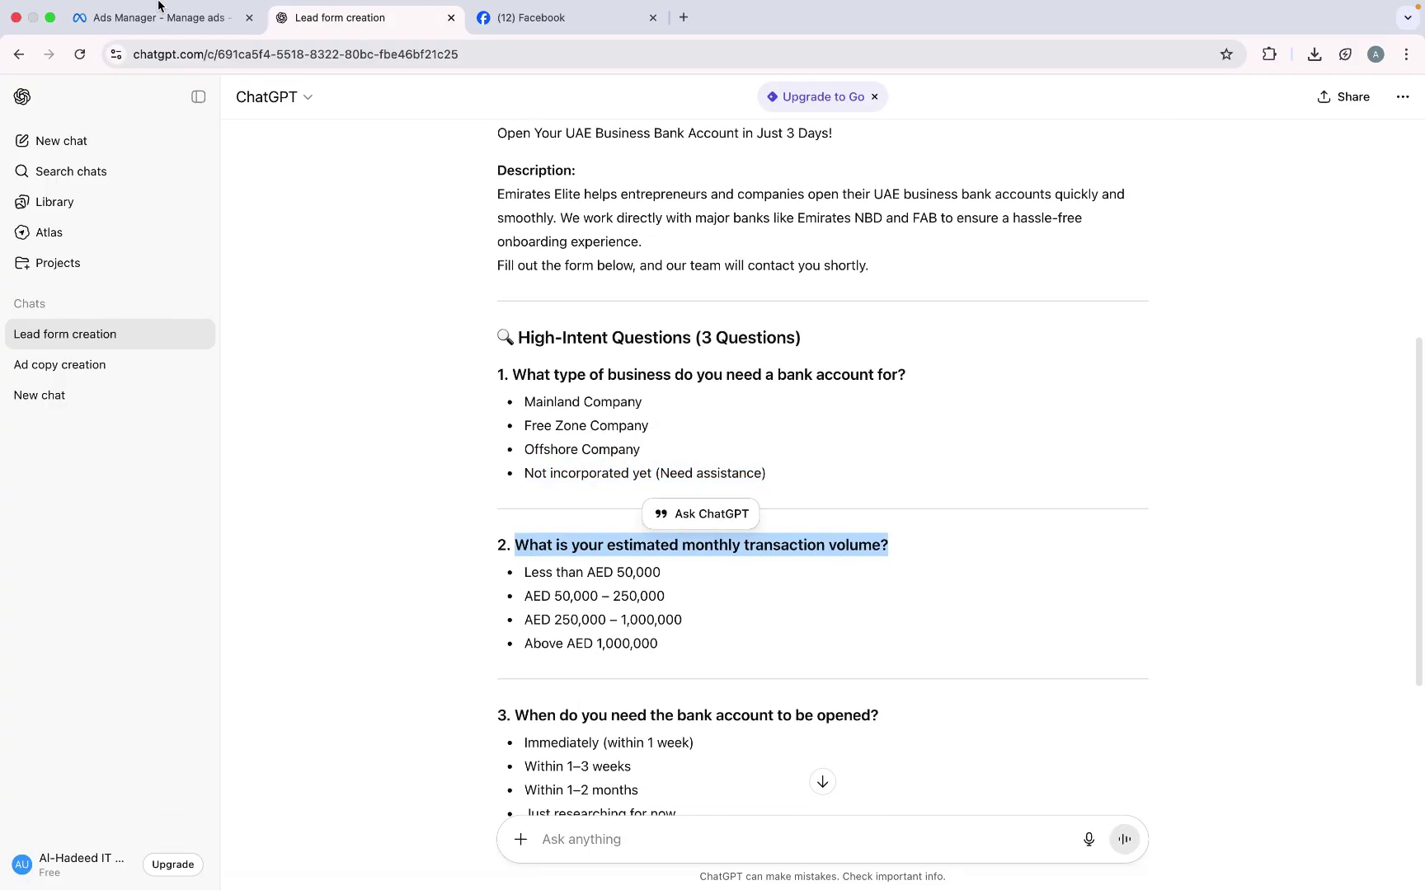
left_click(182, 21)
key("super+v")
Step: Fill Question 2's first two answers from ChatGPT: Less than AED 50,000 and AED 50,000 – 250,000
left_click(330, 17)
left_click_drag(528, 568, 657, 568)
left_click(160, 17)
type("Less than AED 50,000")
left_click(331, 18)
left_click_drag(528, 597, 668, 597)
type("AED 50,000 – 250,000")
Step: Add two more answers to Question 2 from ChatGPT: AED 250,000 – 1,000,000 and Above AED 1,000,000
left_click(807, 475)
type("AED 250,000 - 1,000,000")
left_click(806, 516)
left_click(331, 17)
left_click_drag(437, 642, 573, 642)
key("super+c")
left_click(161, 17)
key("super+v")
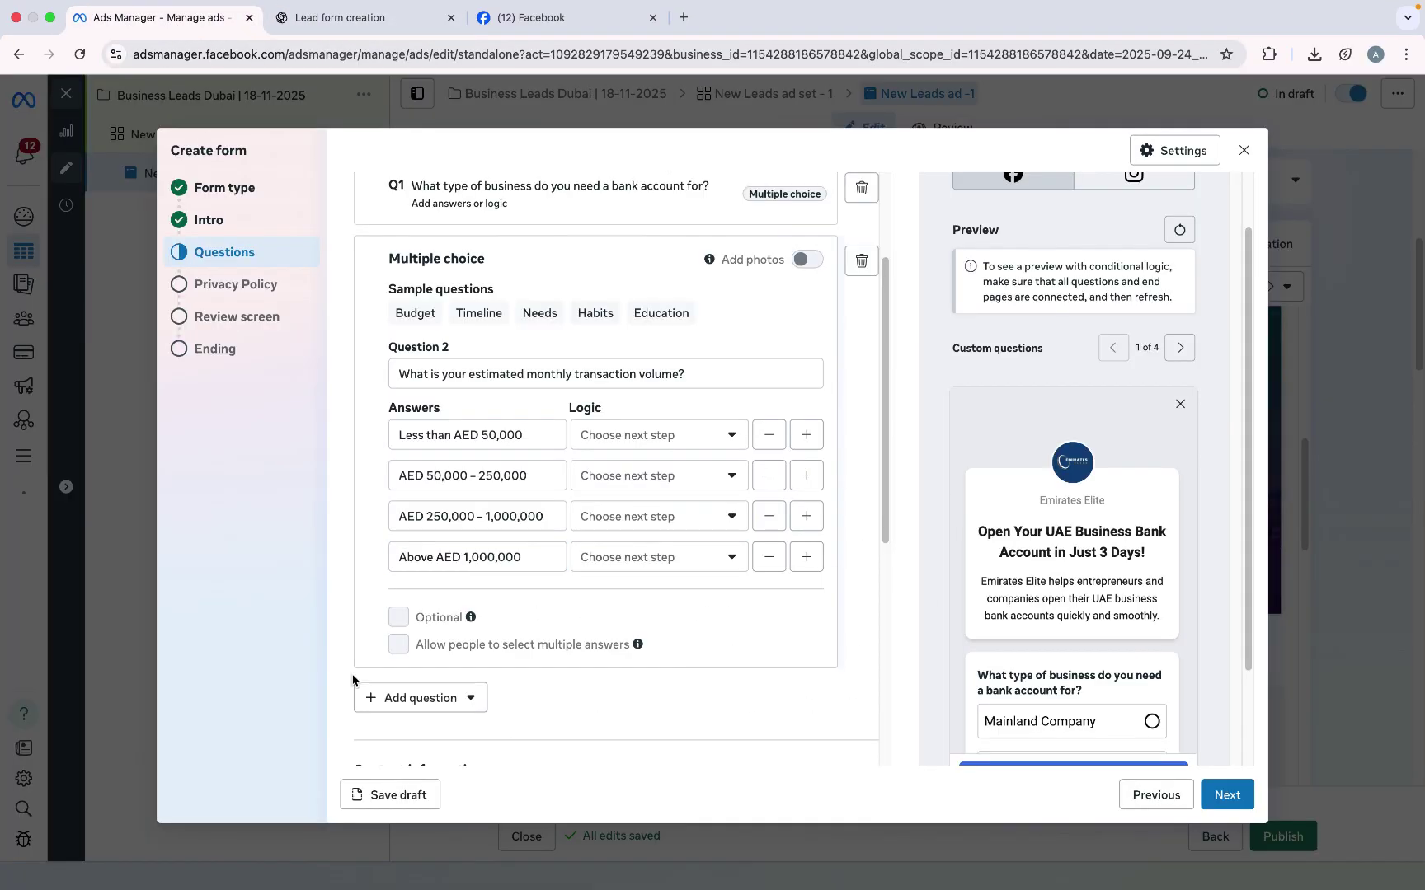
Step: Add a third multiple choice question with ChatGPT's wording "When do you need the bank account to be opened?"
left_click(413, 709)
left_click(447, 548)
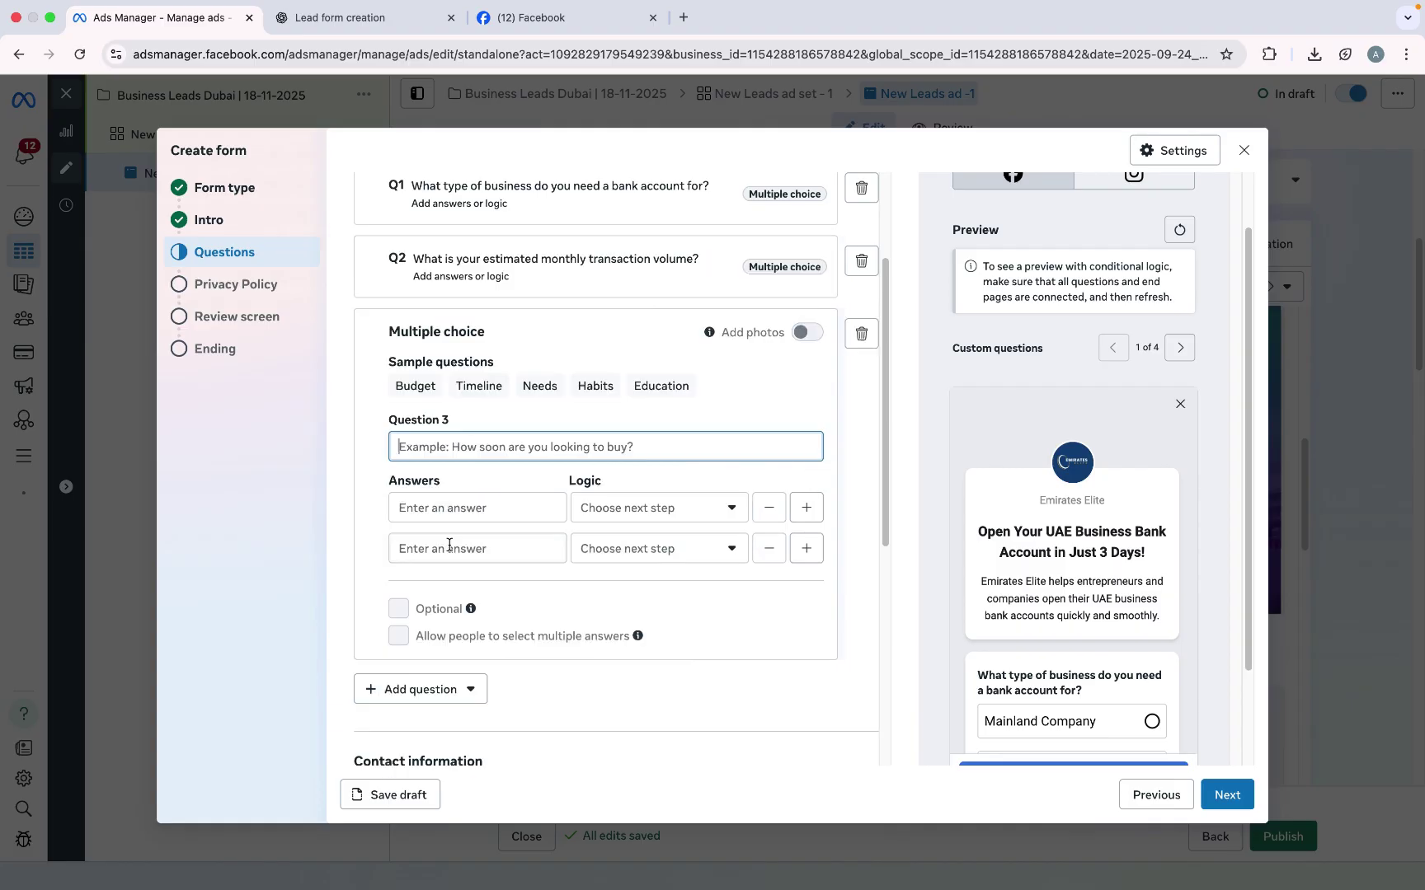
left_click(362, 31)
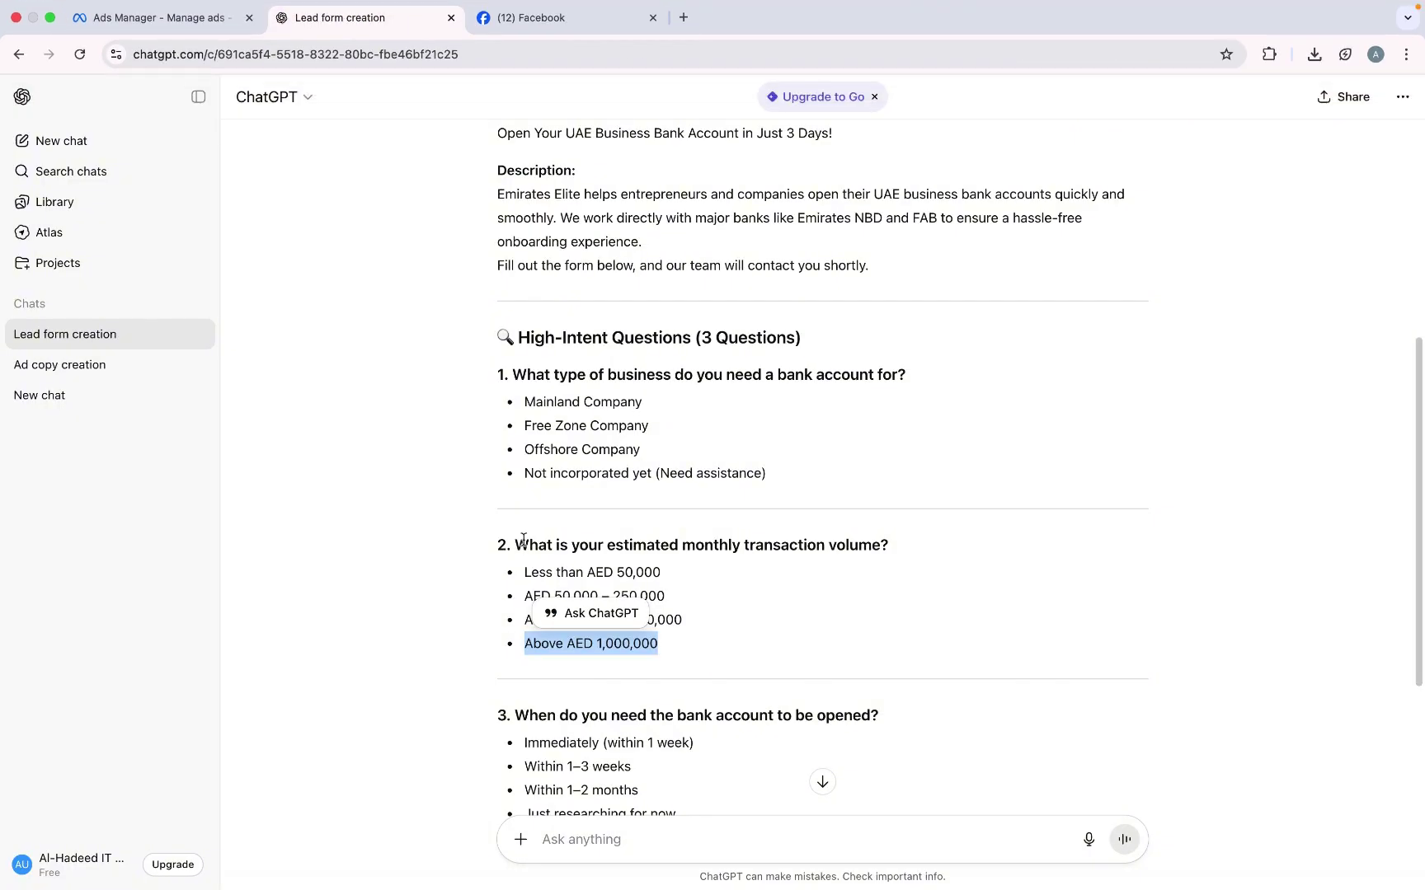
scroll(684, 635, "up", 5)
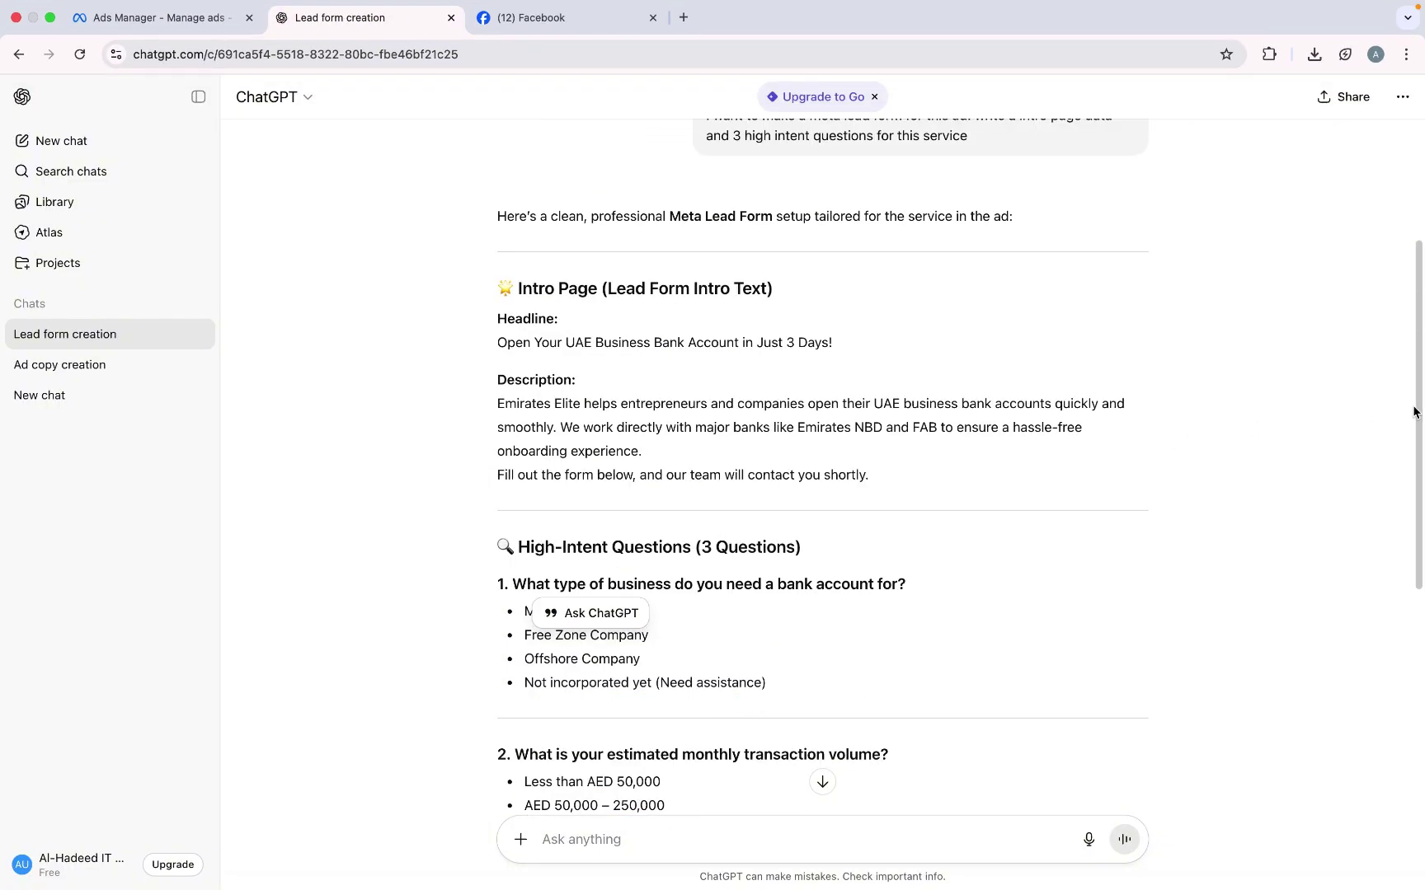
left_click_drag(1420, 413, 1409, 633)
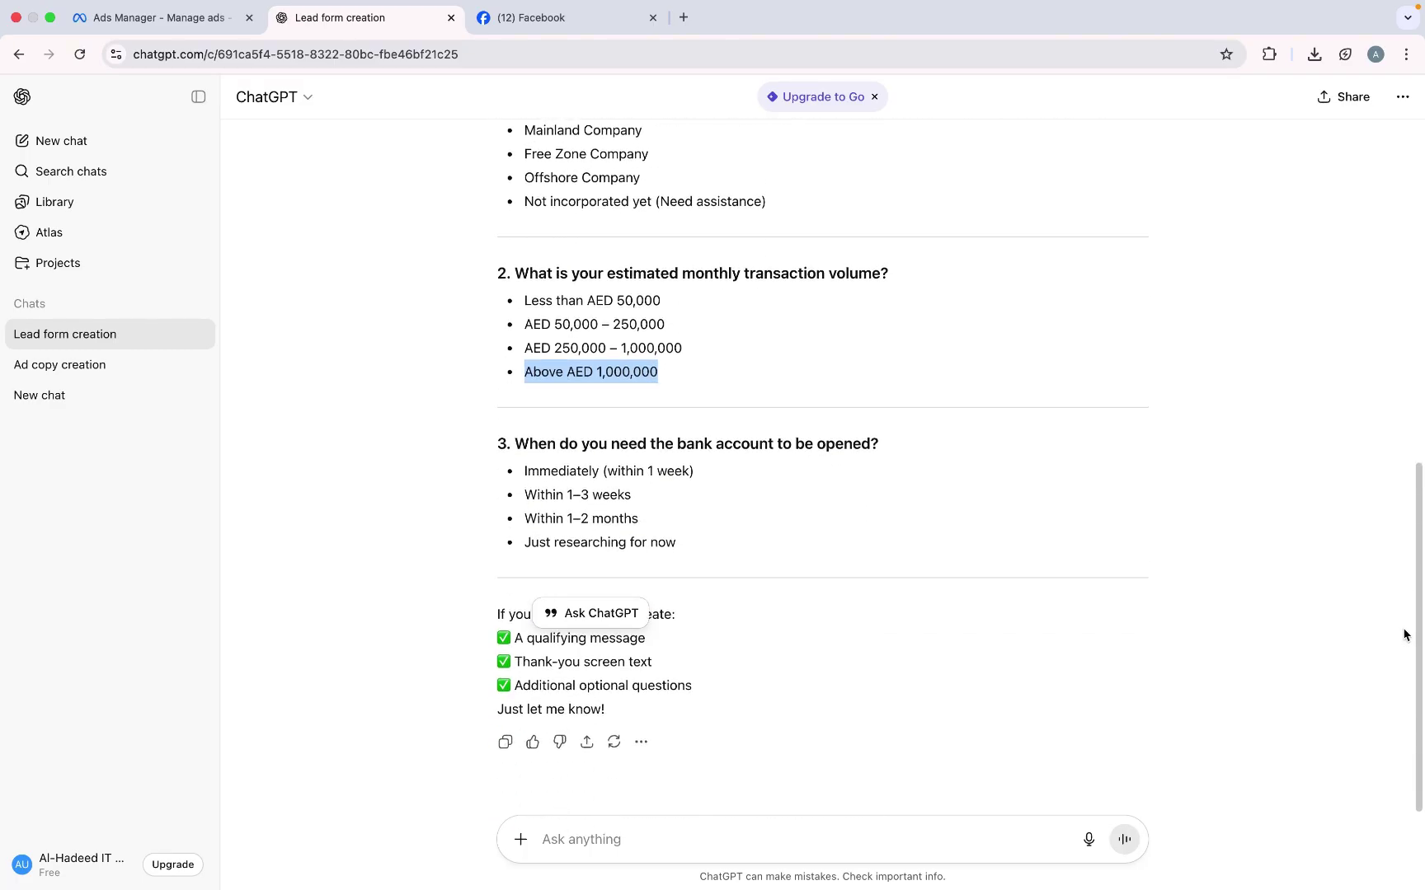
left_click_drag(509, 442, 917, 450)
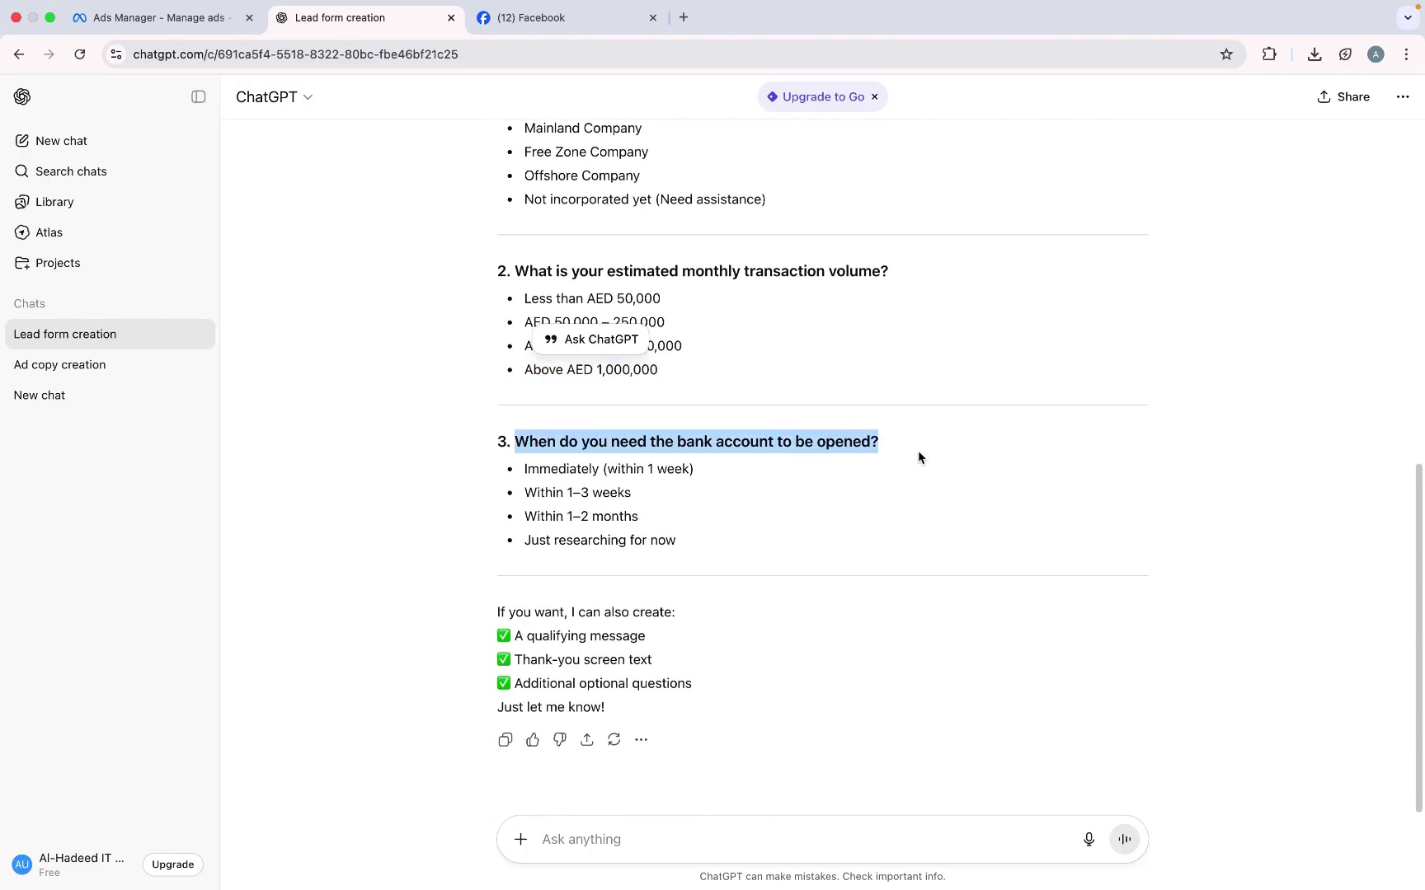
left_click(198, 14)
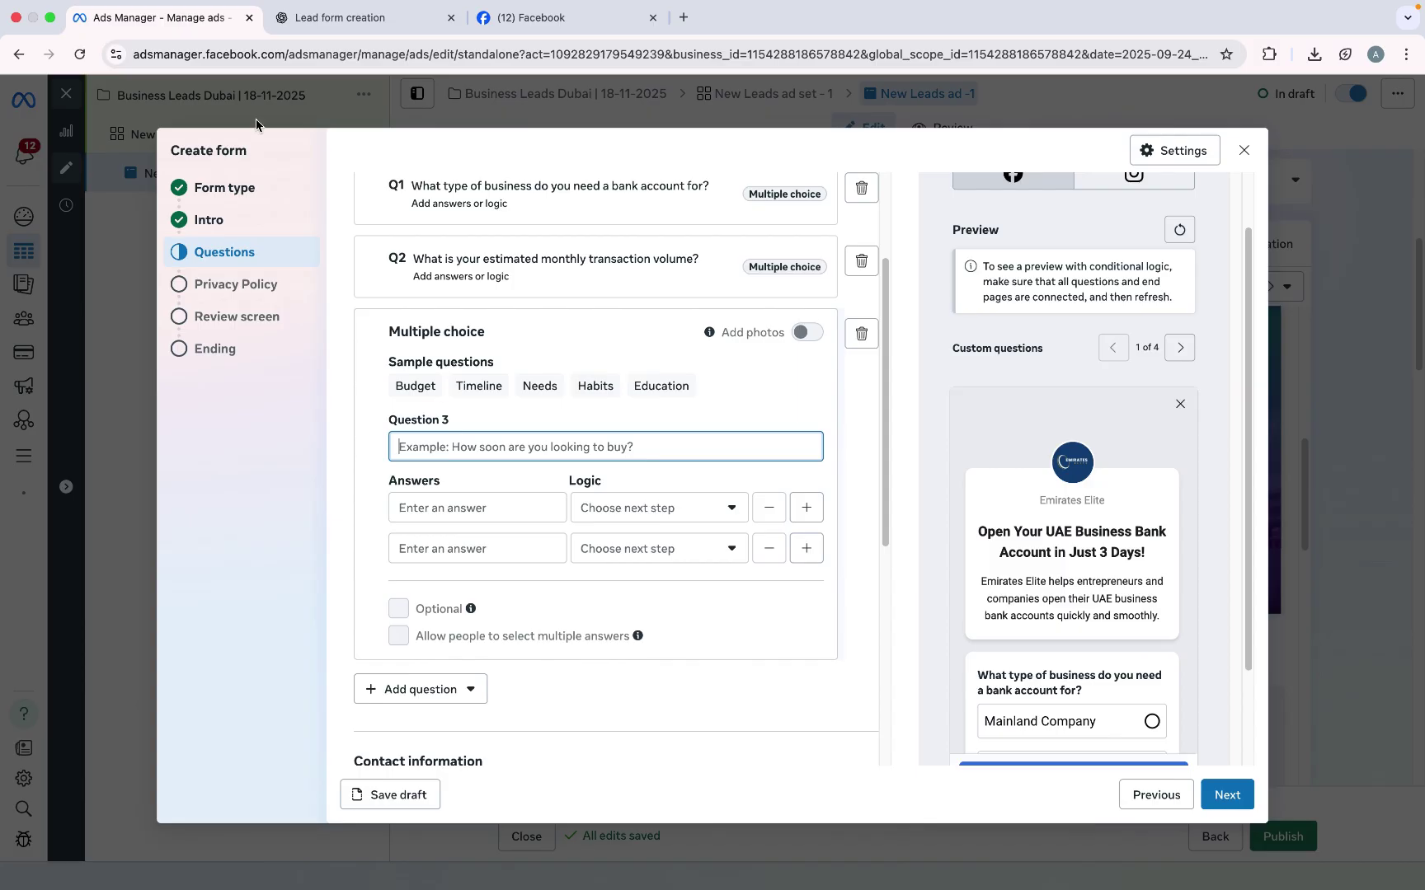
key("super+v")
Step: Fill Question 3's first two answers from ChatGPT: Immediately (within 1 week) and Within 1–3 weeks
left_click(487, 509)
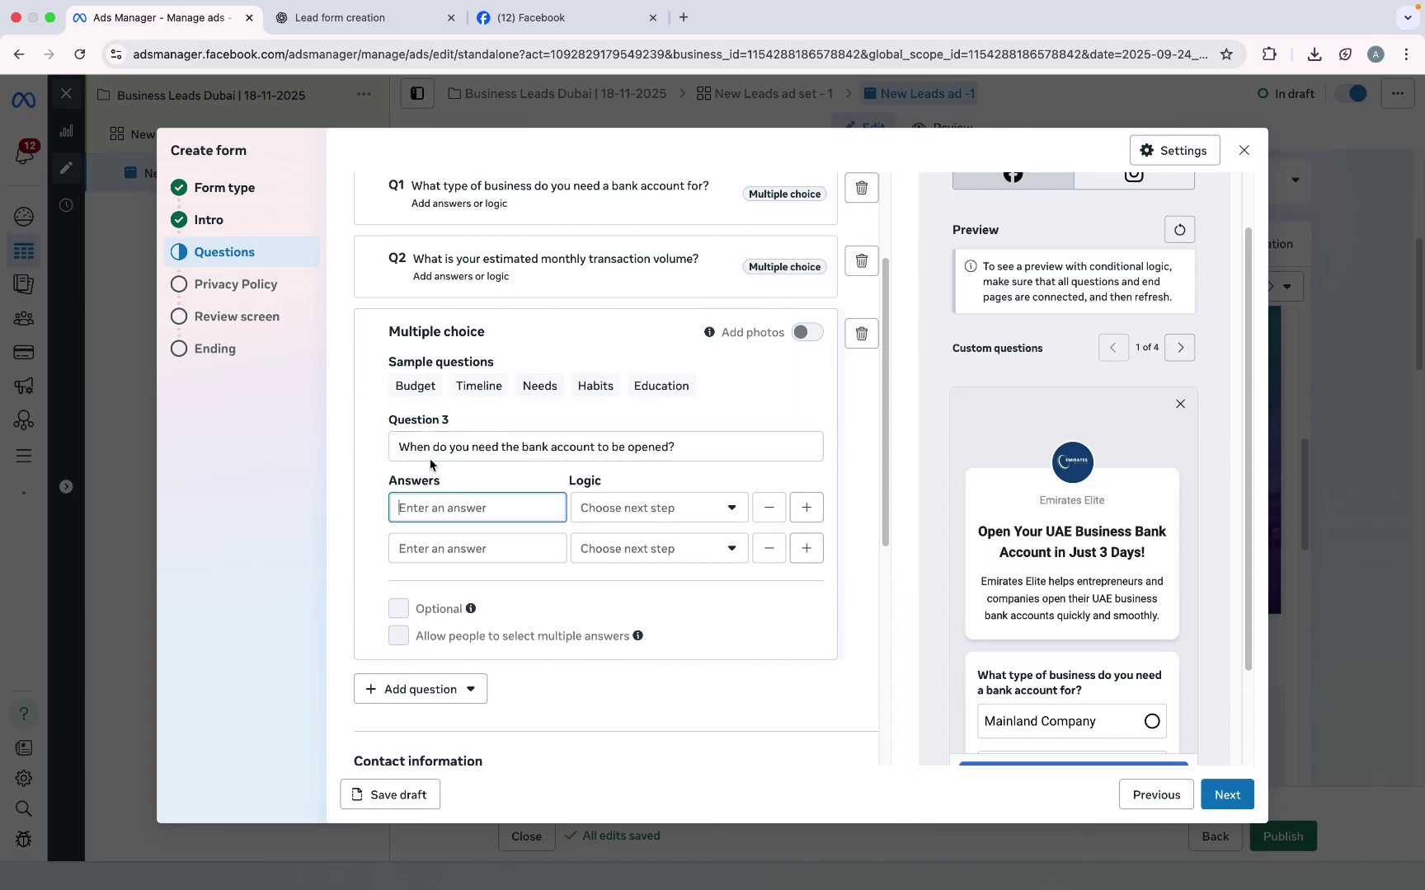
left_click(339, 18)
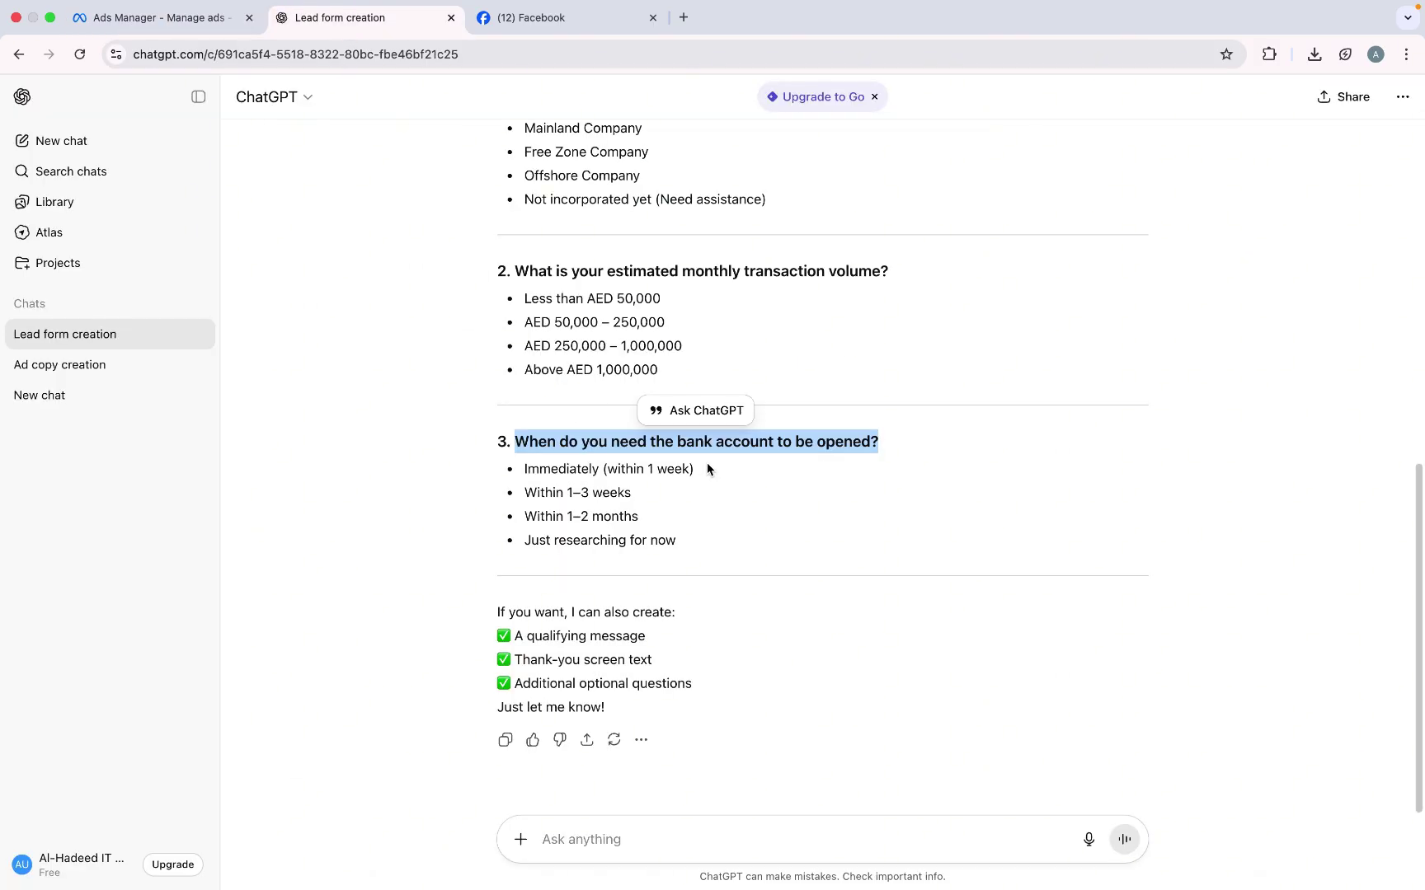
left_click_drag(708, 469, 506, 464)
key("super+c")
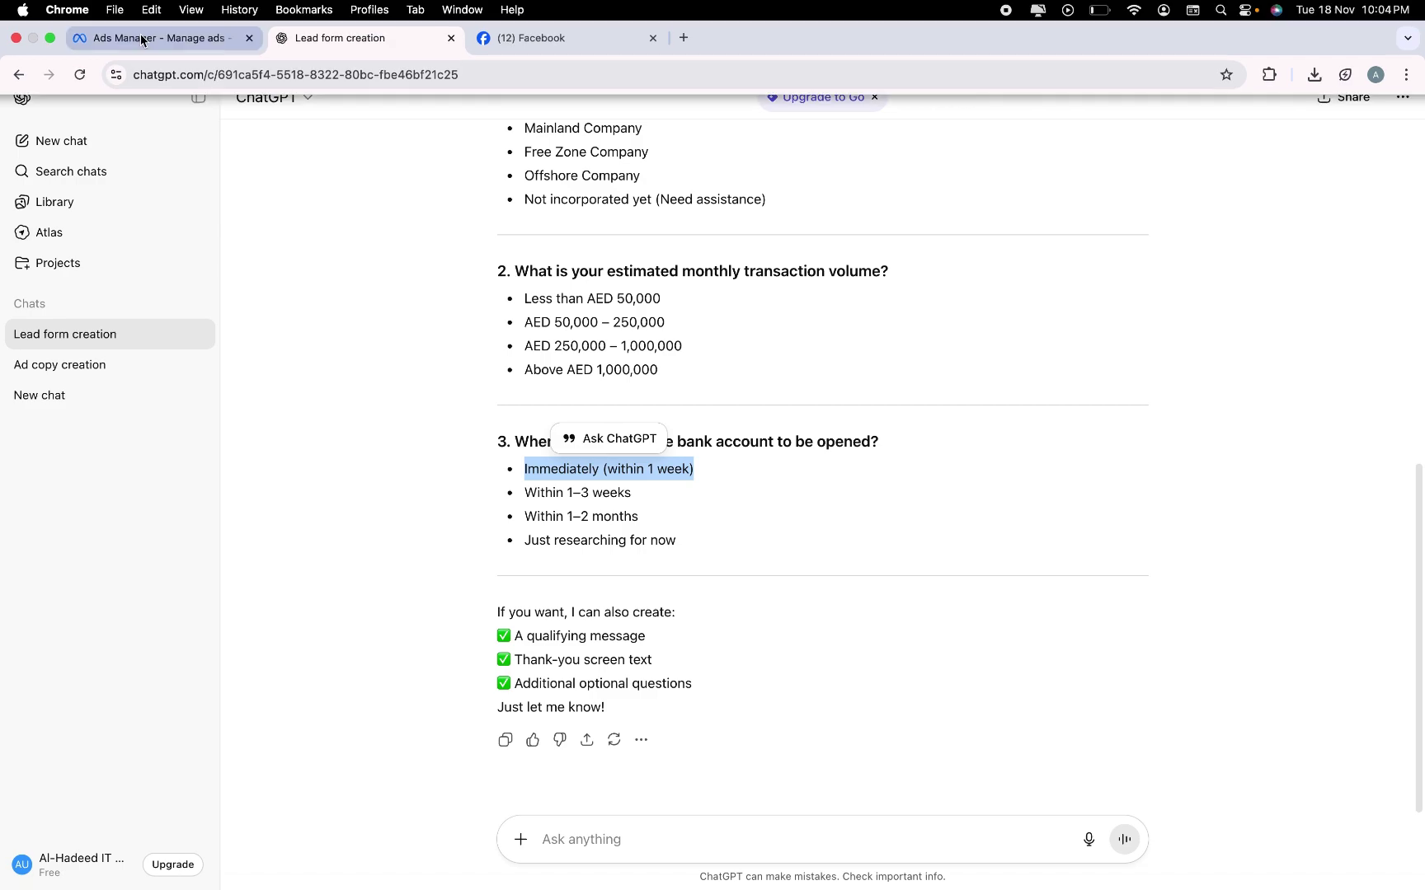
left_click(152, 37)
key("super+v")
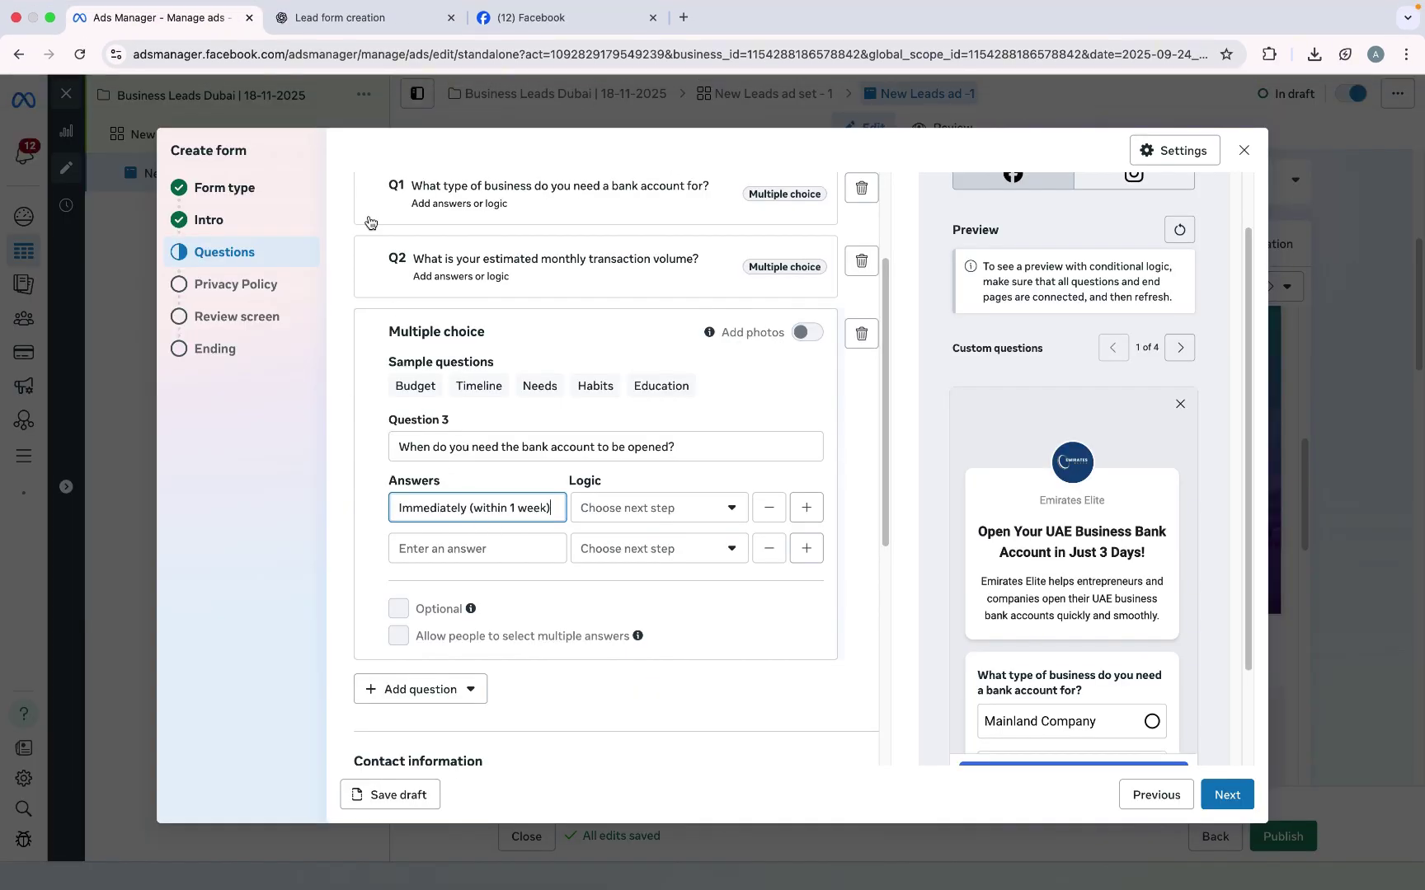
left_click(354, 37)
left_click_drag(632, 493, 492, 495)
key("super+c")
key("ctrl+shift+Tab")
key("super+v")
Step: Add two more answers to Question 3 from ChatGPT: Within 1–2 months and Just researching for now
key("ctrl+Tab")
left_click_drag(652, 519, 523, 518)
key("super+c")
key("ctrl+shift+Tab")
key("super+v")
left_click(805, 589)
key("ctrl+Tab")
left_click_drag(677, 544, 523, 544)
key("super+c")
key("ctrl+shift+Tab")
key("super+v")
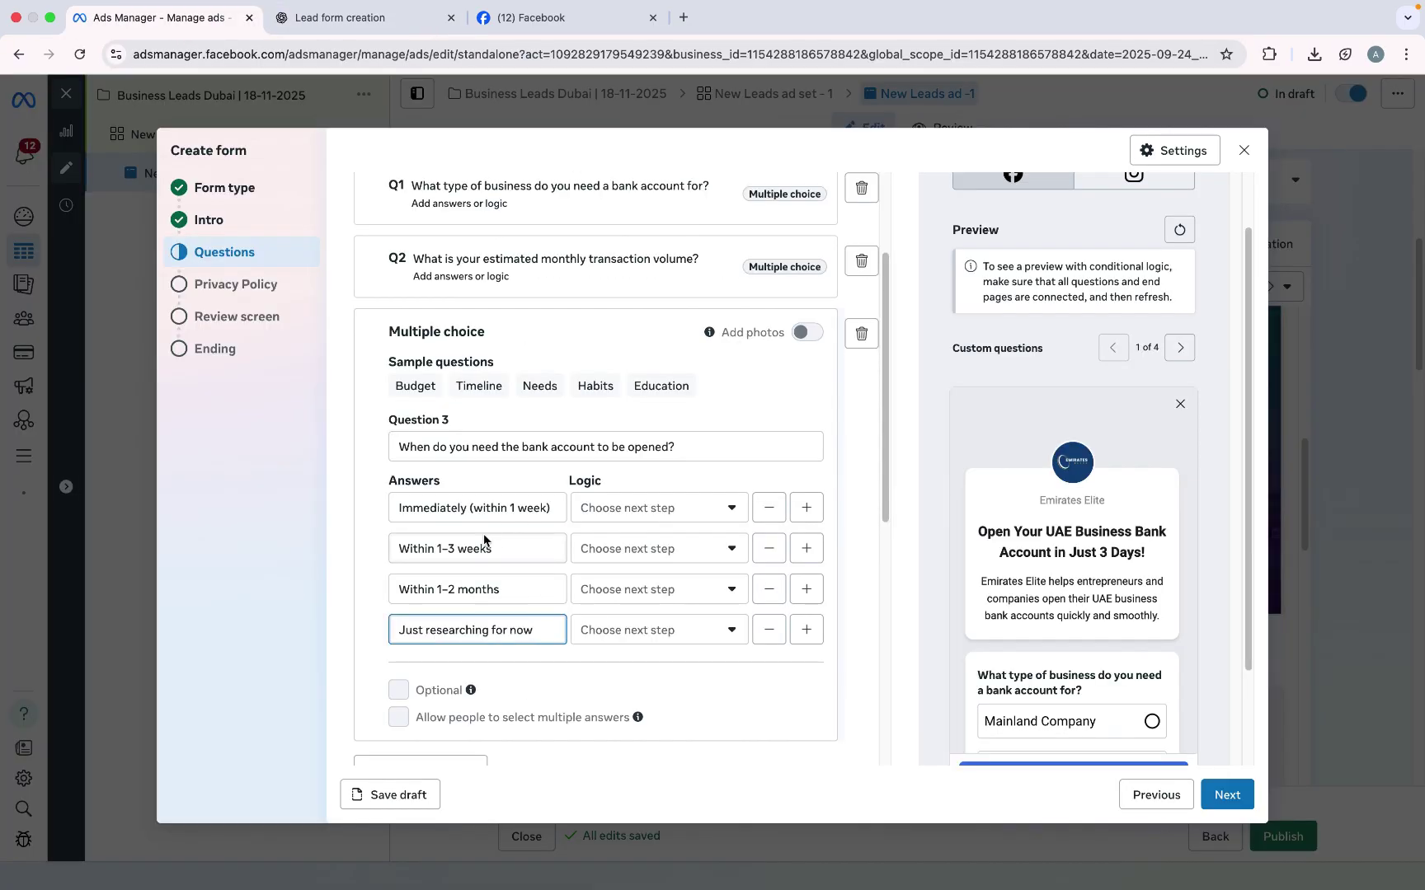
Step: In Question 1, set the logic of Mainland Company and Free Zone Company to go to Question 2
scroll(614, 371, "down", 1)
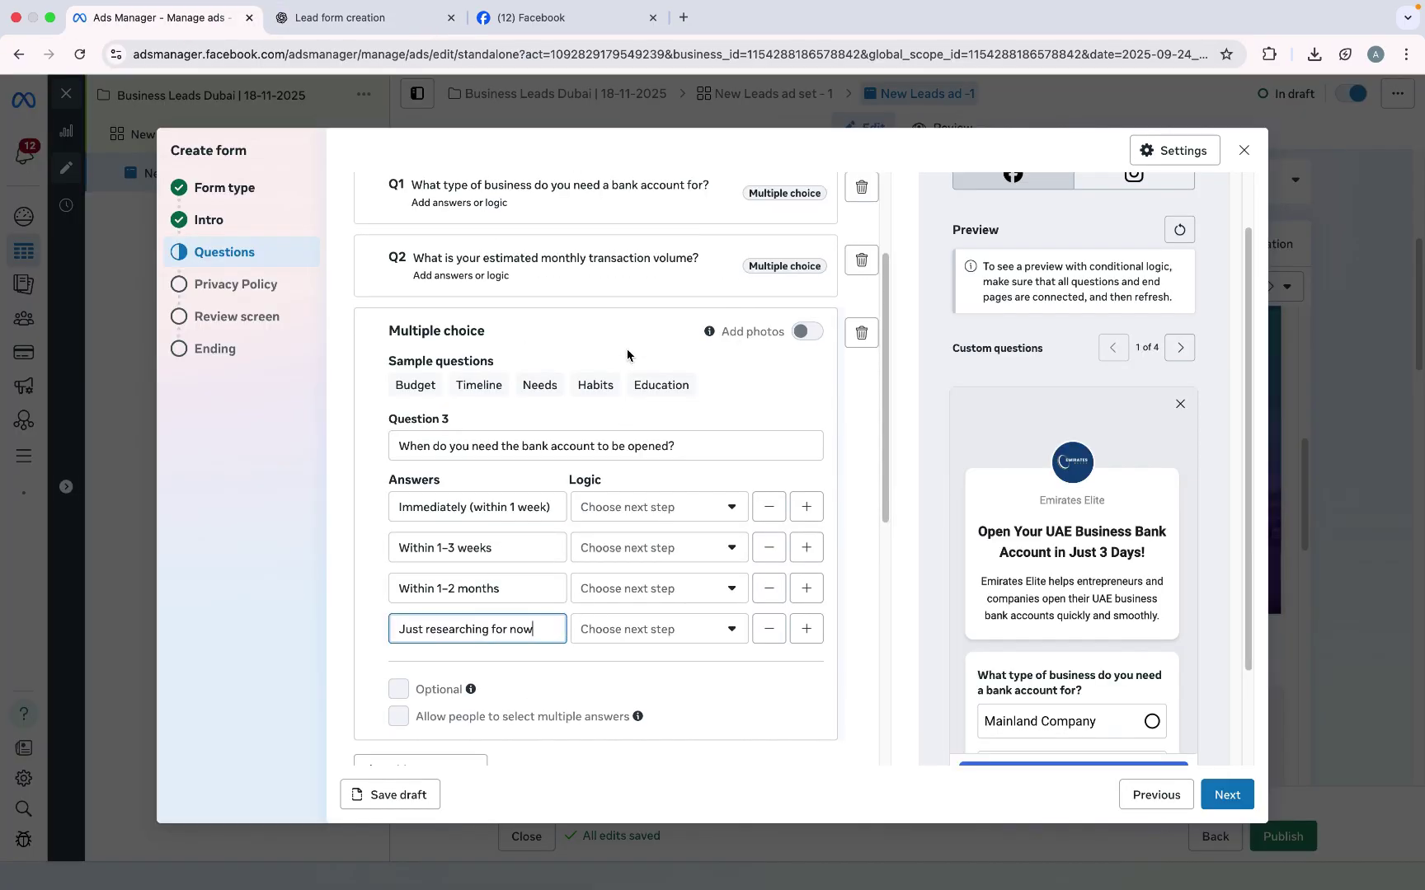
left_click(585, 214)
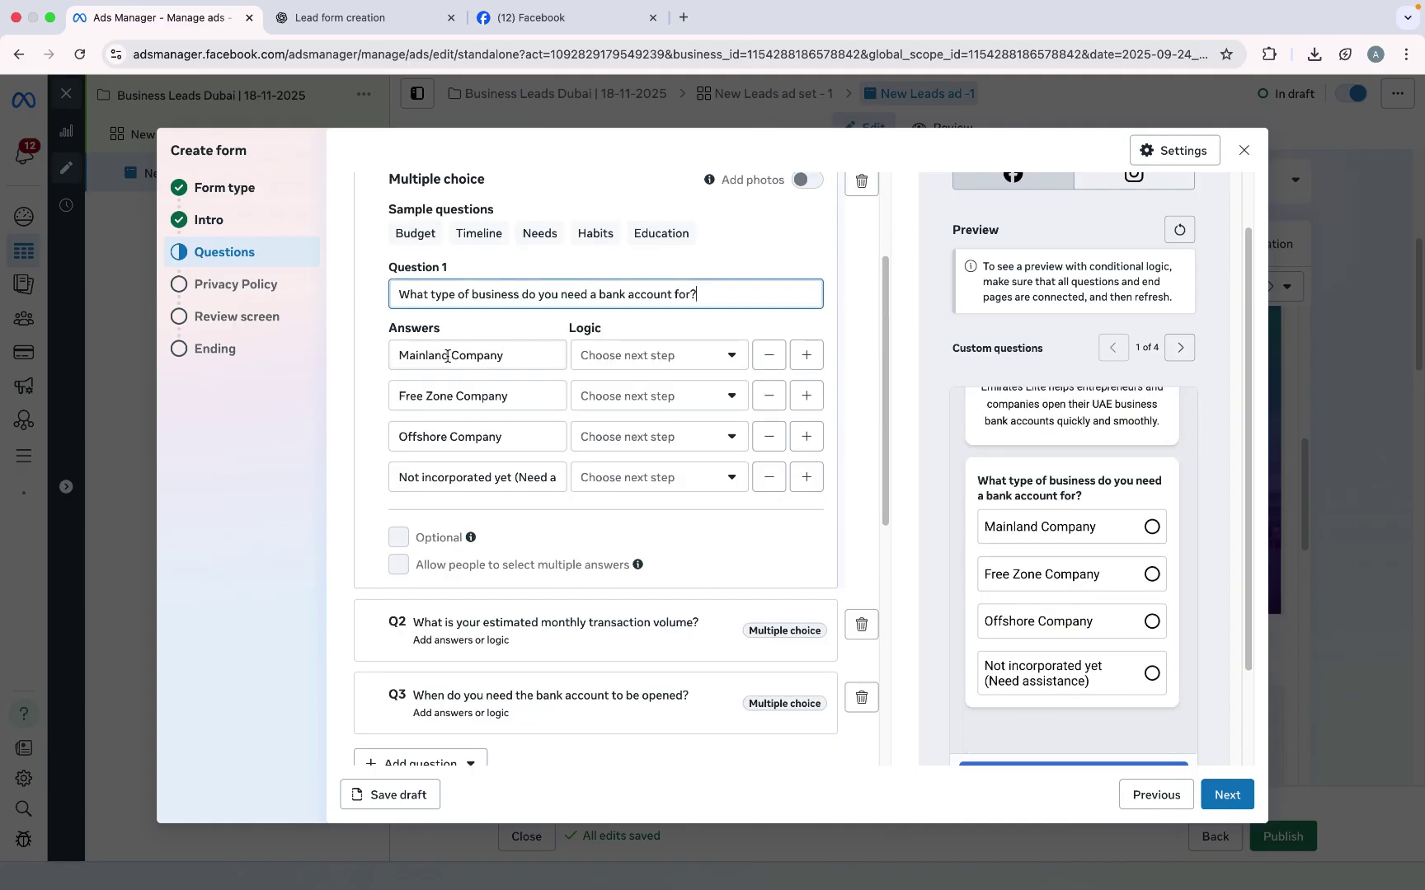
left_click(608, 365)
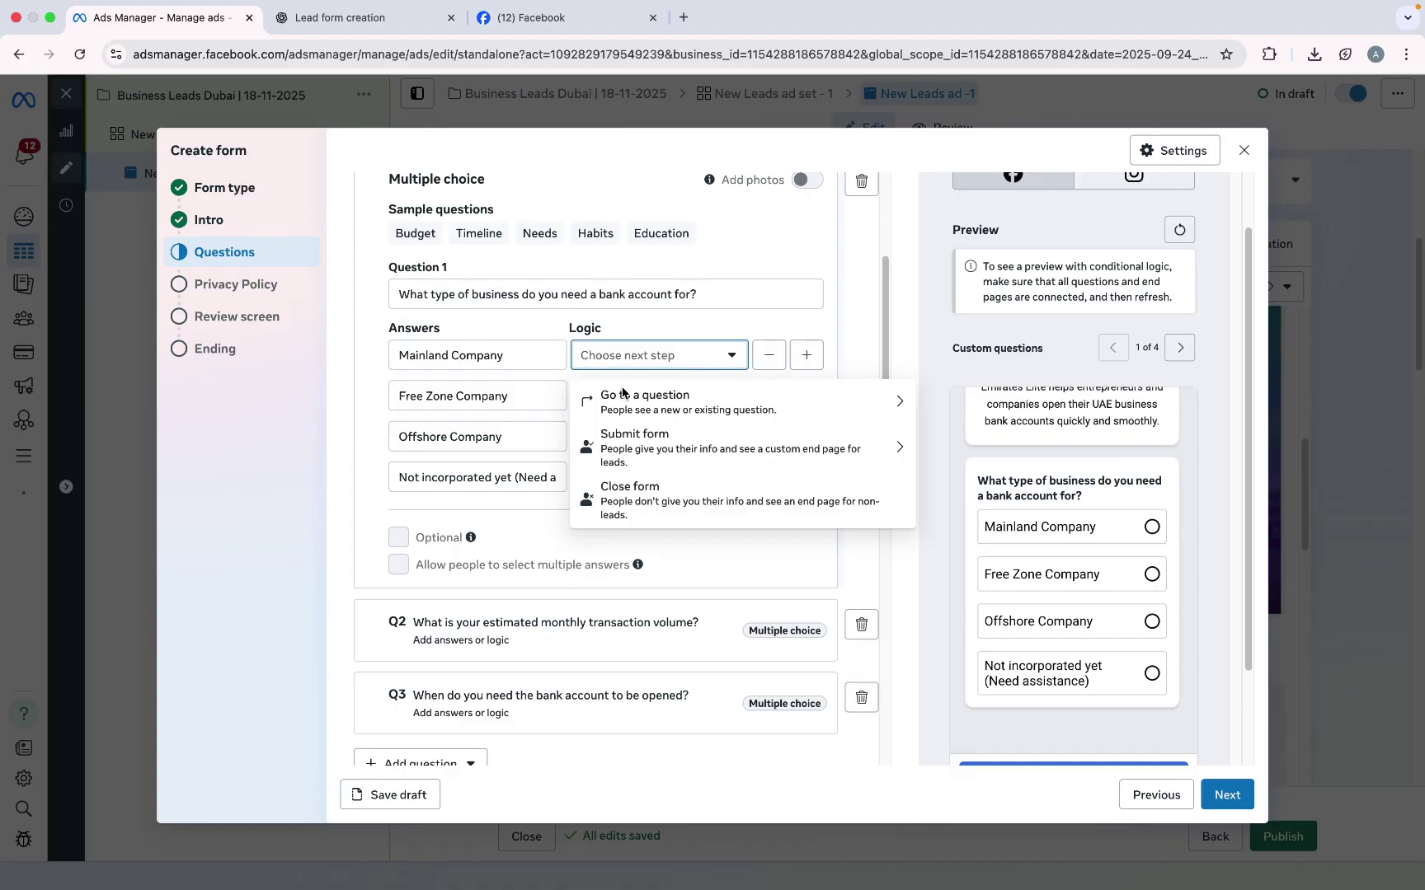
left_click(631, 401)
left_click(637, 528)
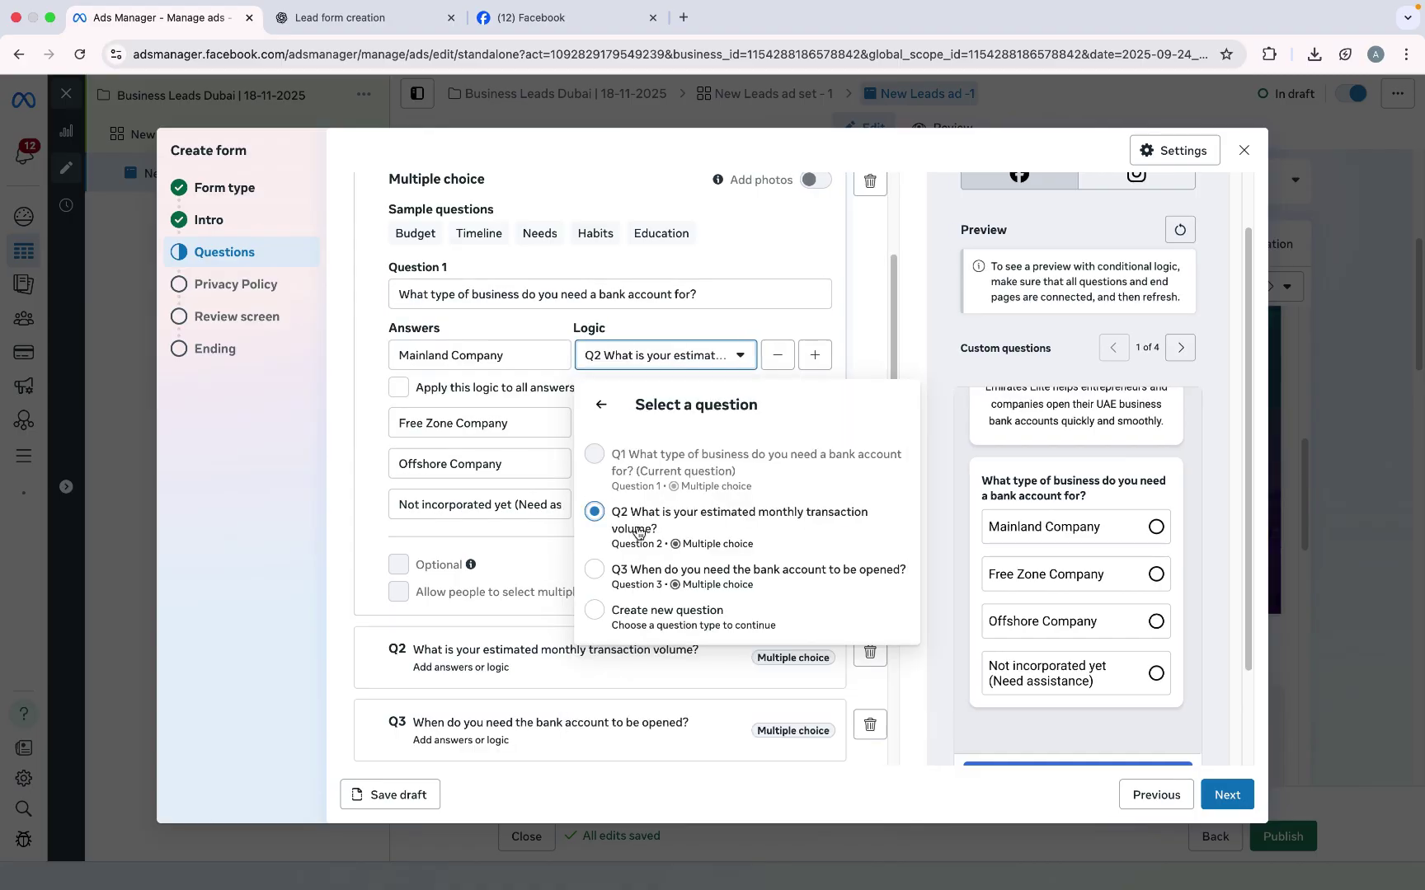
left_click(518, 444)
left_click(641, 435)
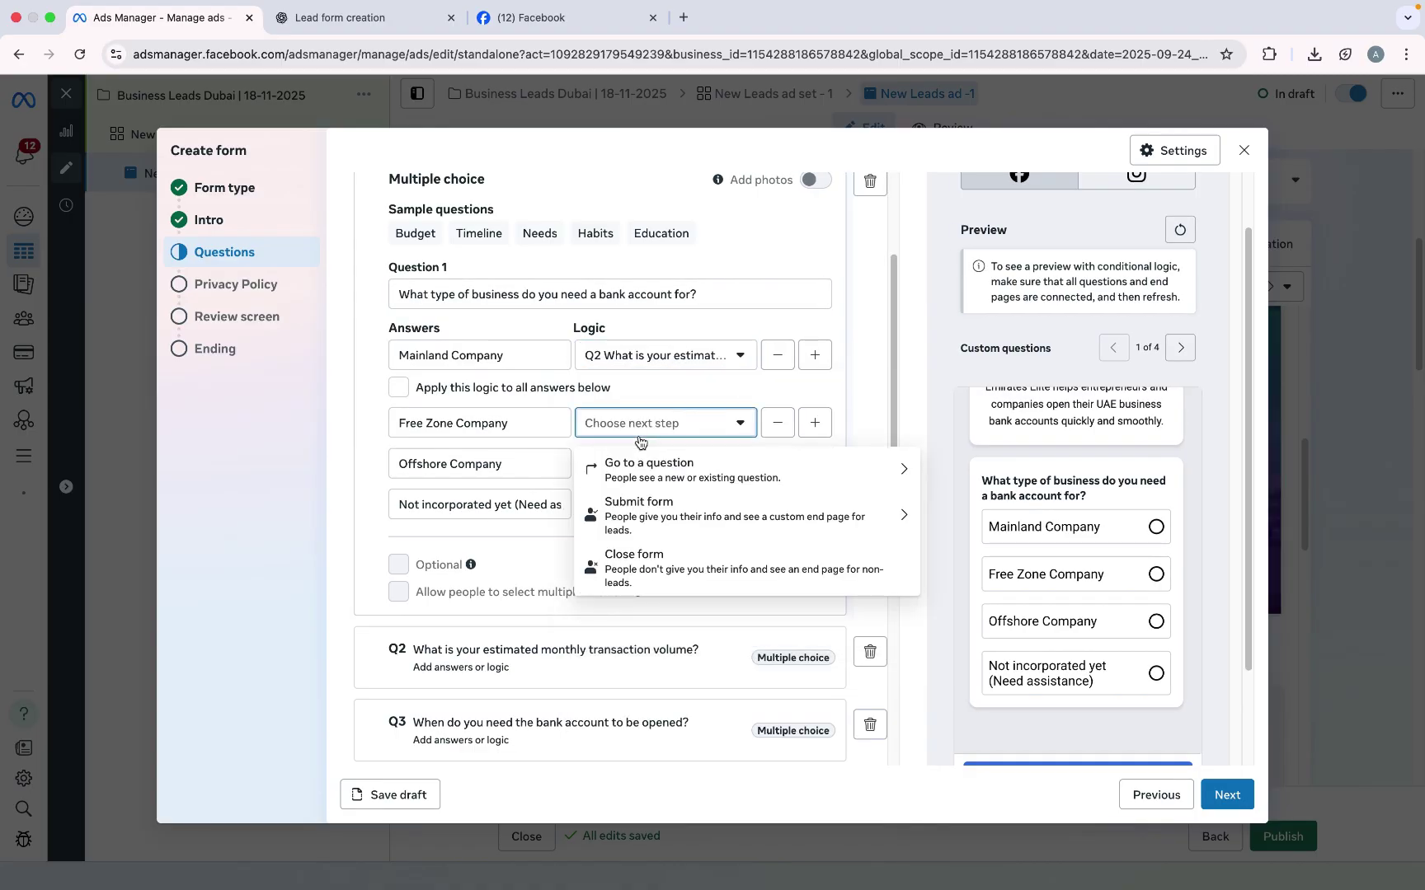
left_click(670, 461)
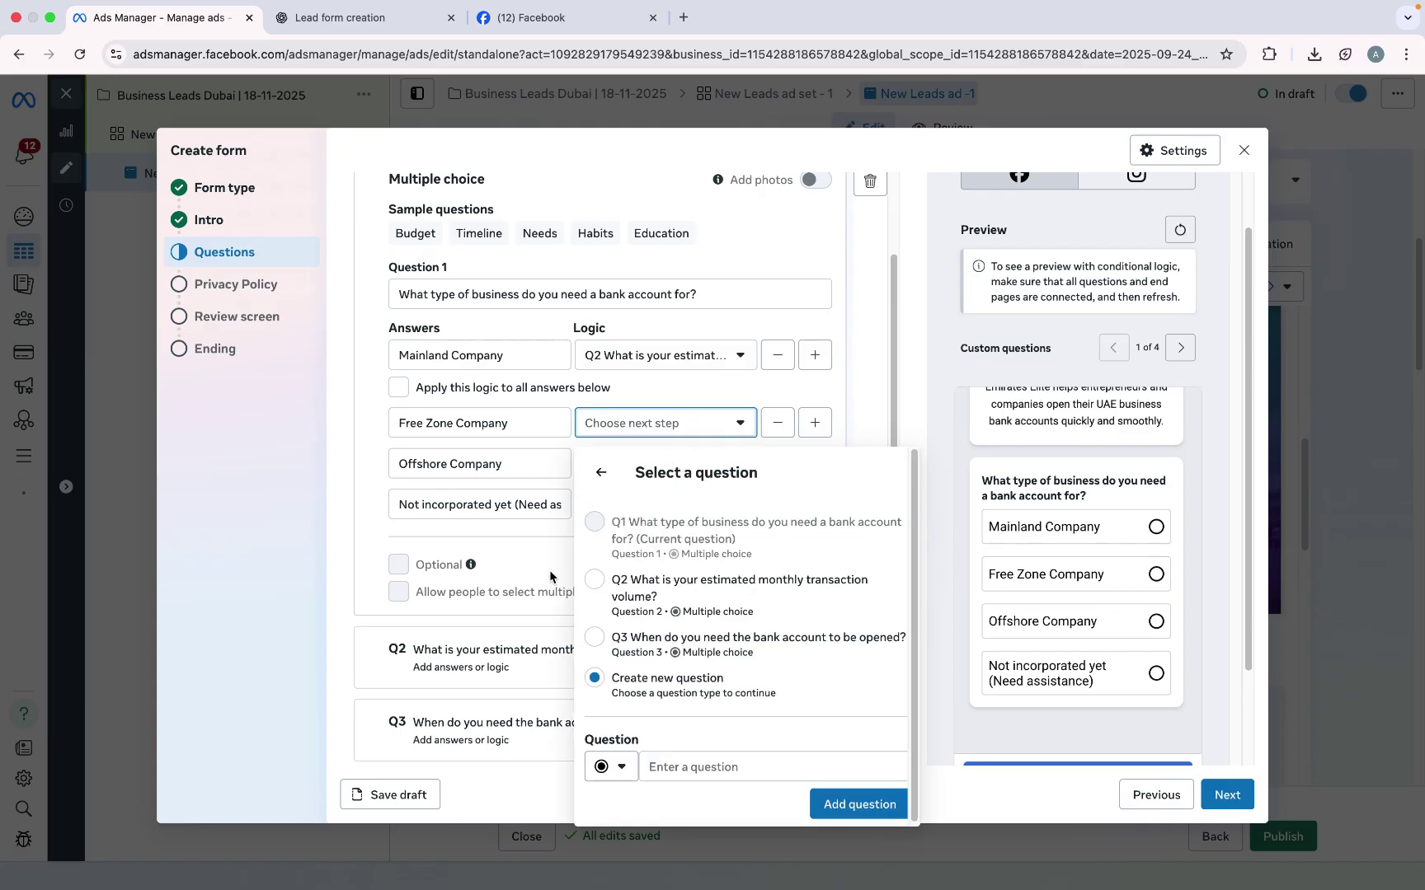
left_click(594, 579)
left_click(524, 437)
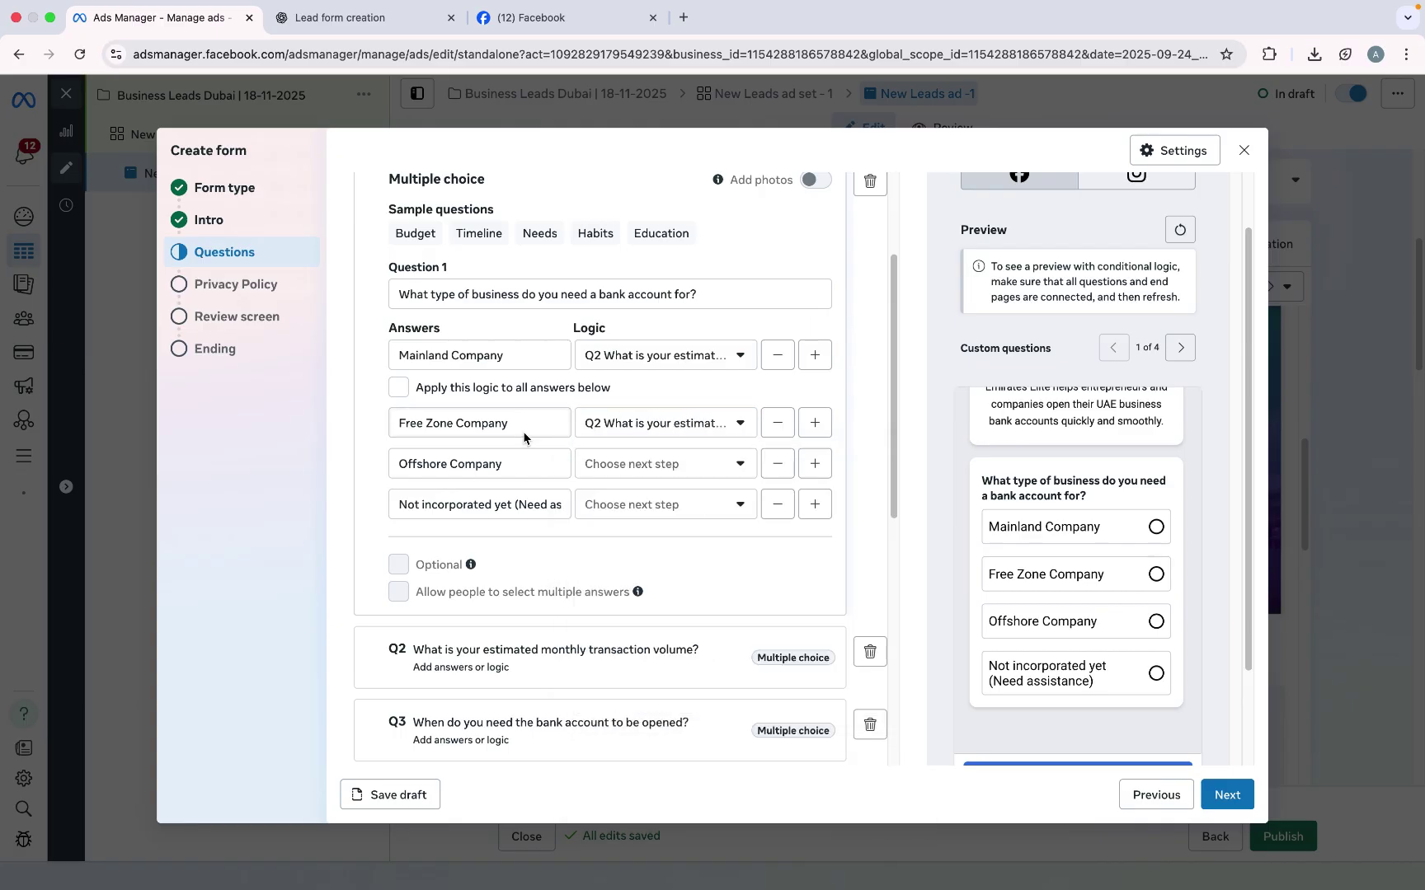
Step: Set the logic of Question 1's Offshore Company and Not incorporated yet answers to go to Question 2
left_click(614, 470)
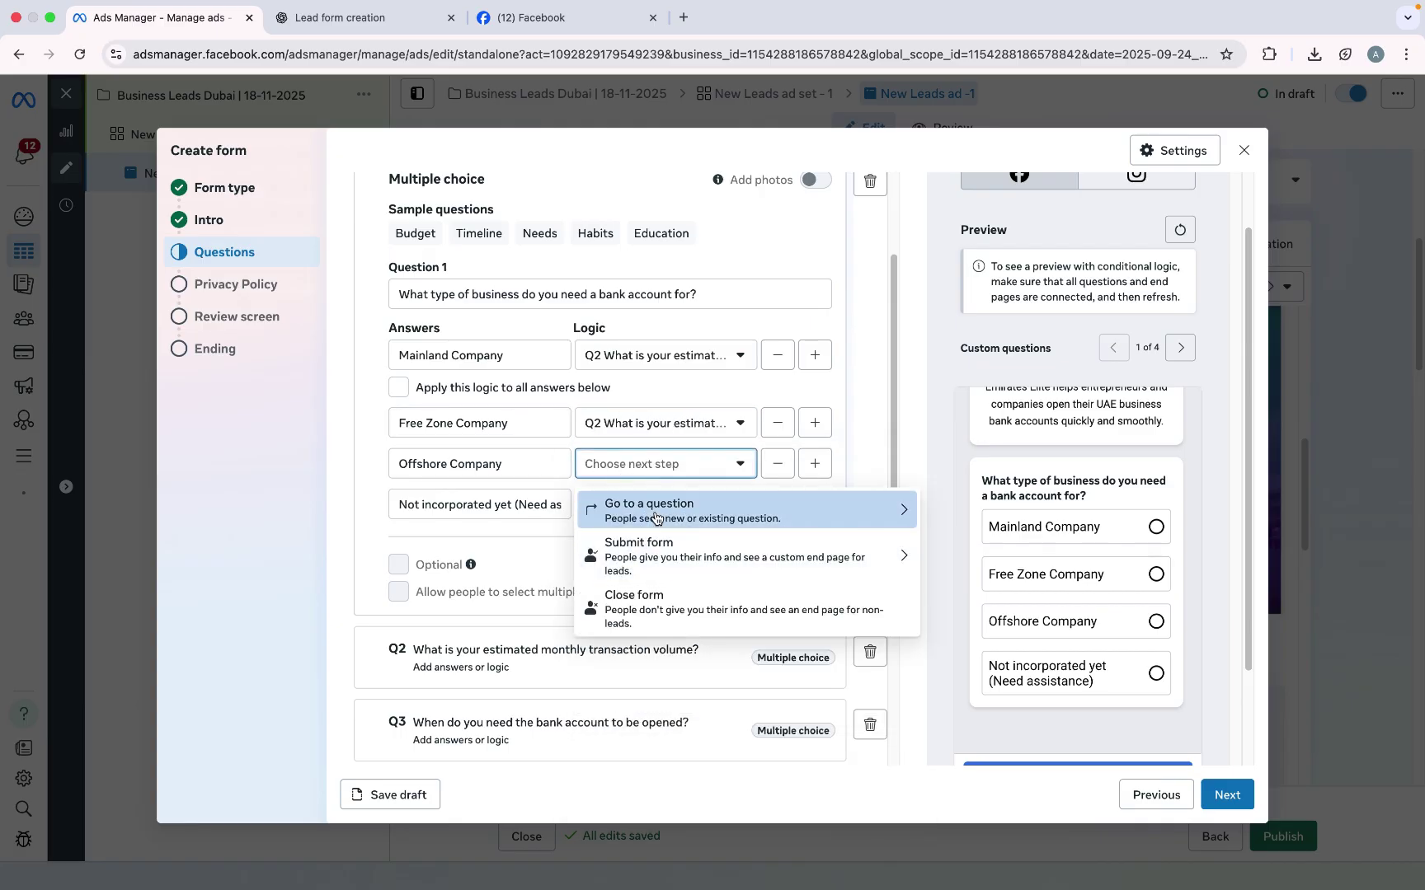
left_click(656, 513)
left_click(668, 634)
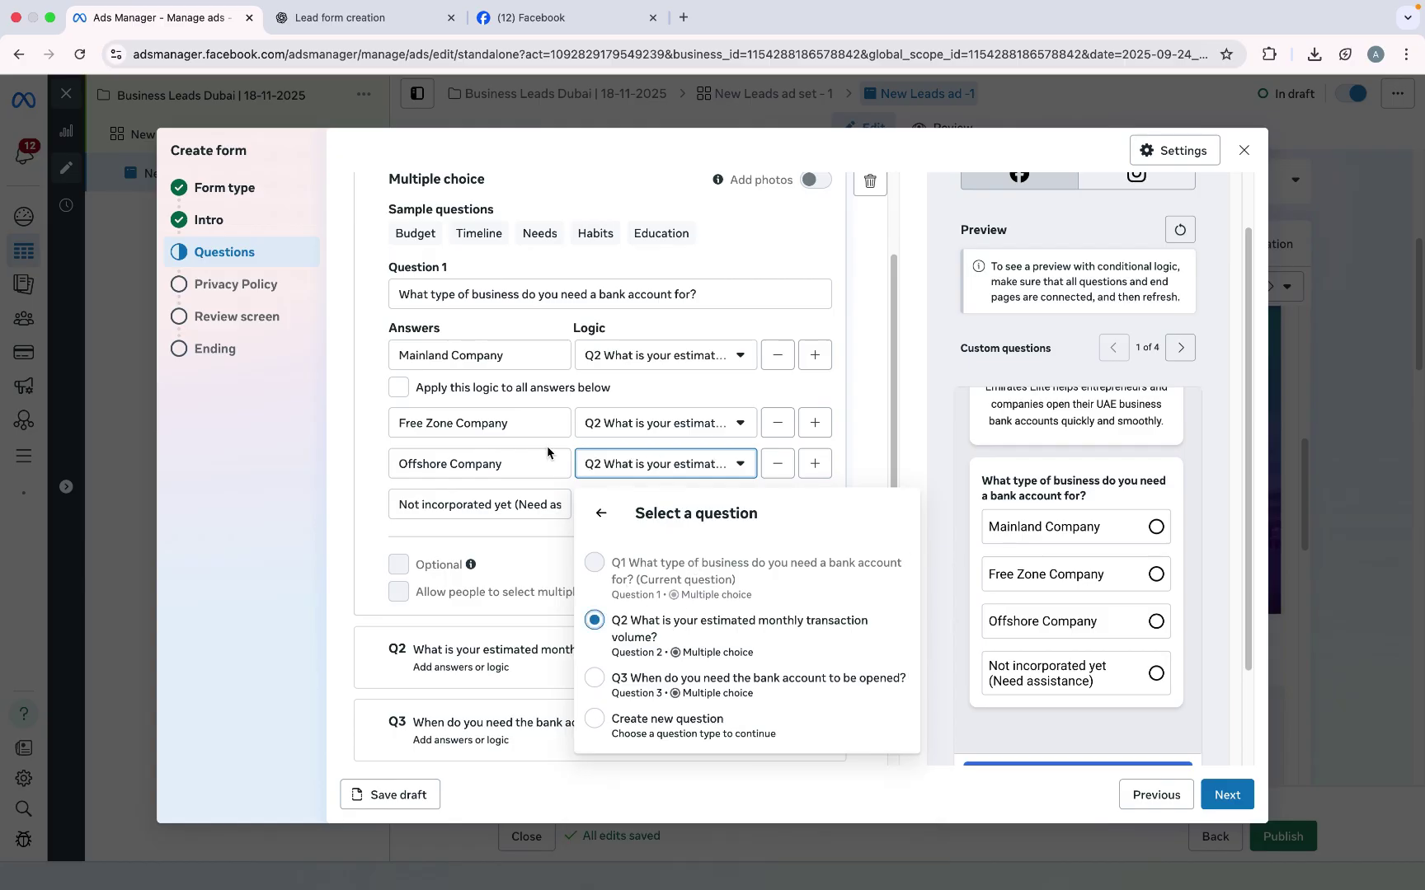
left_click(590, 513)
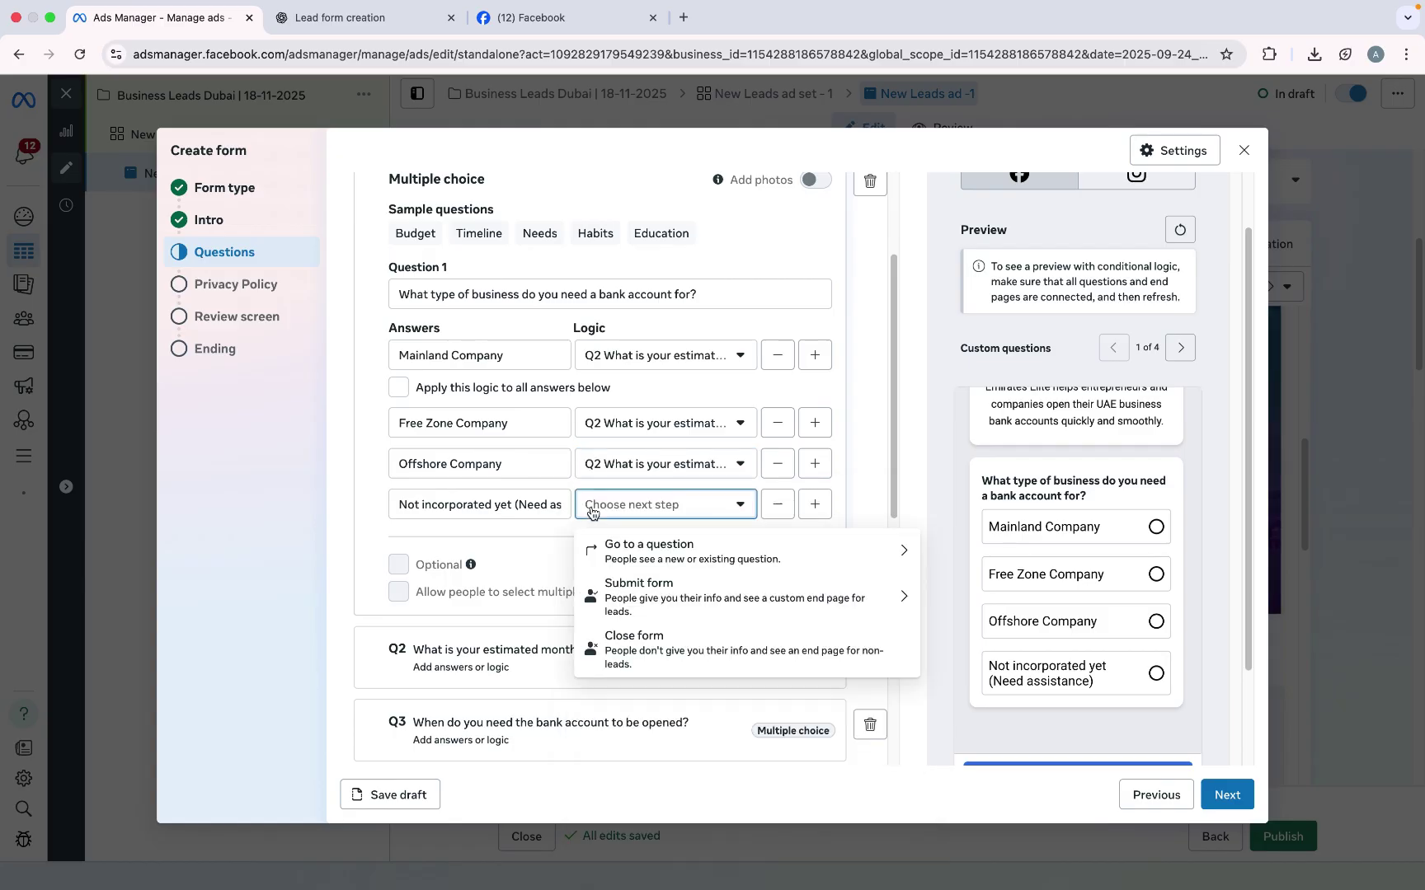
left_click(639, 560)
left_click(672, 310)
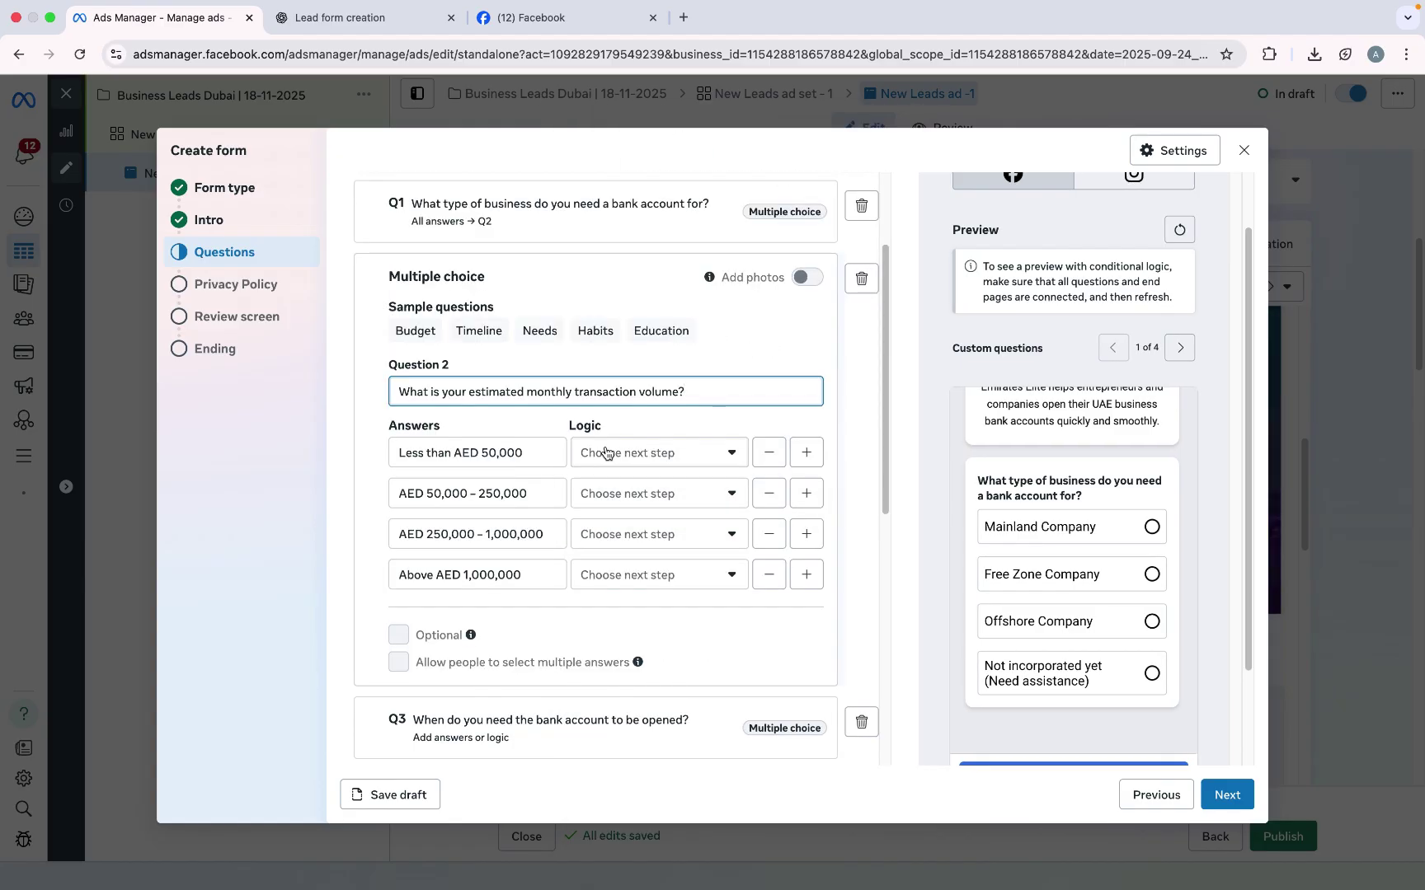
Step: Set the logic of all four Question 2 transaction volume answers to go to Question 3
left_click(632, 454)
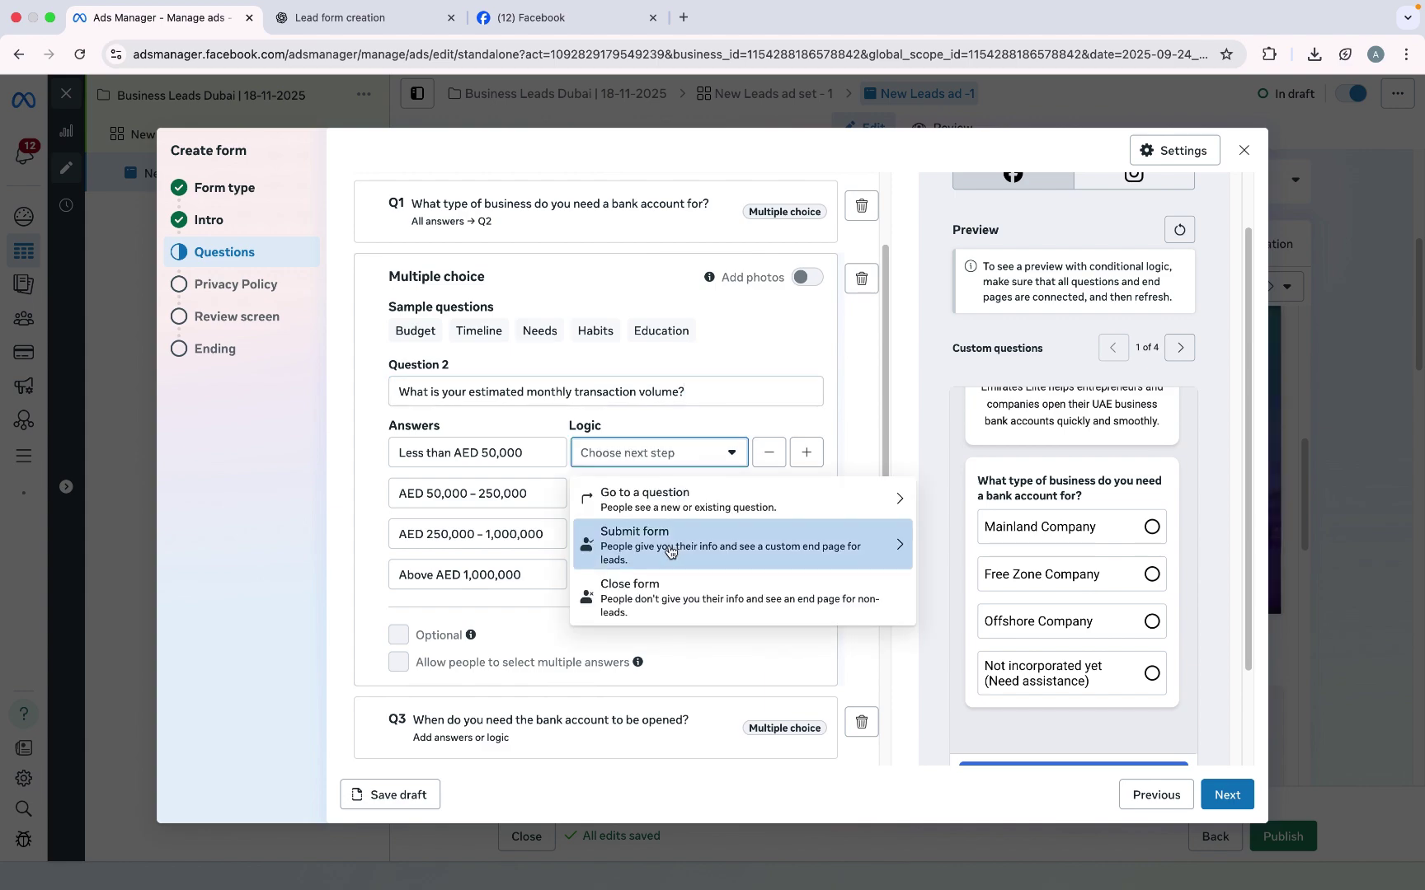
left_click(685, 513)
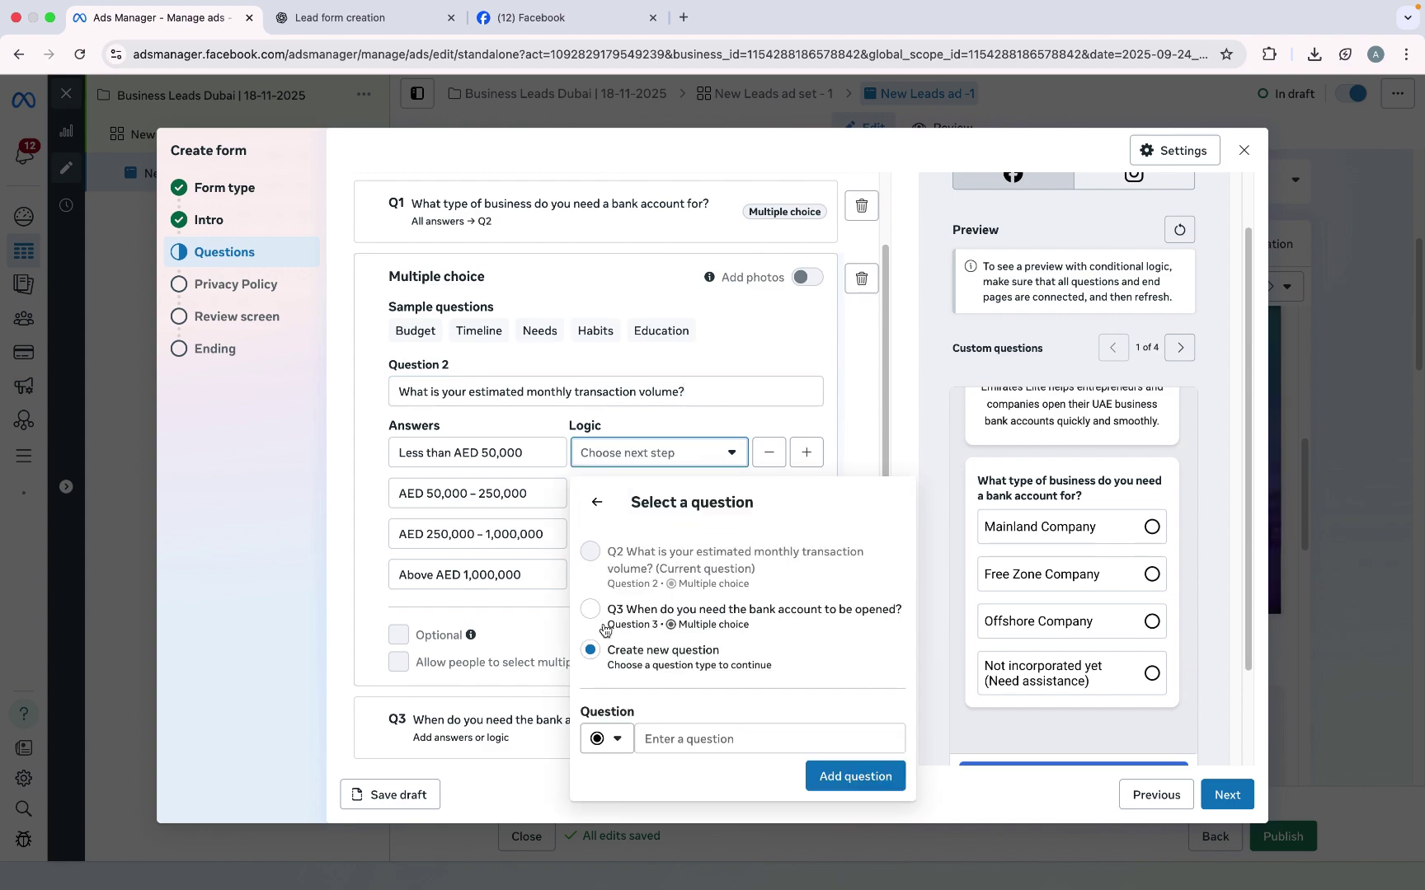
left_click(631, 627)
left_click(651, 520)
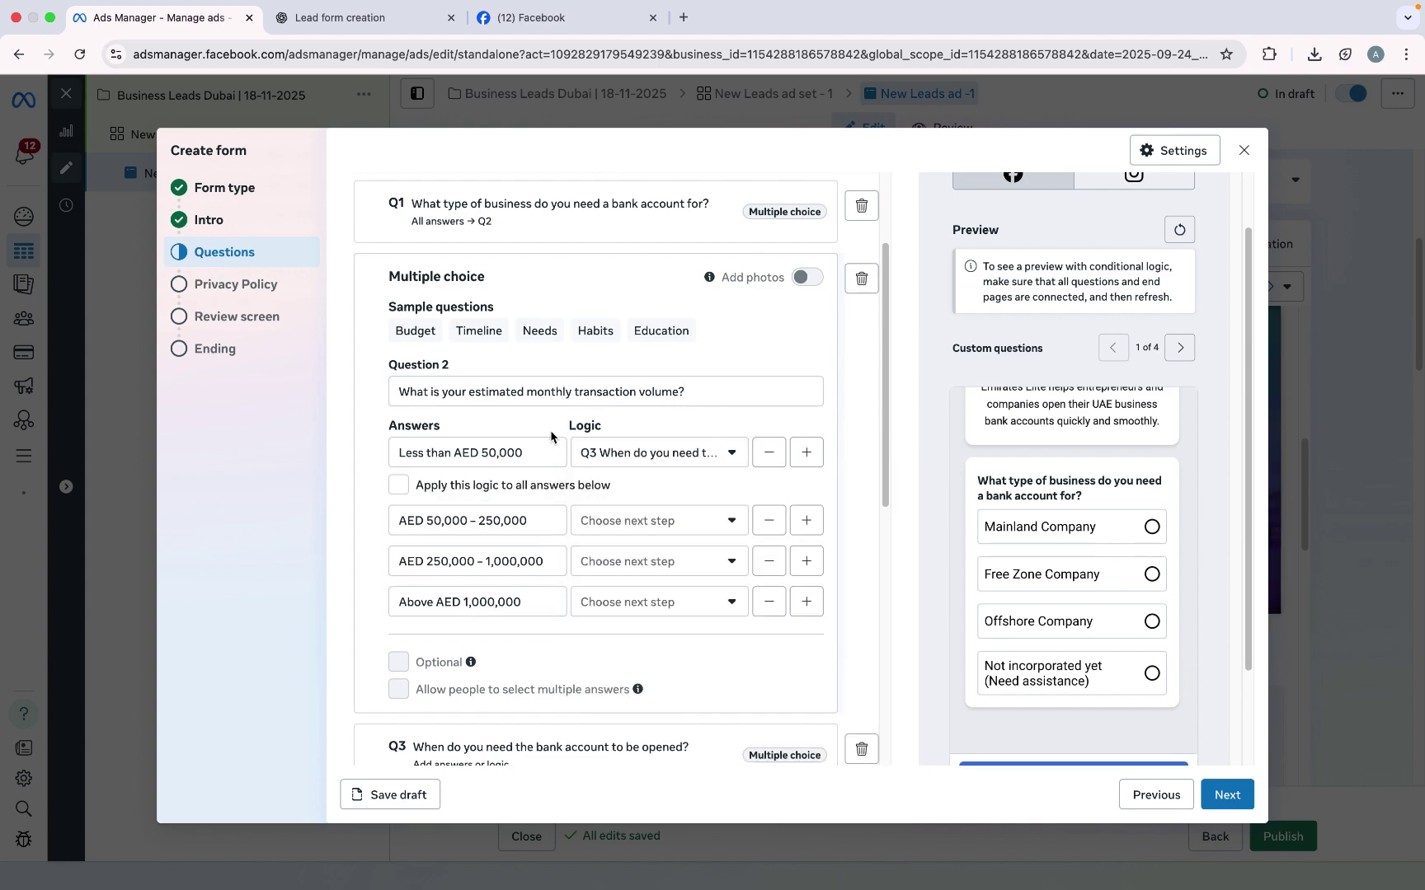
left_click(693, 676)
left_click(651, 561)
left_click(701, 341)
left_click(652, 602)
left_click(700, 341)
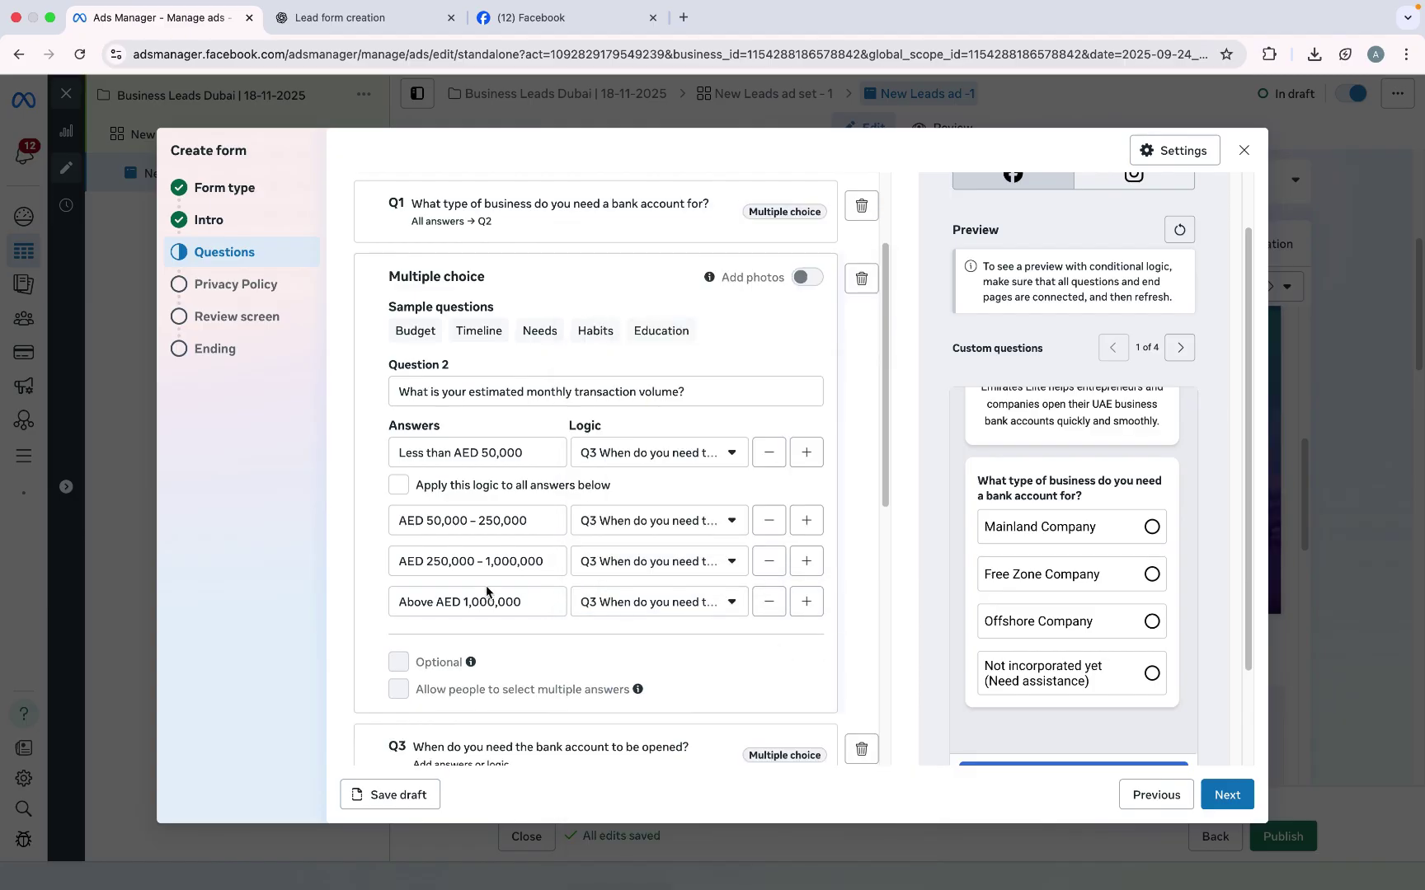
Step: Set the logic of Question 3's Immediately (within 1 week) answer to submit the form with E1 End page for leads
scroll(635, 512, "down", 3)
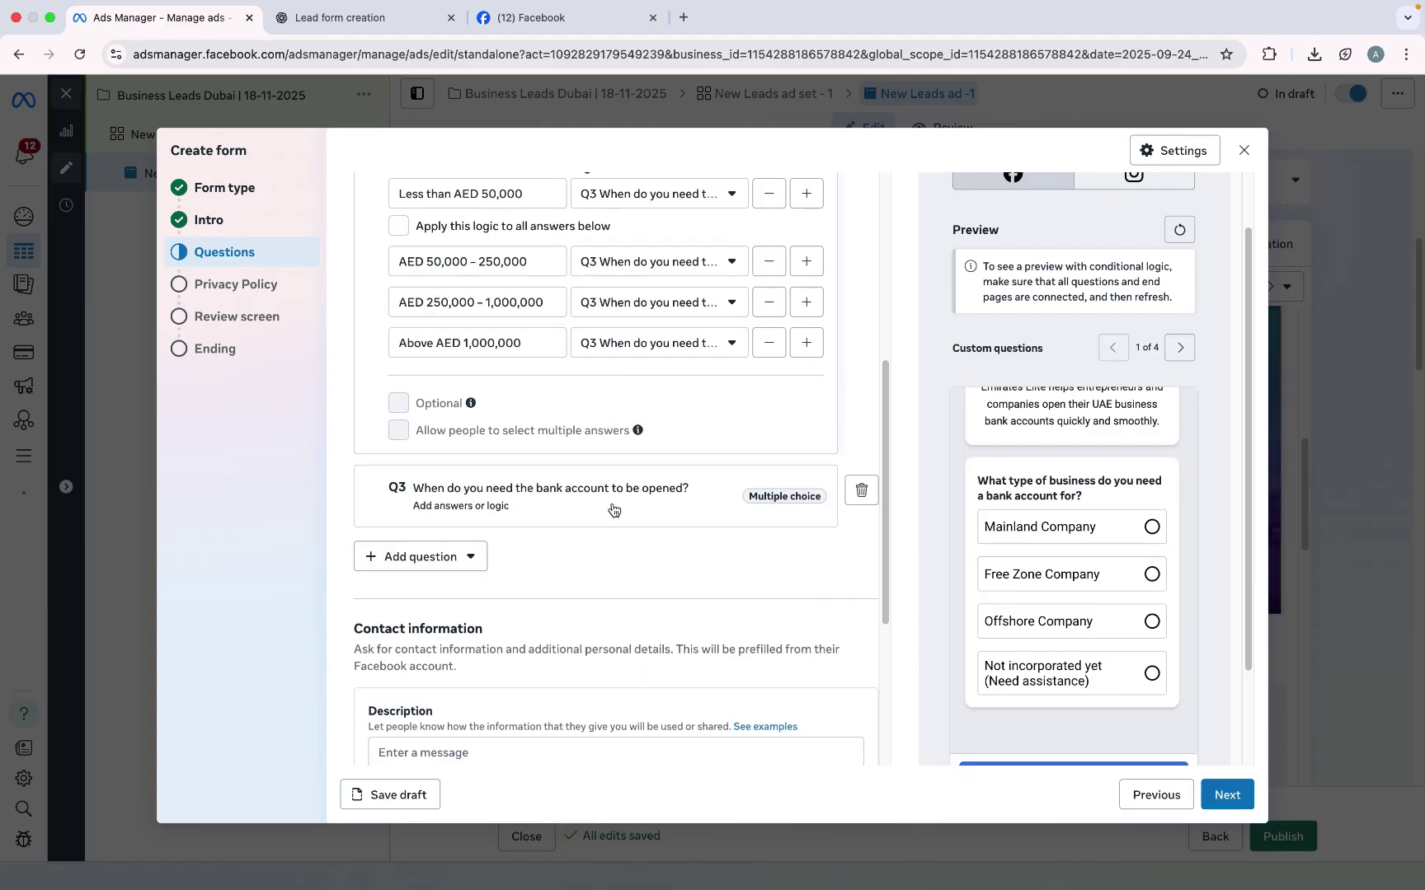
left_click(613, 509)
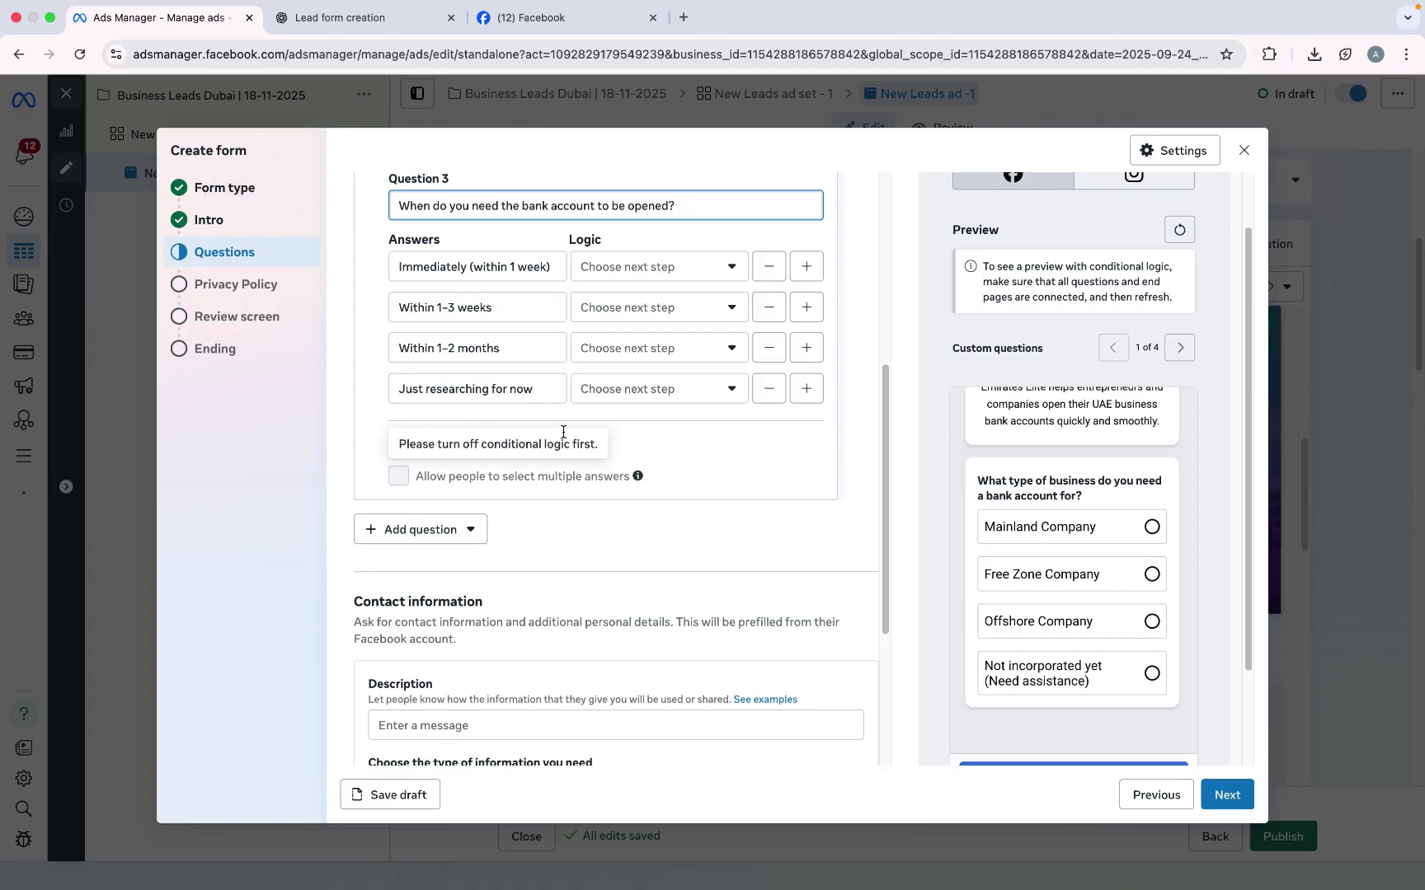
mouse_move(524, 389)
left_mouse_down()
mouse_move(459, 390)
mouse_move(503, 395)
left_mouse_up()
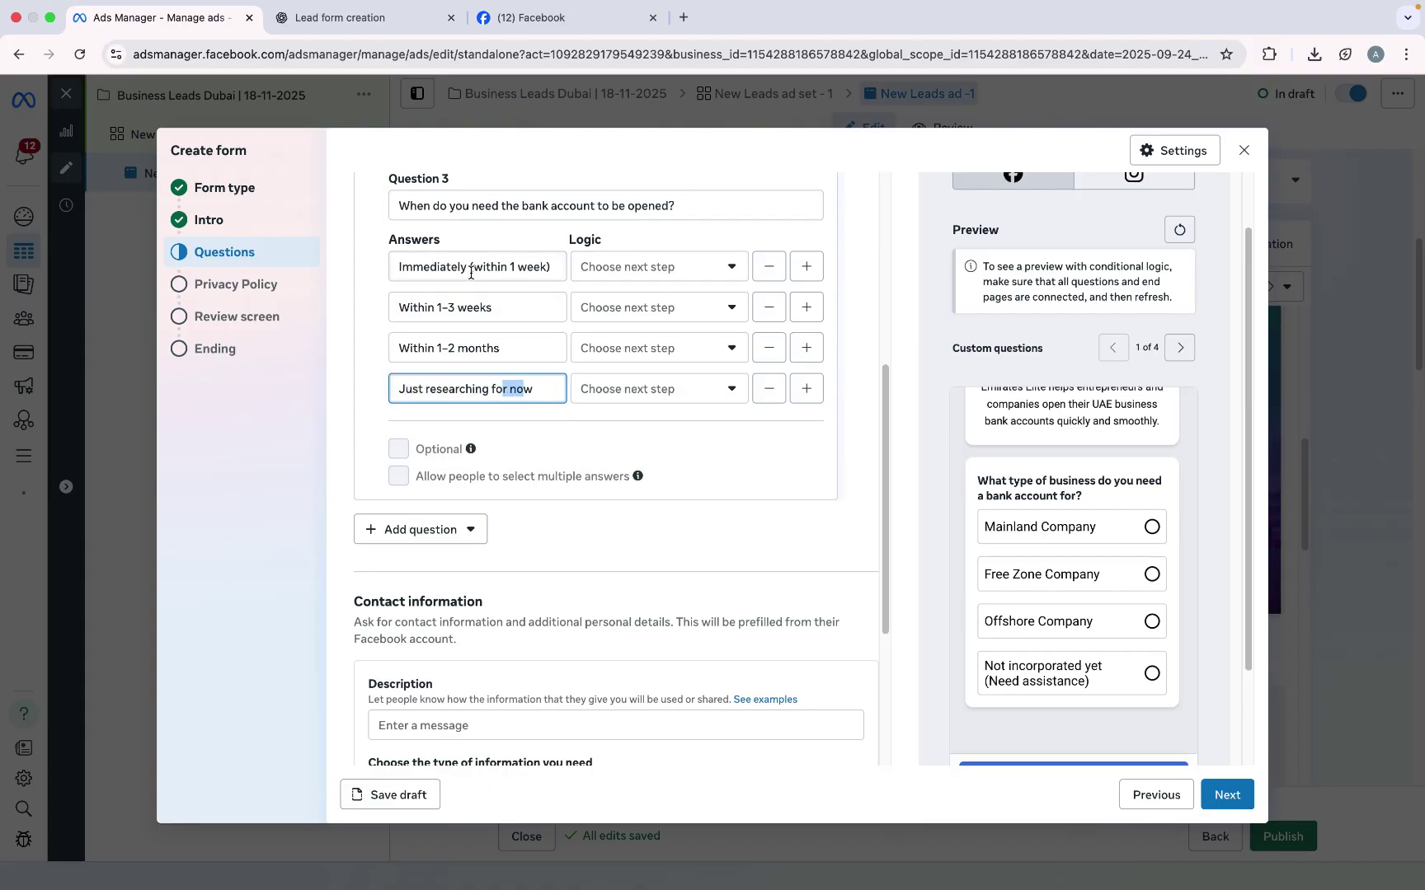
left_click(599, 277)
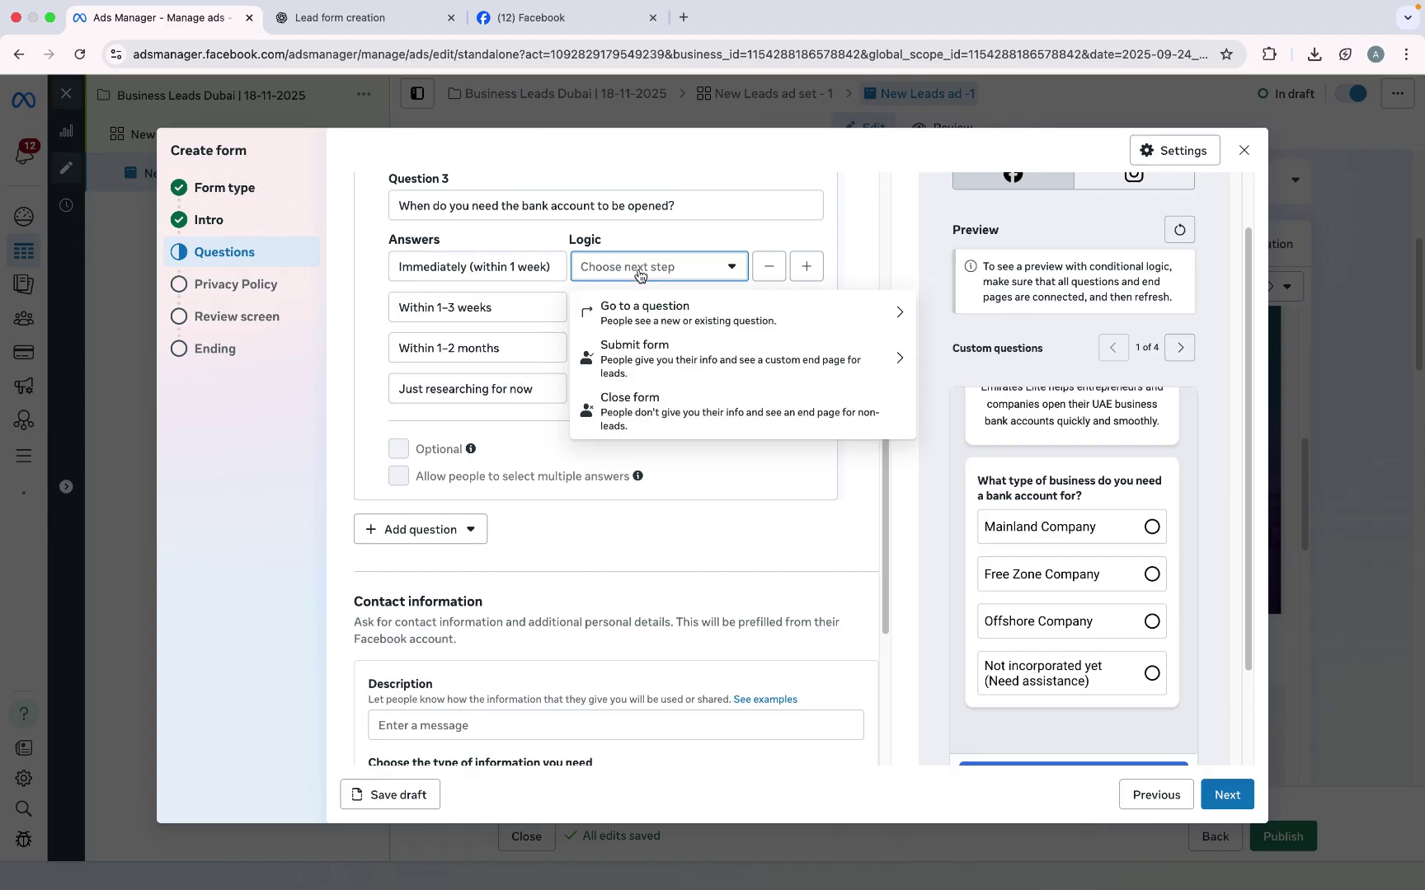
left_click(640, 362)
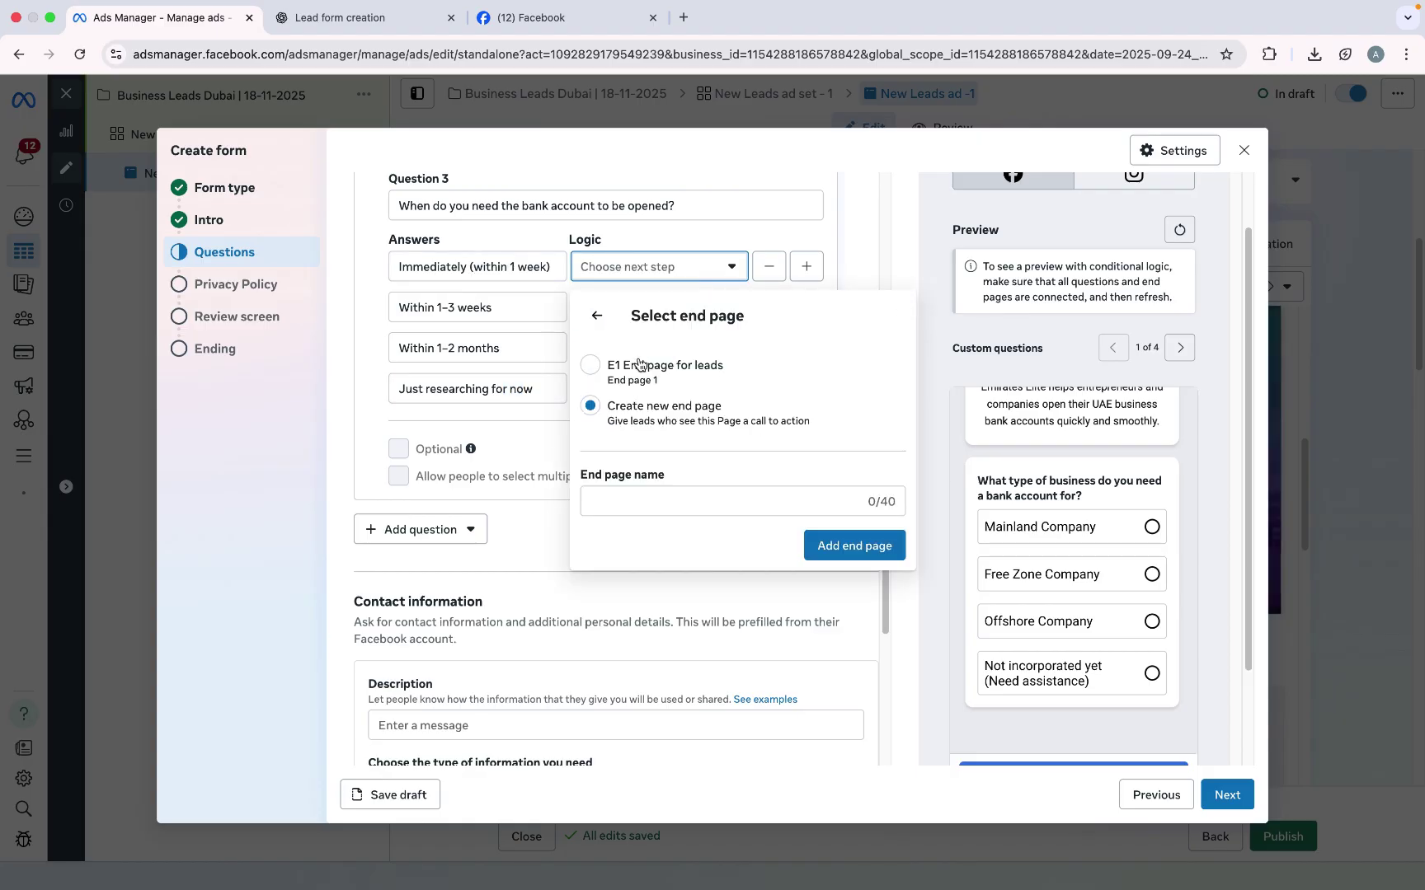
left_click(640, 364)
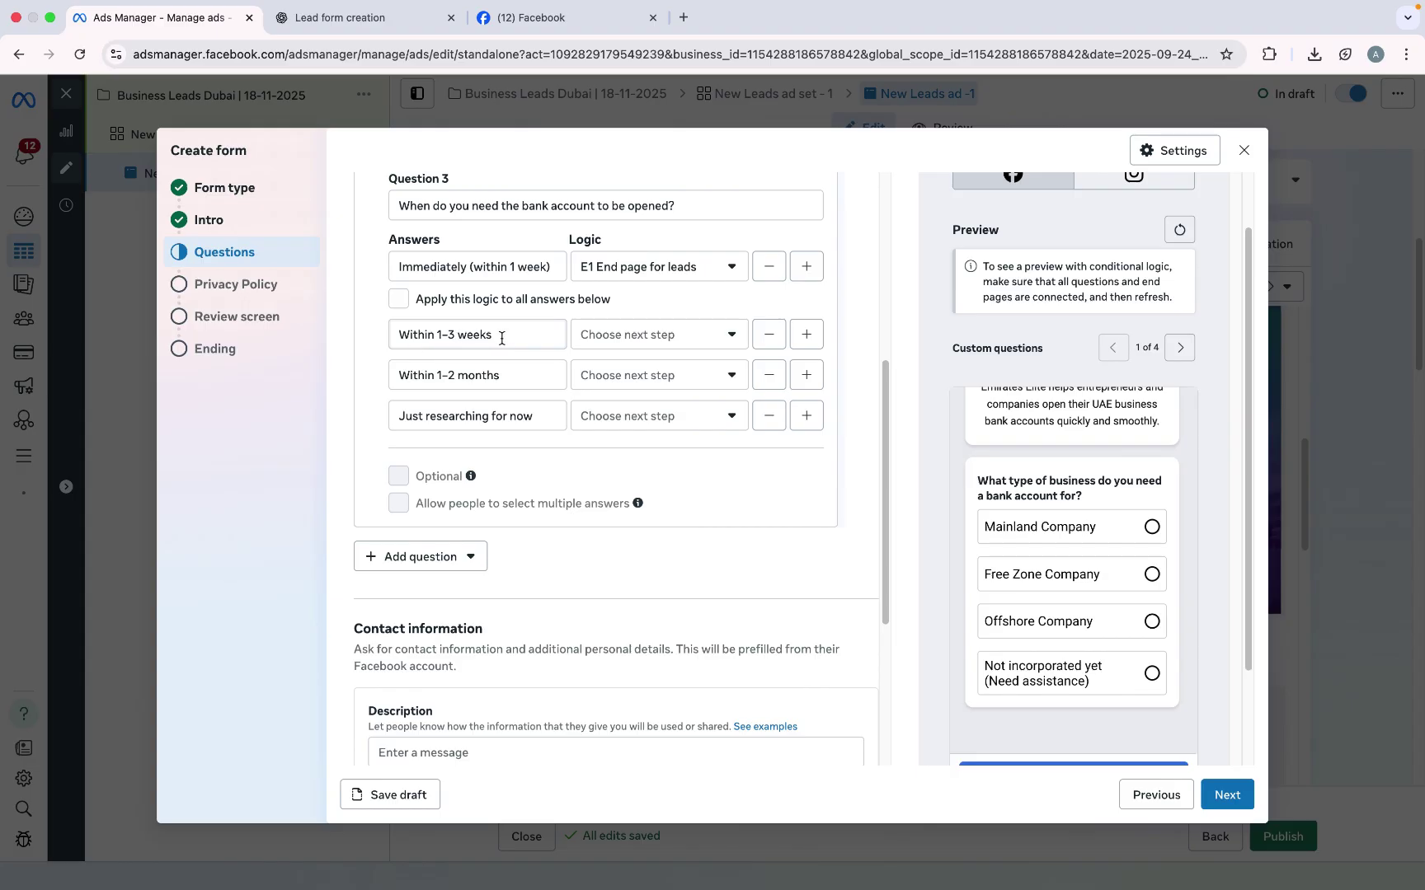
Step: Set the logic of Question 3's Within 1–3 weeks and Within 1–2 months answers to submit the form with E1 End page for leads
left_click(619, 339)
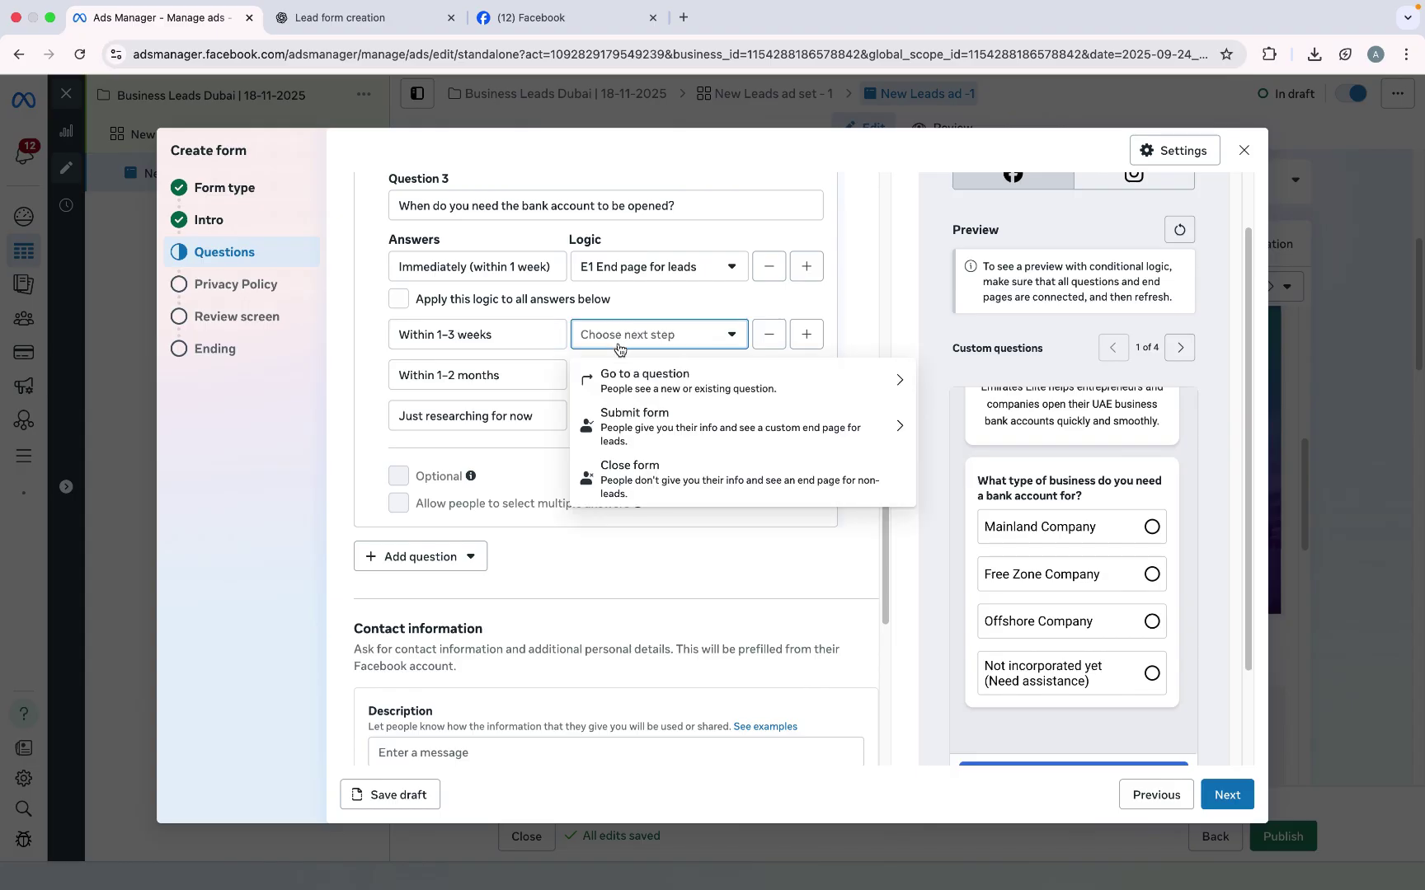
left_click(644, 421)
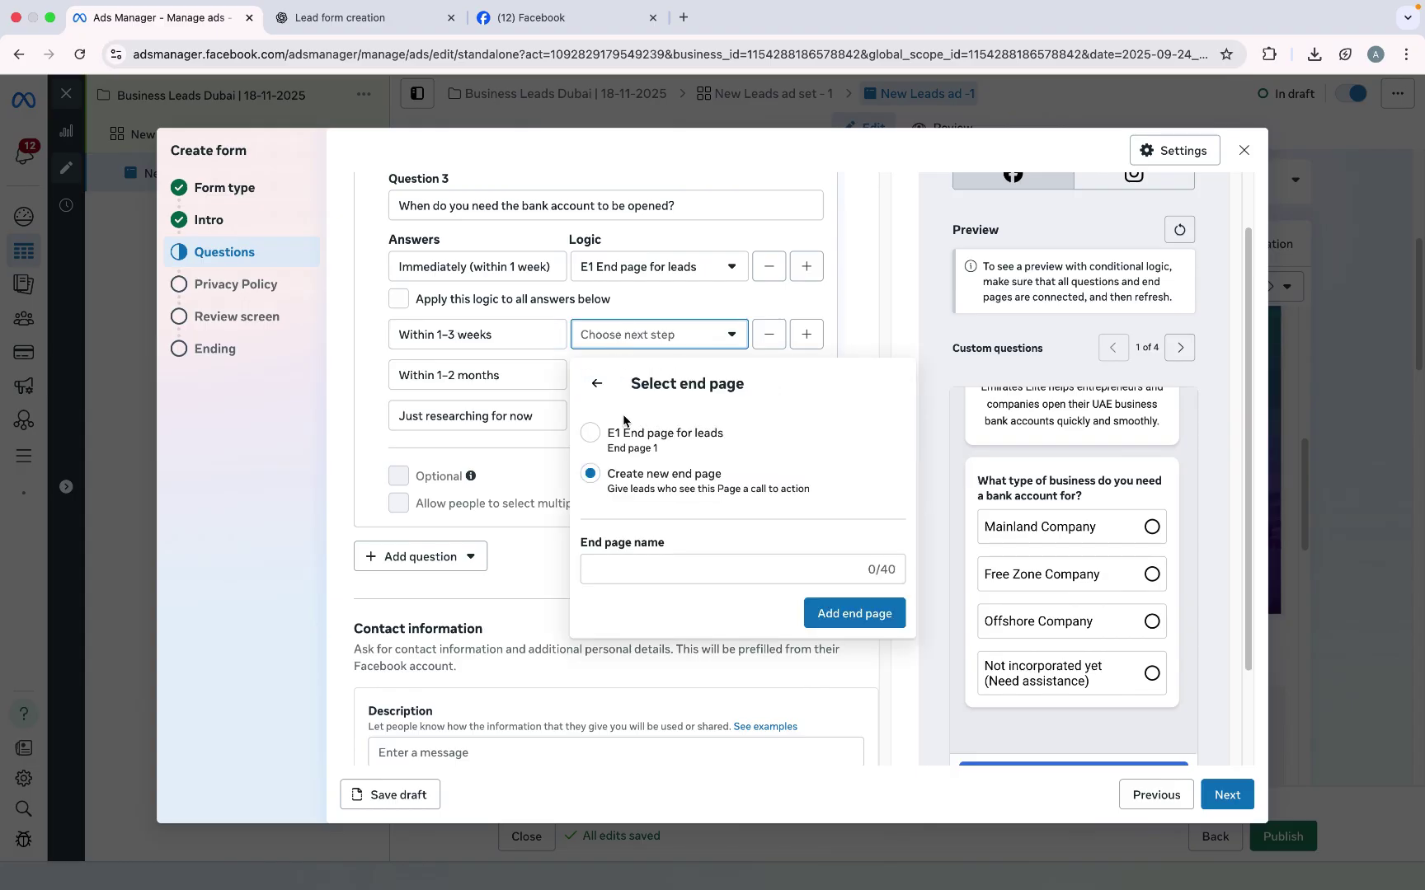
left_click(500, 372)
left_click(590, 376)
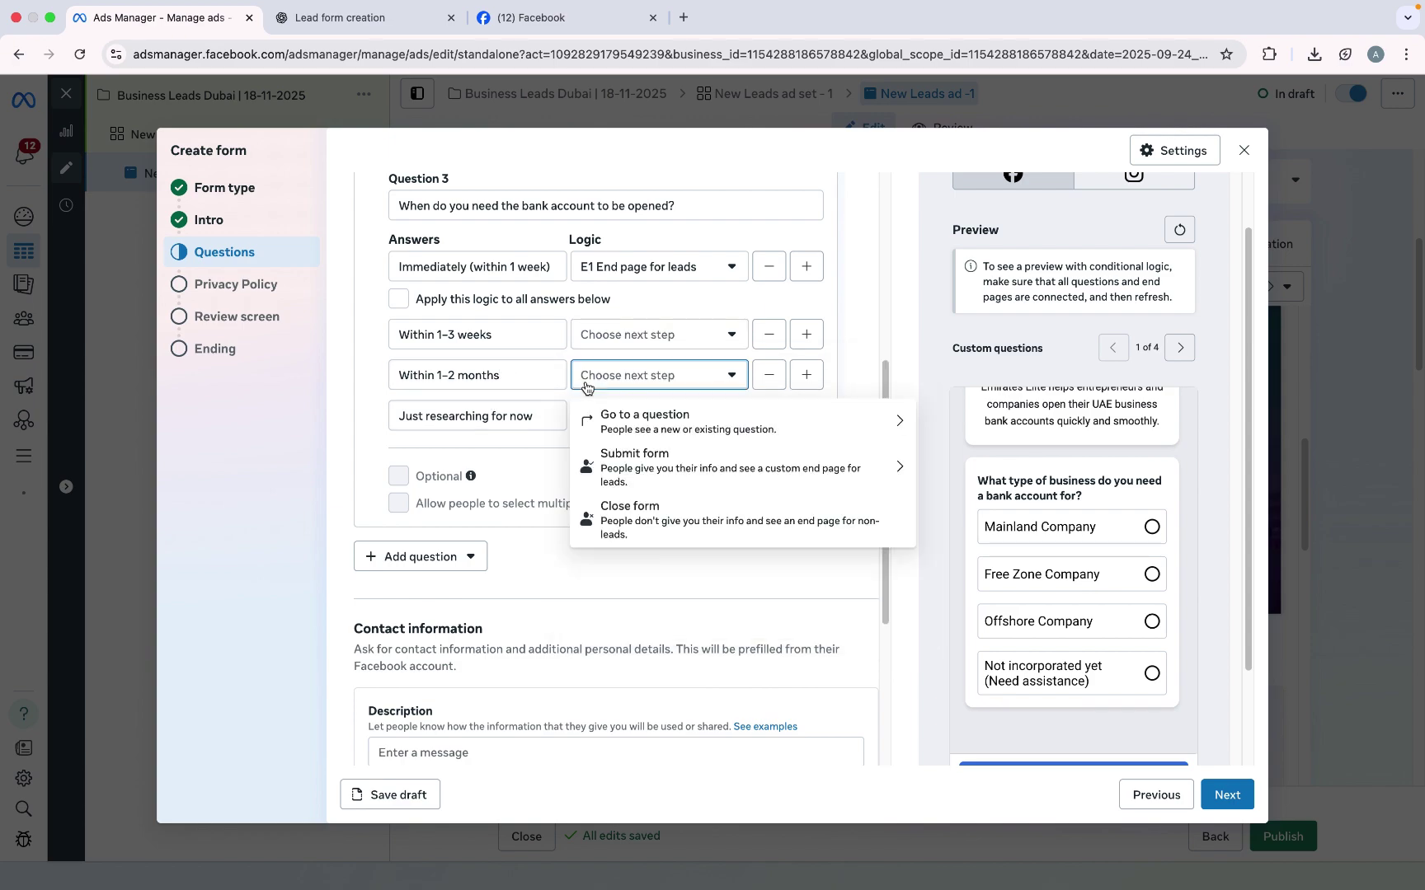
left_click(681, 464)
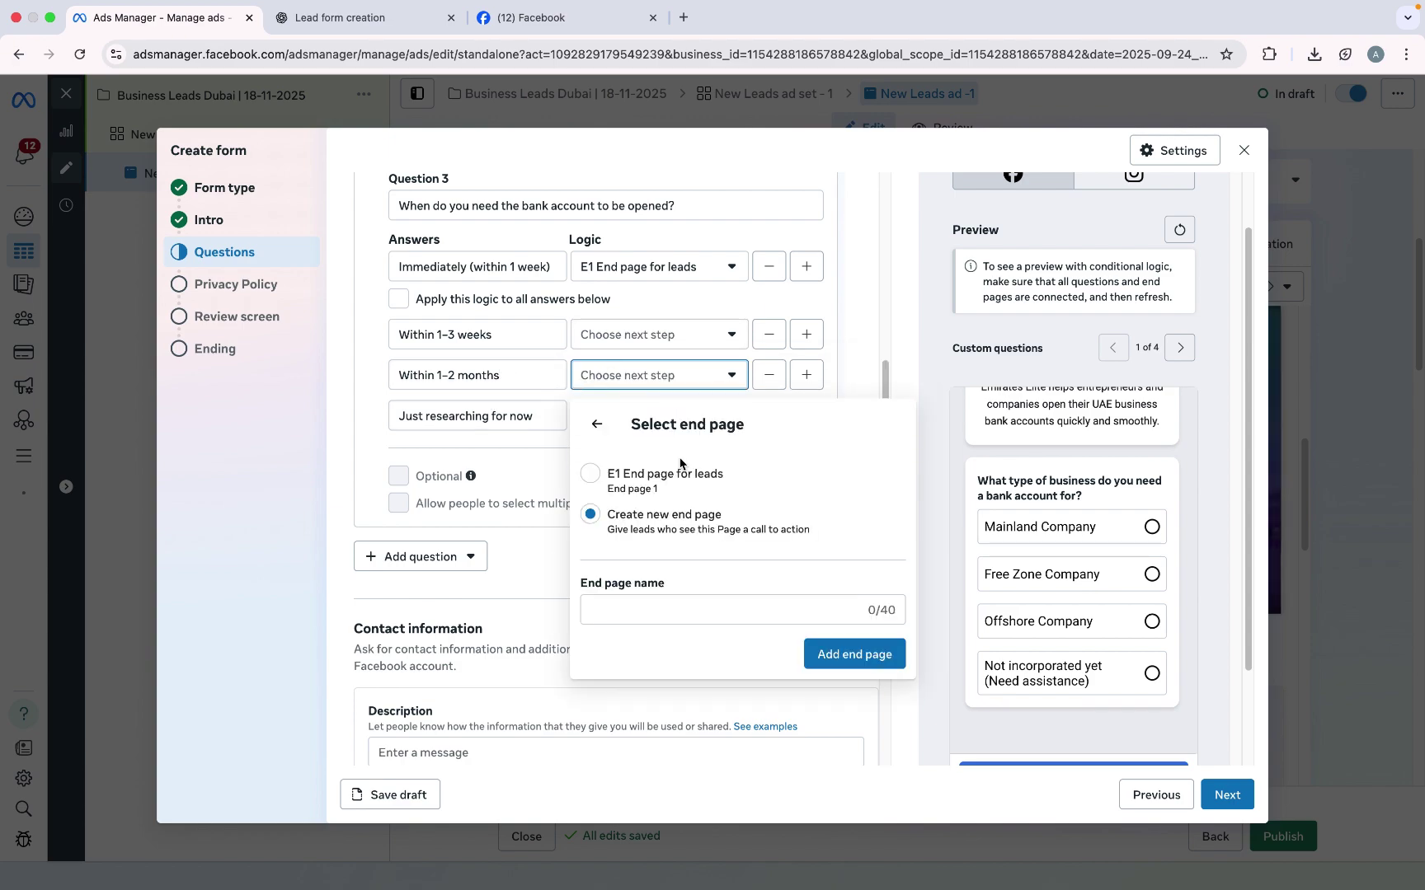
left_click(650, 472)
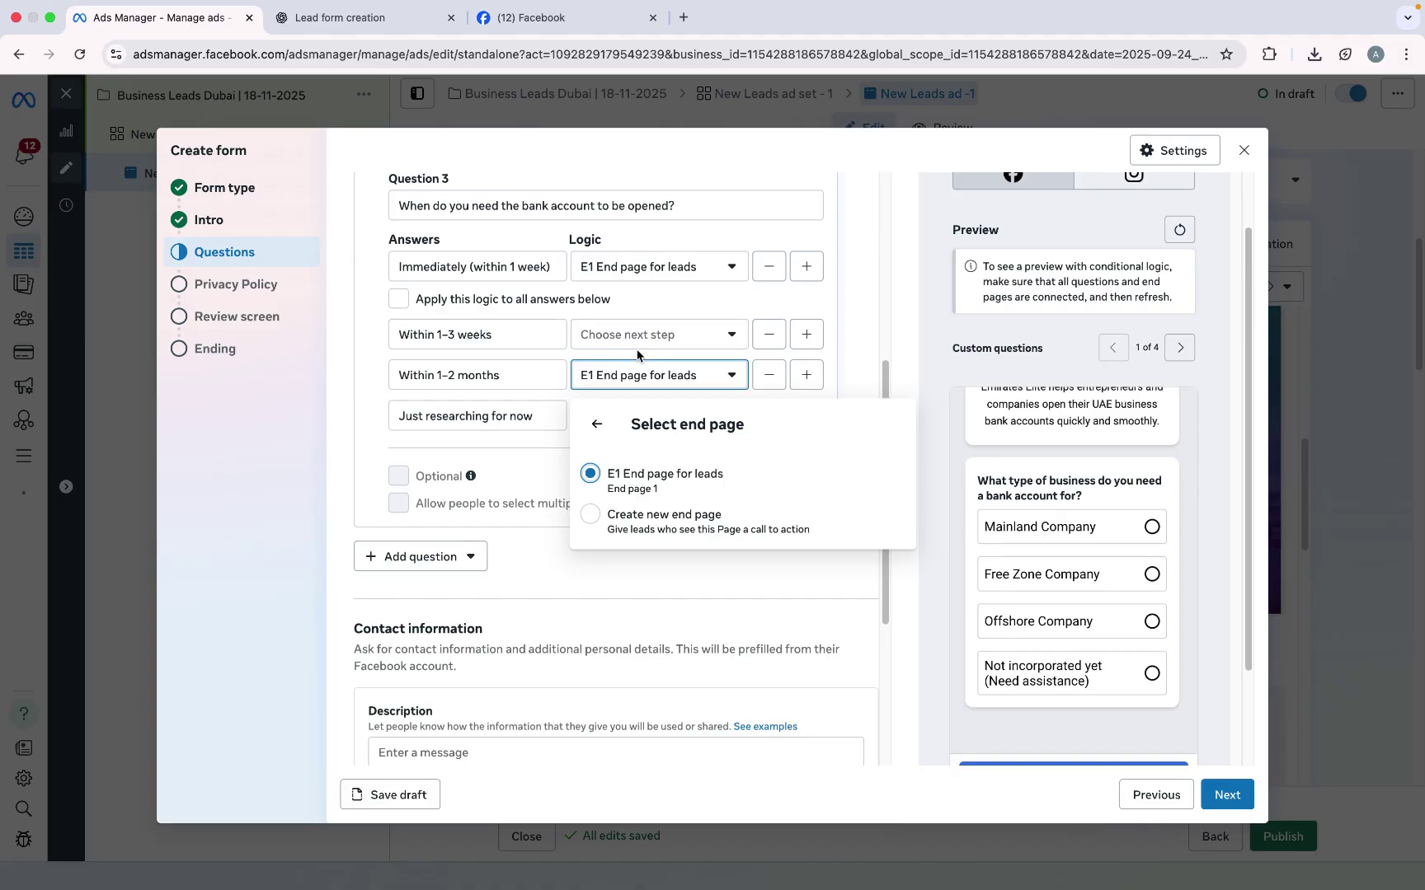
left_click(638, 346)
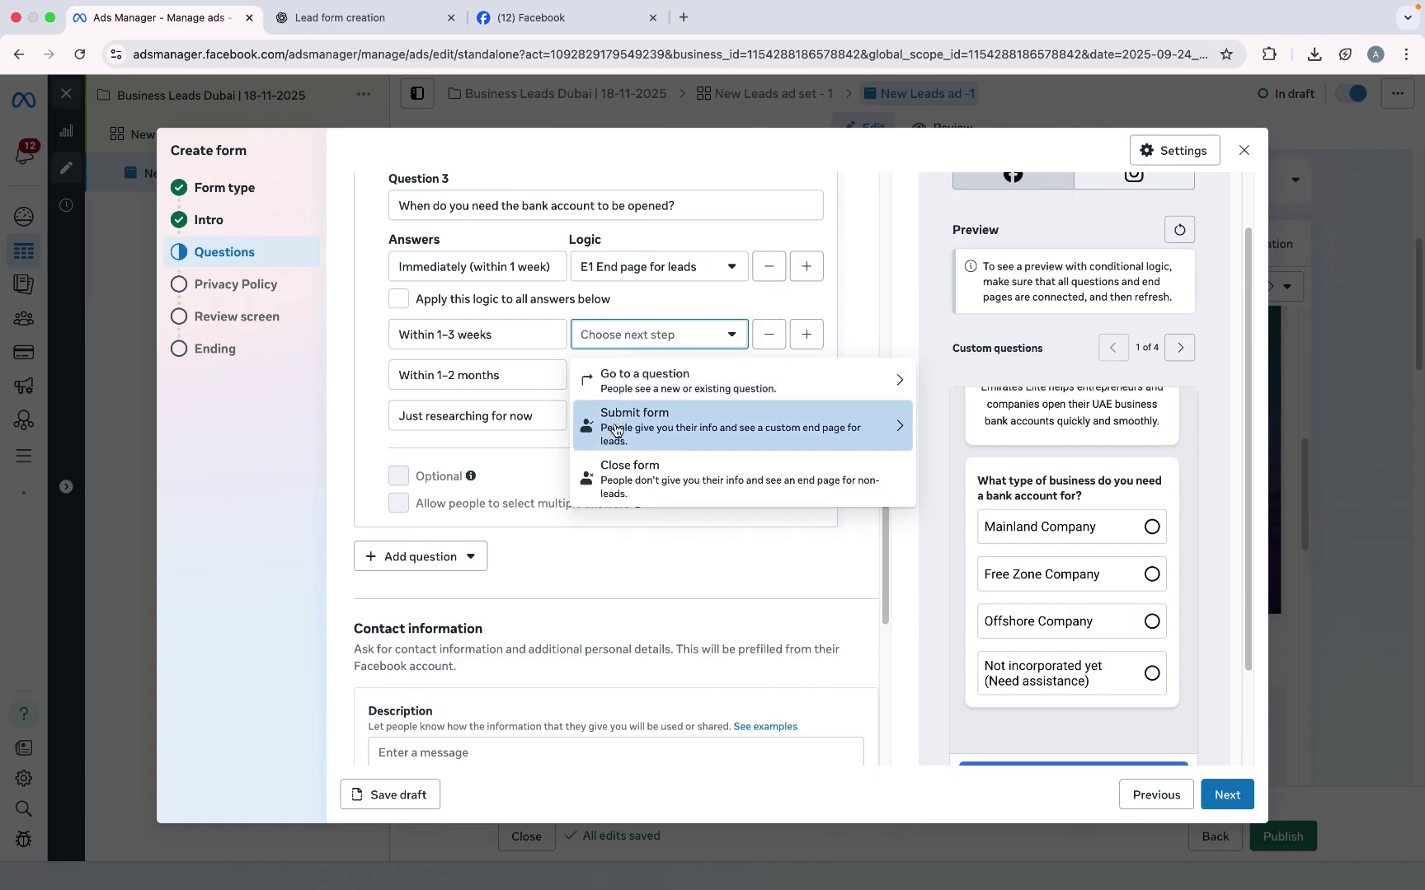
left_click(651, 427)
left_click(654, 445)
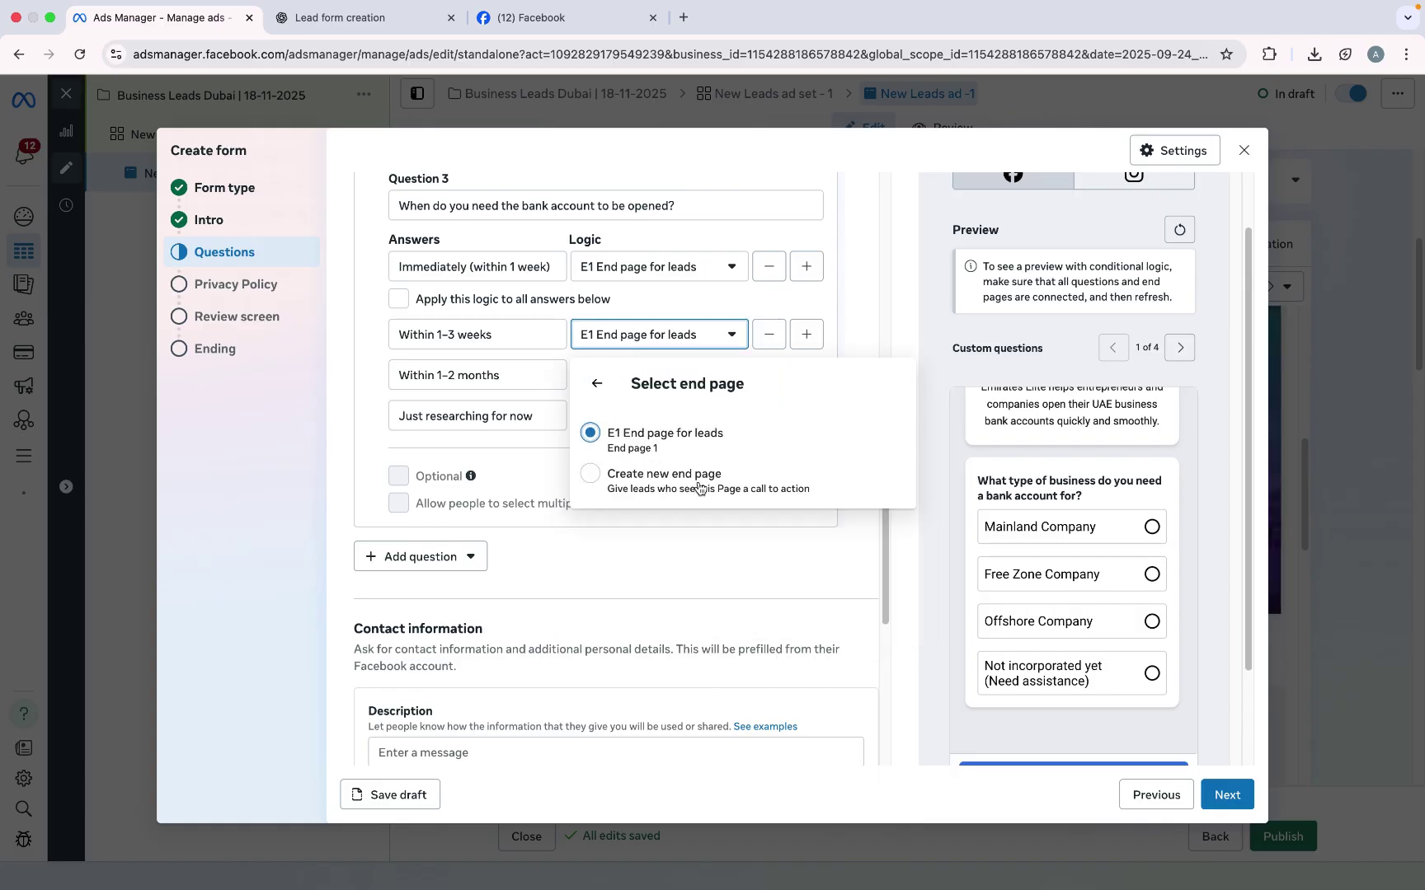
left_click(714, 544)
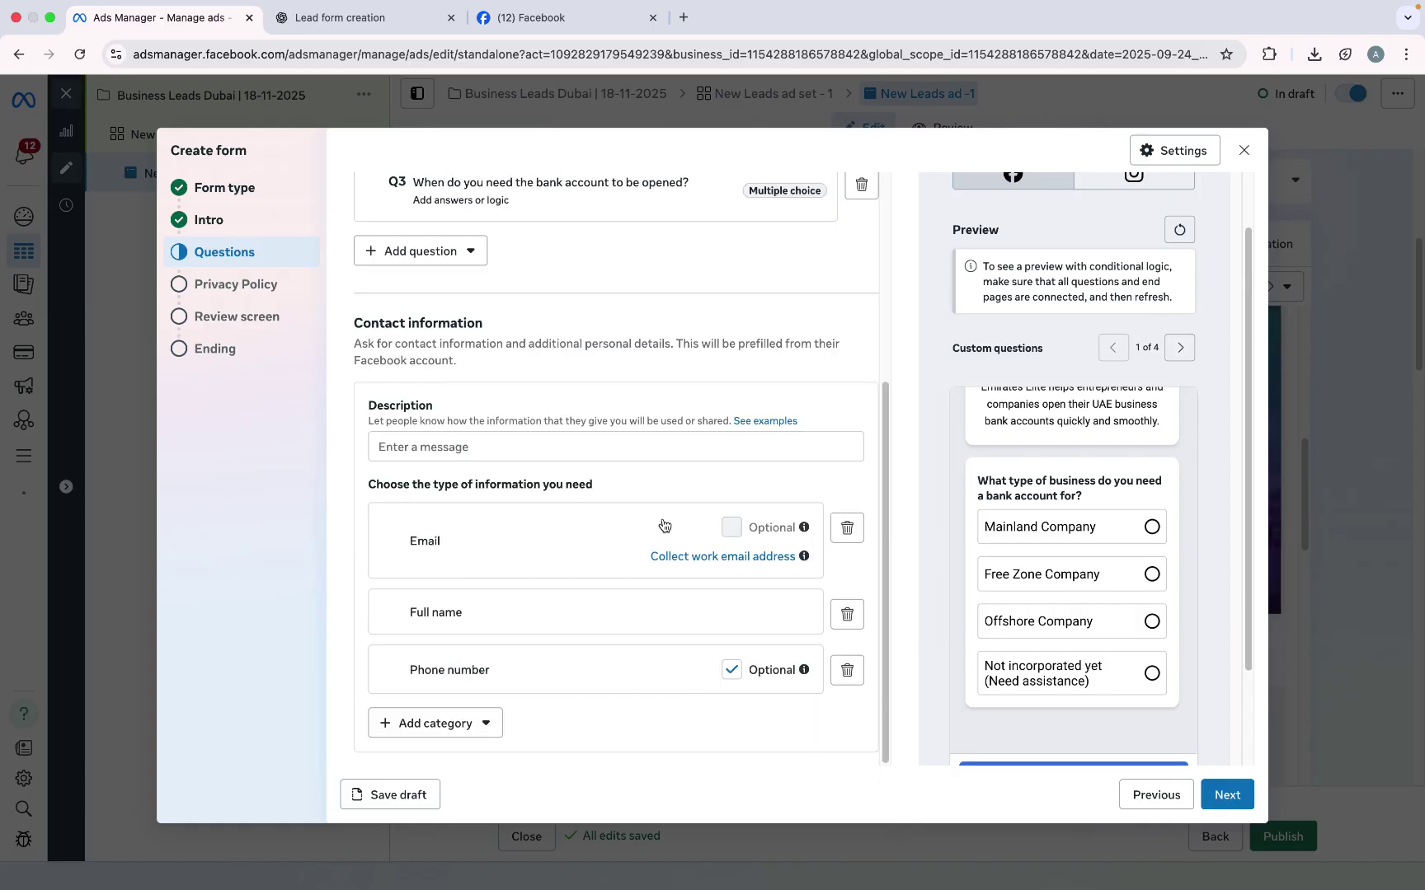
Step: Set the logic of Question 3's Just researching for now answer to close the form with the end page for non-leads
scroll(626, 462, "up", 1)
left_click(528, 231)
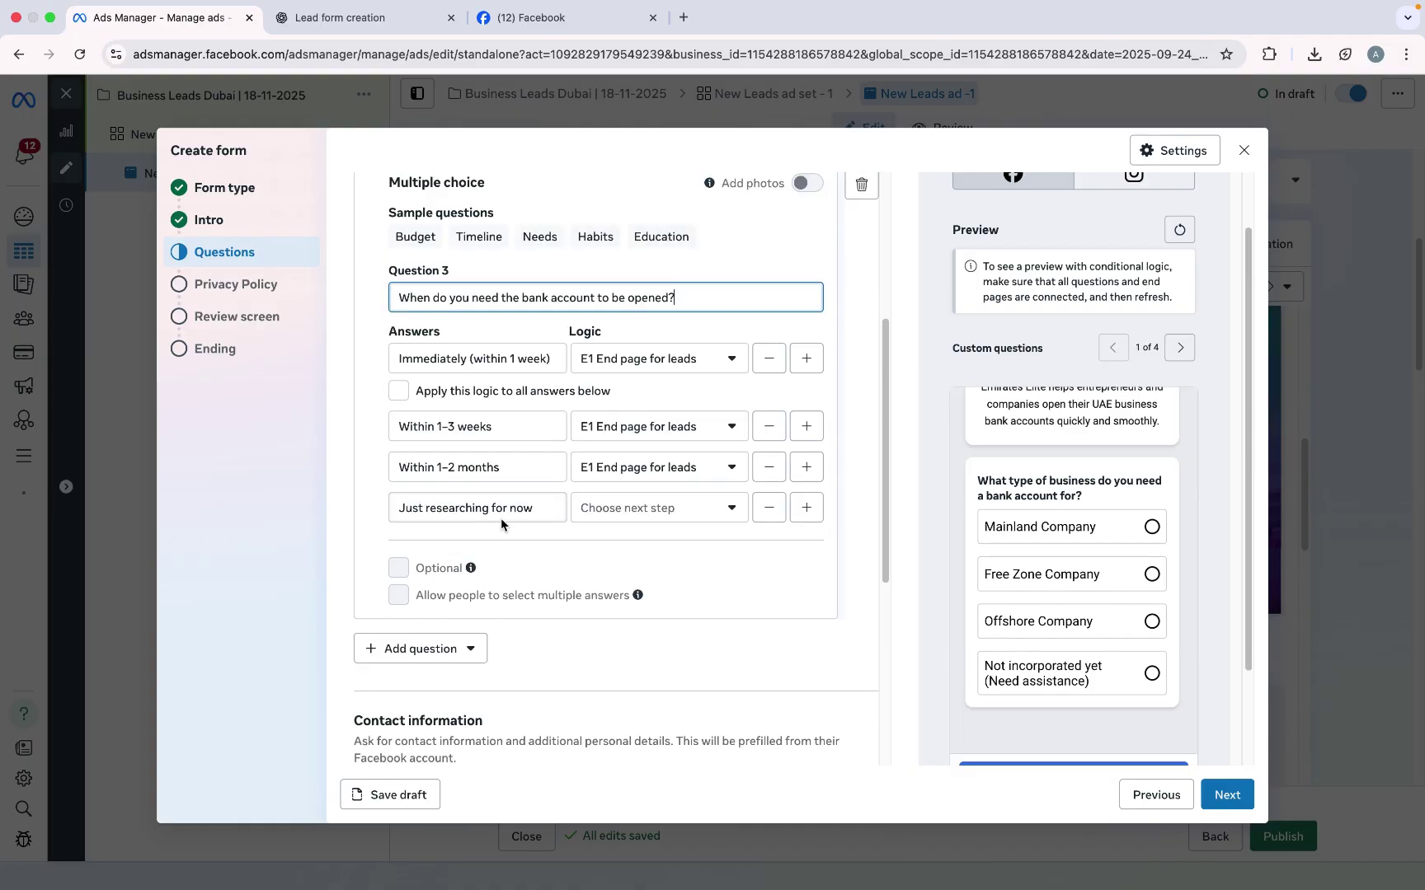
left_click(655, 521)
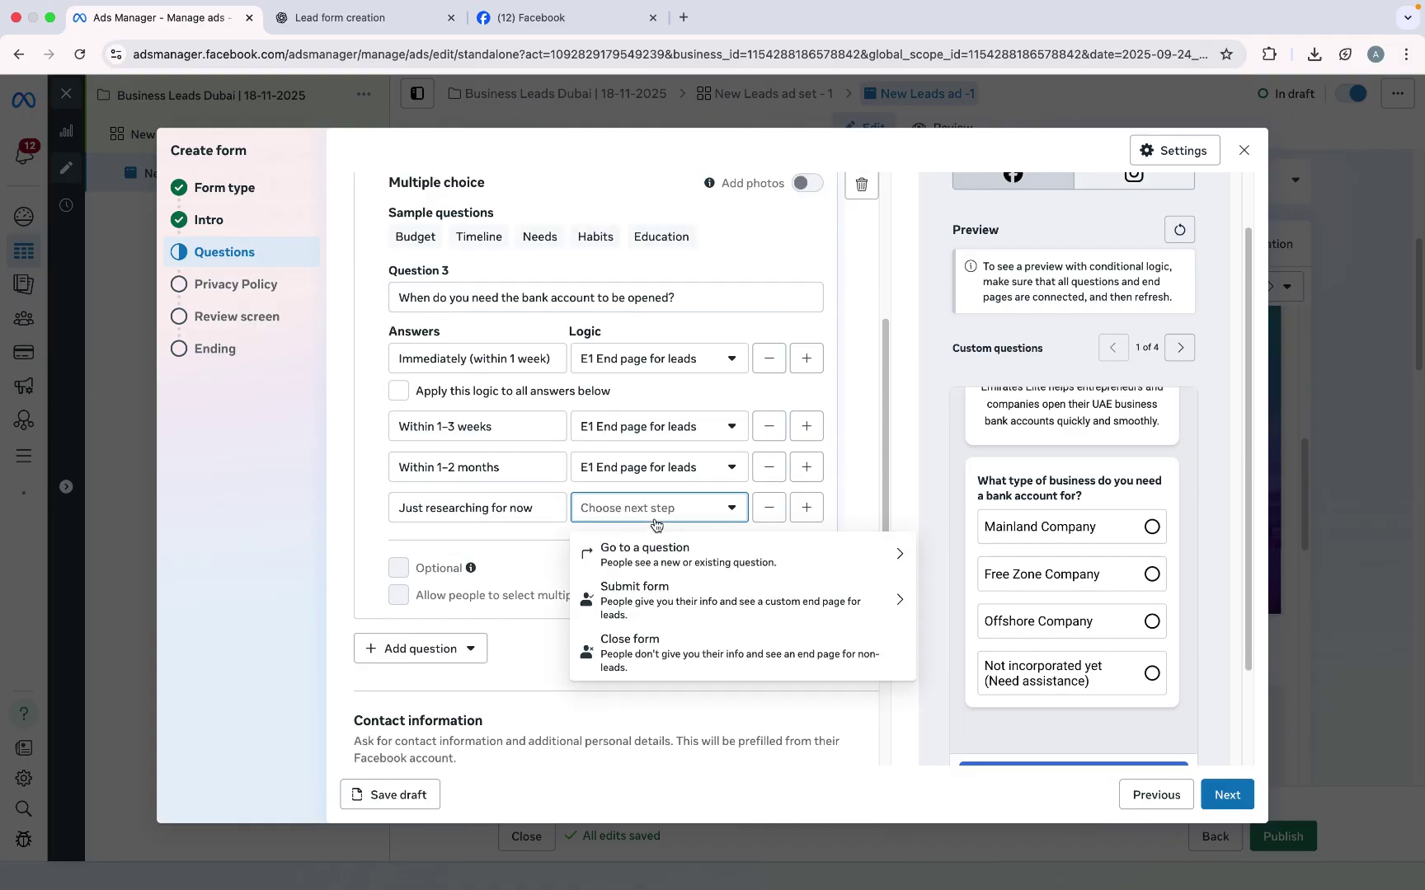
left_click(660, 655)
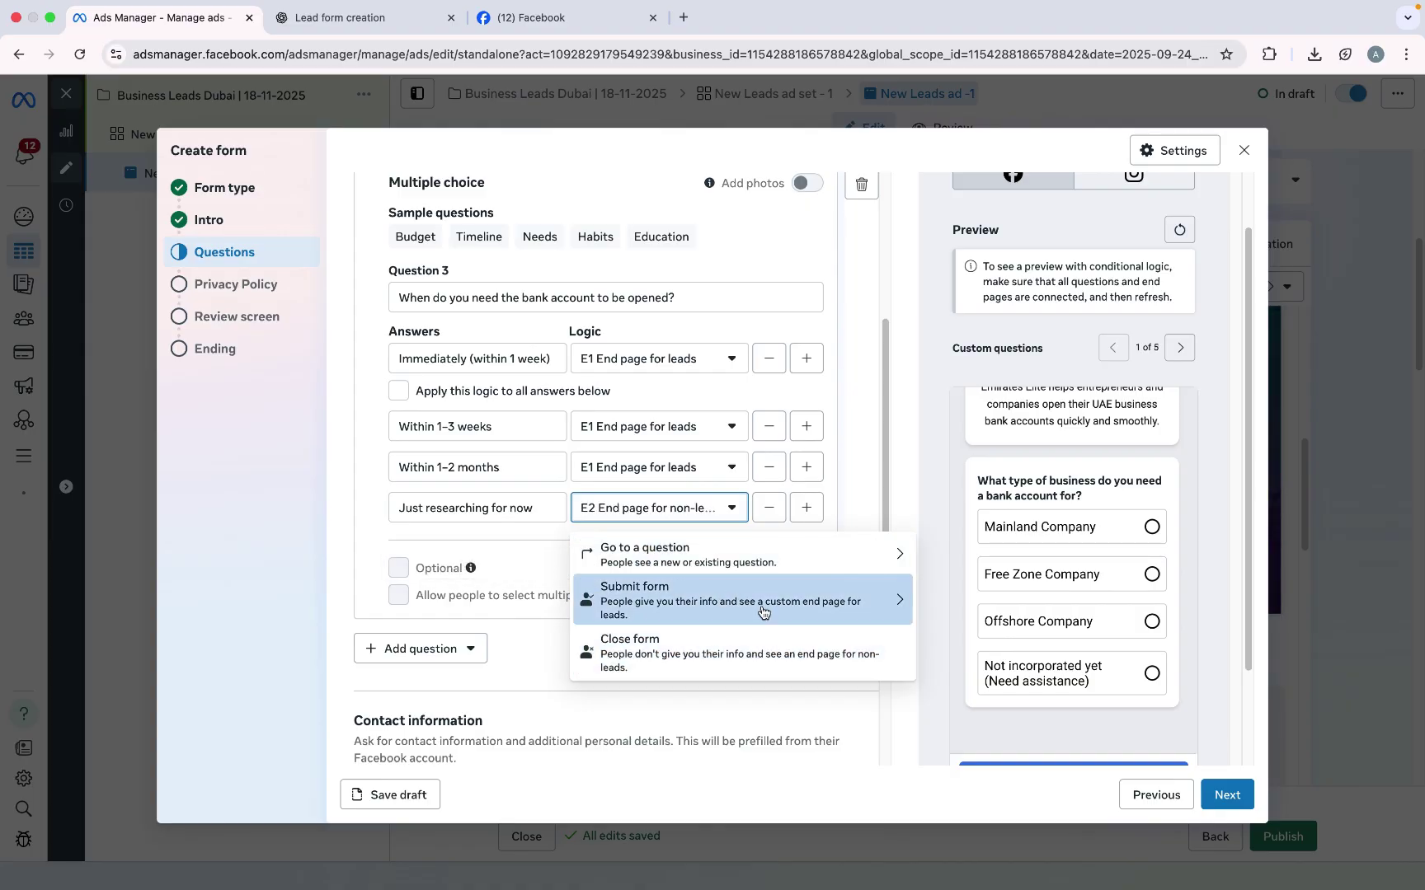
left_click(724, 722)
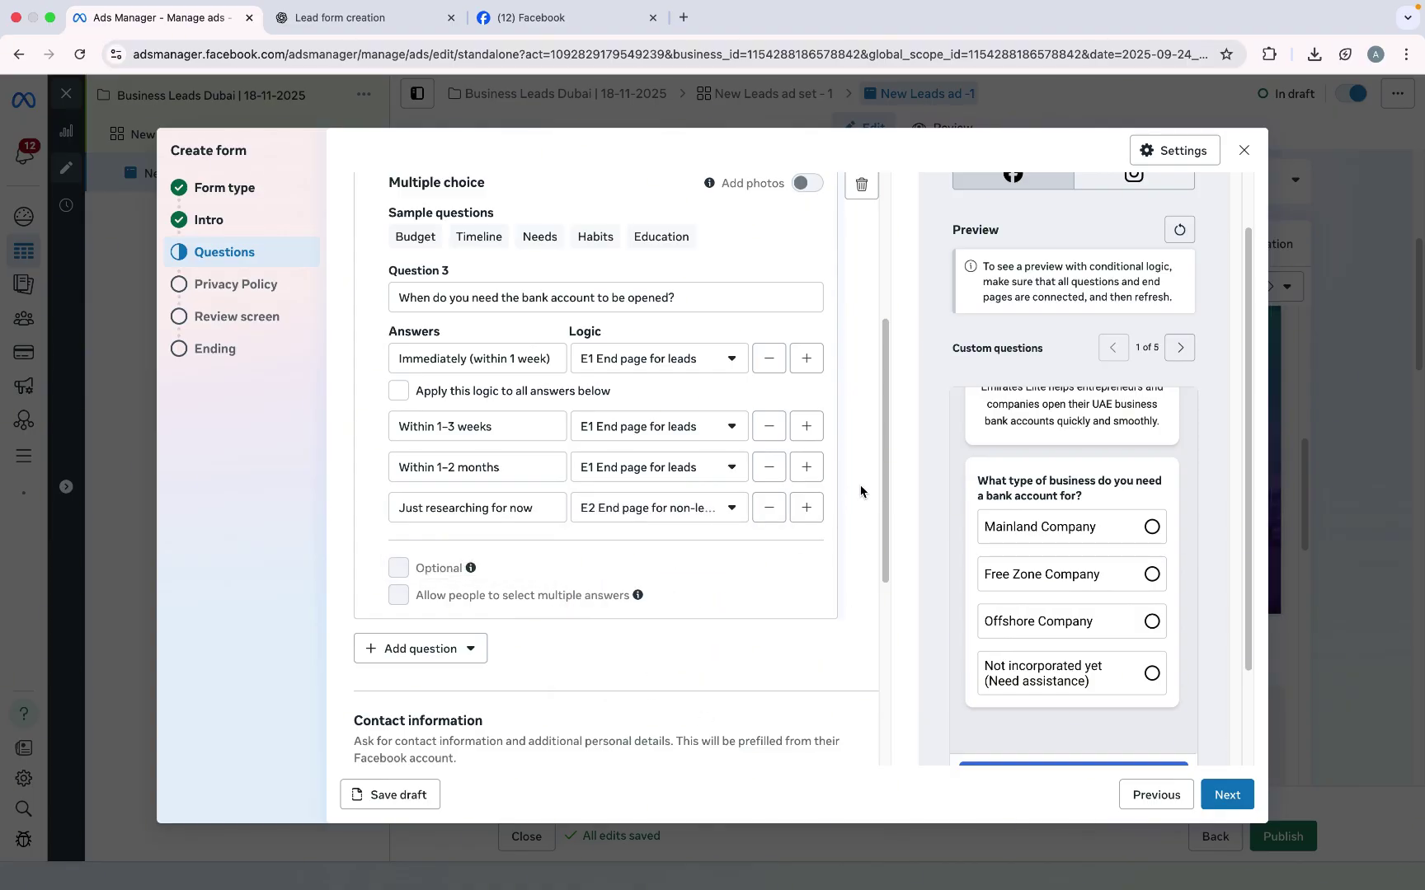
Step: Enter "Please fill this form correctly" as the description of the form's contact information
scroll(881, 486, "down", 5)
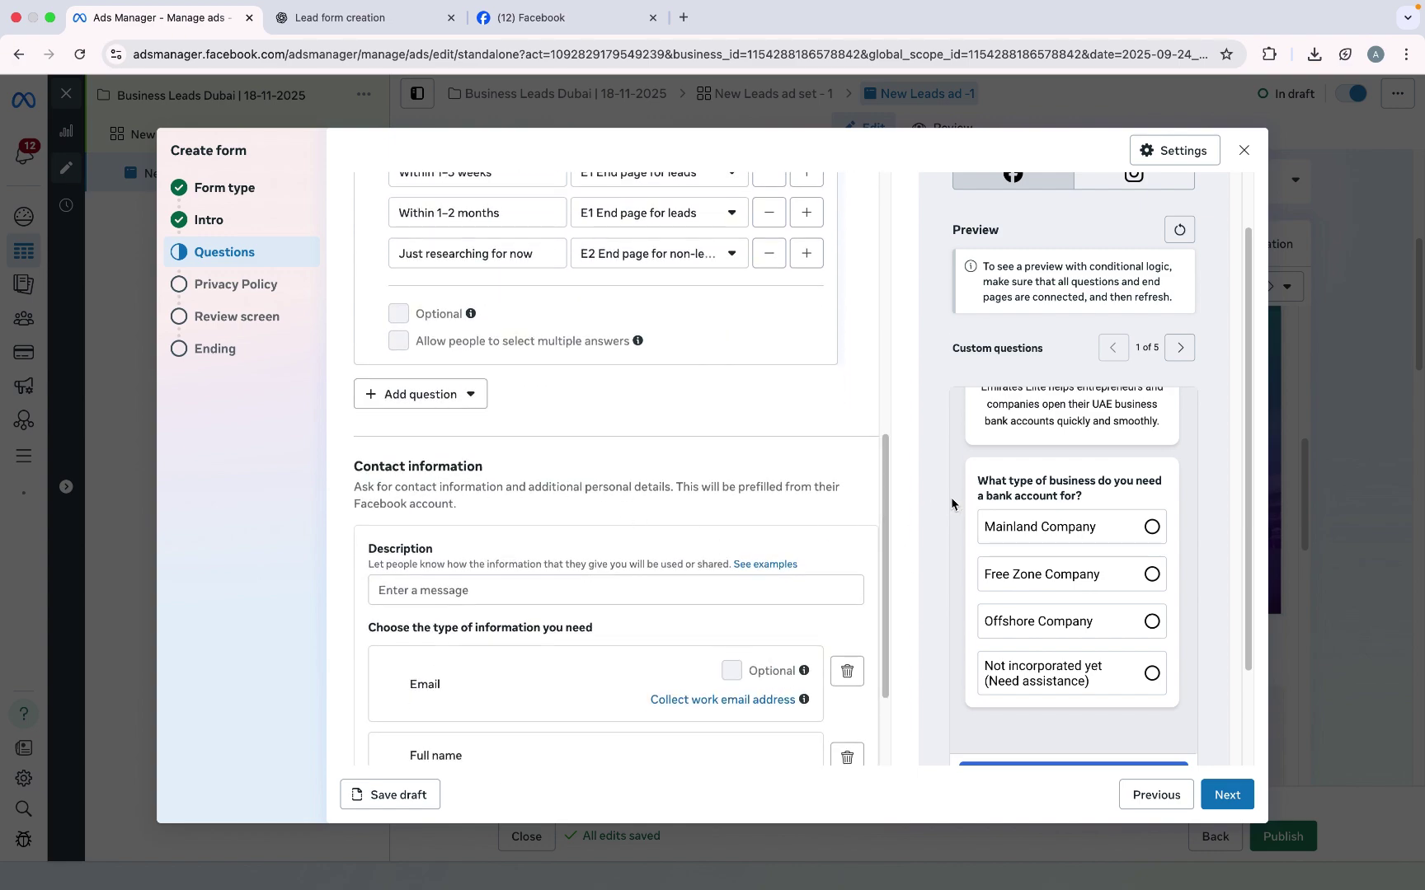
scroll(894, 516, "down", 2)
left_click(525, 510)
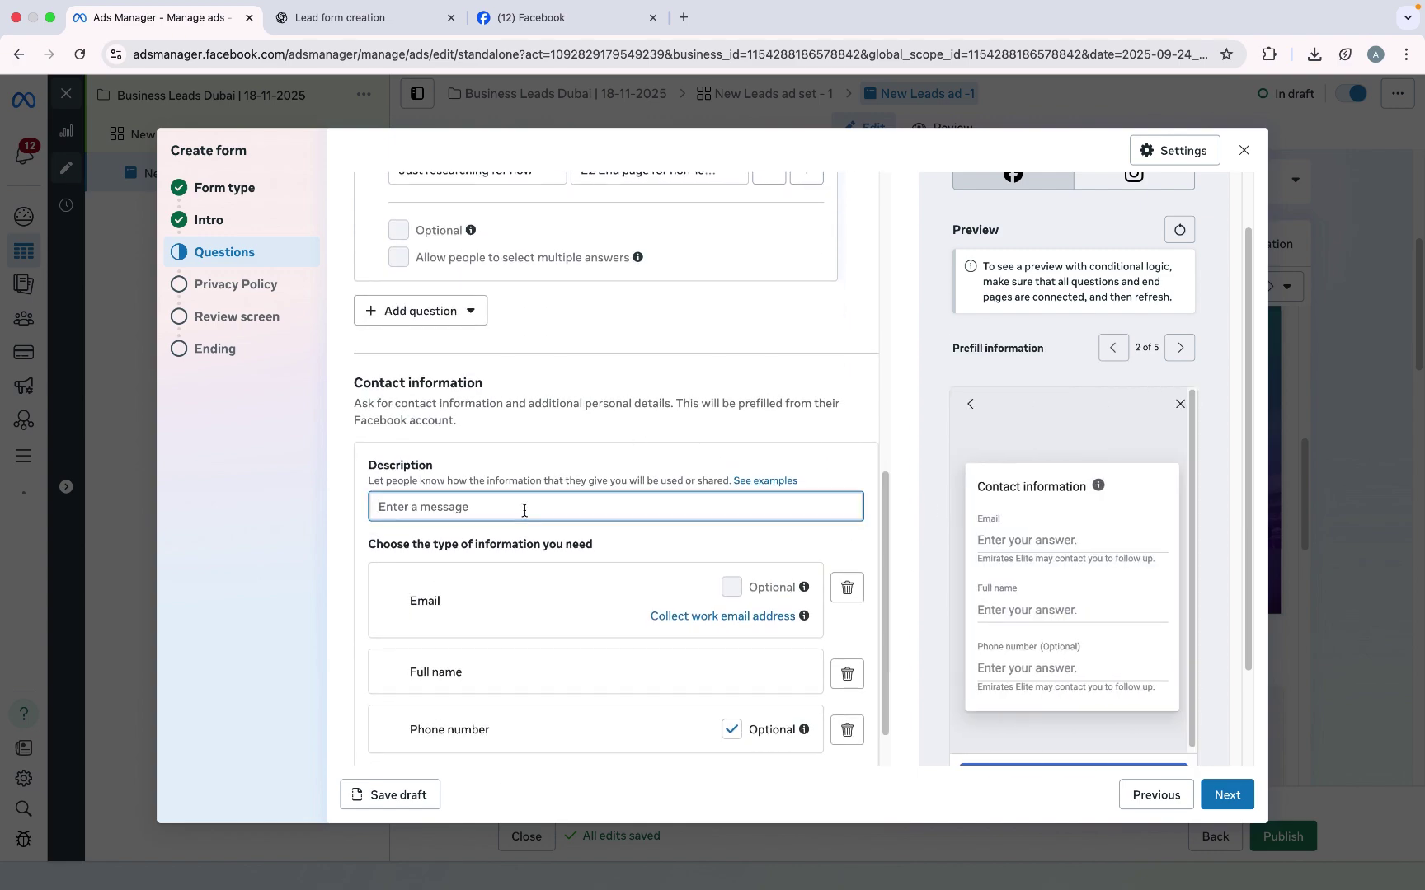
type("Please f")
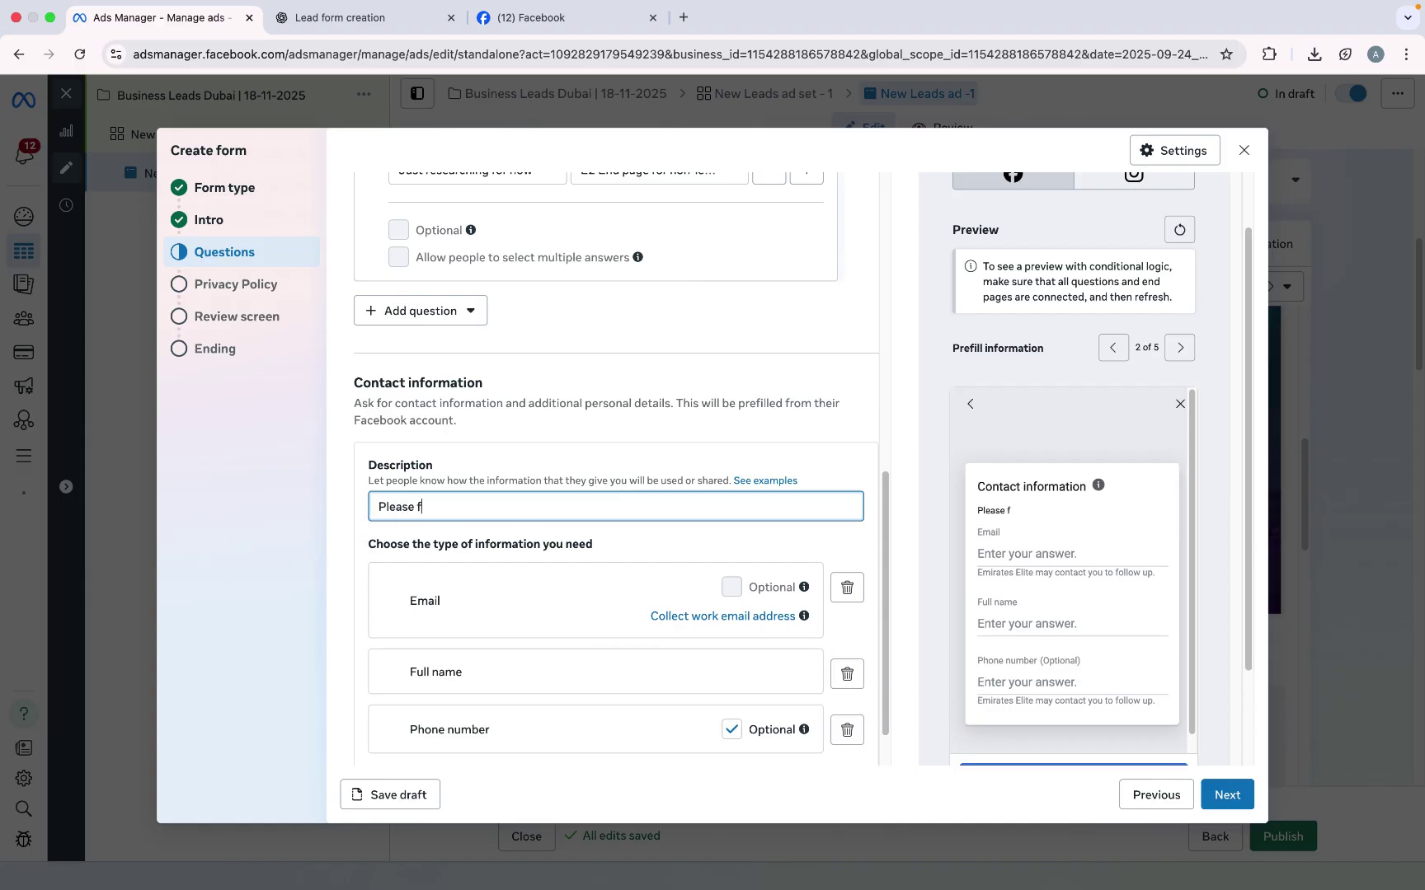
type("ill this form co")
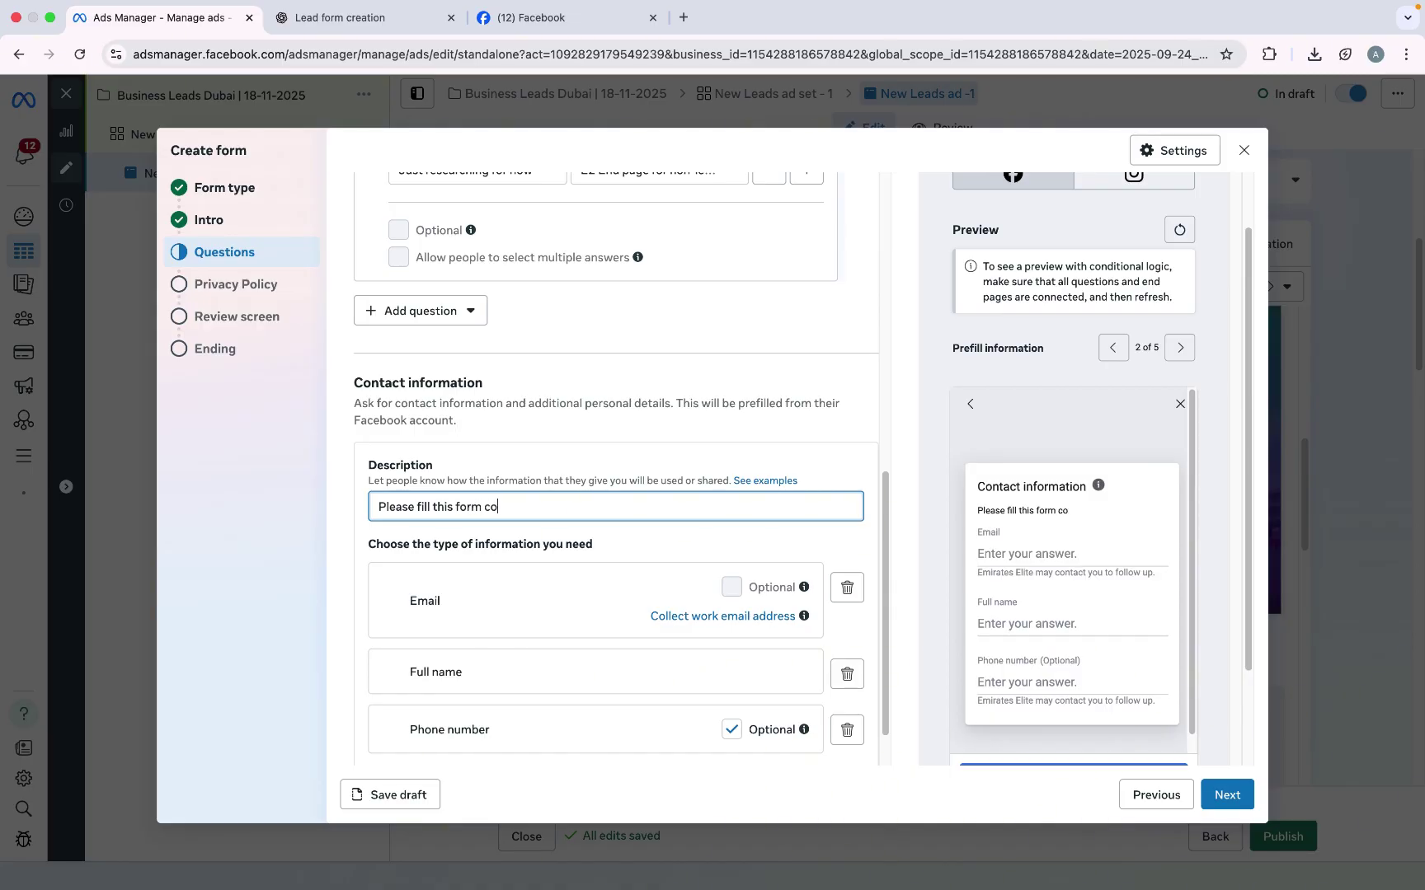
type("ly")
left_click(420, 672)
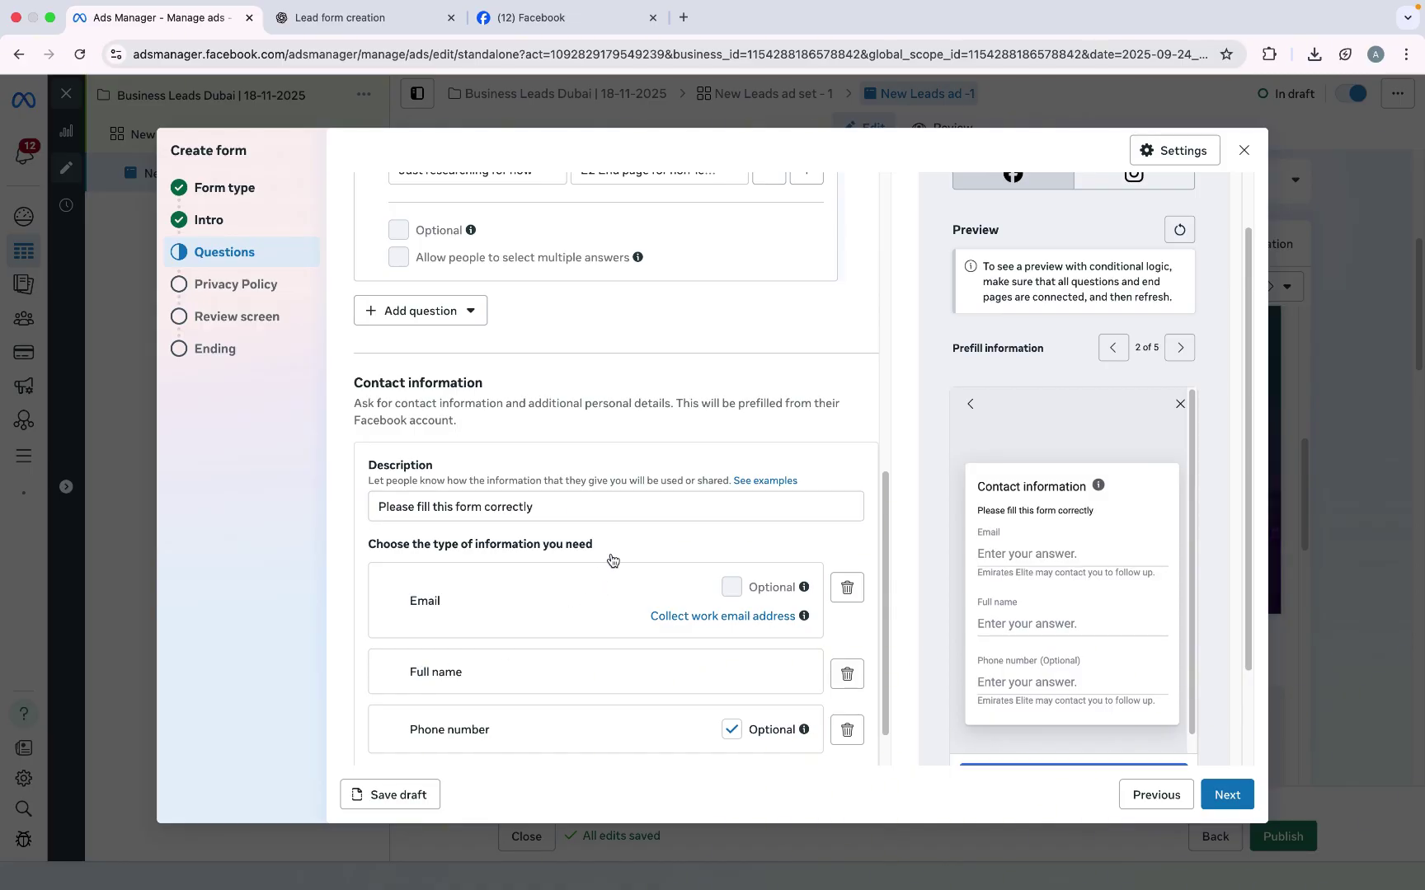
Step: Make the phone number field in the contact information required instead of optional
scroll(693, 565, "up", 1)
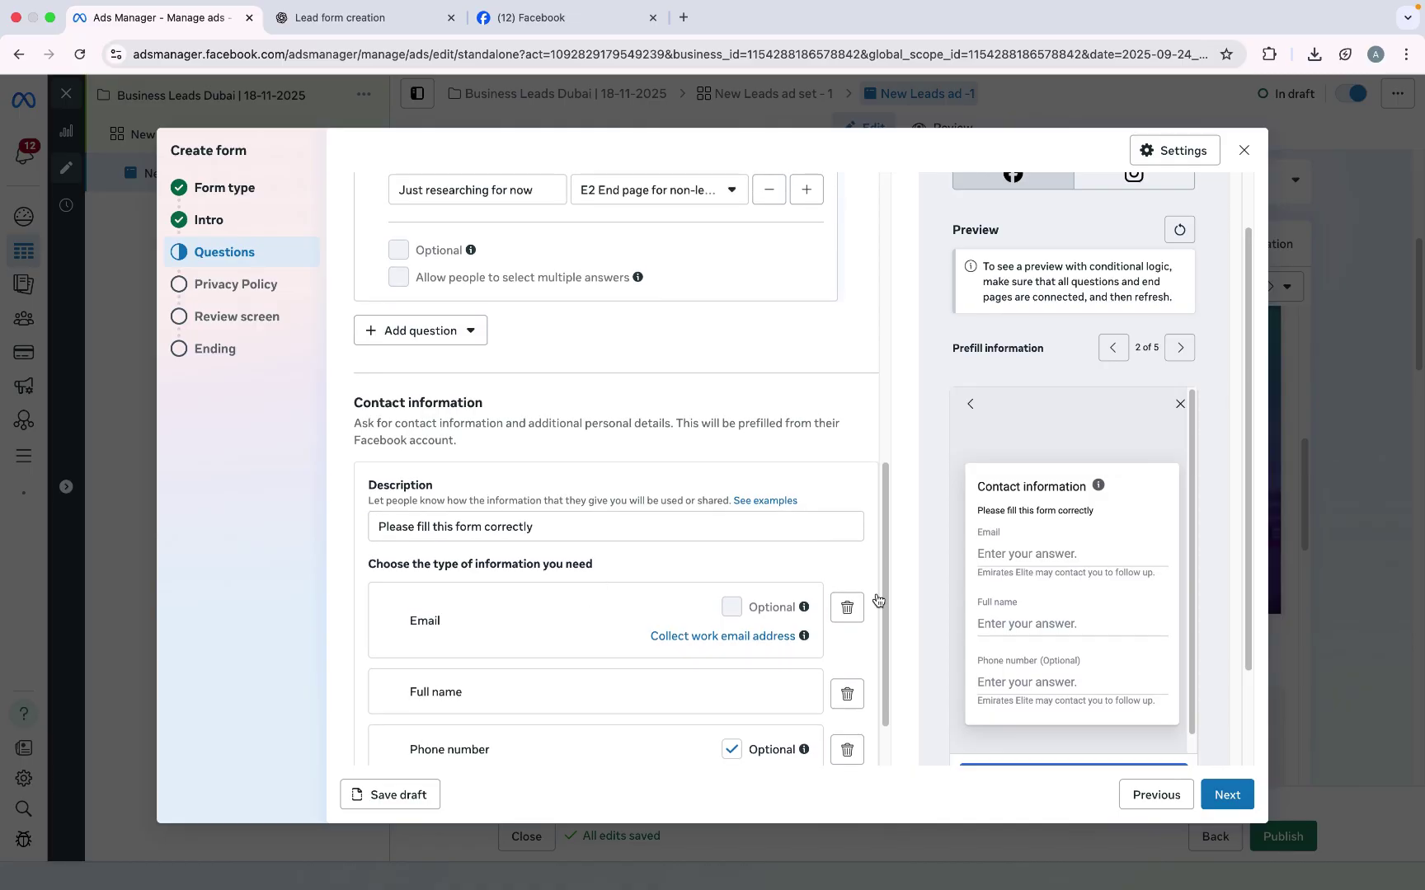
left_click_drag(888, 656, 887, 686)
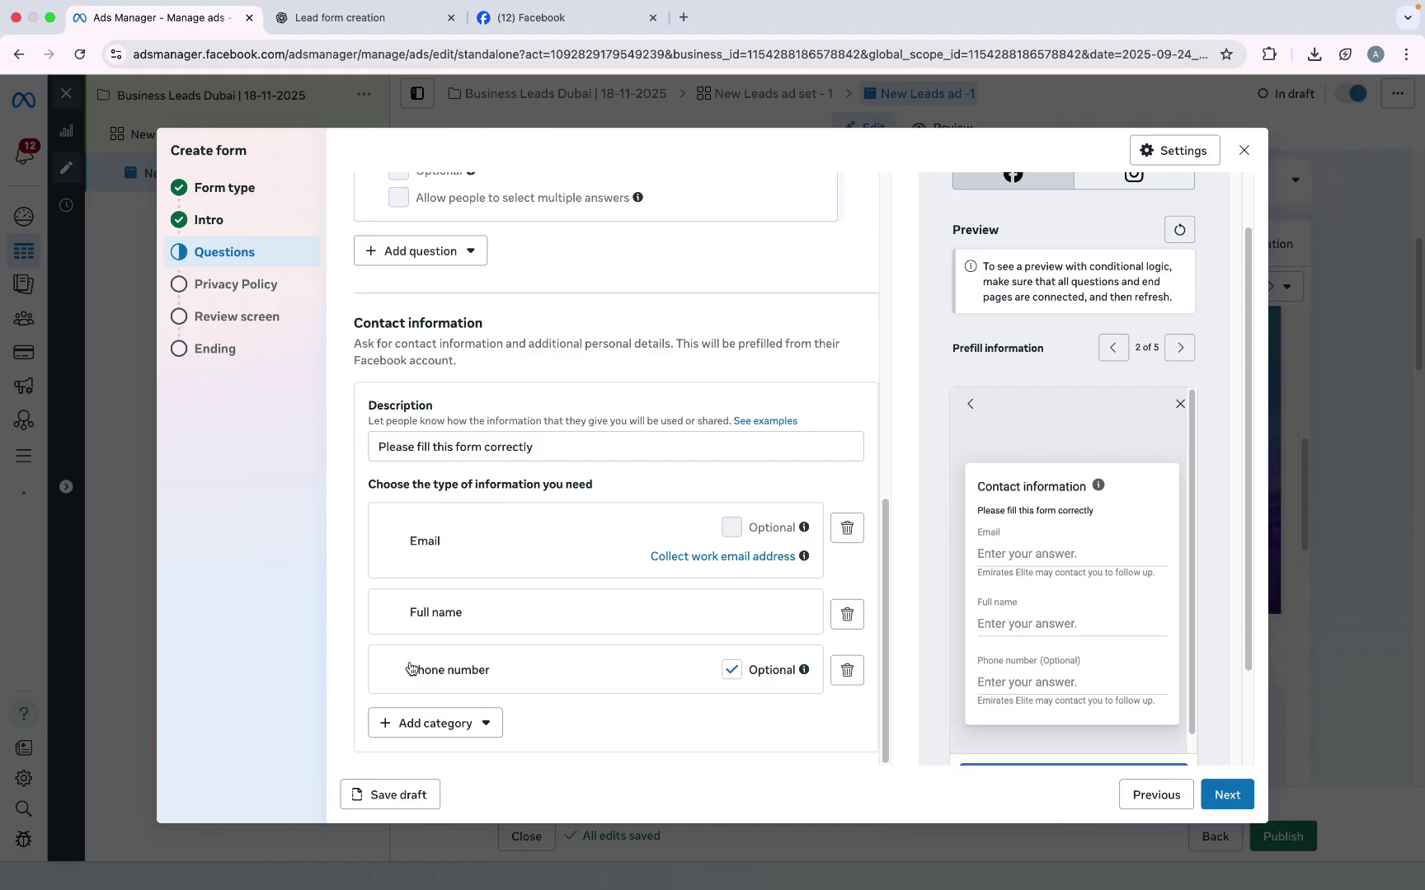
left_click(733, 671)
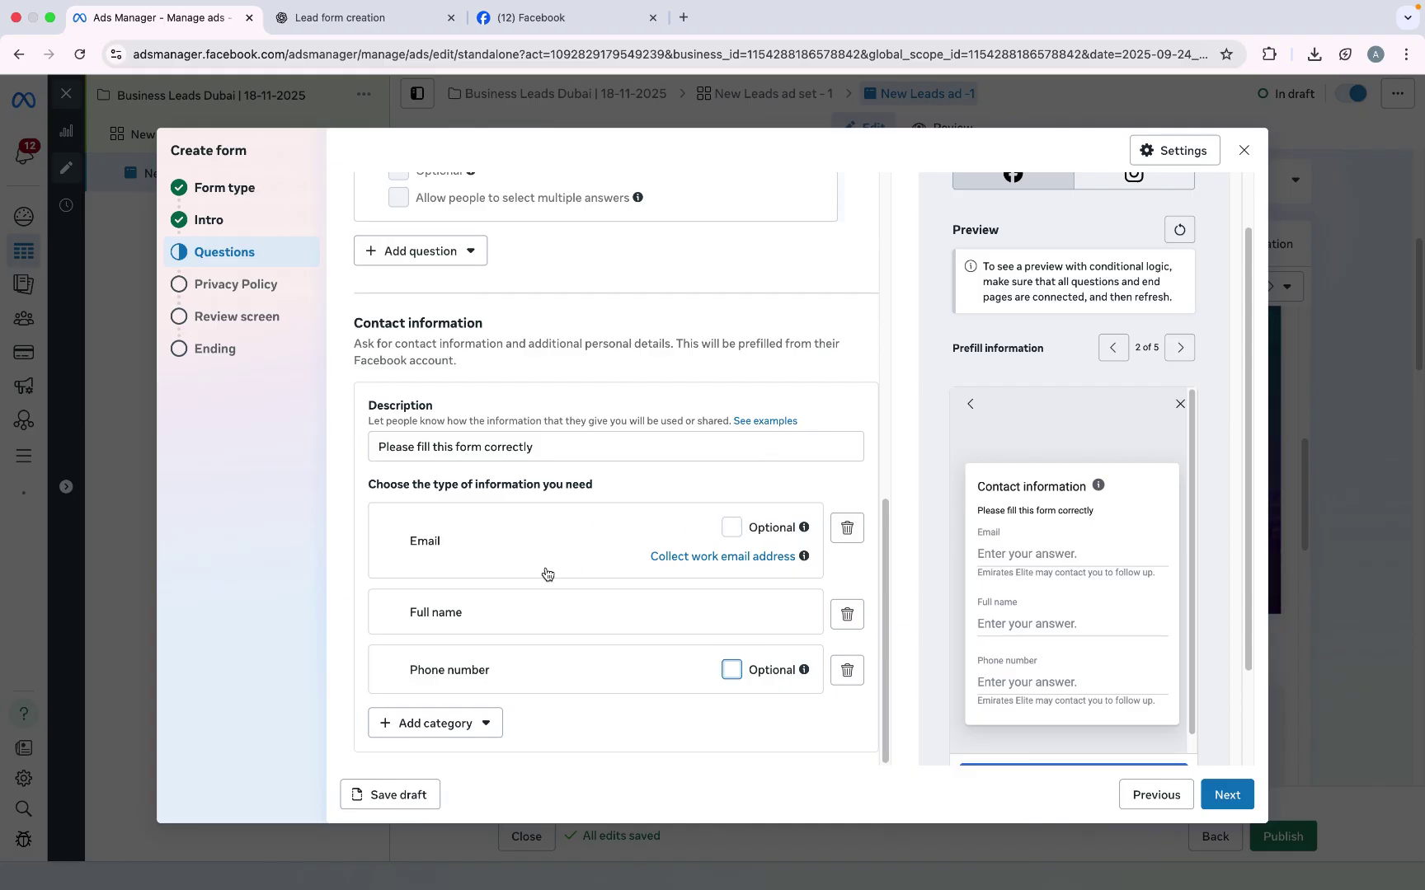
Step: Check the finished questions, continue to the form's Privacy Policy section and go to its link field
scroll(651, 685, "up", 3)
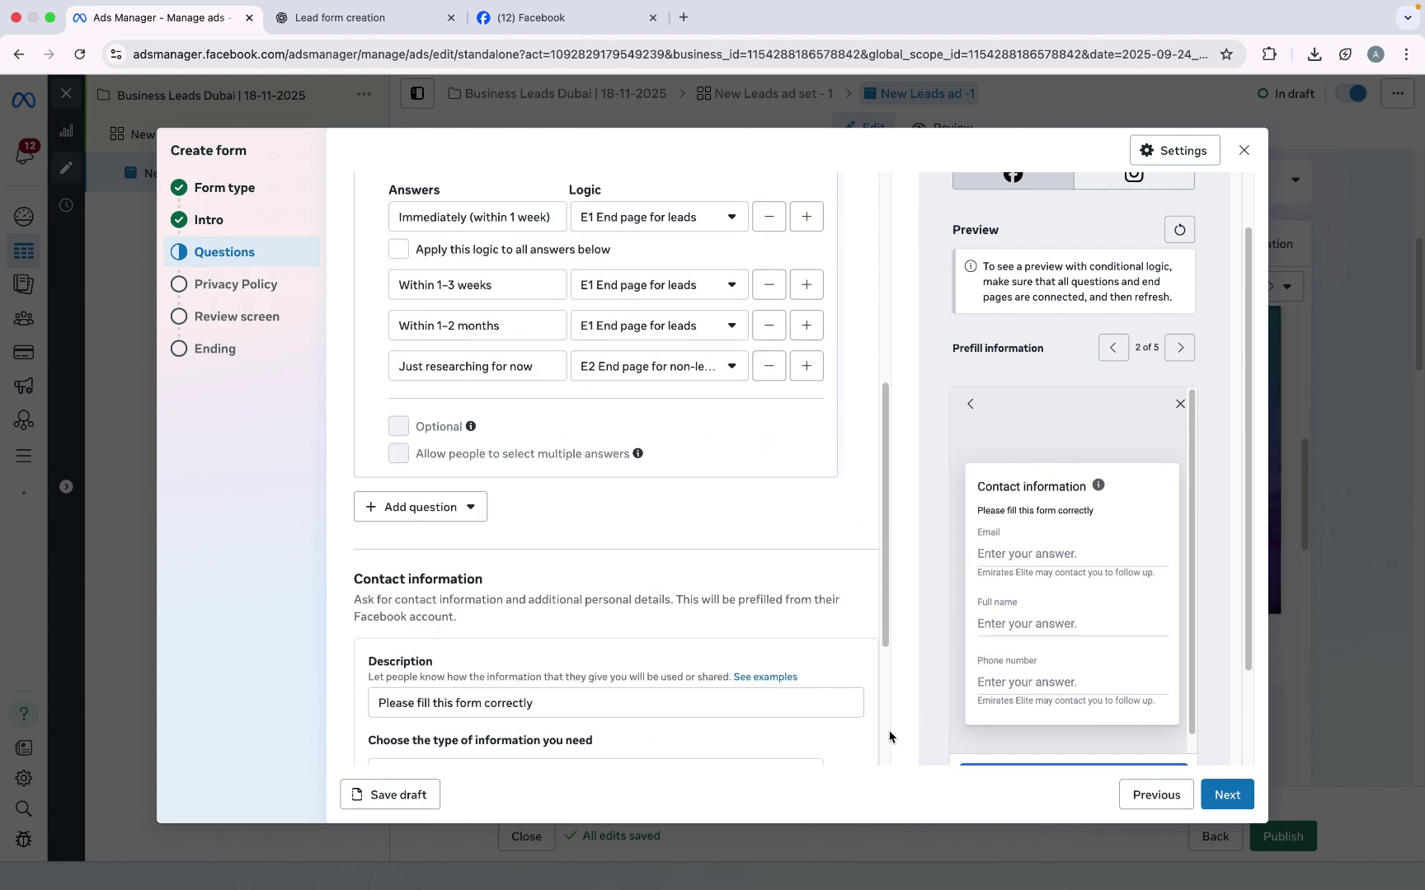
scroll(1072, 725, "up", 1)
scroll(806, 710, "up", 3)
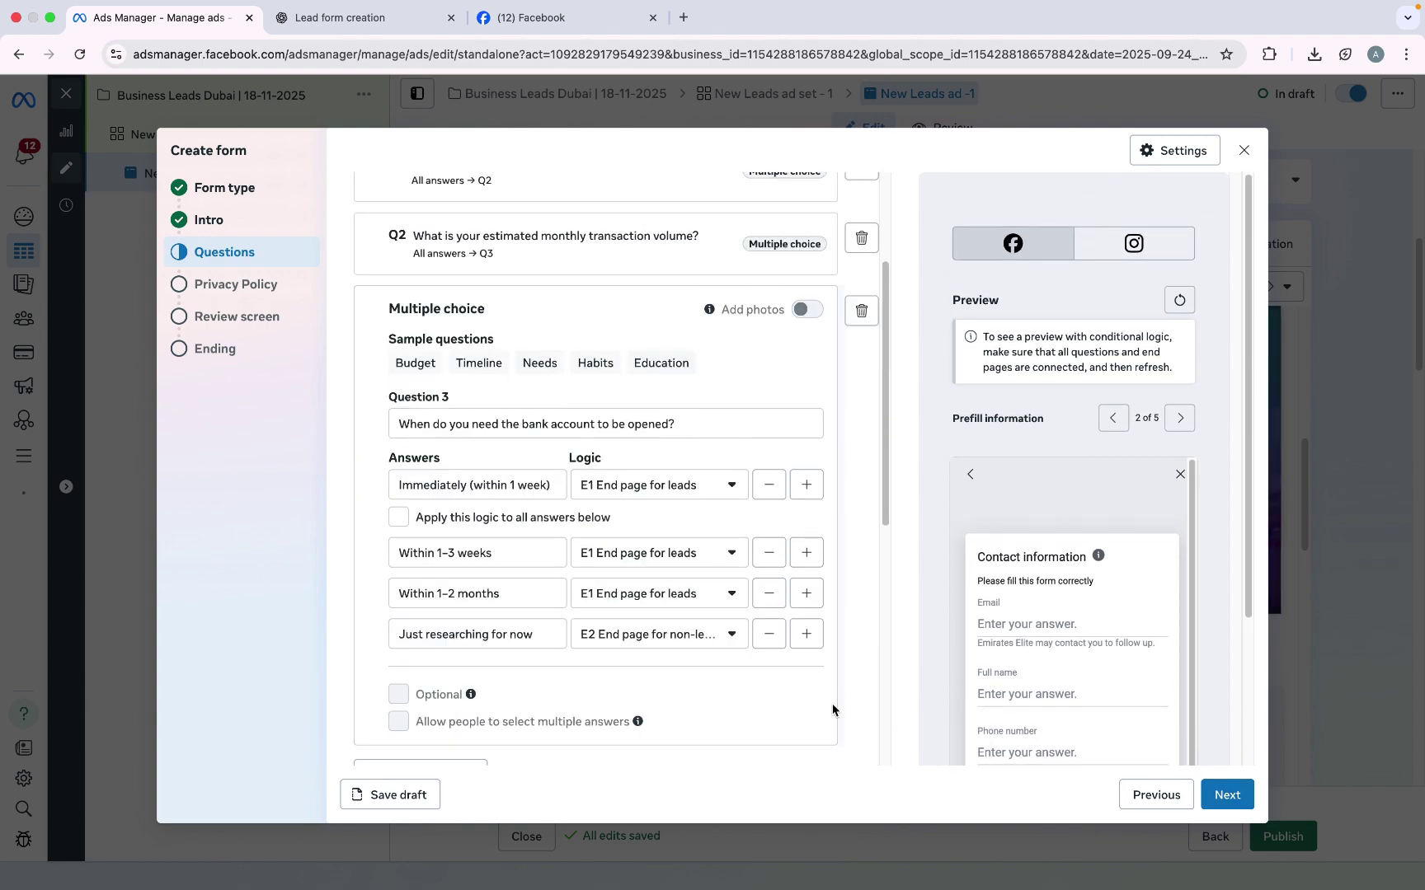
left_click(1228, 792)
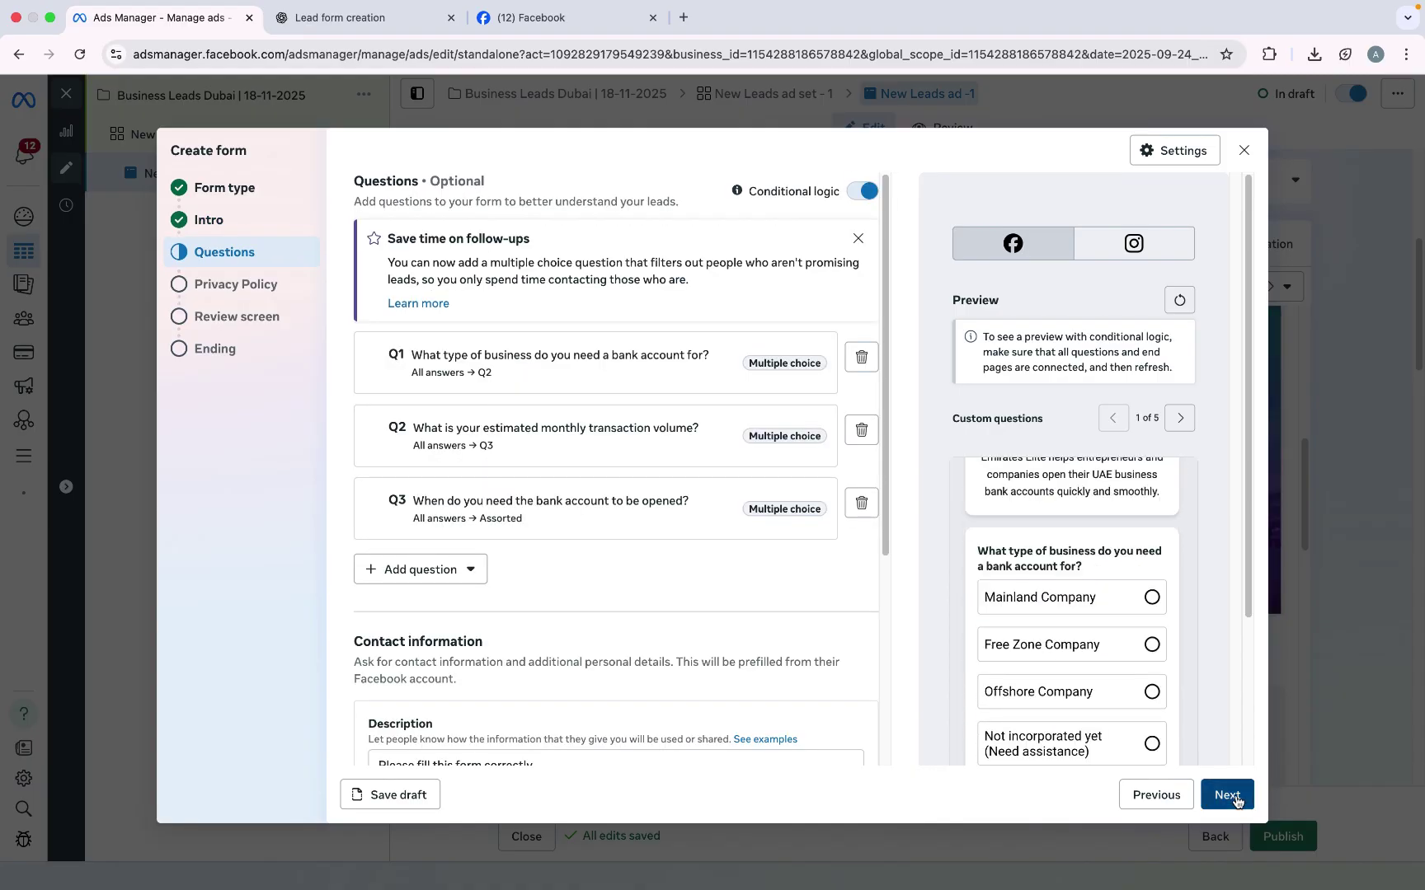
left_click(1234, 797)
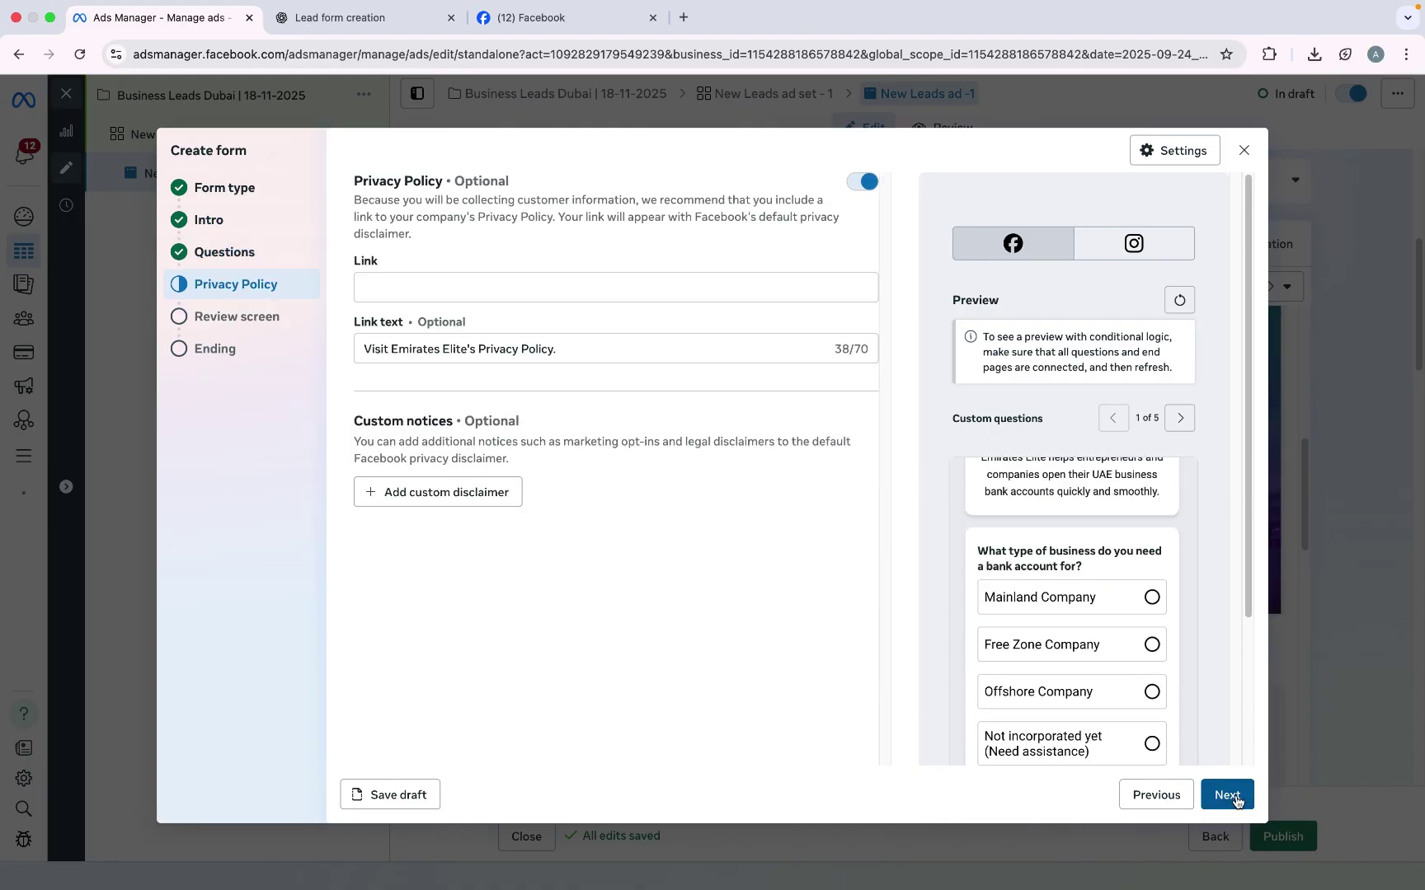
left_click(486, 292)
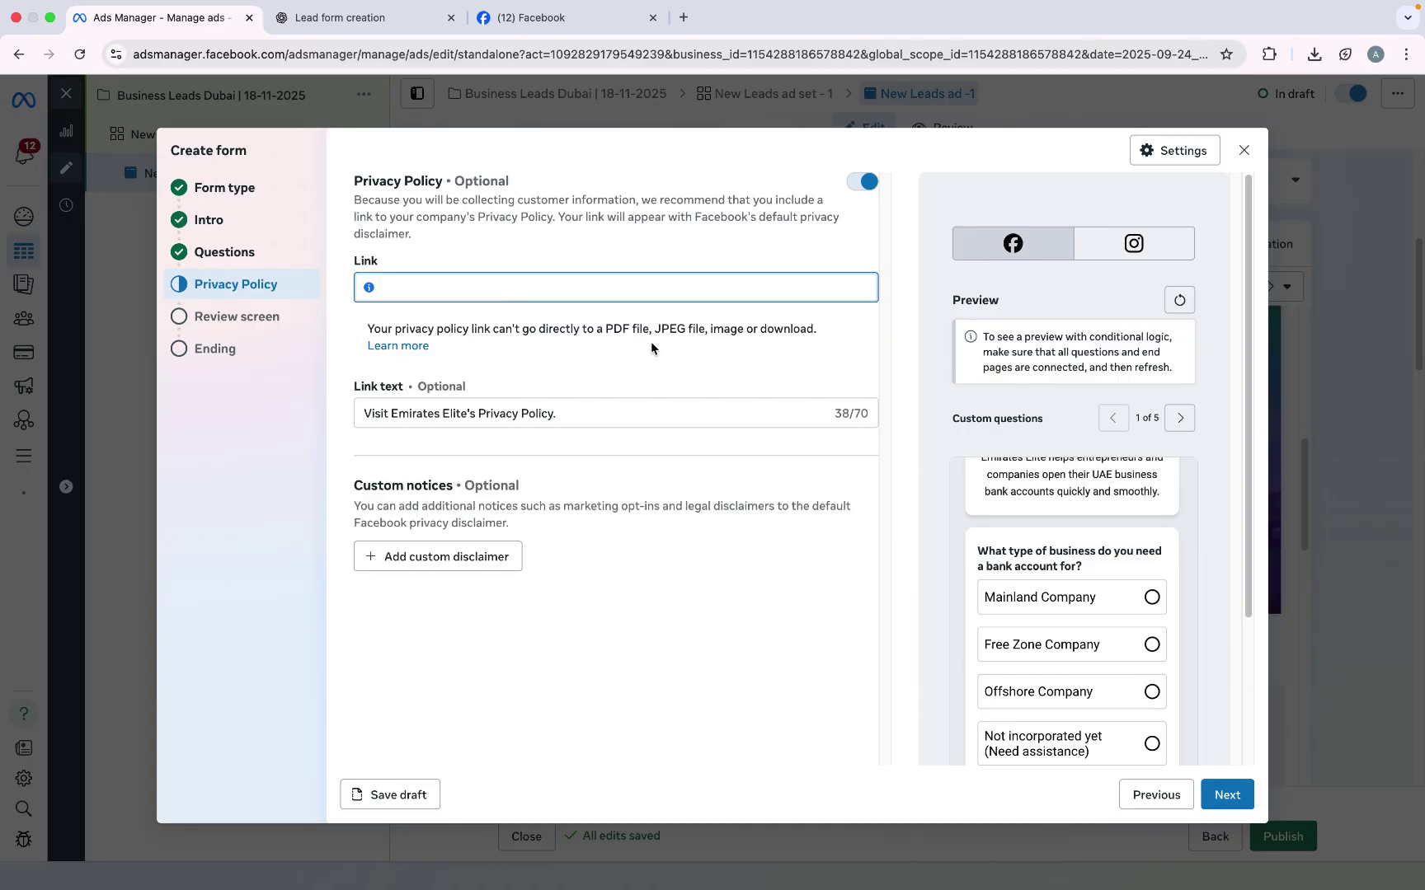
Step: Create a blank document in Google Docs in a new browser tab and title it "Privacy Policy Page"
left_click(684, 16)
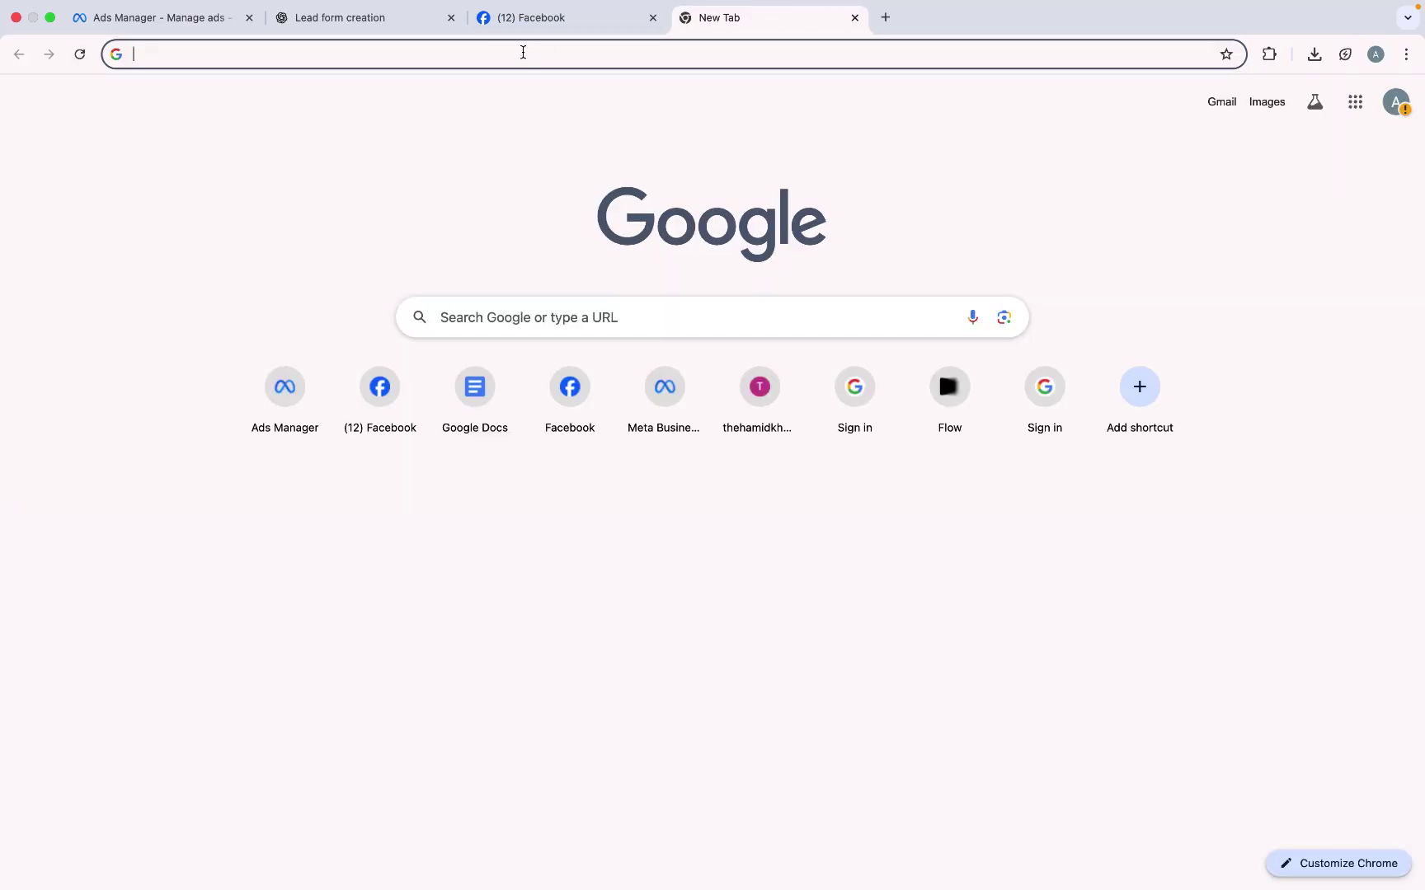
left_click(500, 404)
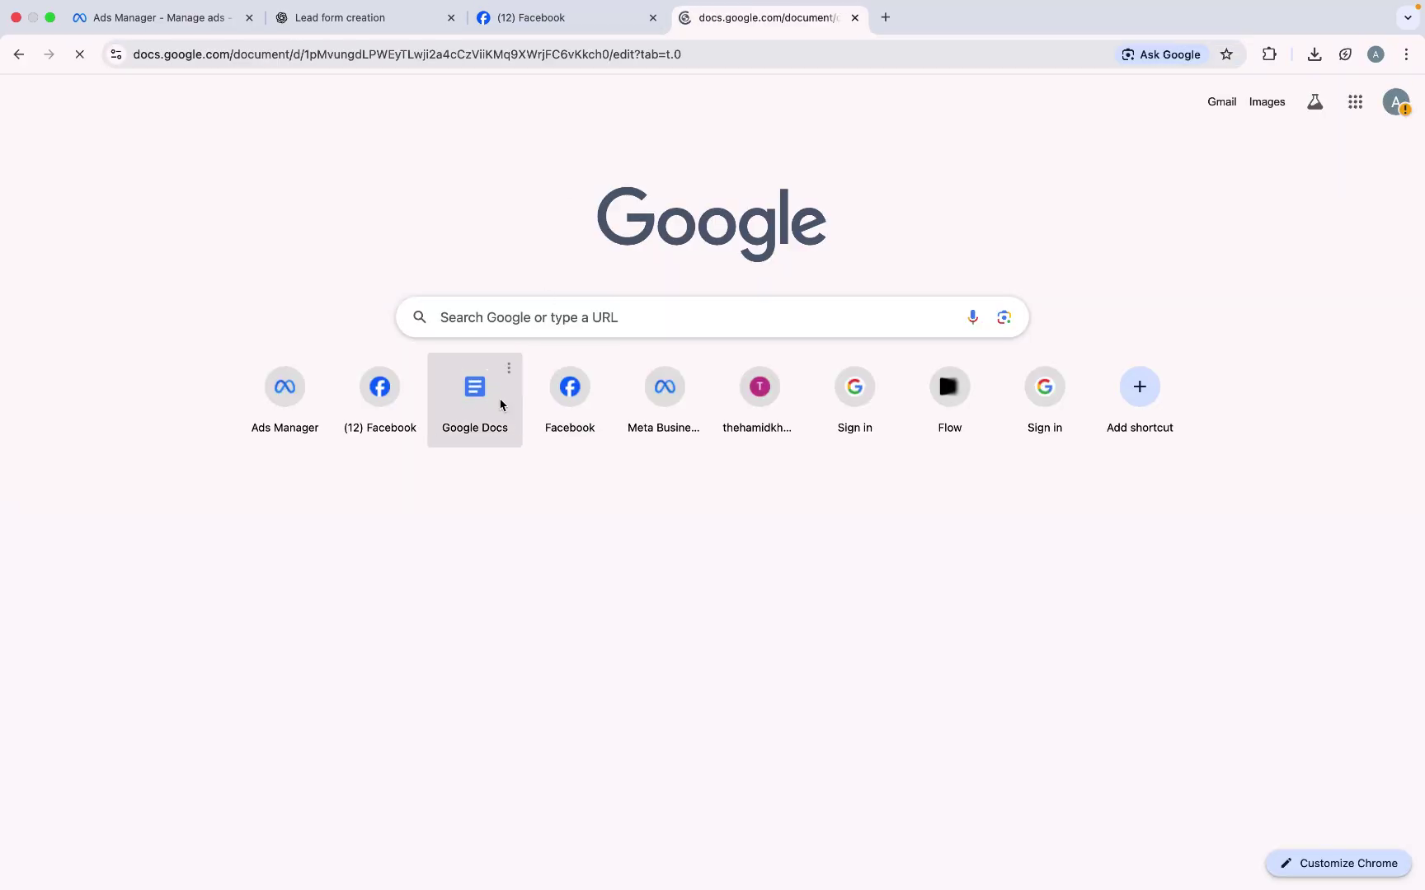
double_click(144, 93)
triple_click(145, 91)
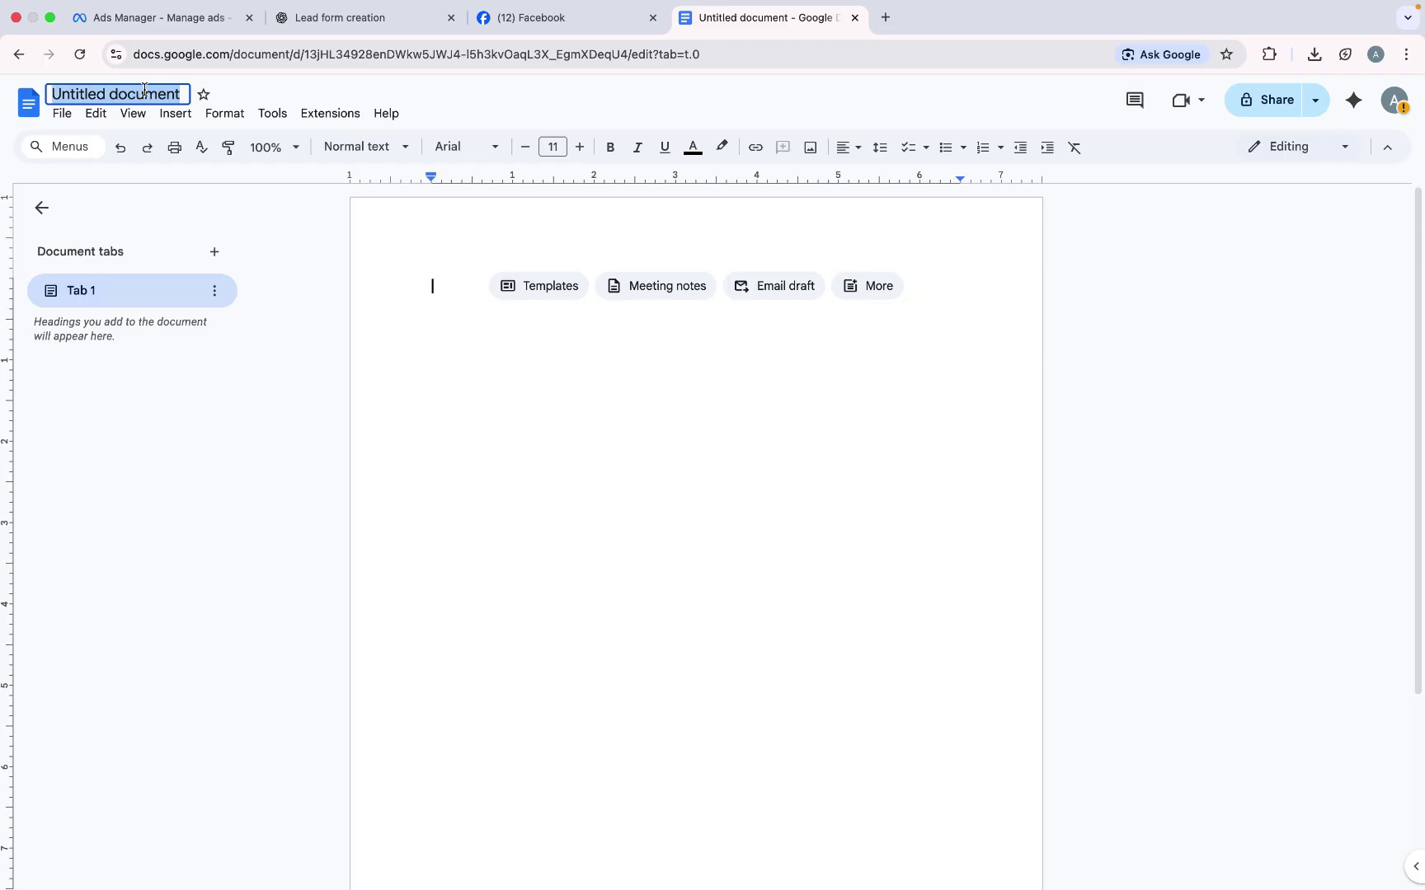
type("Privacy Policy Page")
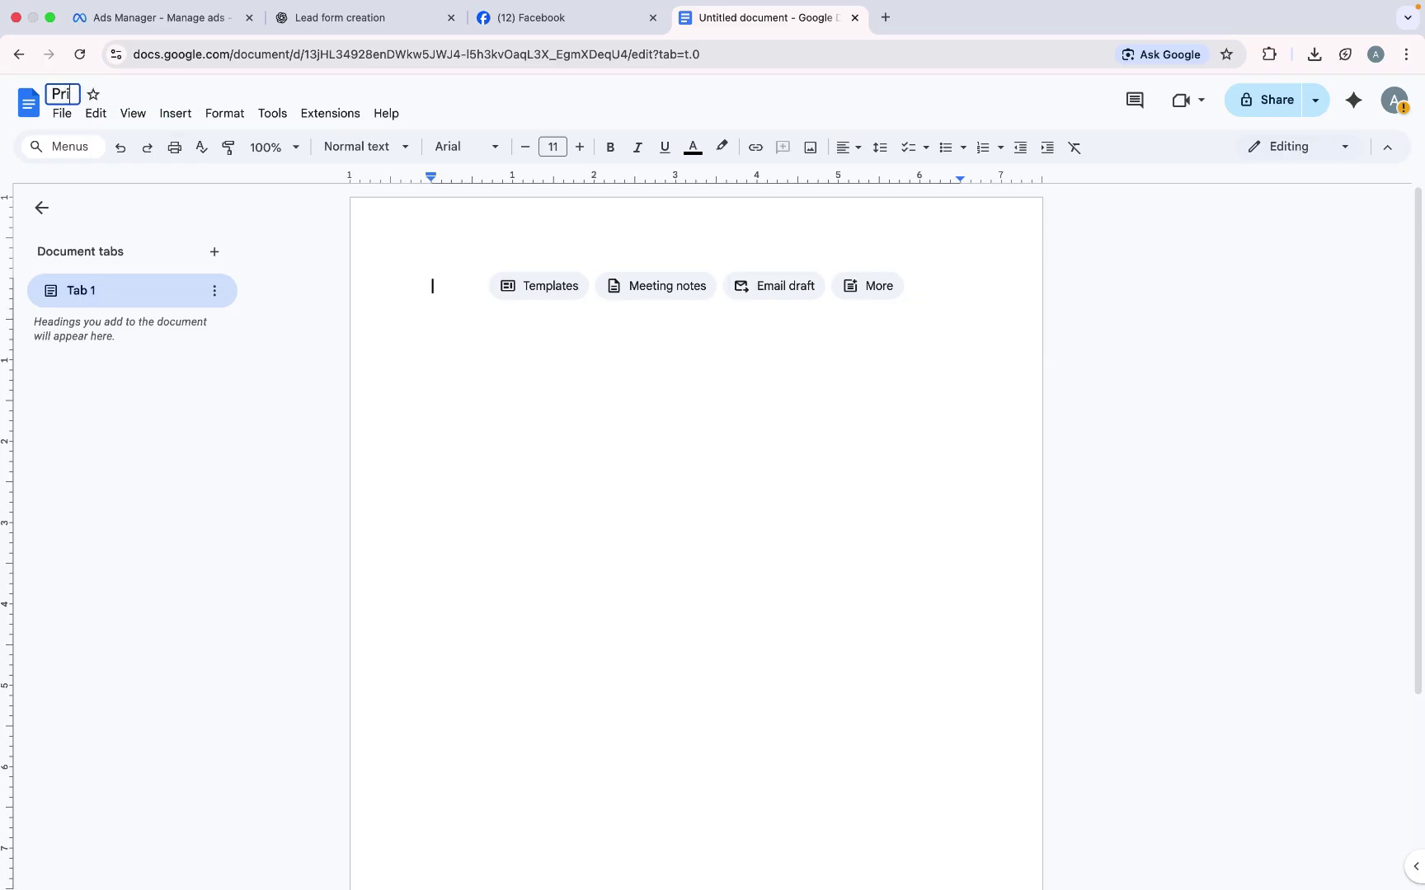
Step: Confirm the document title and, in a new ChatGPT chat, submit the request "Write a privacy policy for emirates elite"
key("Return")
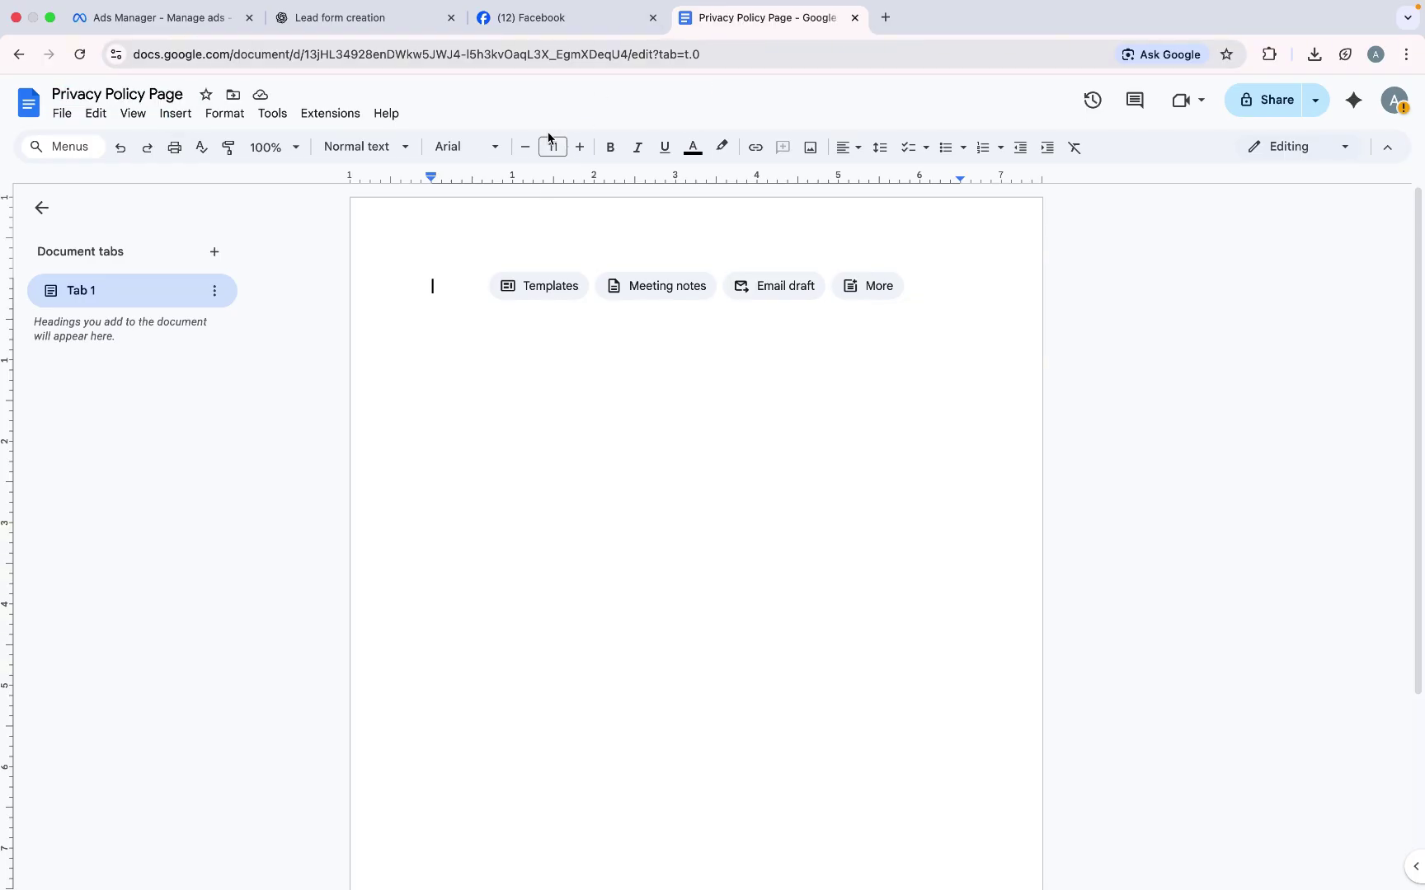
left_click(375, 19)
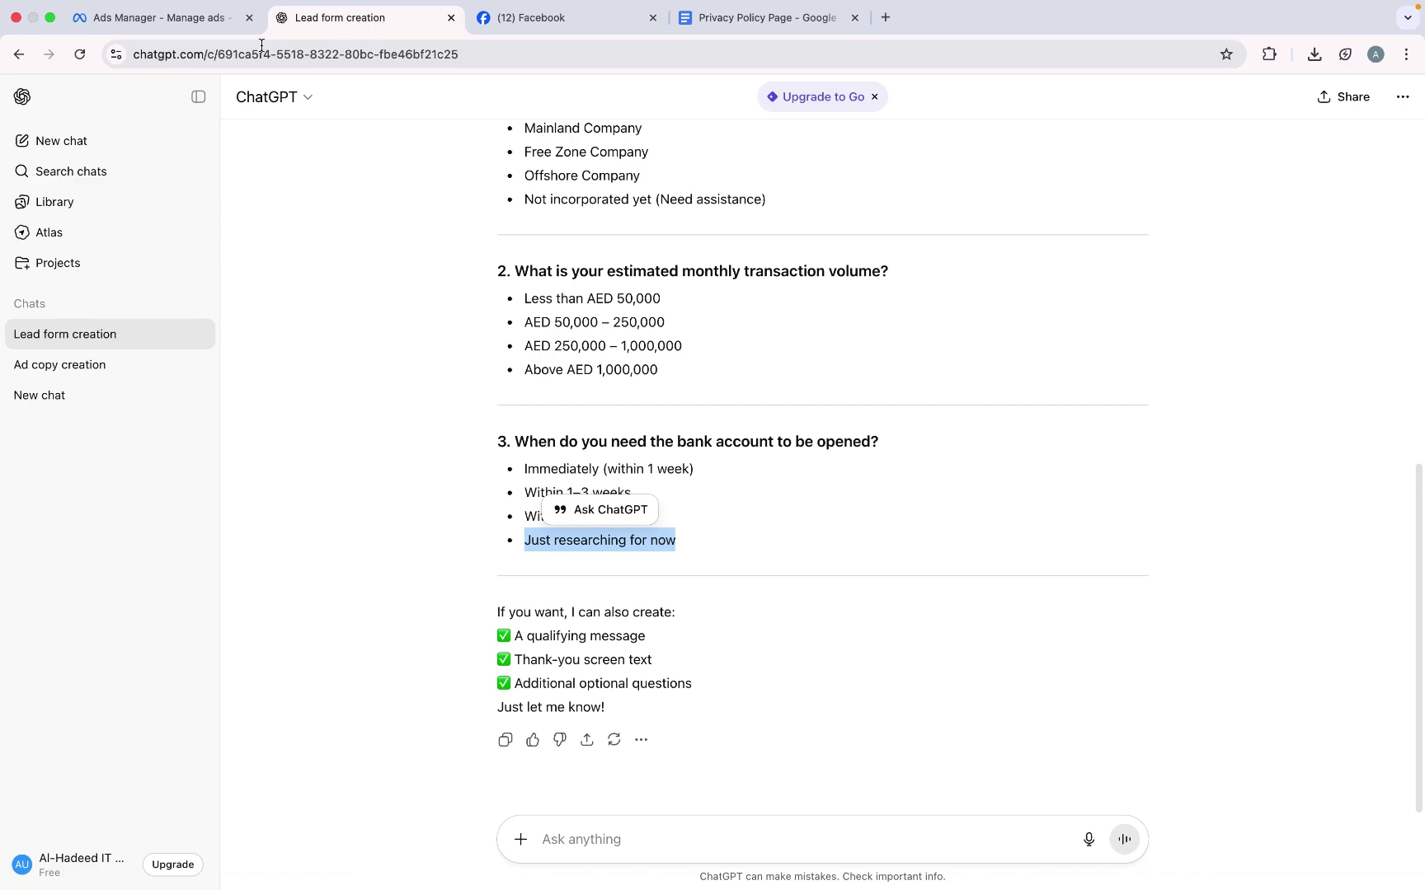
left_click(66, 144)
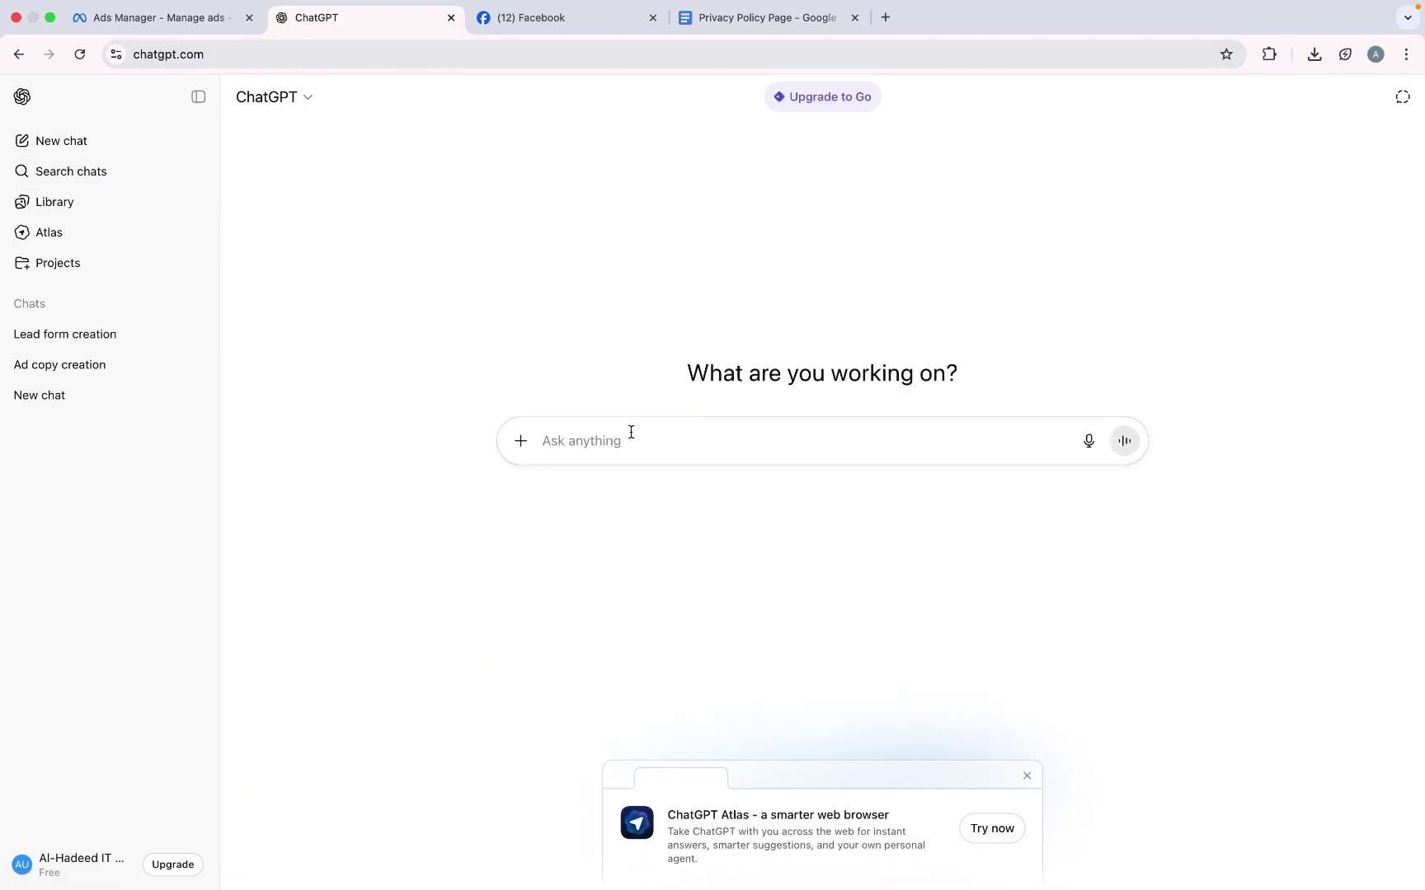
type("Write a privacy policy for emirates elite")
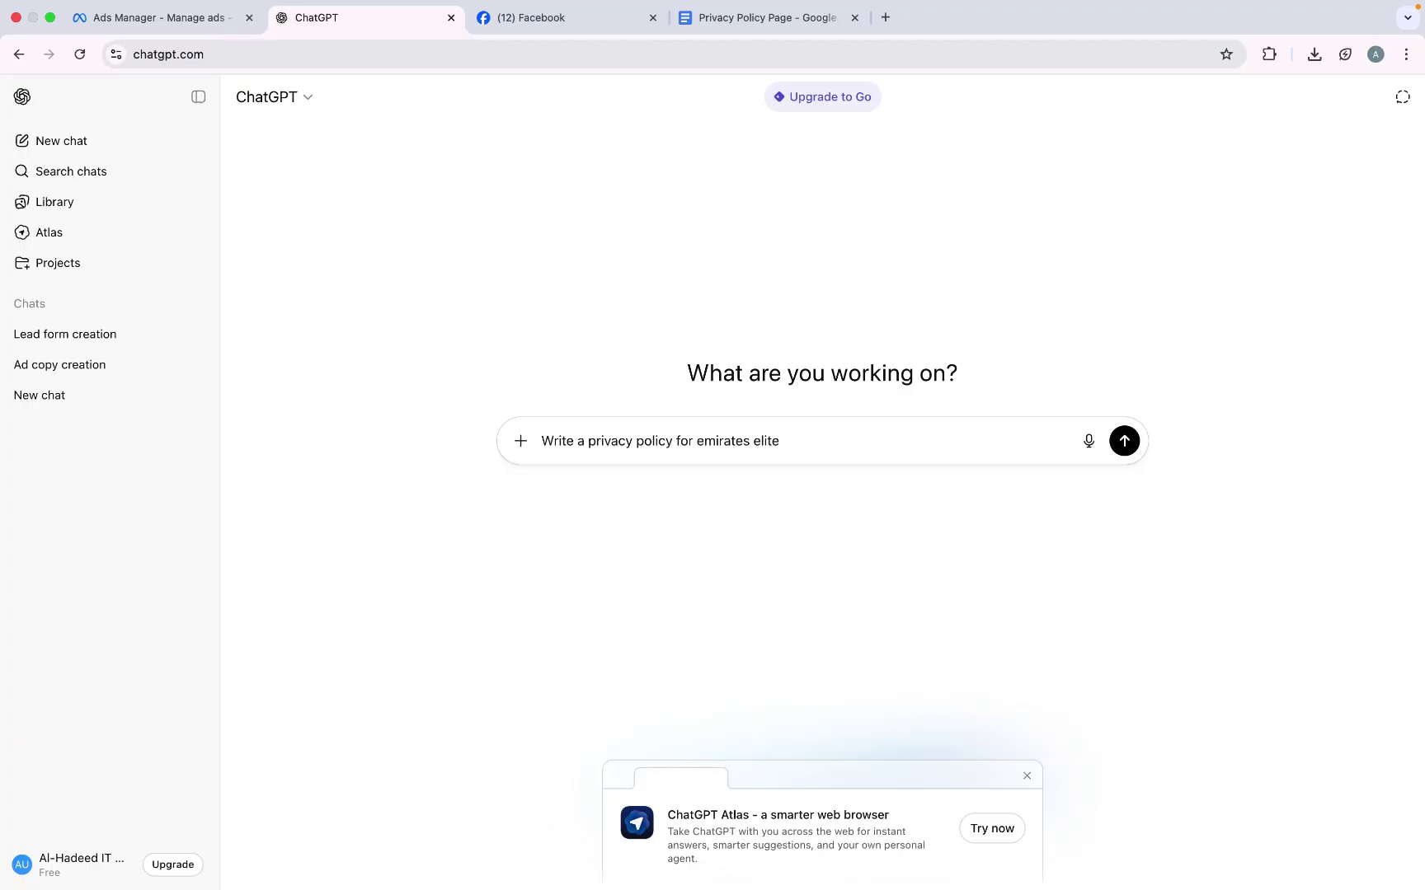
key("Return")
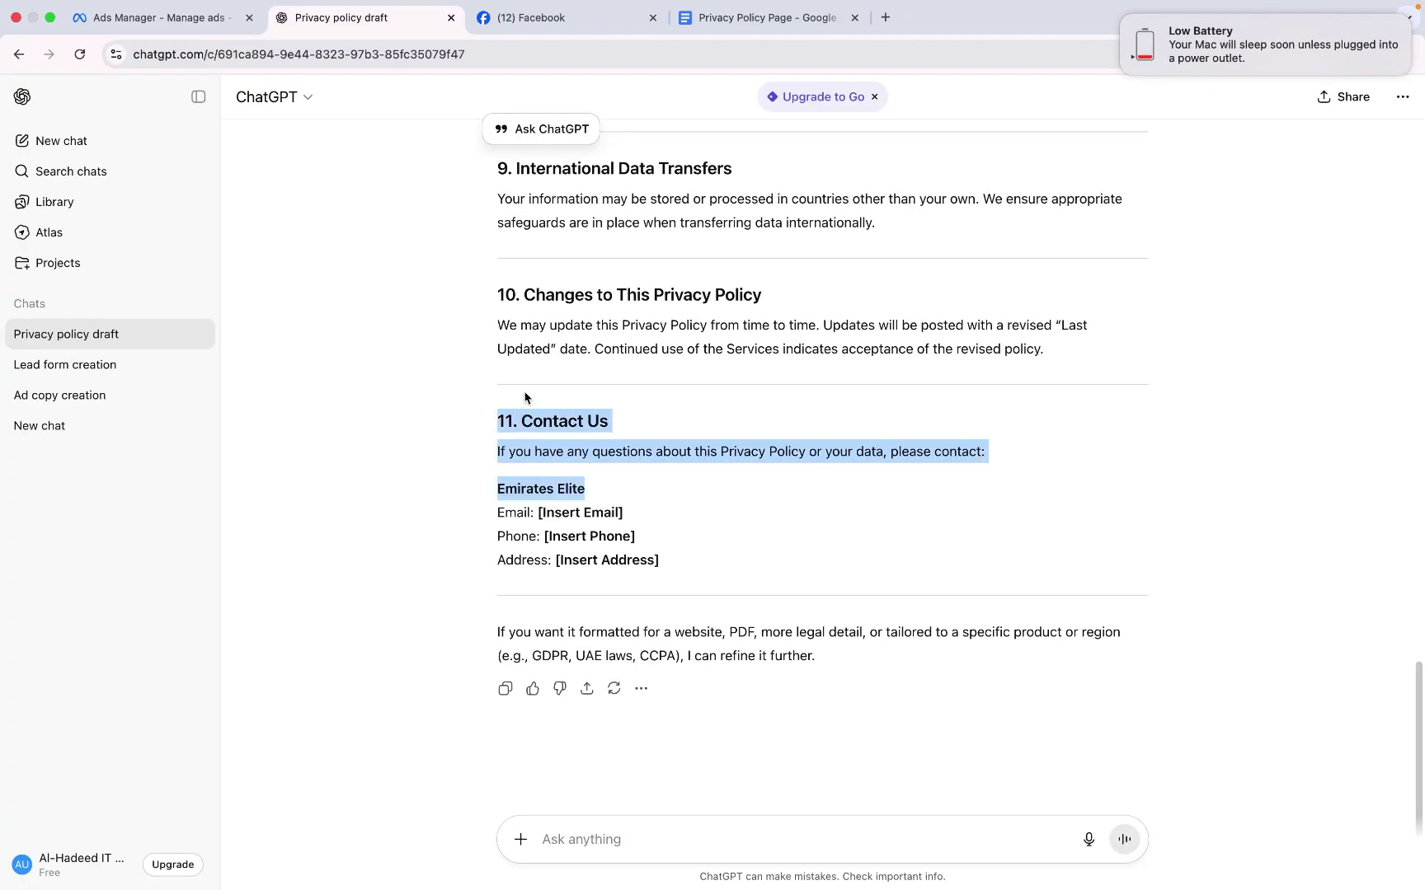
Step: Copy the generated policy through the company name under "11. Contact Us" and paste it into the Privacy Policy Page document in Google Docs
left_click_drag(498, 420, 652, 71)
left_click(754, 18)
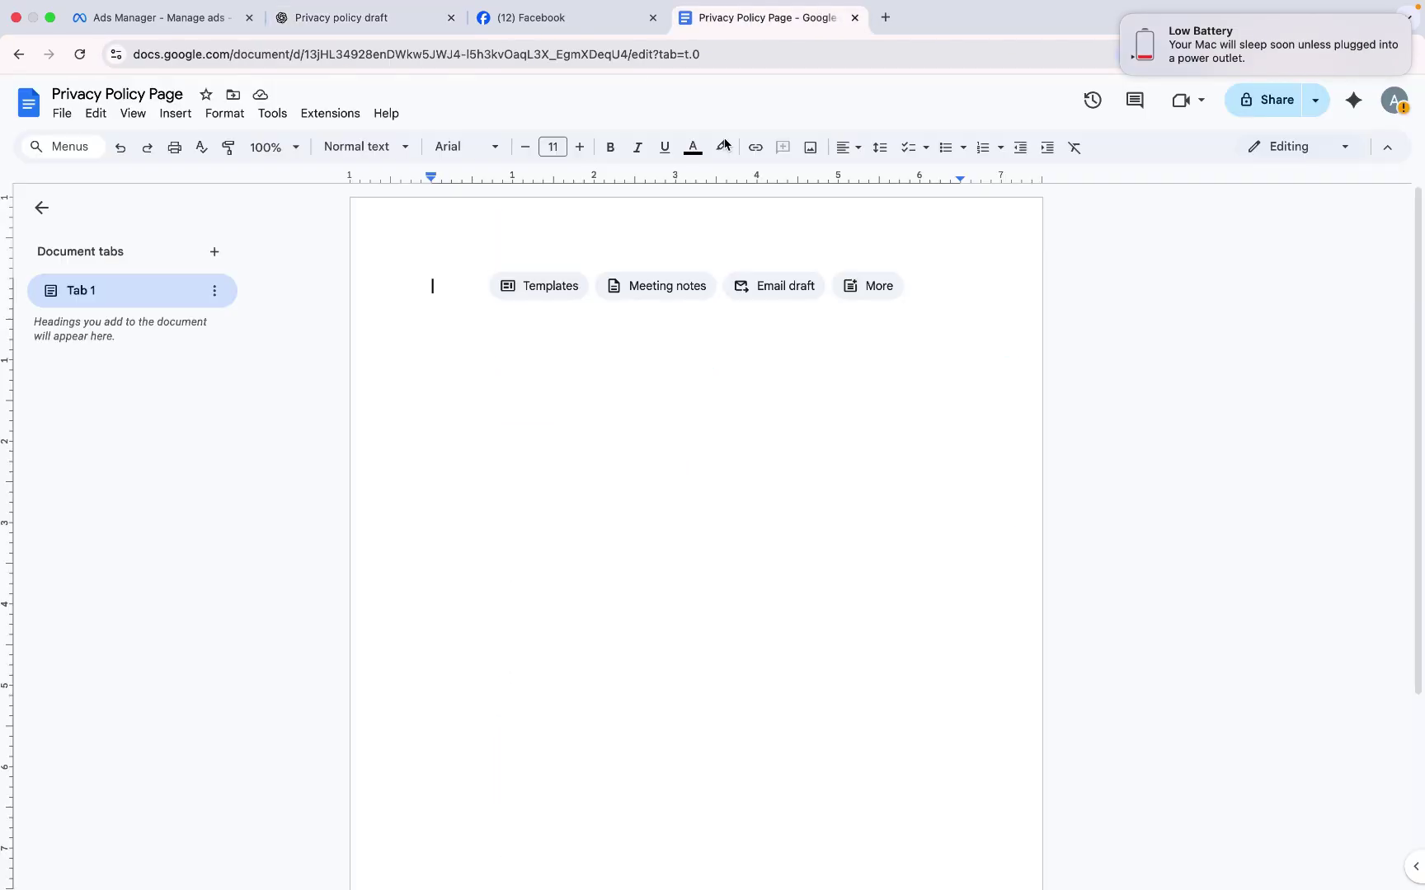
key("super+v")
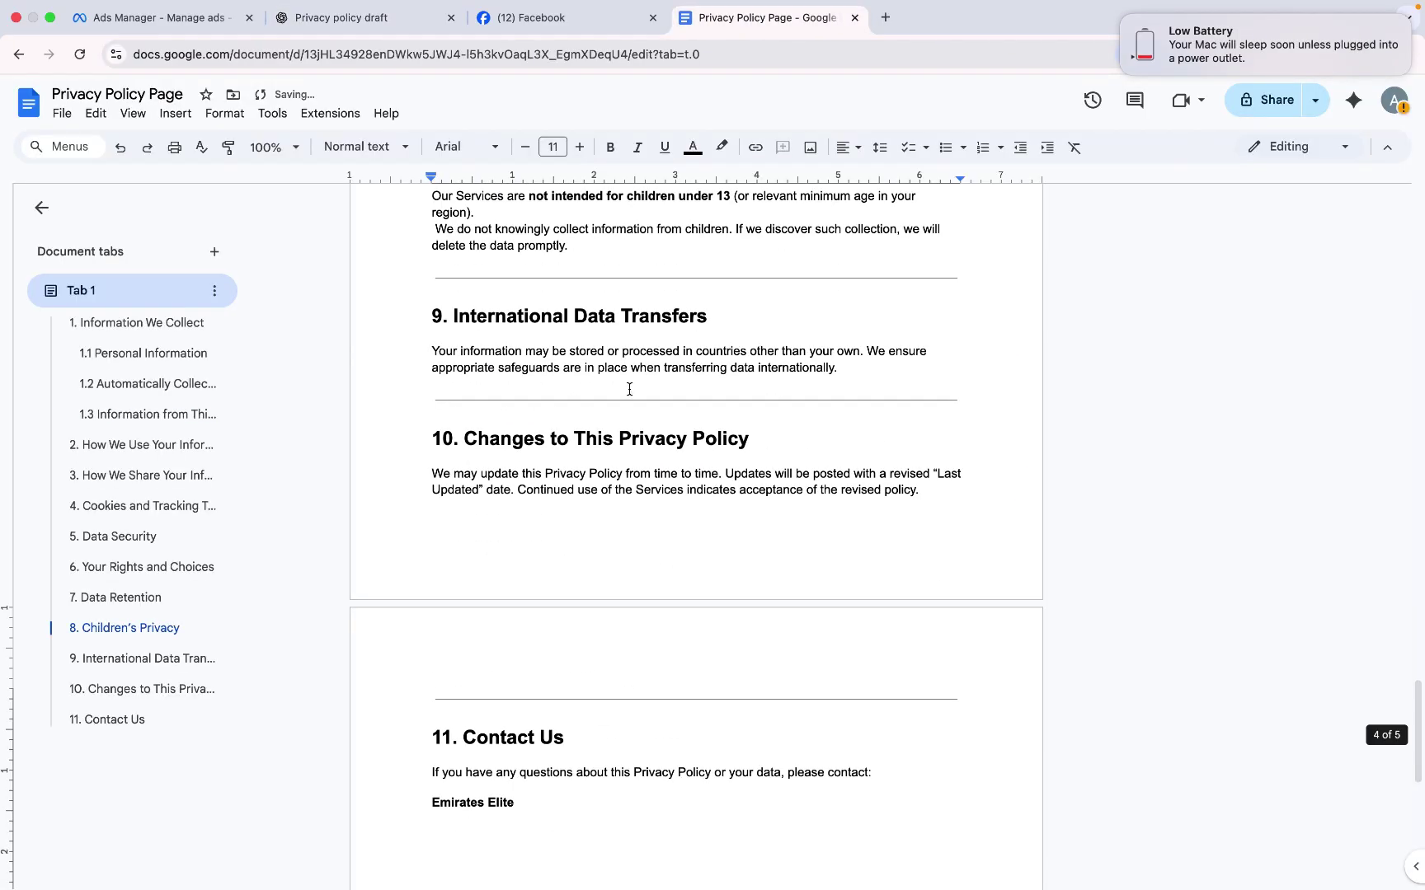
left_click_drag(1417, 731, 1380, 684)
Step: Share the Privacy Policy Page document with anyone who has the link, and copy its link
left_click(1254, 102)
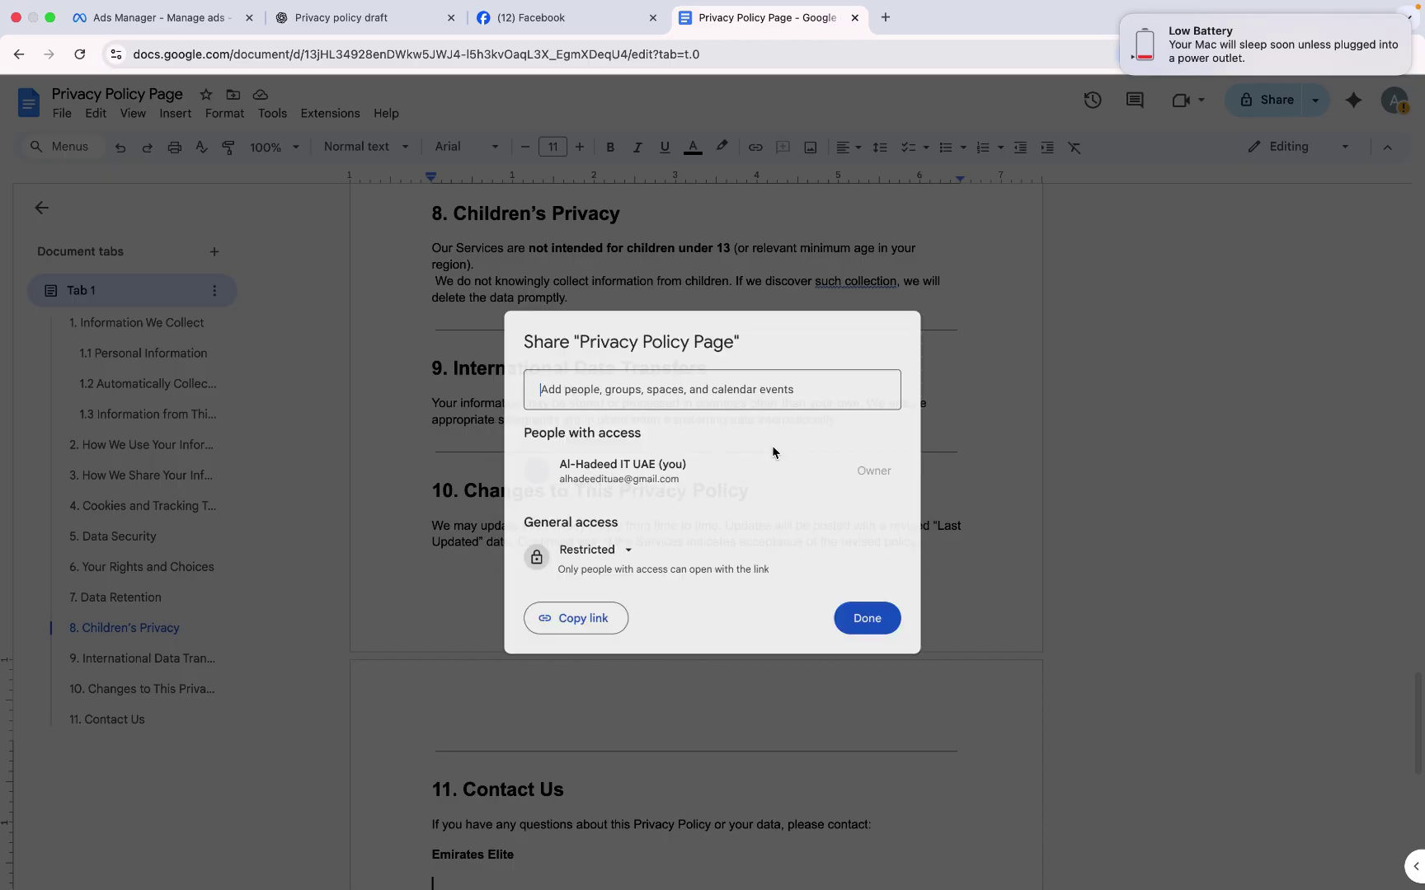
left_click(577, 552)
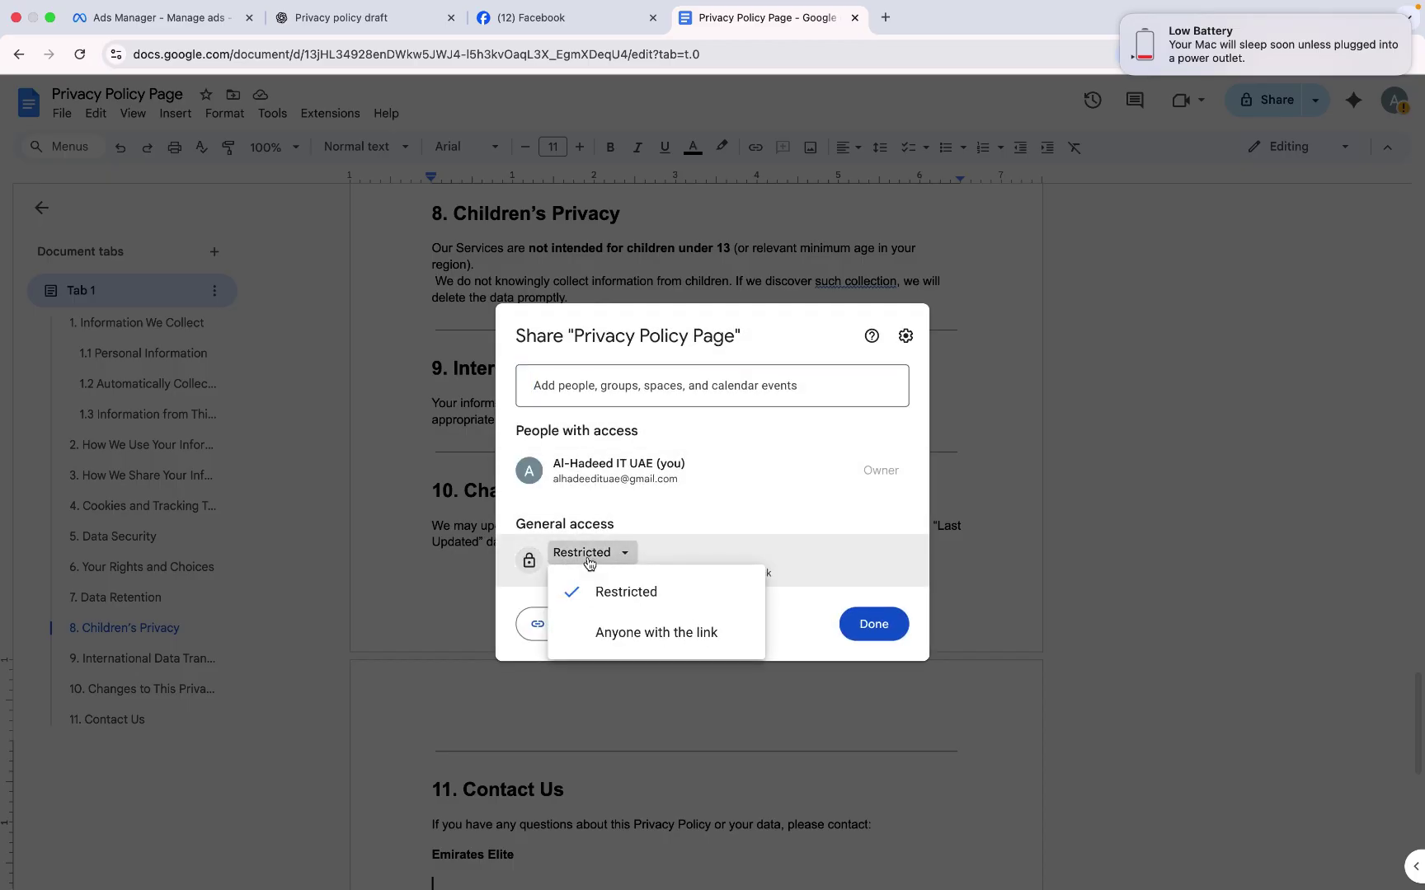
left_click(604, 642)
left_click(592, 635)
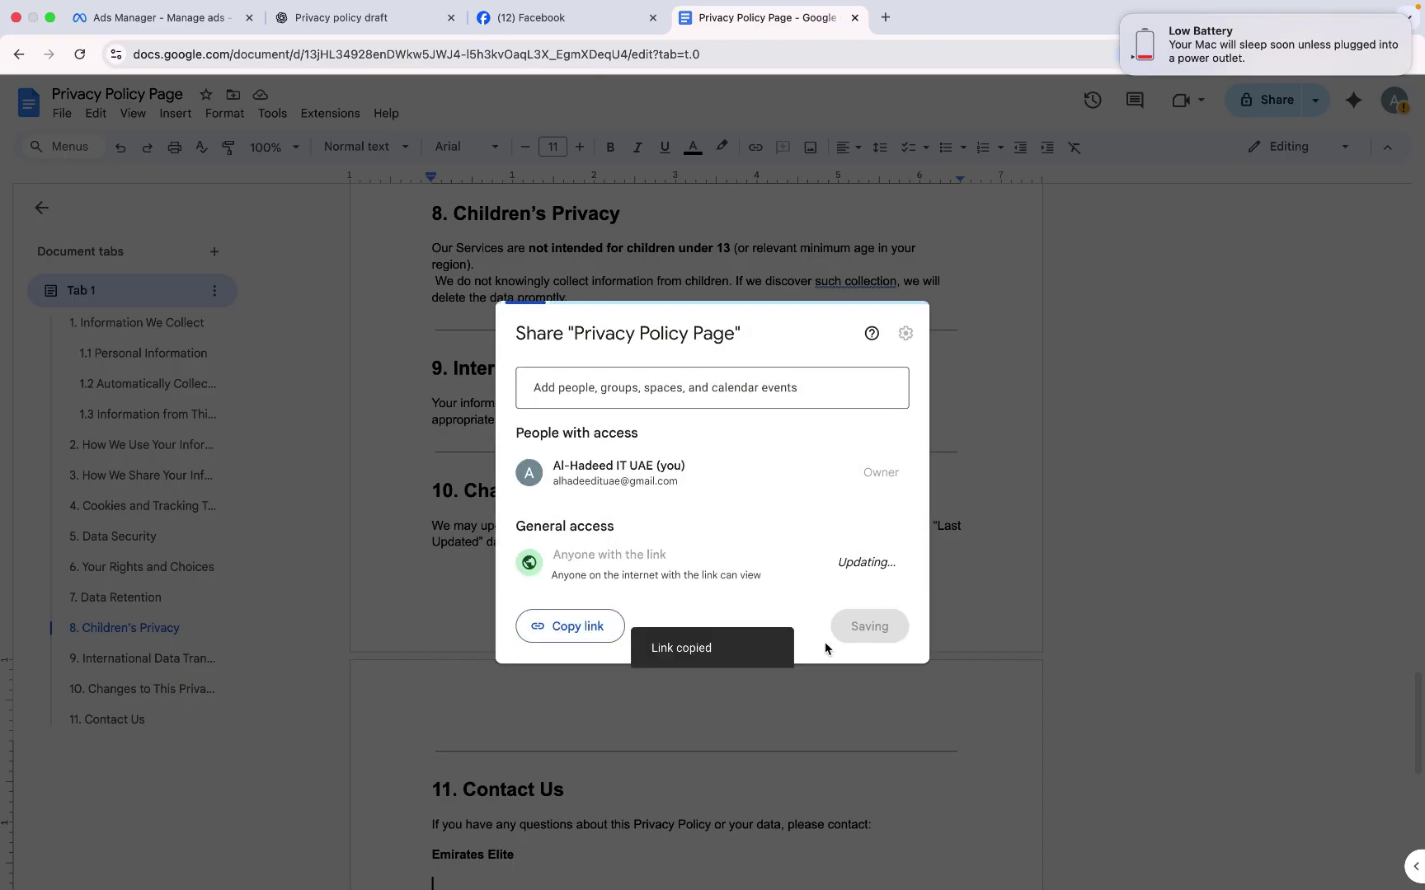
left_click(869, 626)
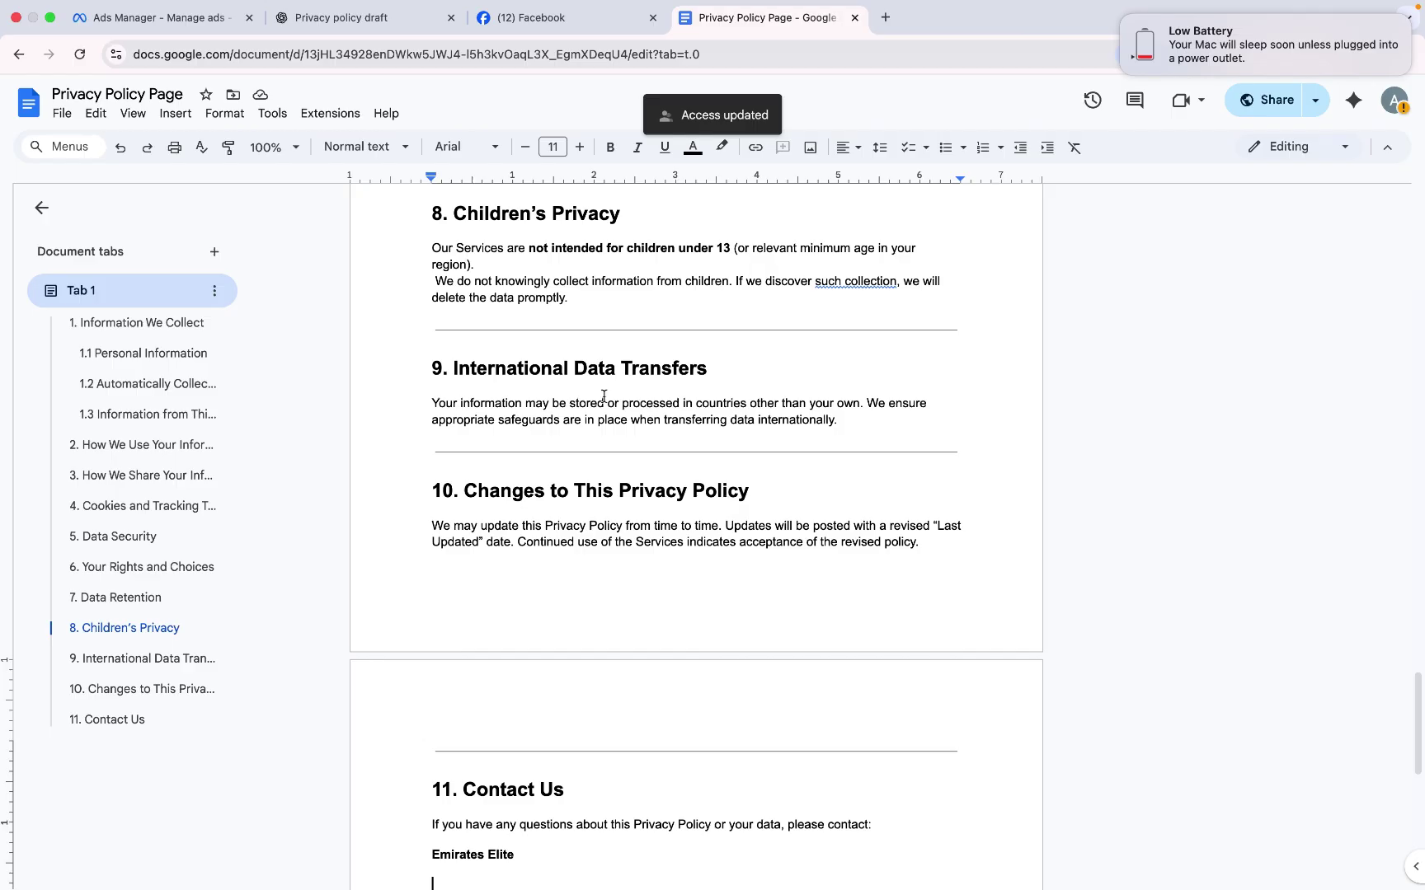
Step: In Ads Manager, paste the copied document link as the form's privacy policy link and continue past the review screen to the Ending section
left_click(216, 20)
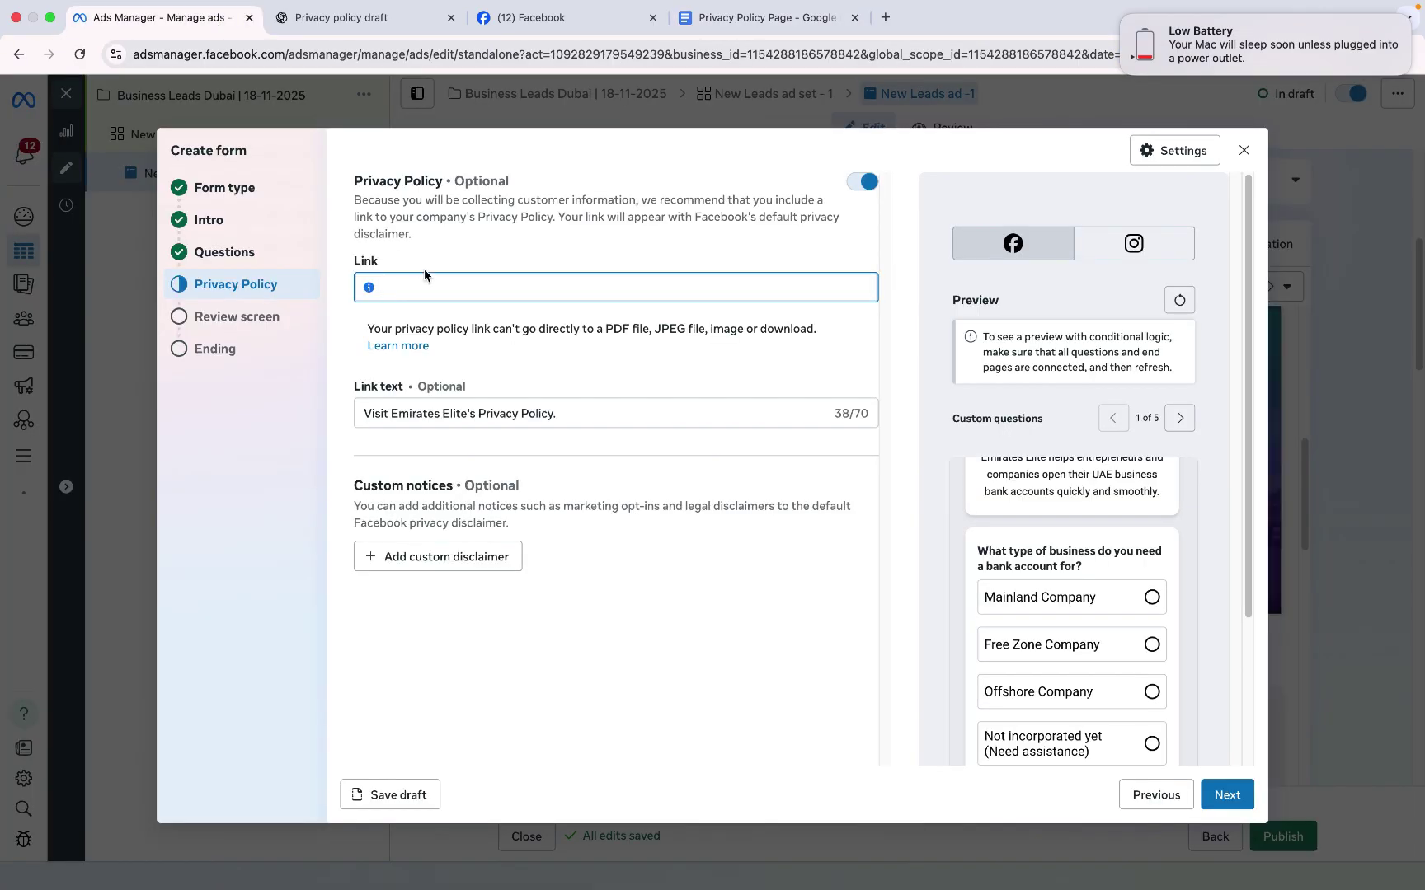
key("super+v")
left_click(1230, 794)
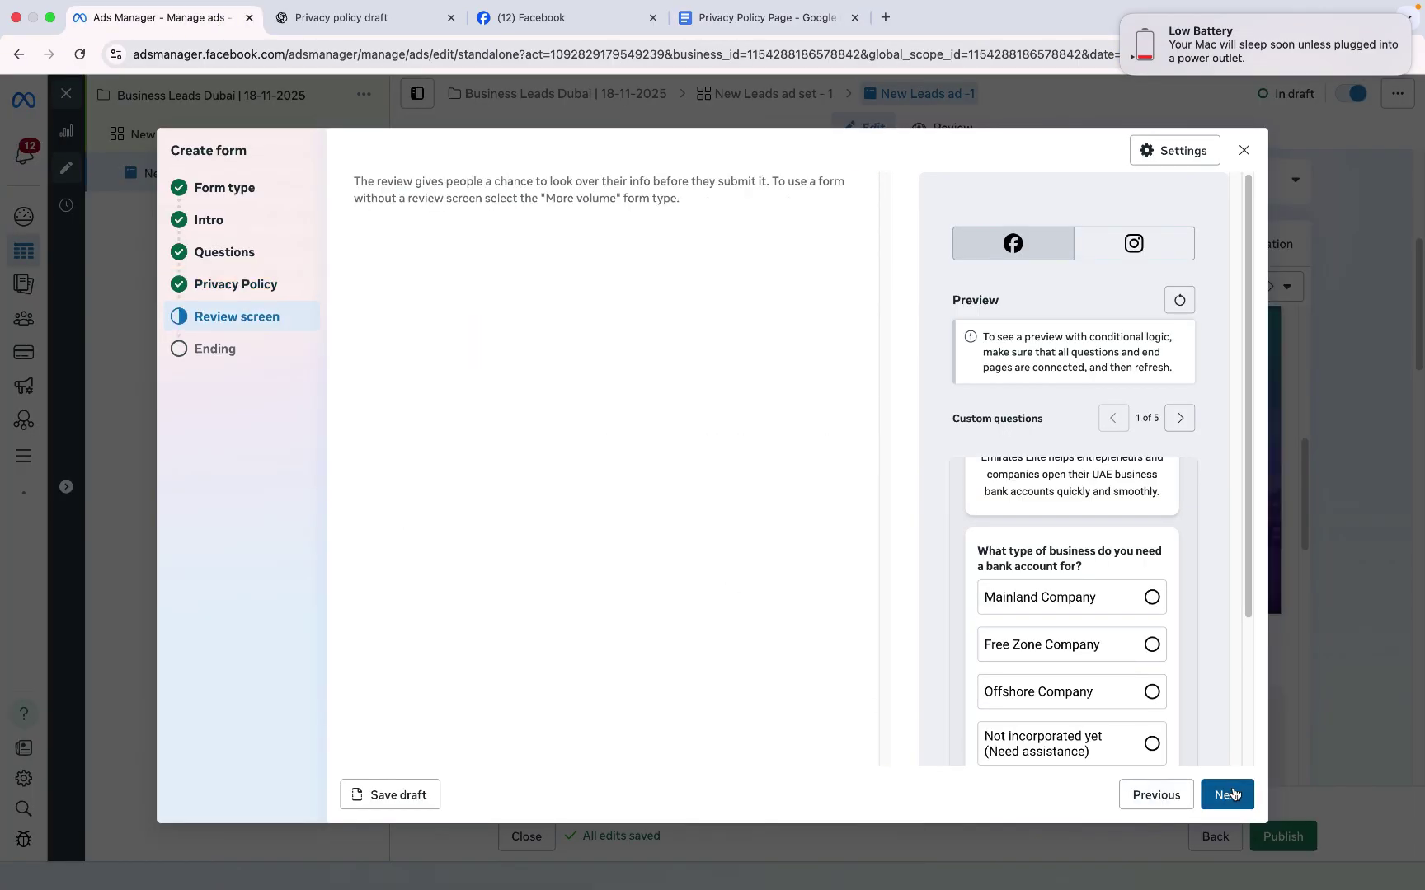
left_click(1226, 795)
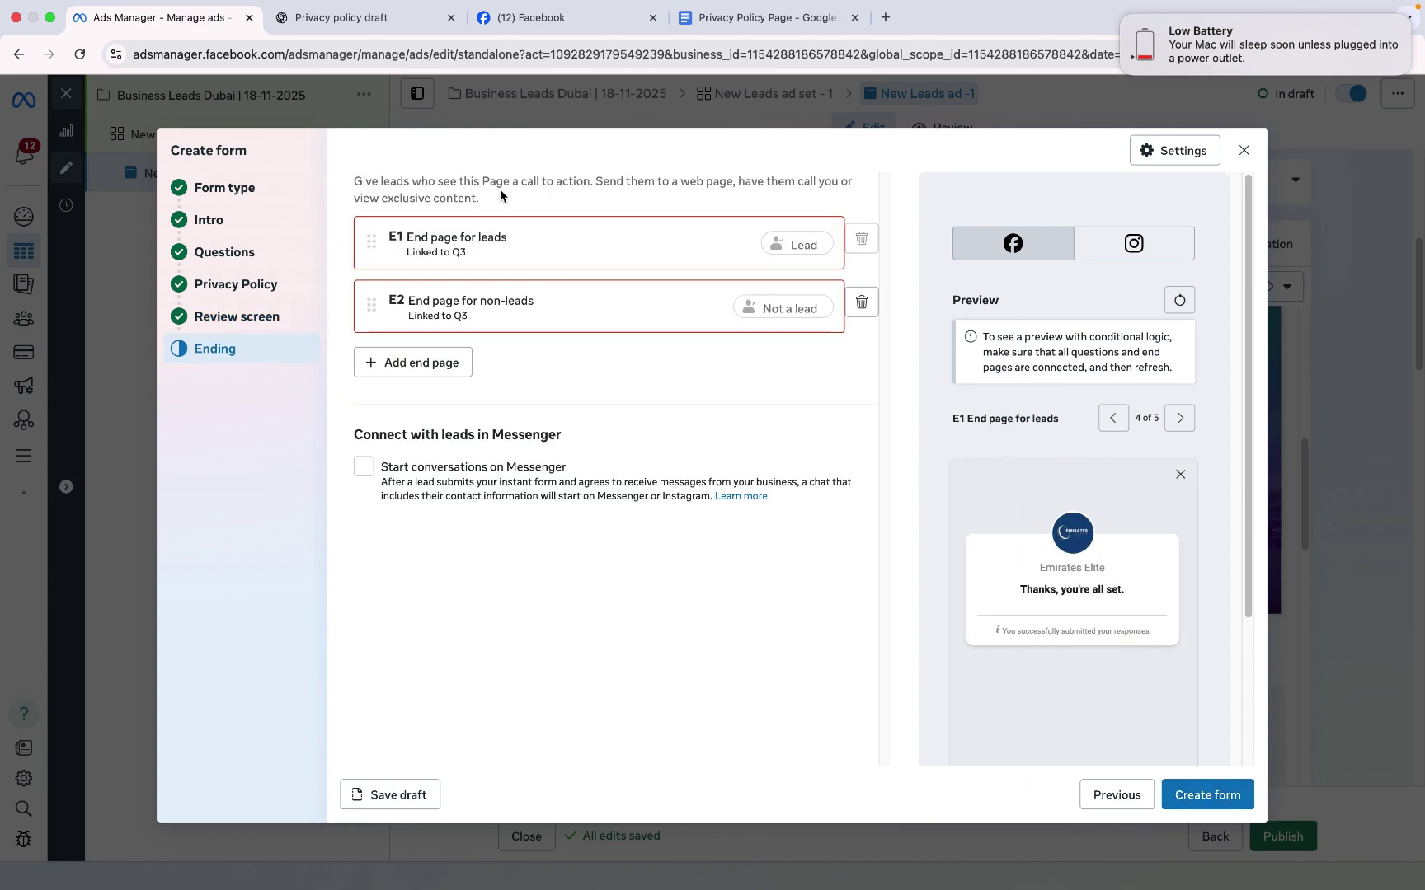
Step: On the end page for leads, set the WhatsApp call to action text to "Contact On WhatsApp"
left_click(518, 270)
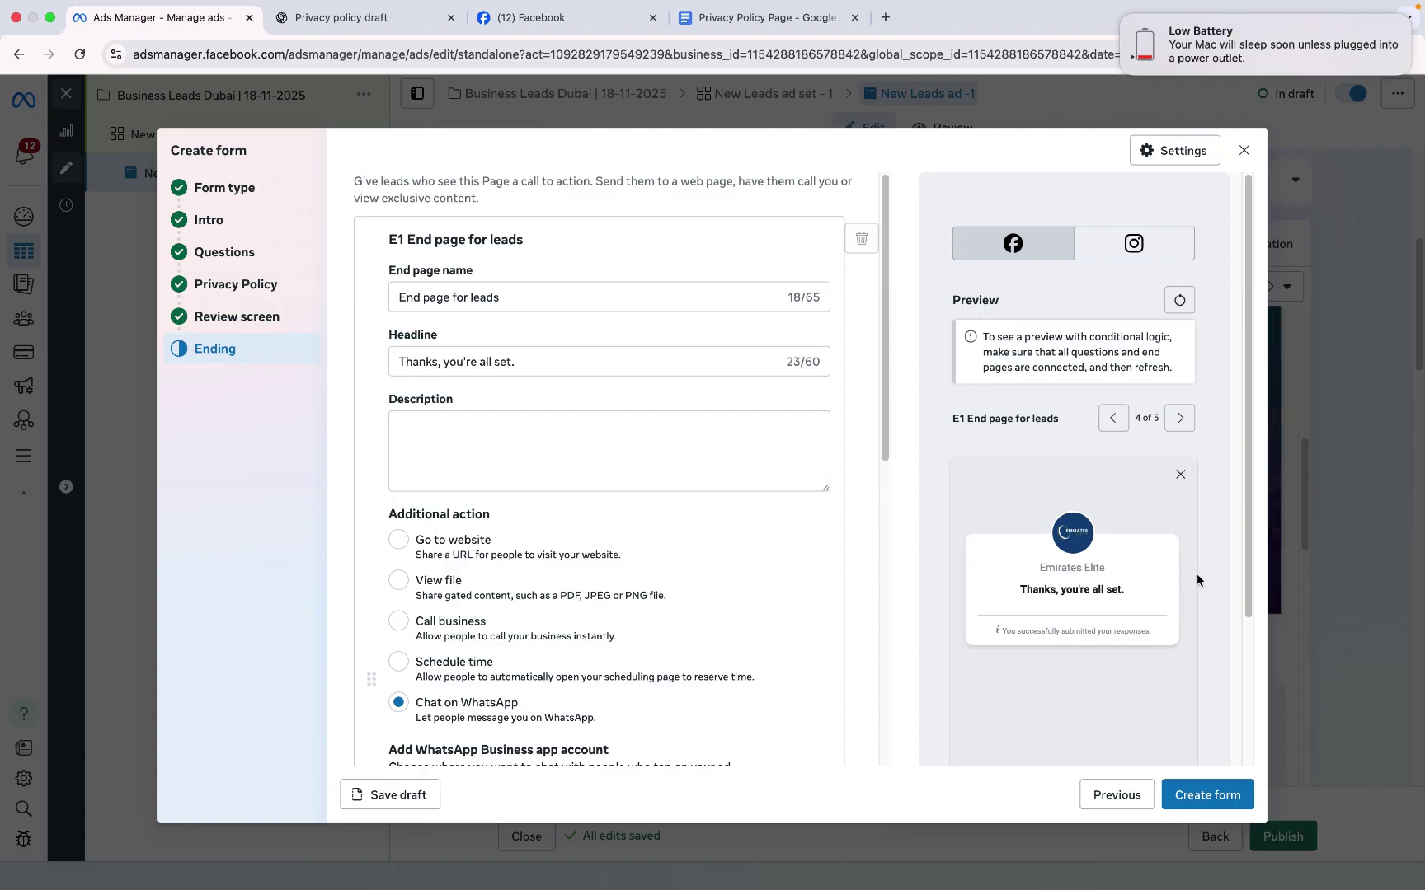
left_click_drag(1251, 567, 1259, 636)
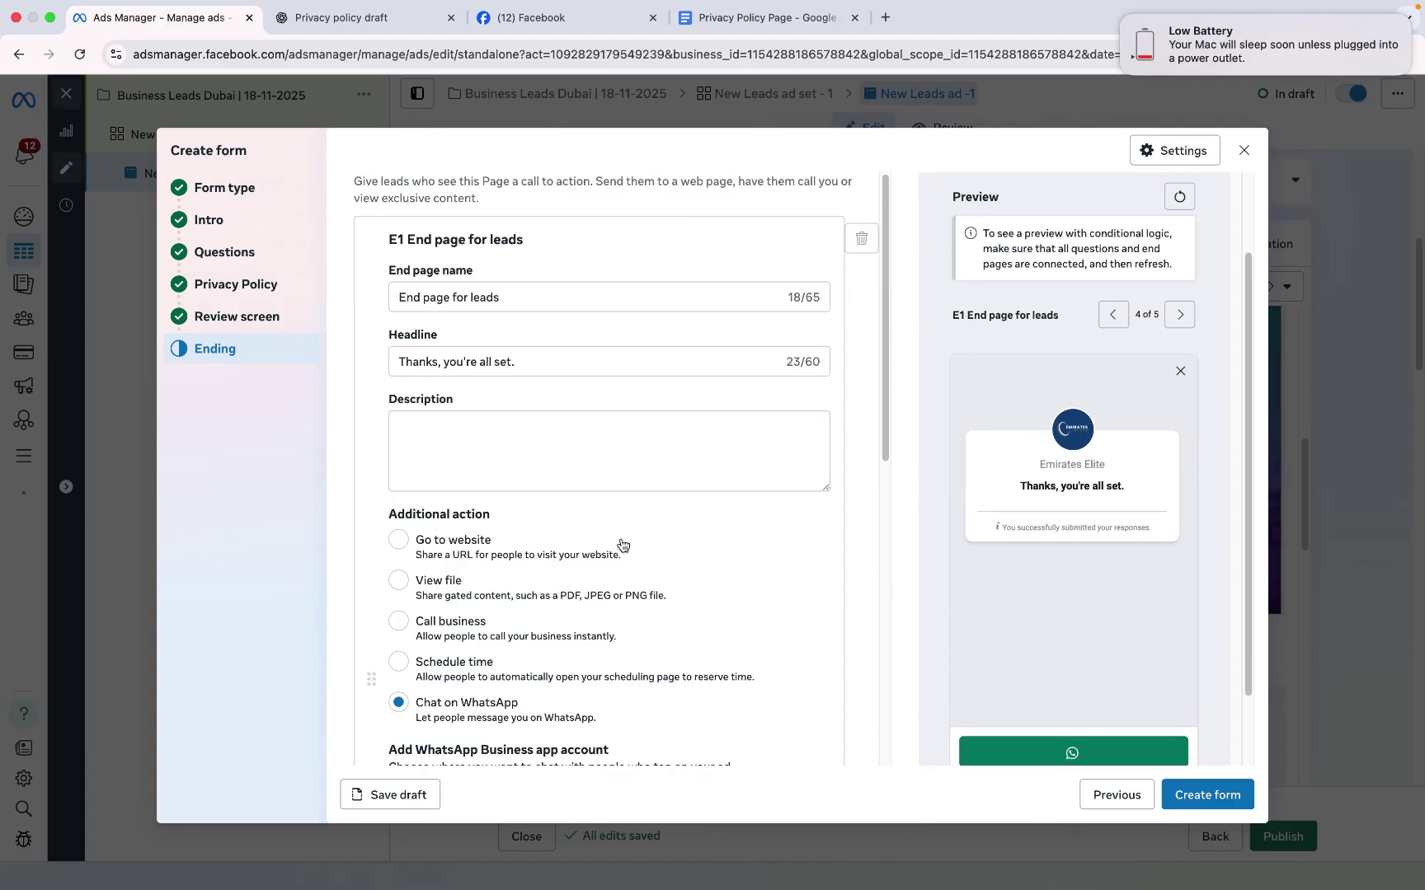
left_click_drag(884, 441, 881, 692)
left_click(610, 560)
type("C")
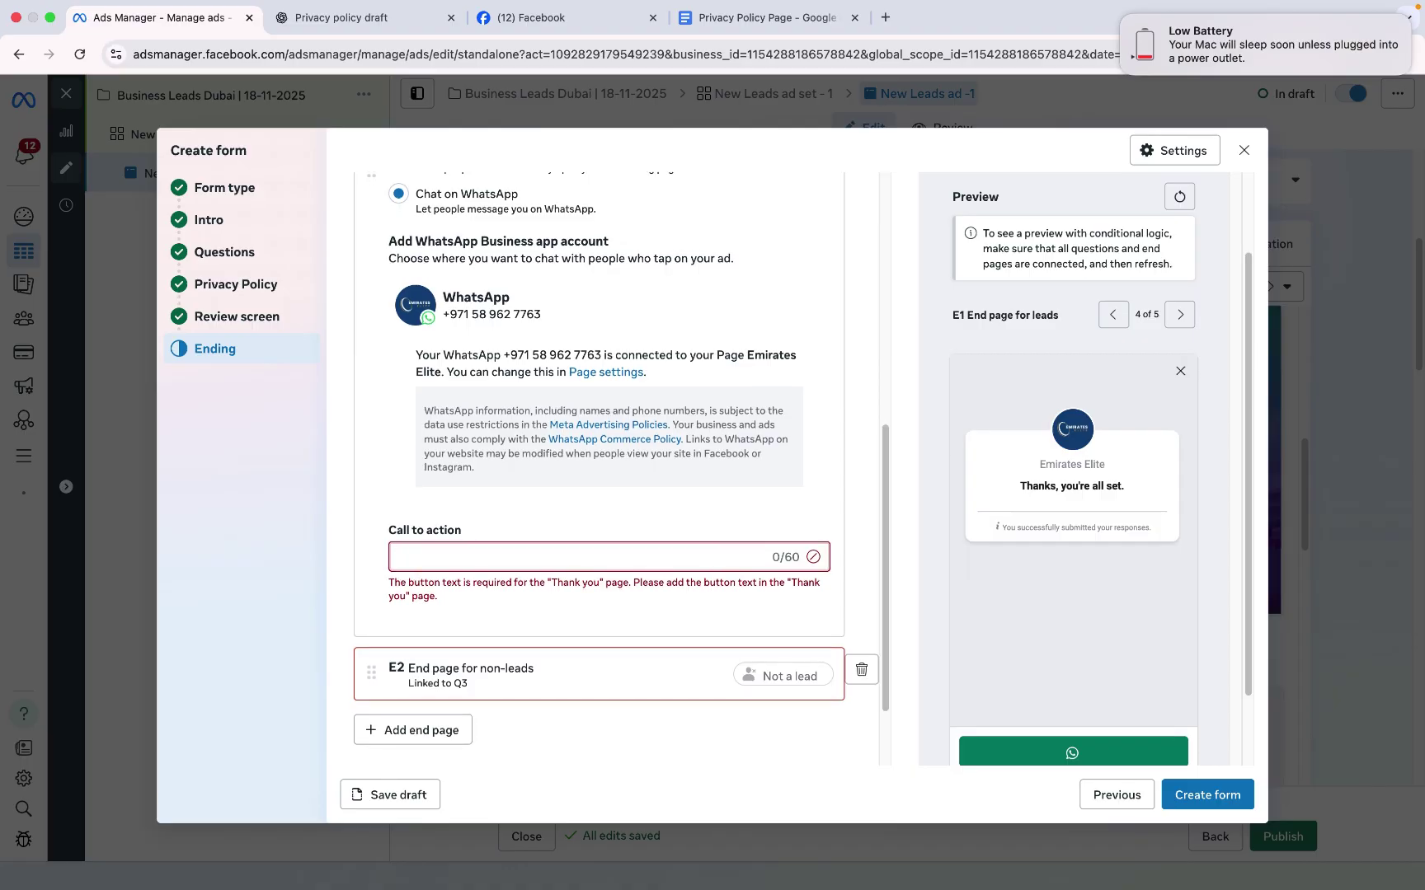
type("o")
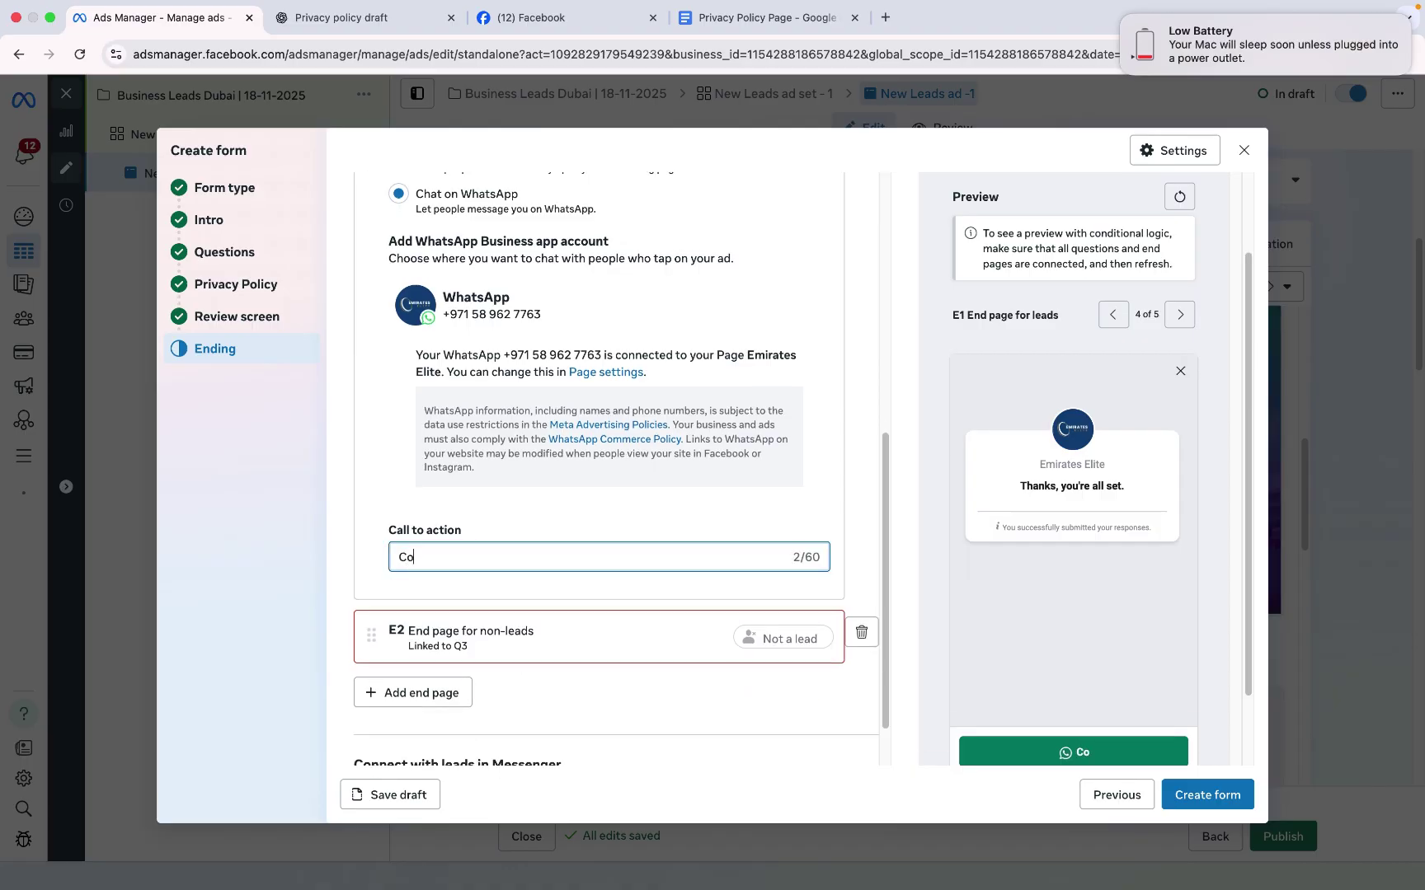
type("ntact")
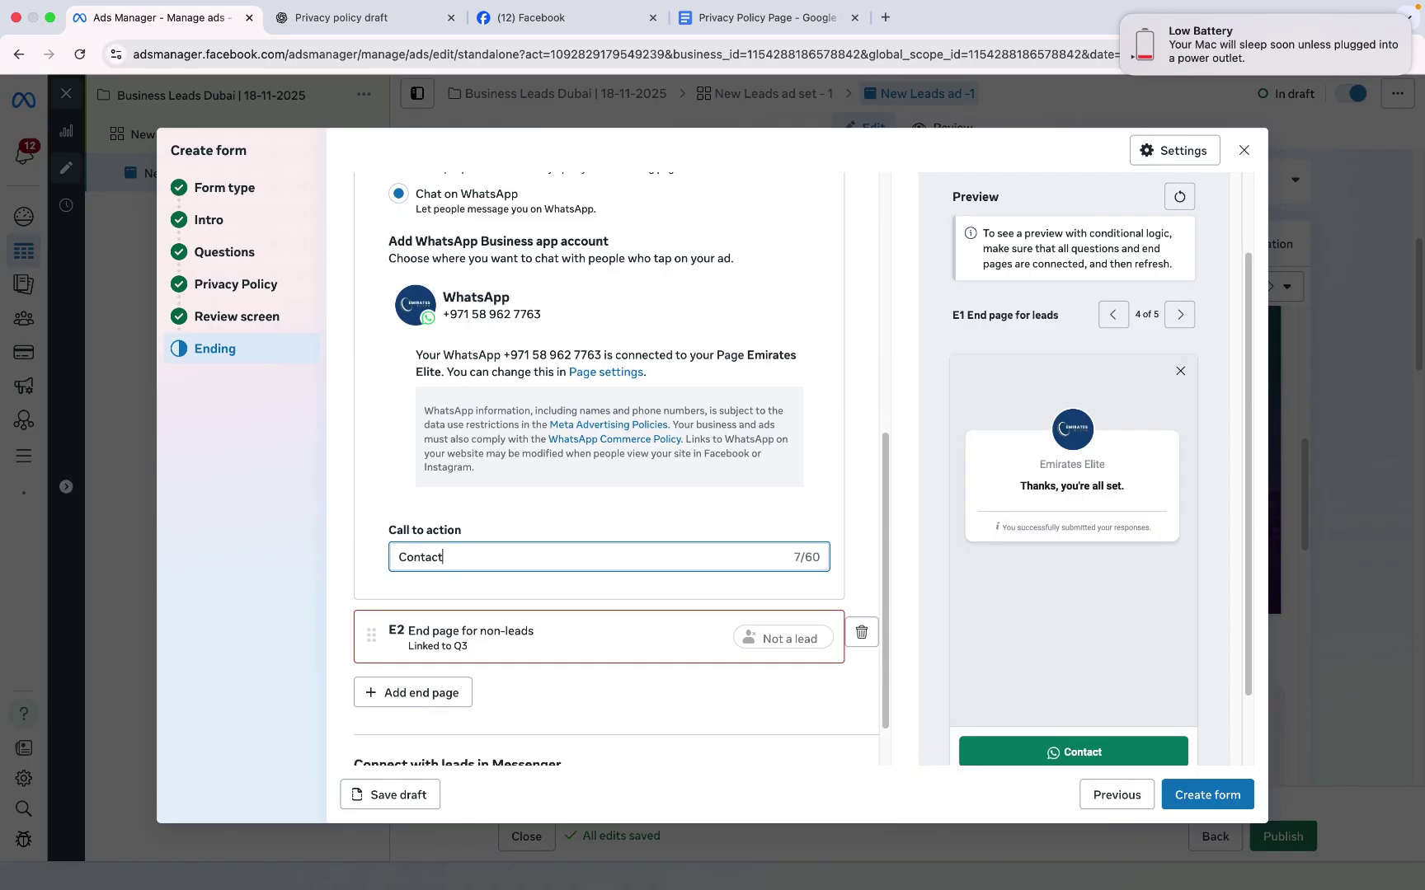
type(" On ")
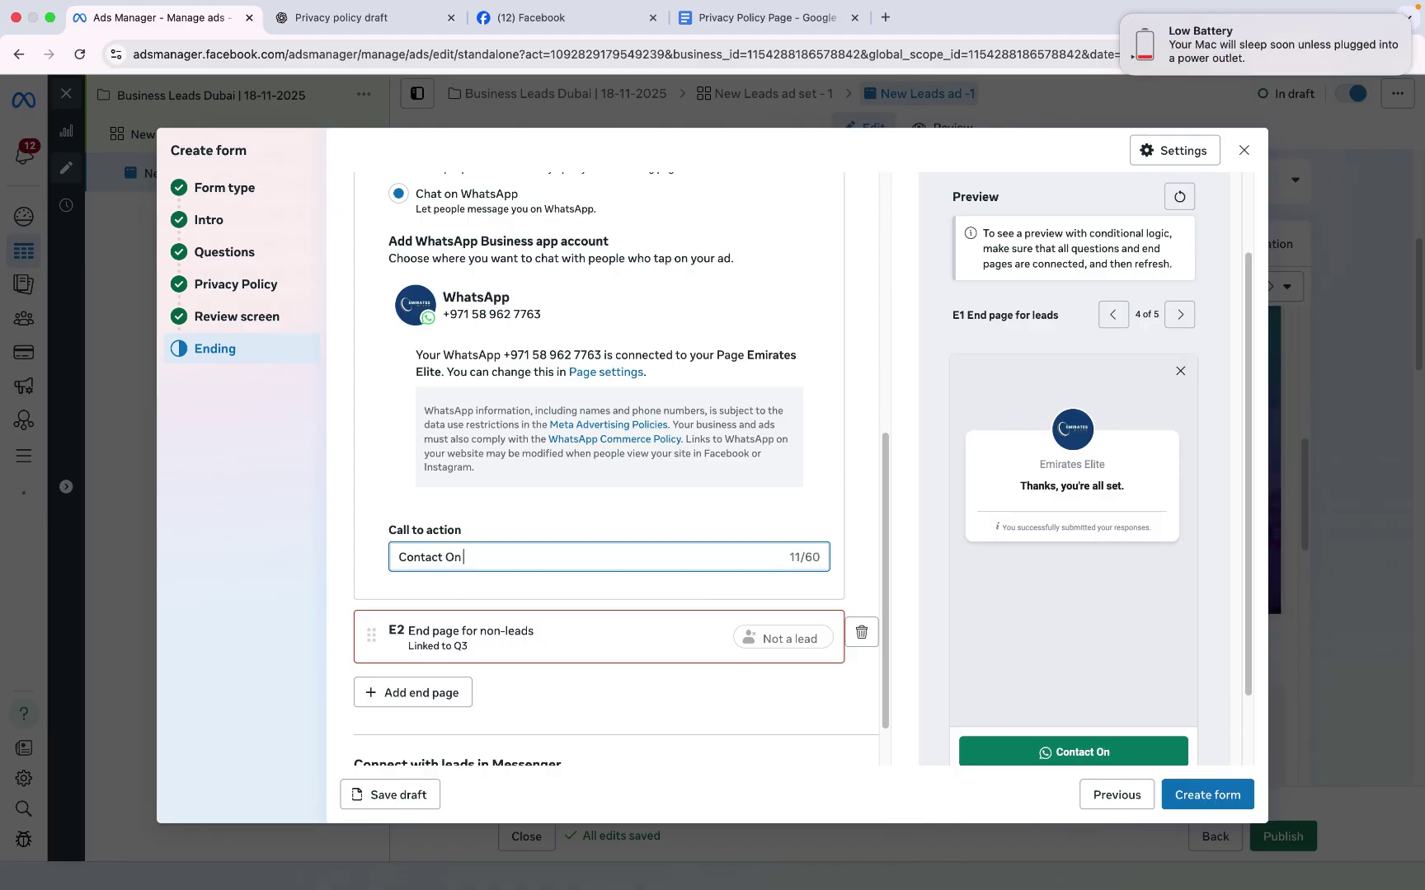
type("WhatsAPP")
key("Caps_Lock")
key("BackSpace")
key("BackSpace")
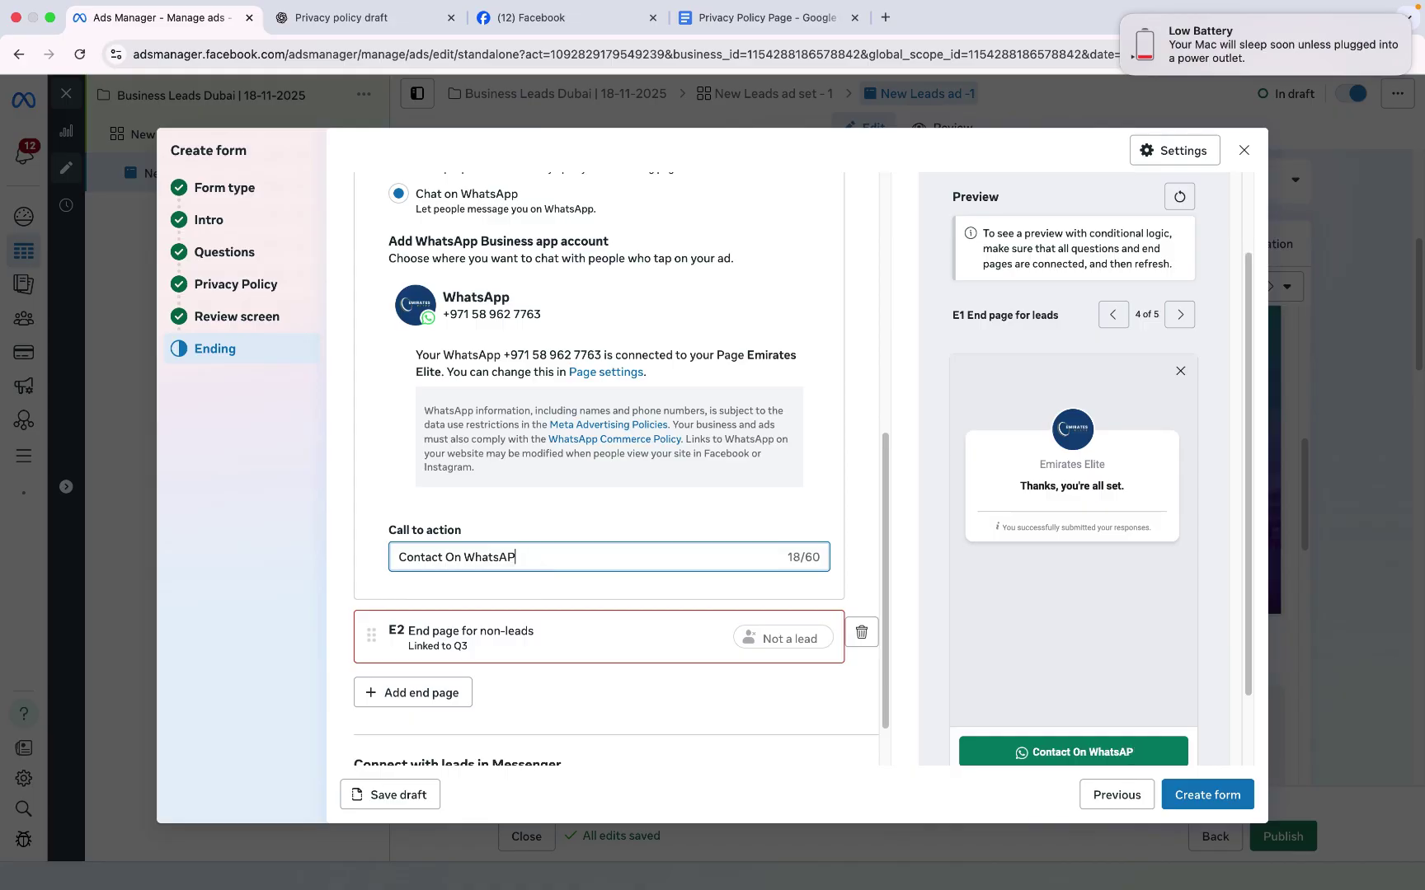
type("pp")
left_click(541, 647)
left_click(506, 535)
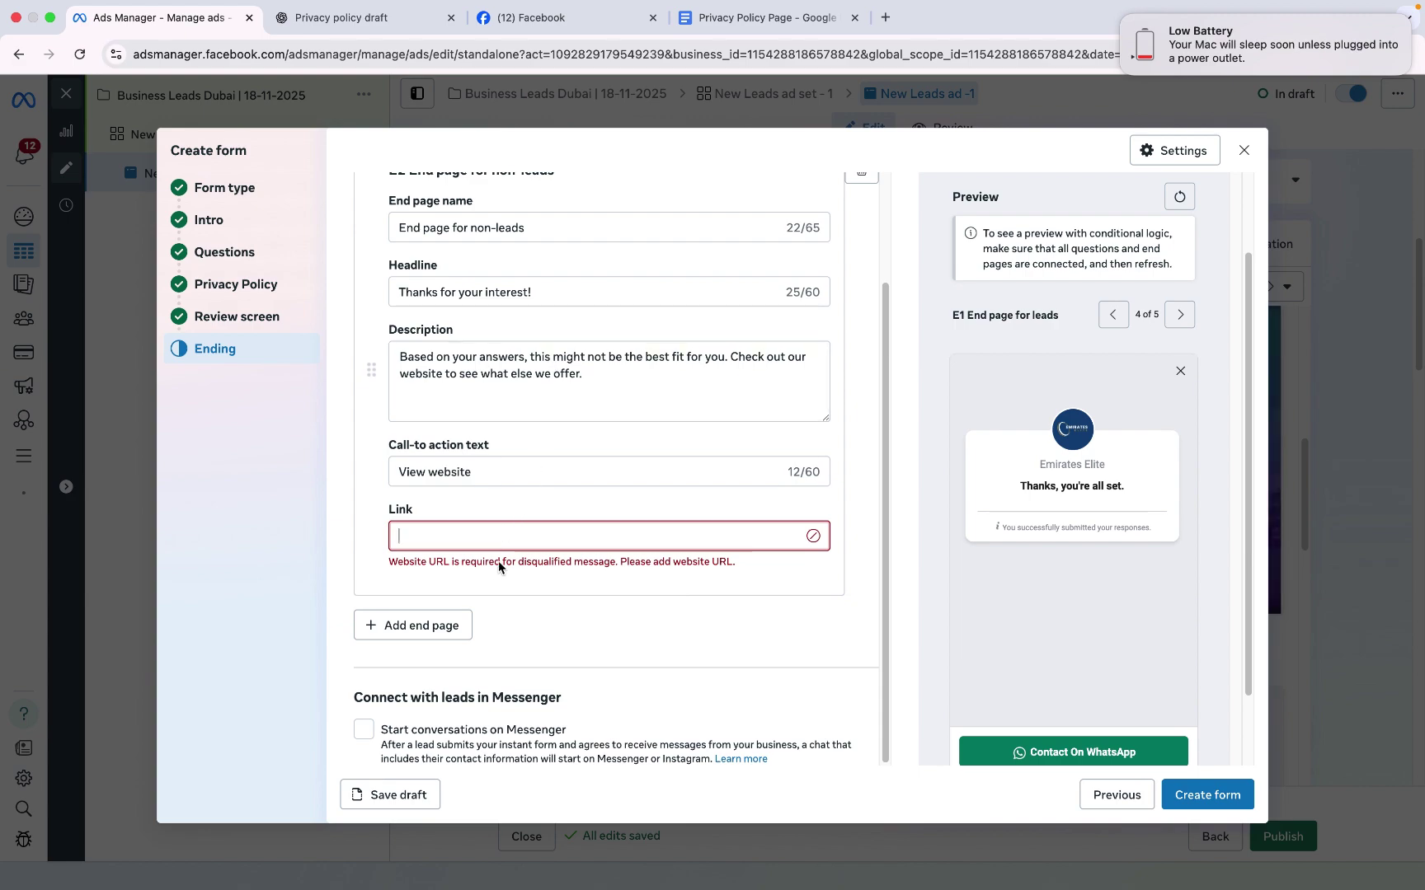
type("www.emirateselite.com")
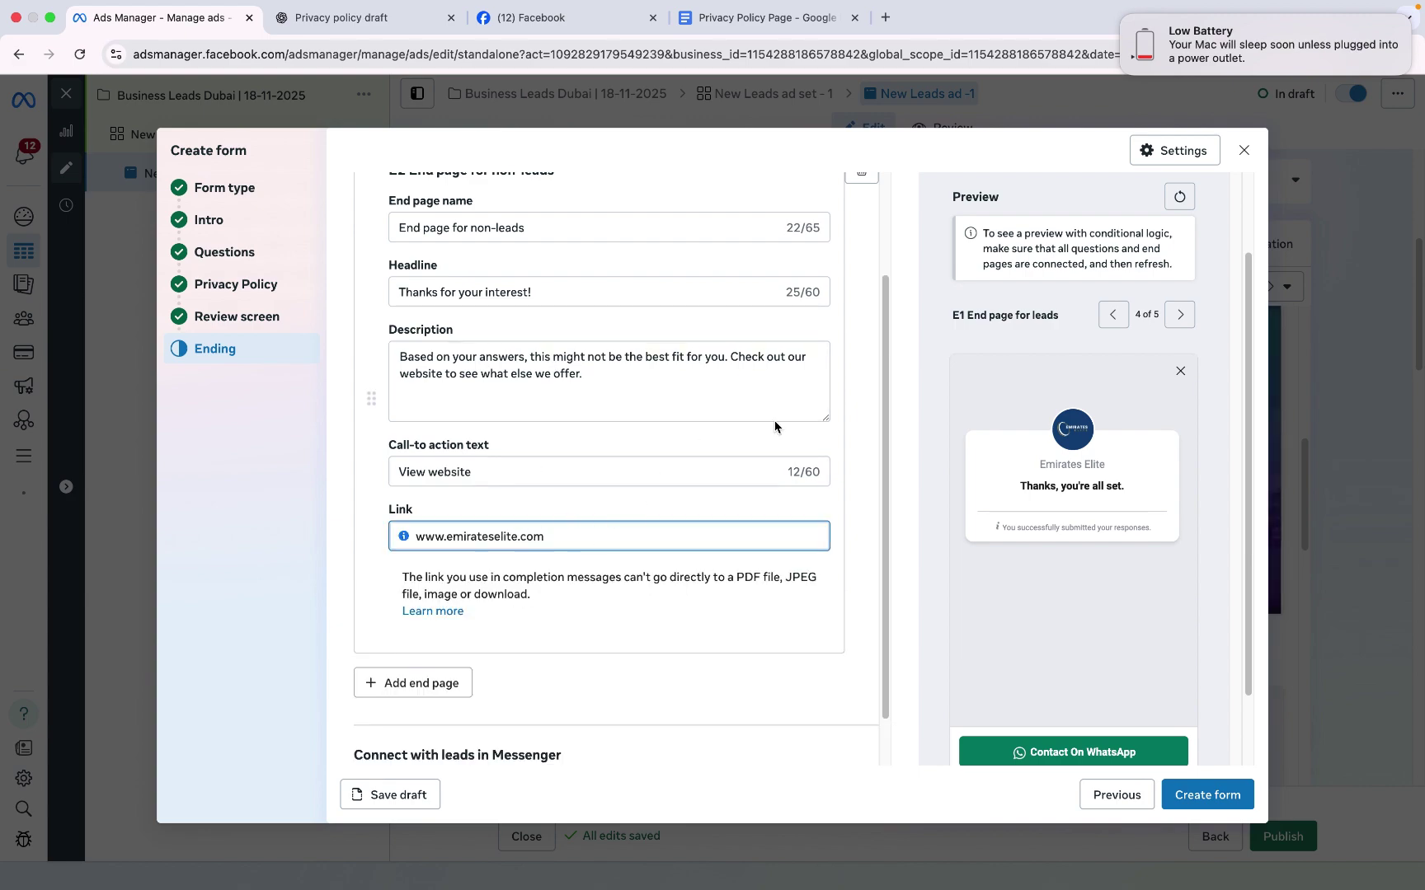
scroll(660, 396, "up", 3)
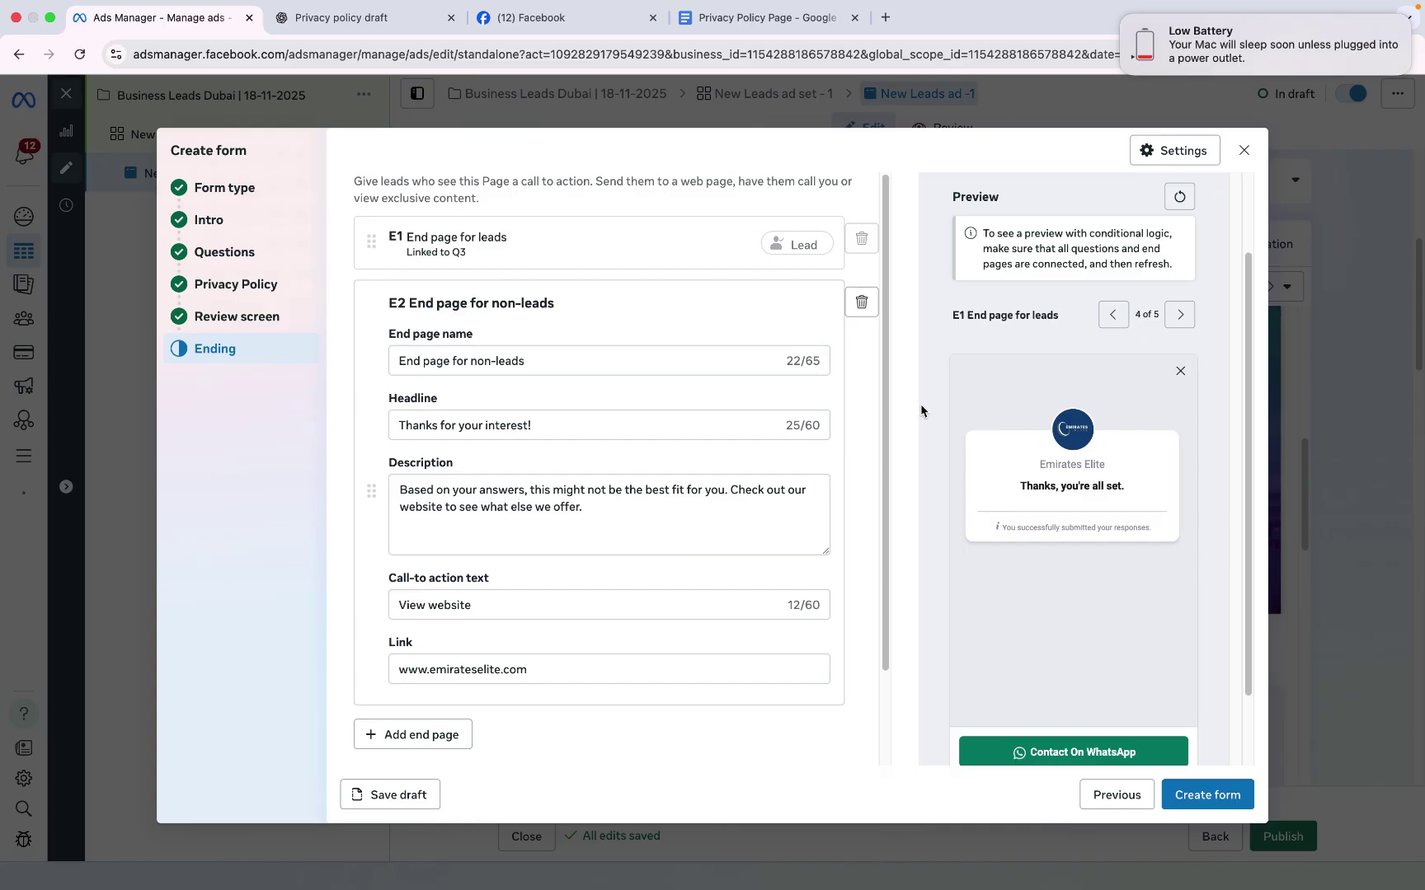
left_click_drag(888, 424, 897, 579)
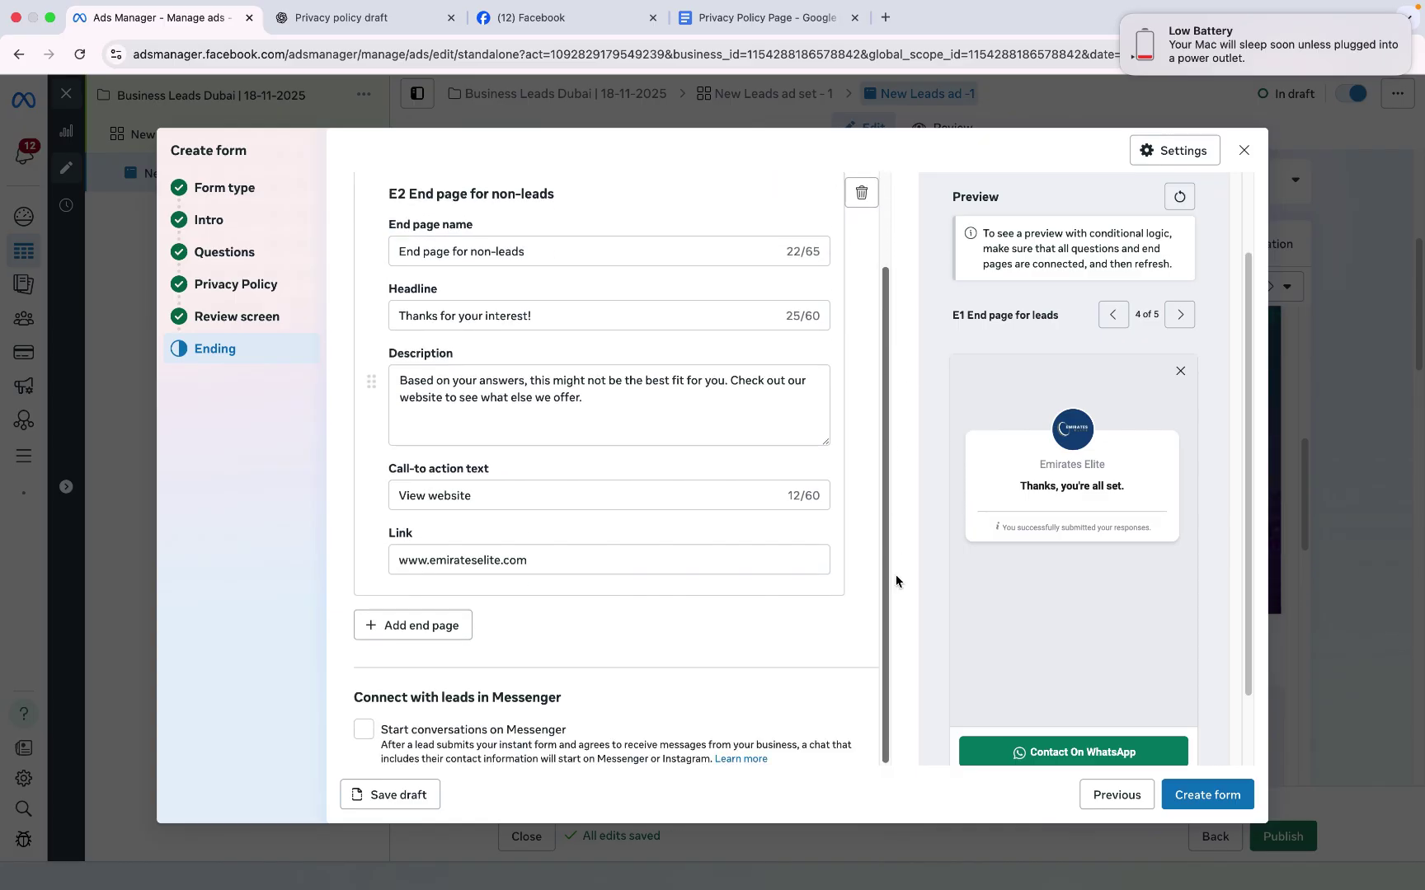
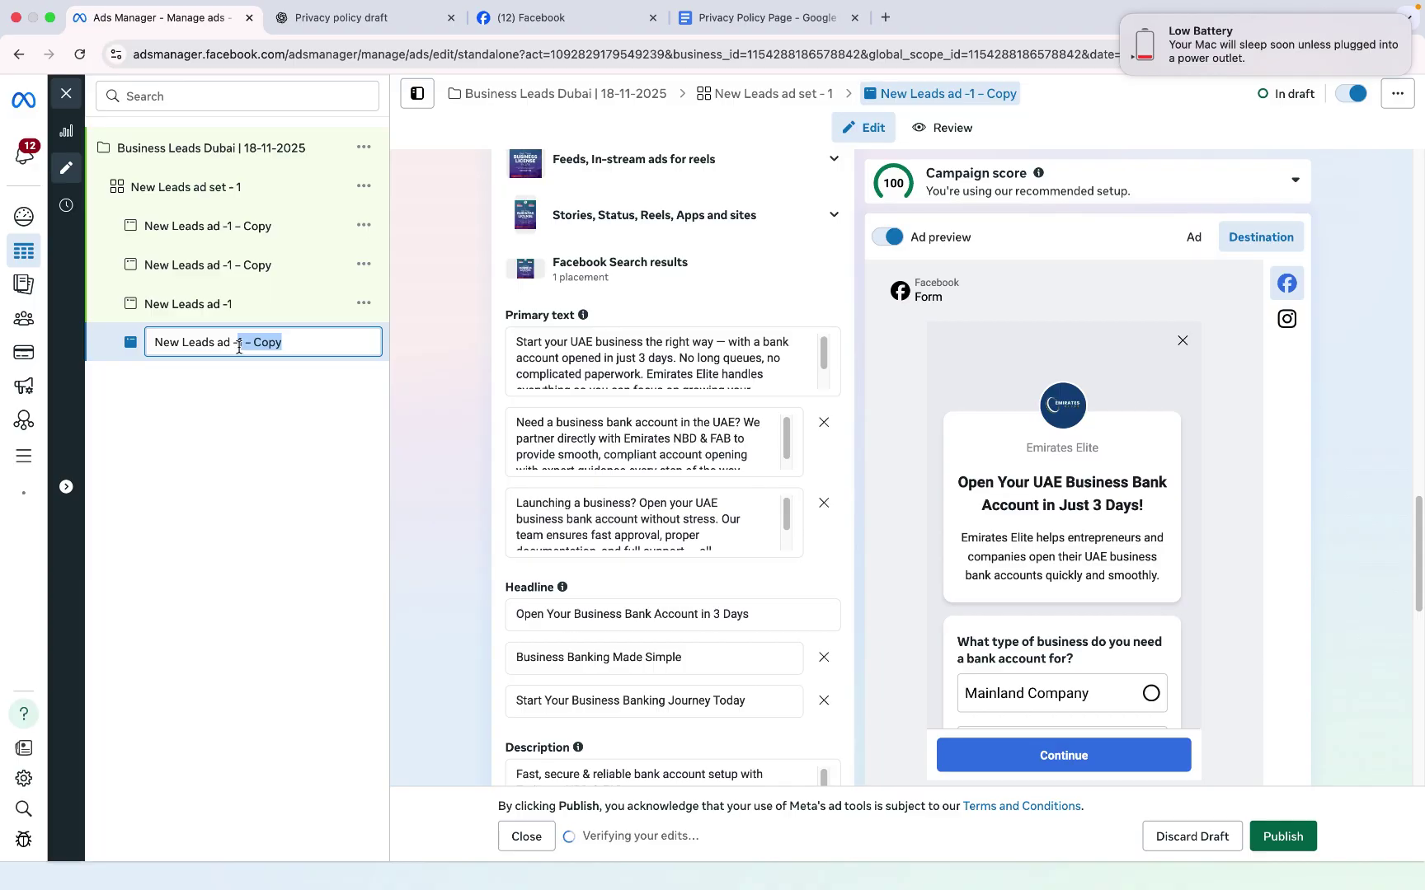
Step: Rename the copied ad below New Leads ad -1 as "New Leads ad -2" and the copy directly above it as "New Leads ad -3"
type("2")
key("Return")
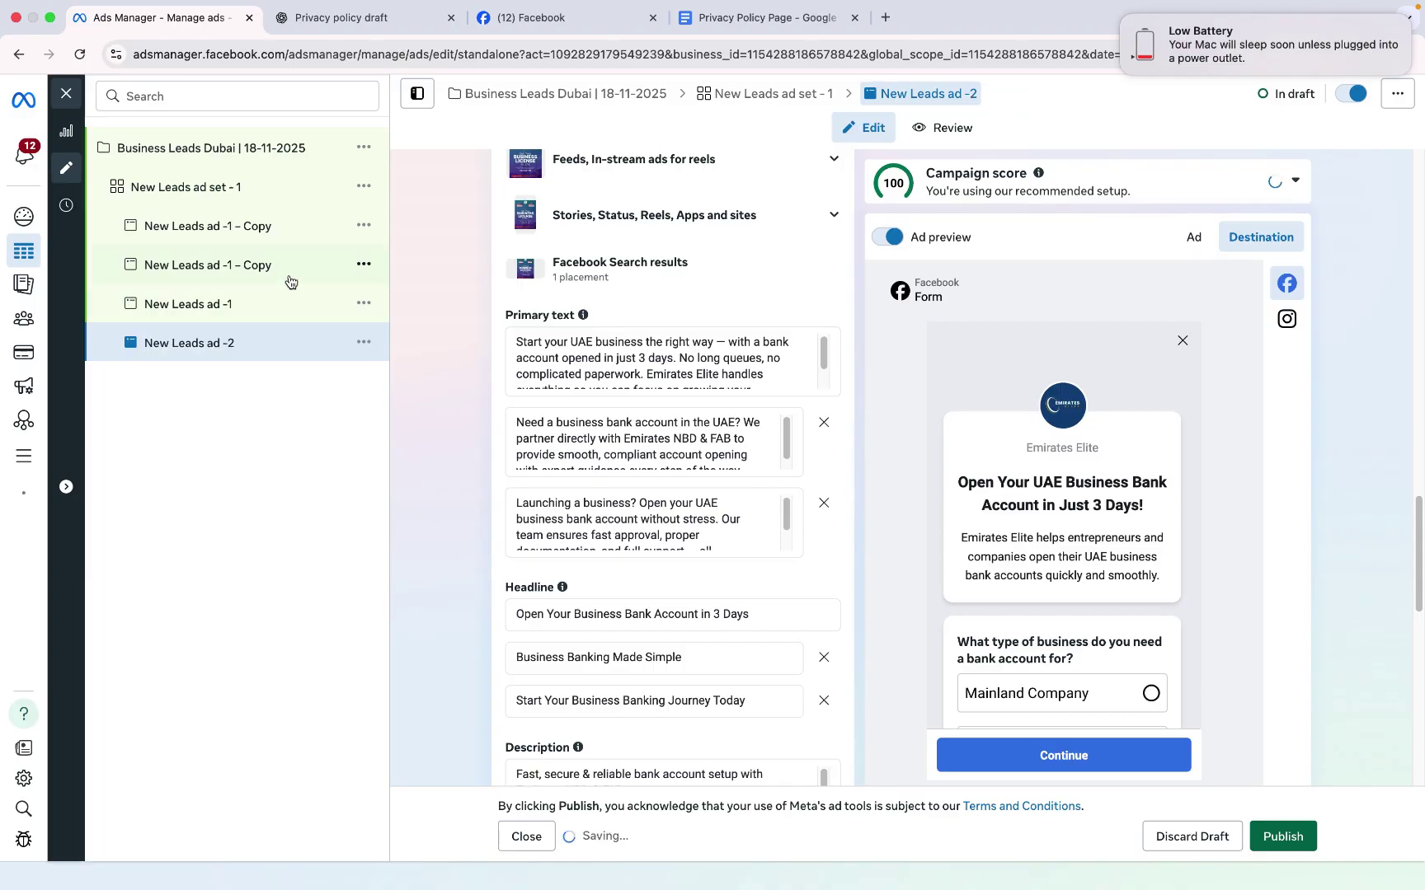
double_click(290, 269)
left_click(292, 270)
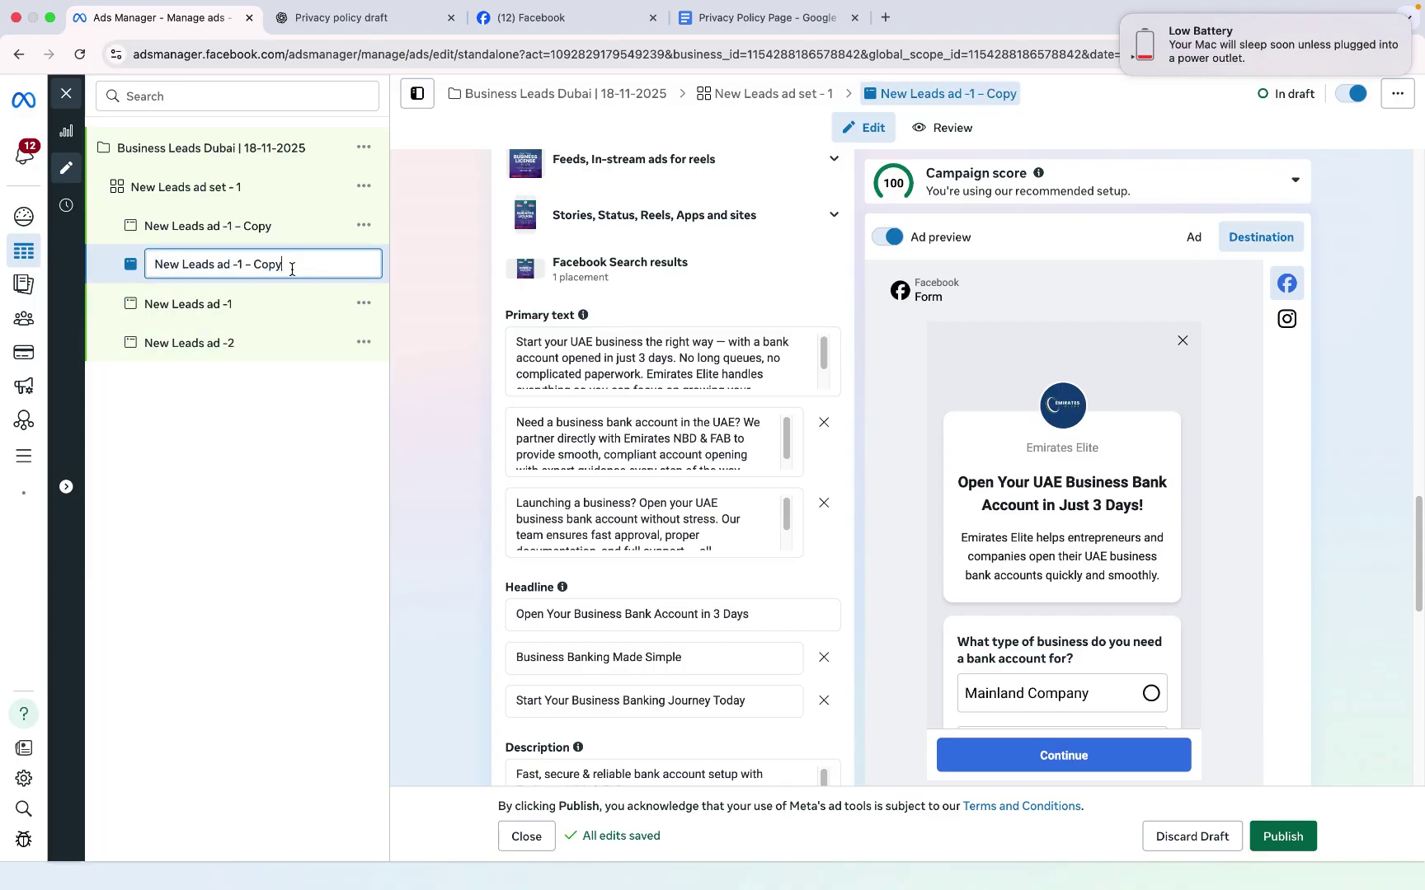
left_click(233, 258, "shift")
type("3")
Step: Rename the remaining copied ad, the first in the ad set, as "New Leads ad -4"
double_click(276, 226)
triple_click(249, 229)
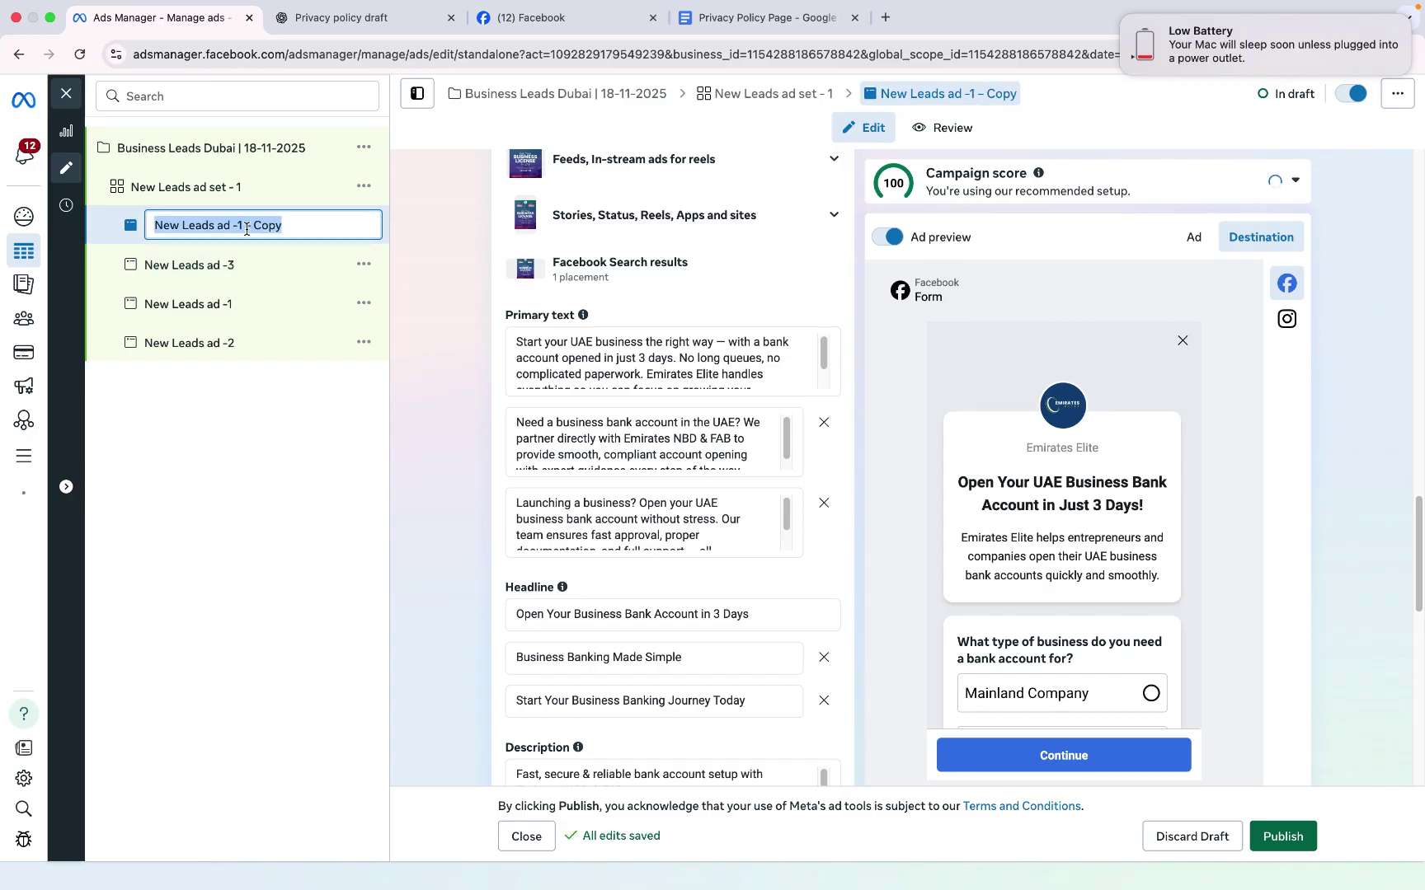
left_click(240, 224)
key("shift+End")
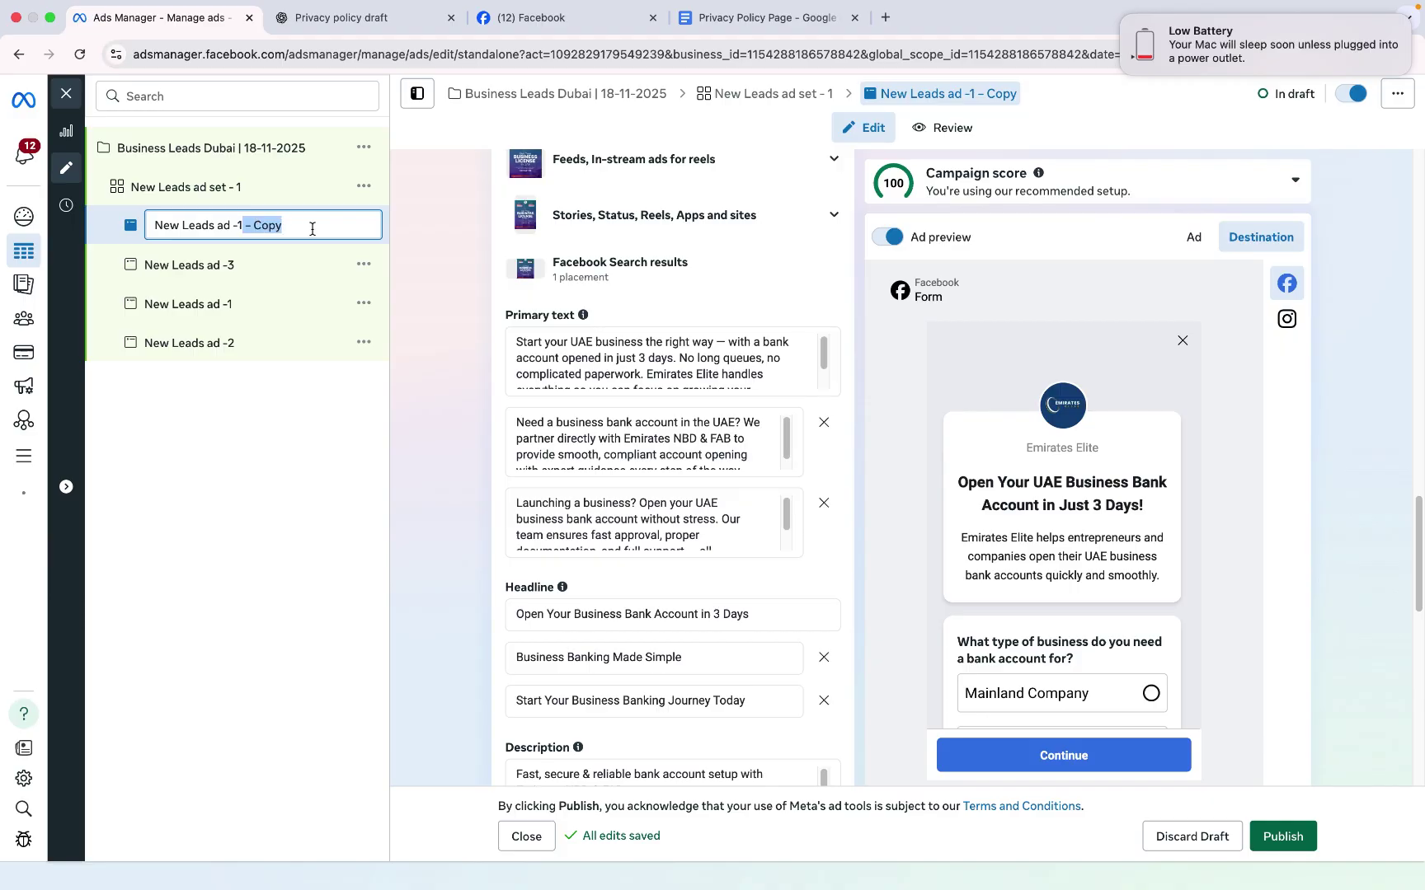
key("BackSpace")
key("BackSpace")
key("Return")
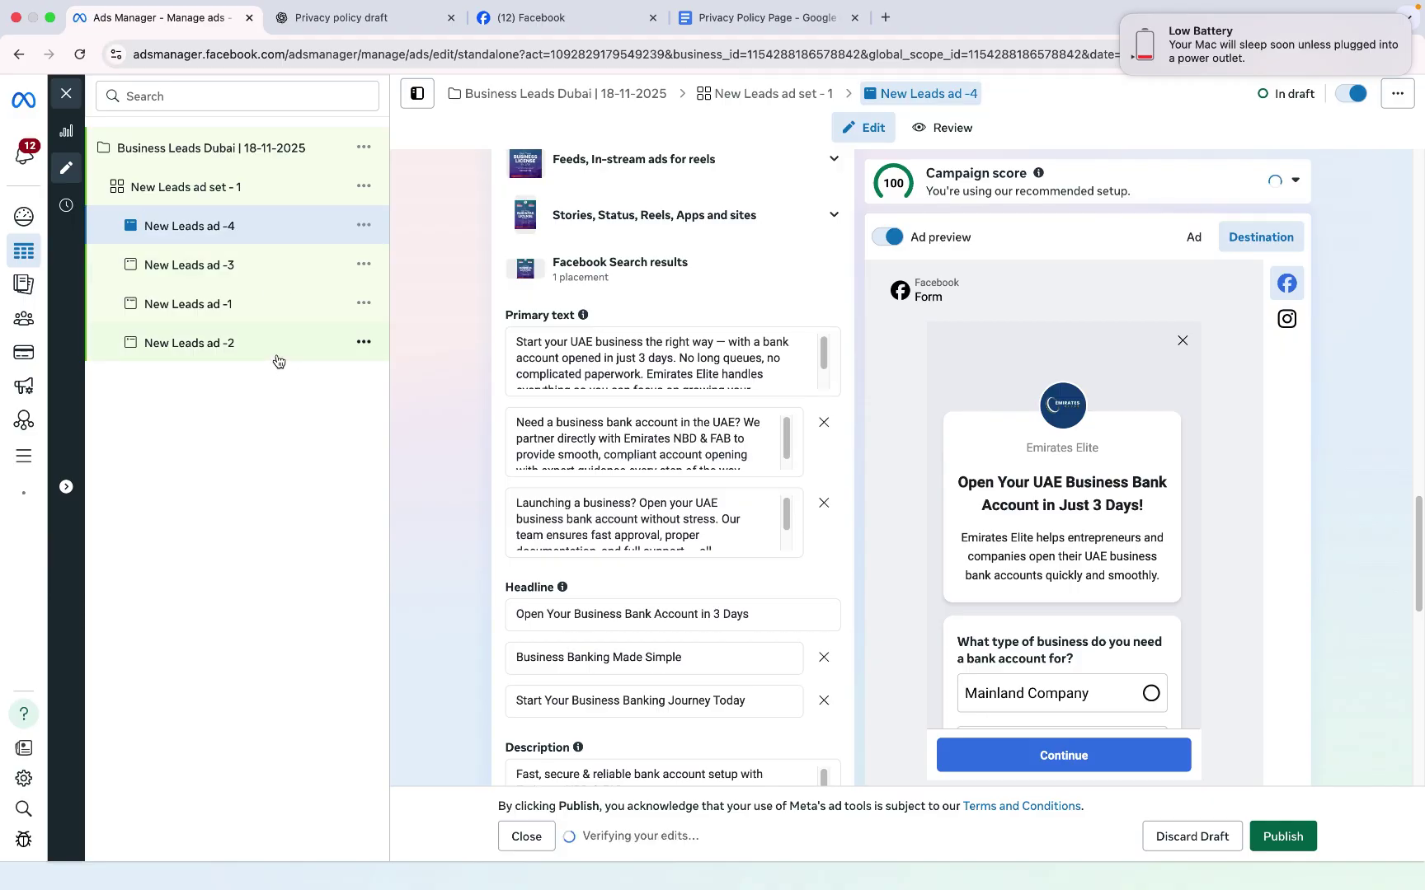
Step: Review the form and text settings of New Leads ad -2 and remove the existing media from its ad creative
left_click(275, 358)
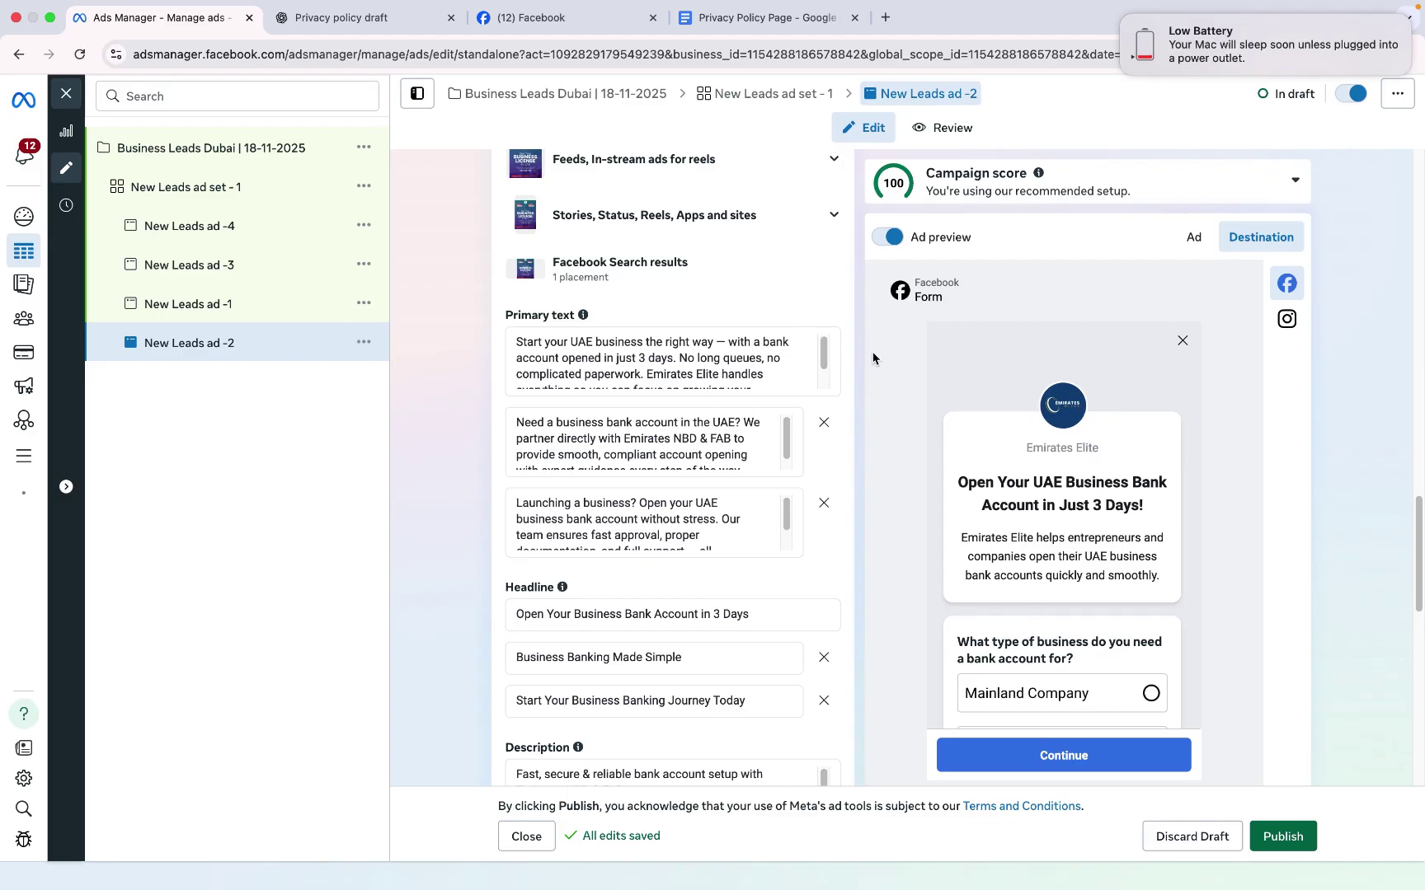
left_click_drag(1418, 486, 1419, 339)
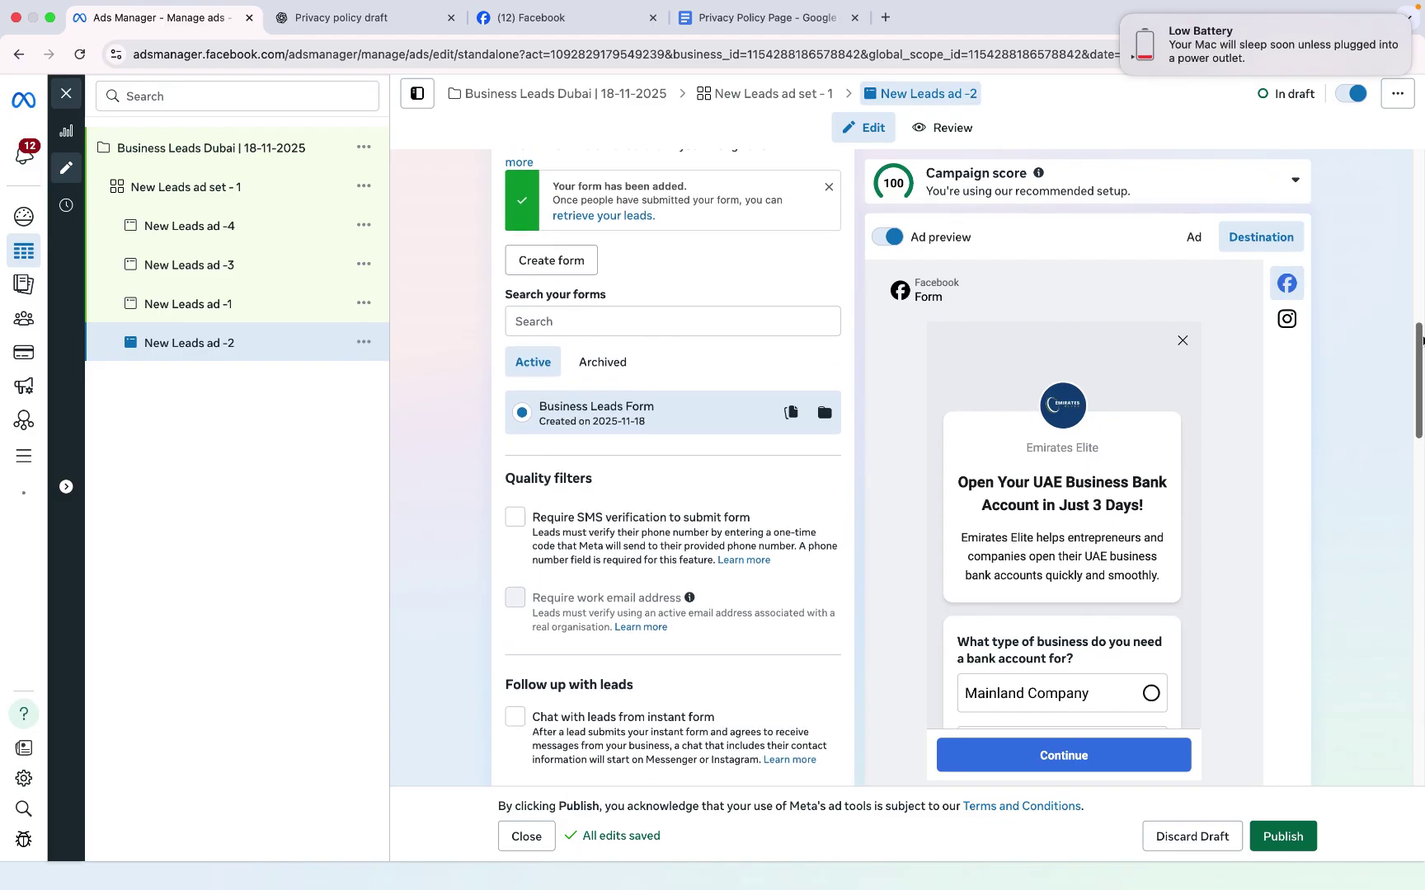
scroll(739, 385, "up", 3)
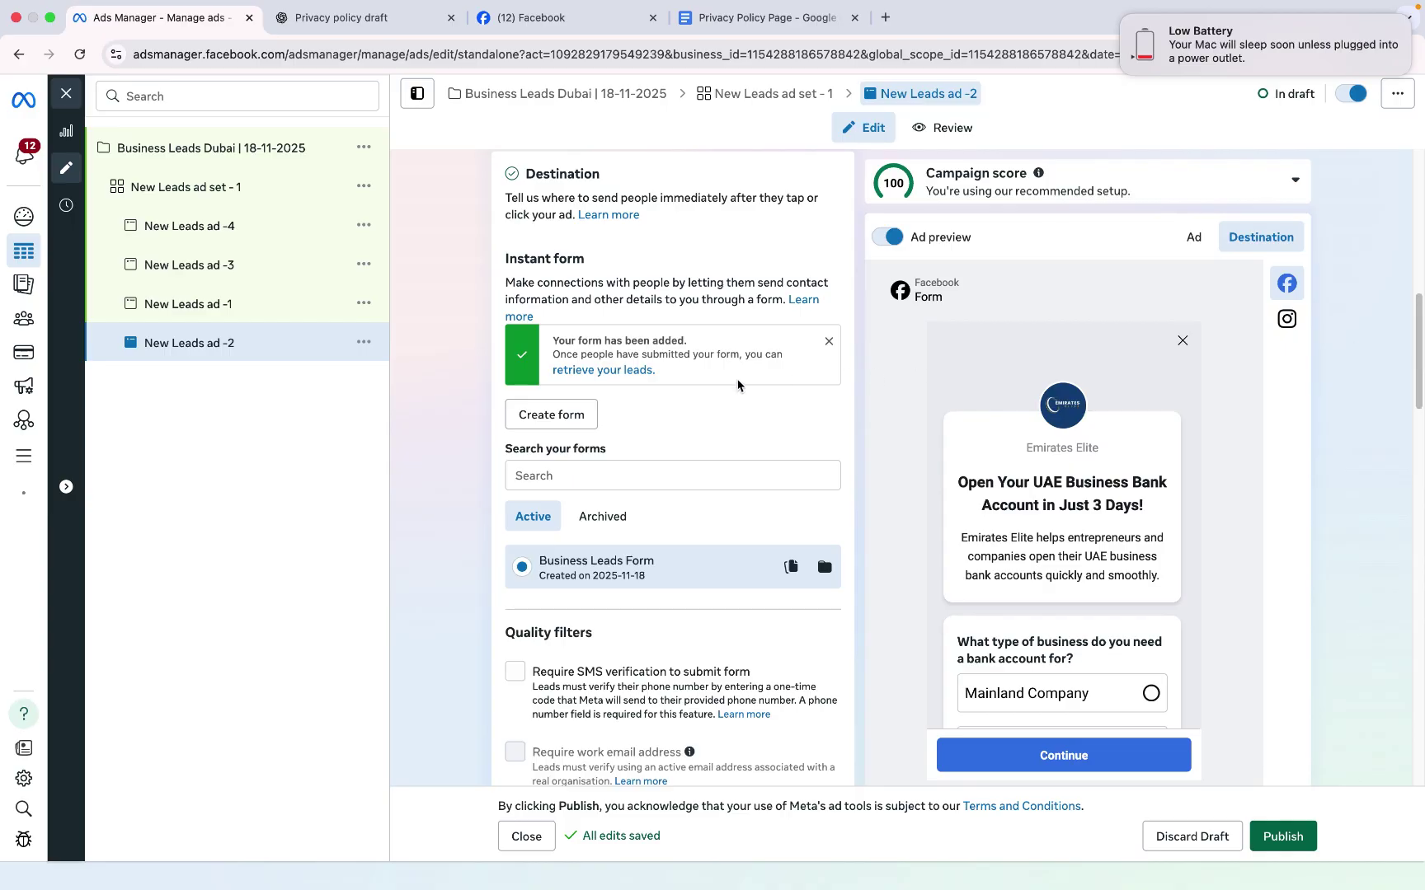
scroll(739, 385, "down", 5)
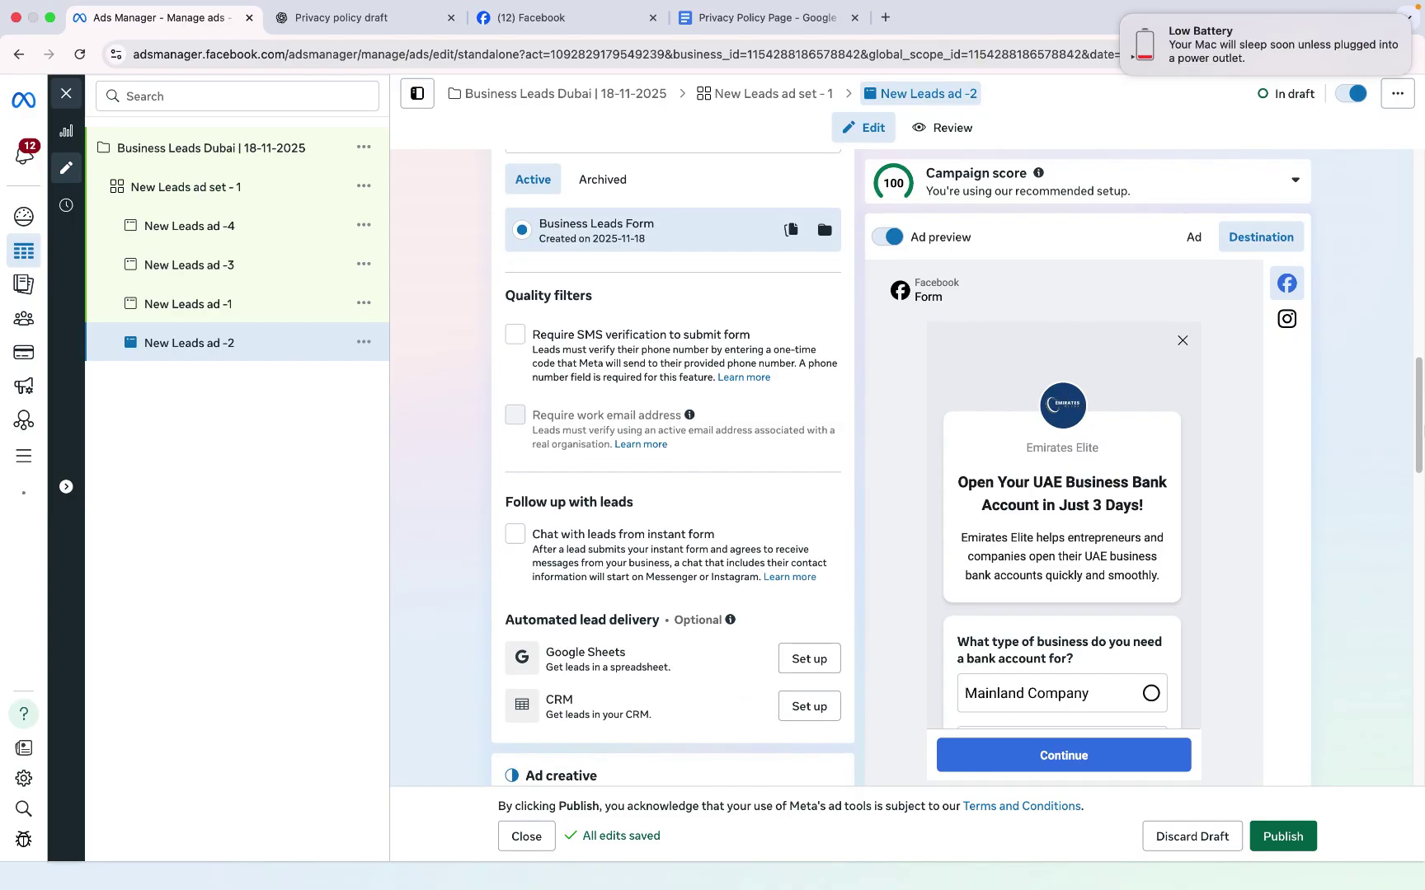
scroll(822, 218, "down", 15)
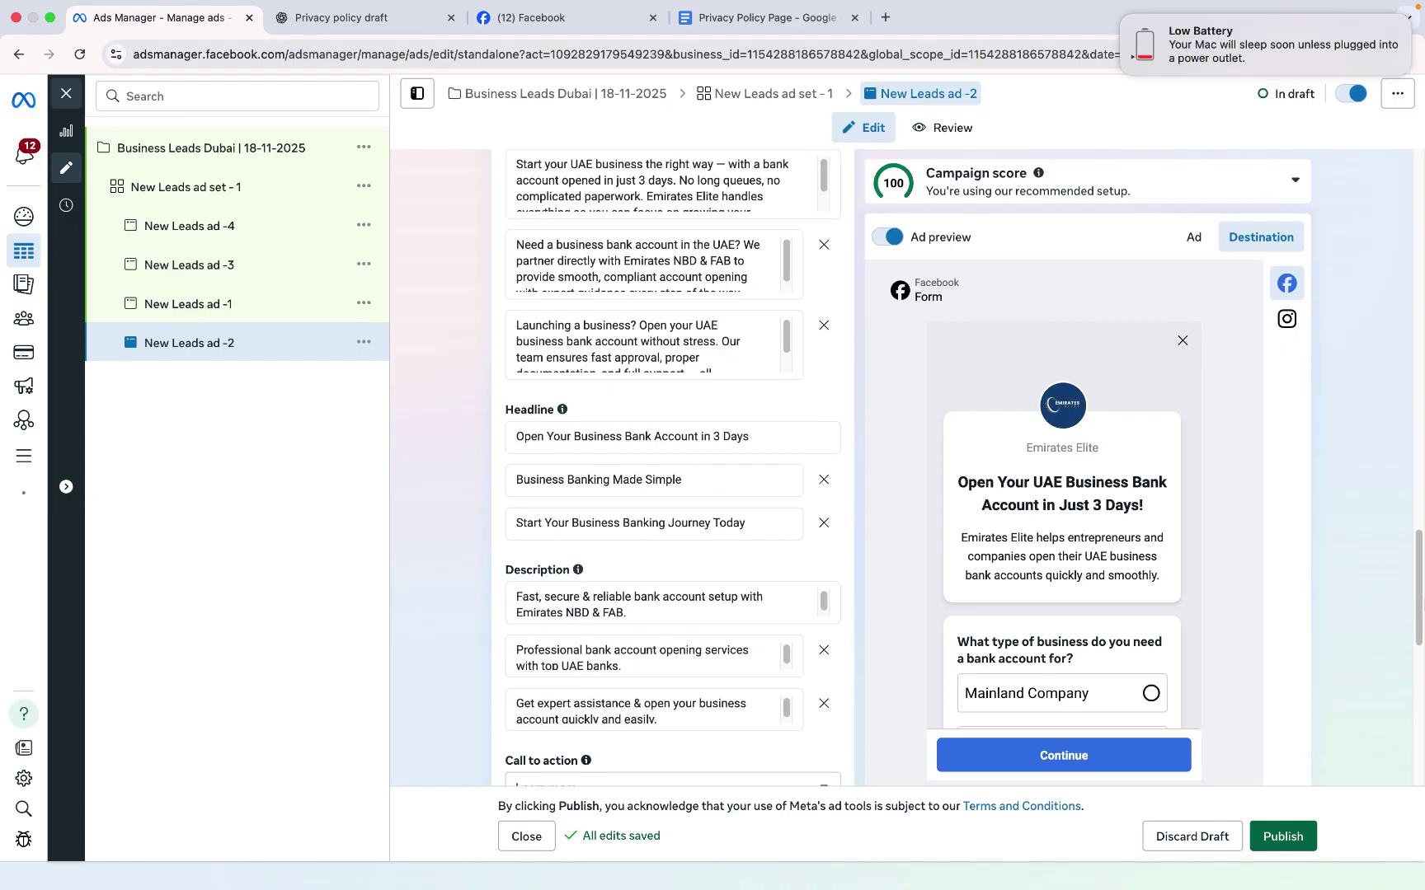
scroll(1421, 641, "down", 8)
scroll(1420, 640, "up", 4)
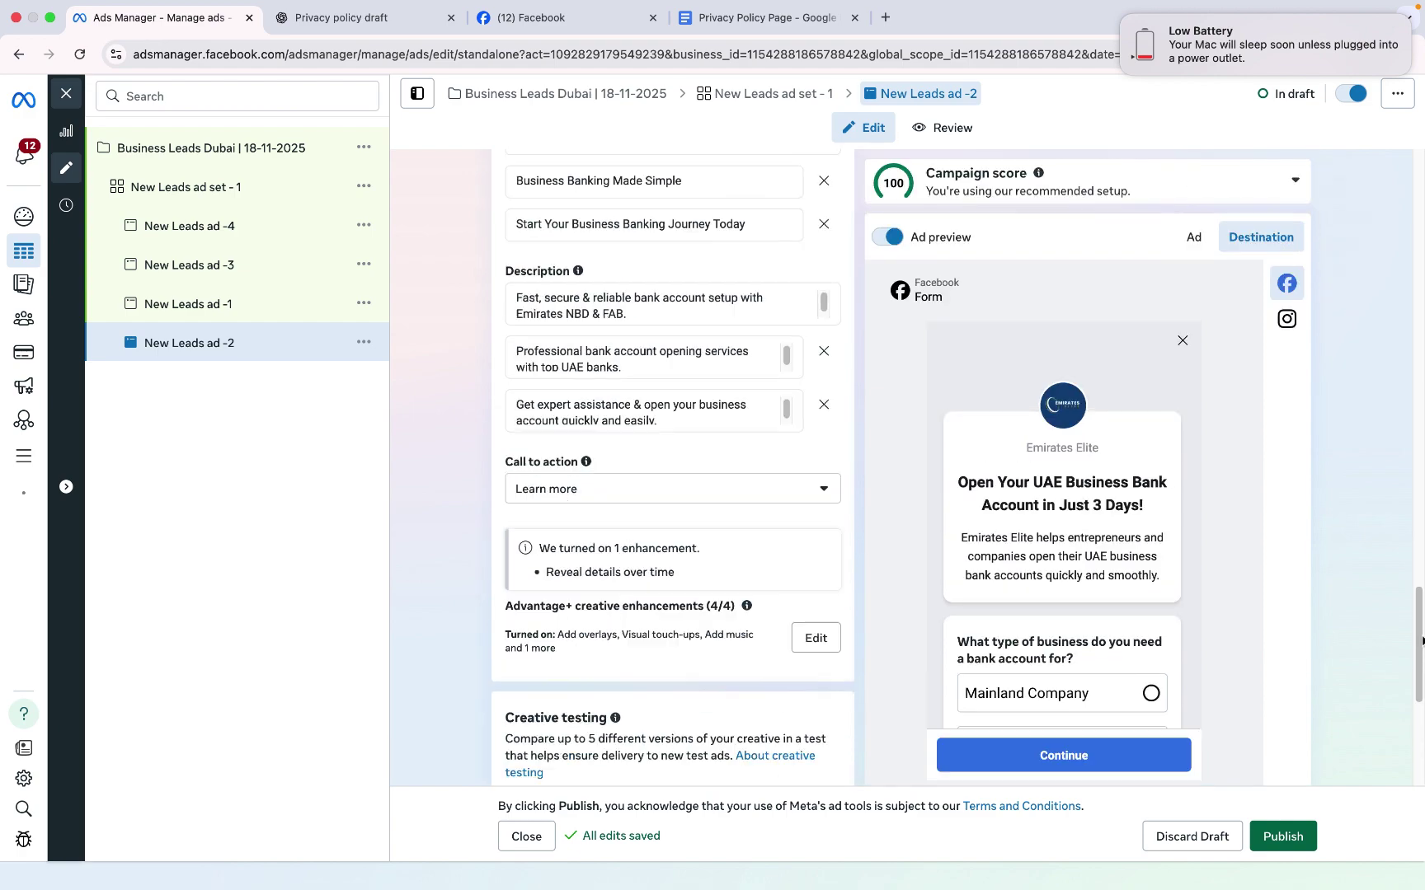
scroll(1420, 641, "up", 2)
left_click_drag(1421, 625, 1401, 458)
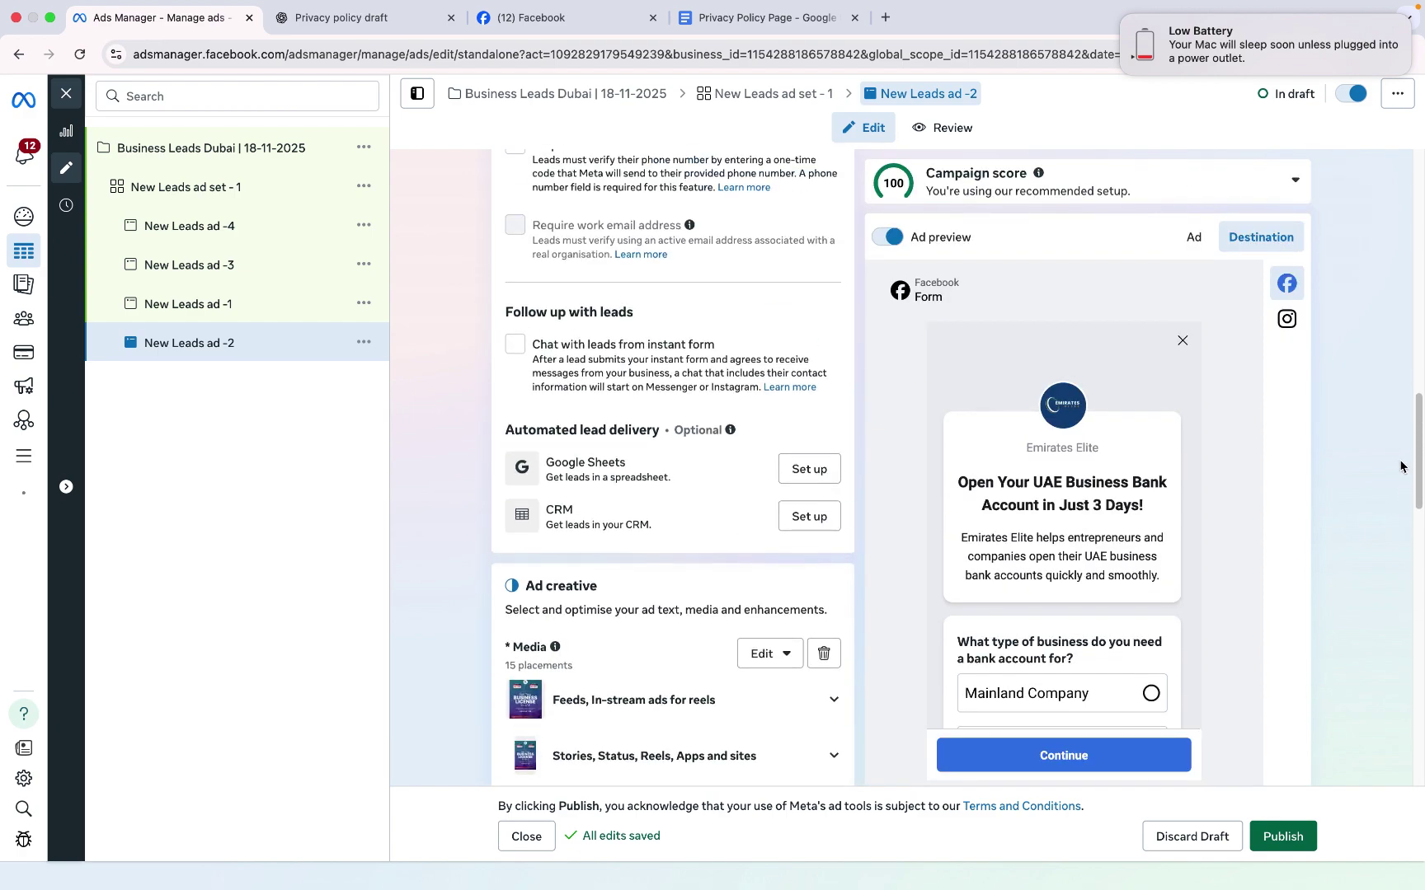
left_click(789, 658)
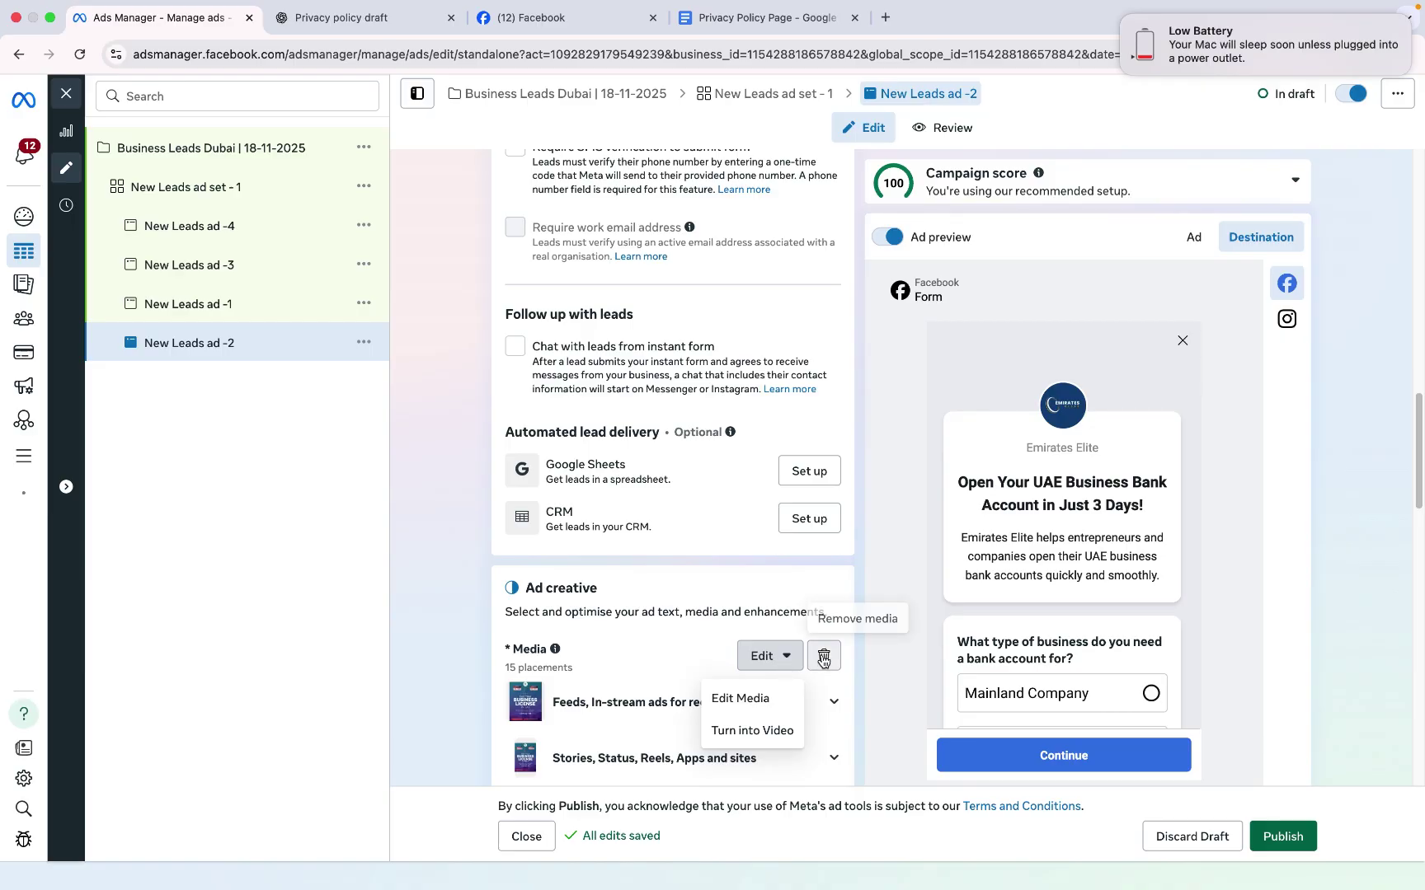
left_click(822, 658)
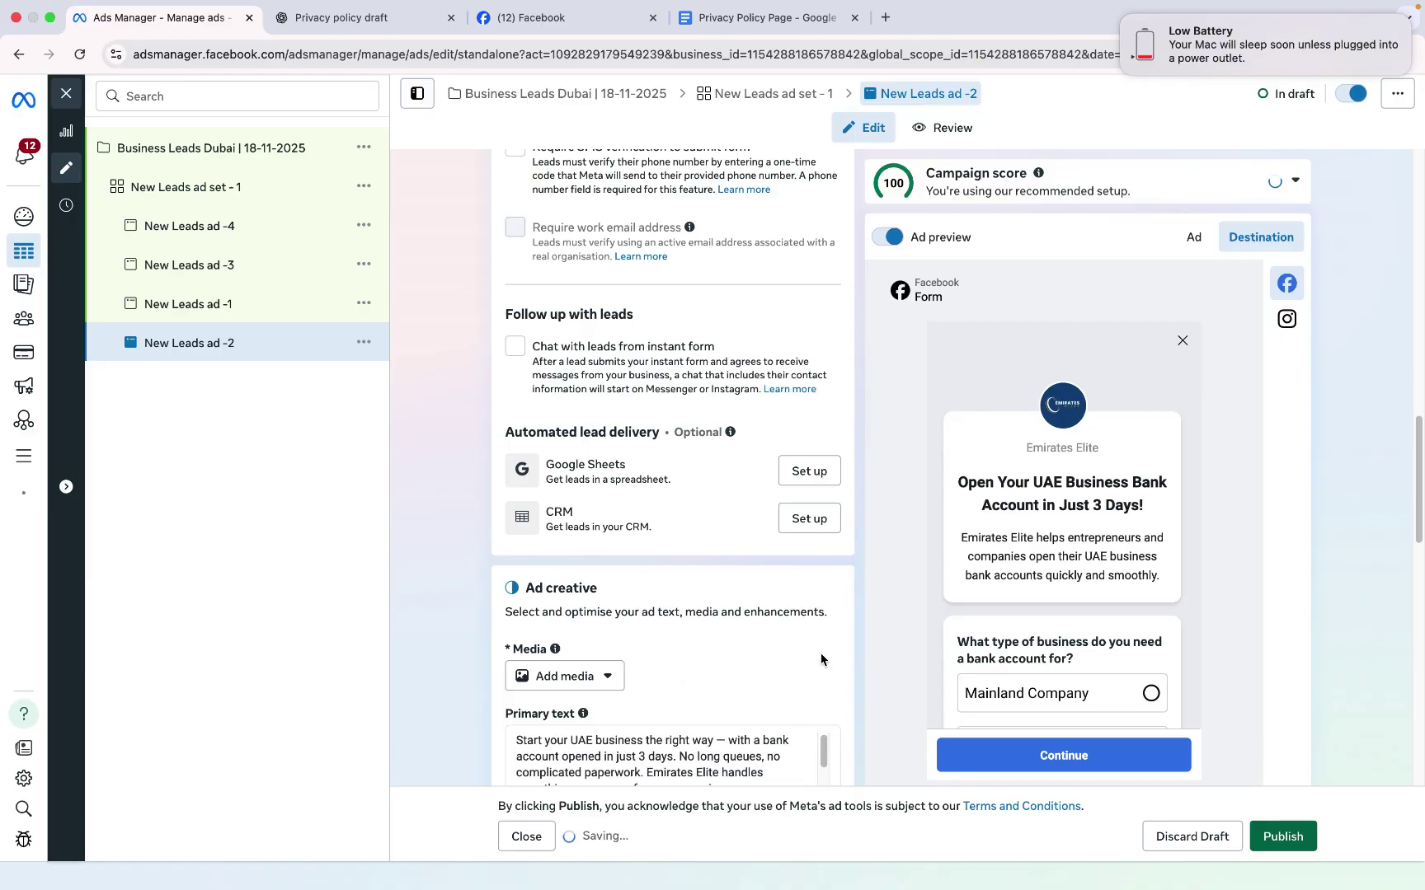
Step: Upload the 1280 × 1600 "Is Your Application Declined?" image from Downloads as the new media for New Leads ad -2
left_click(582, 682)
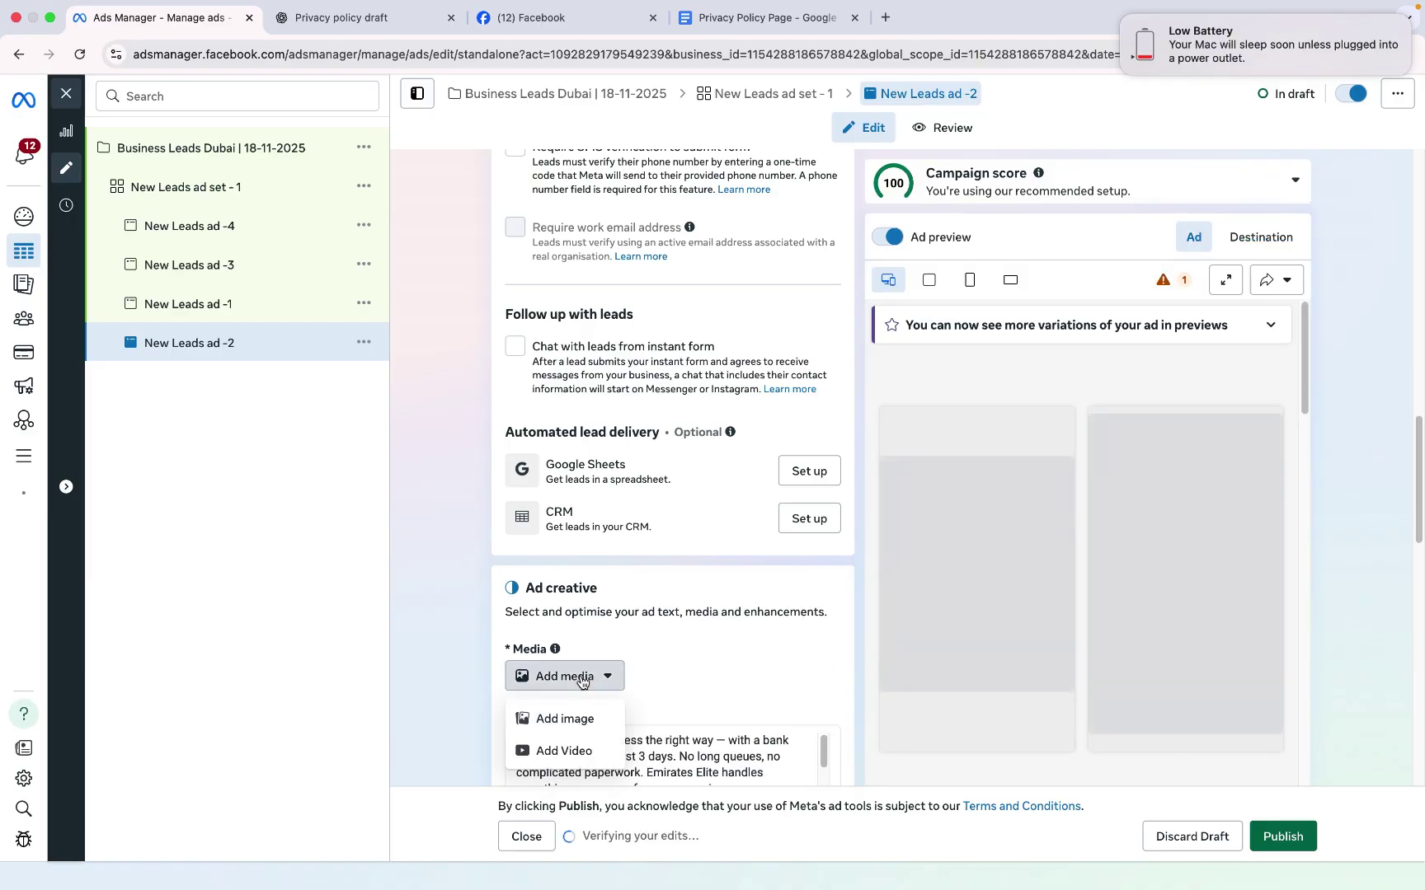
left_click(569, 714)
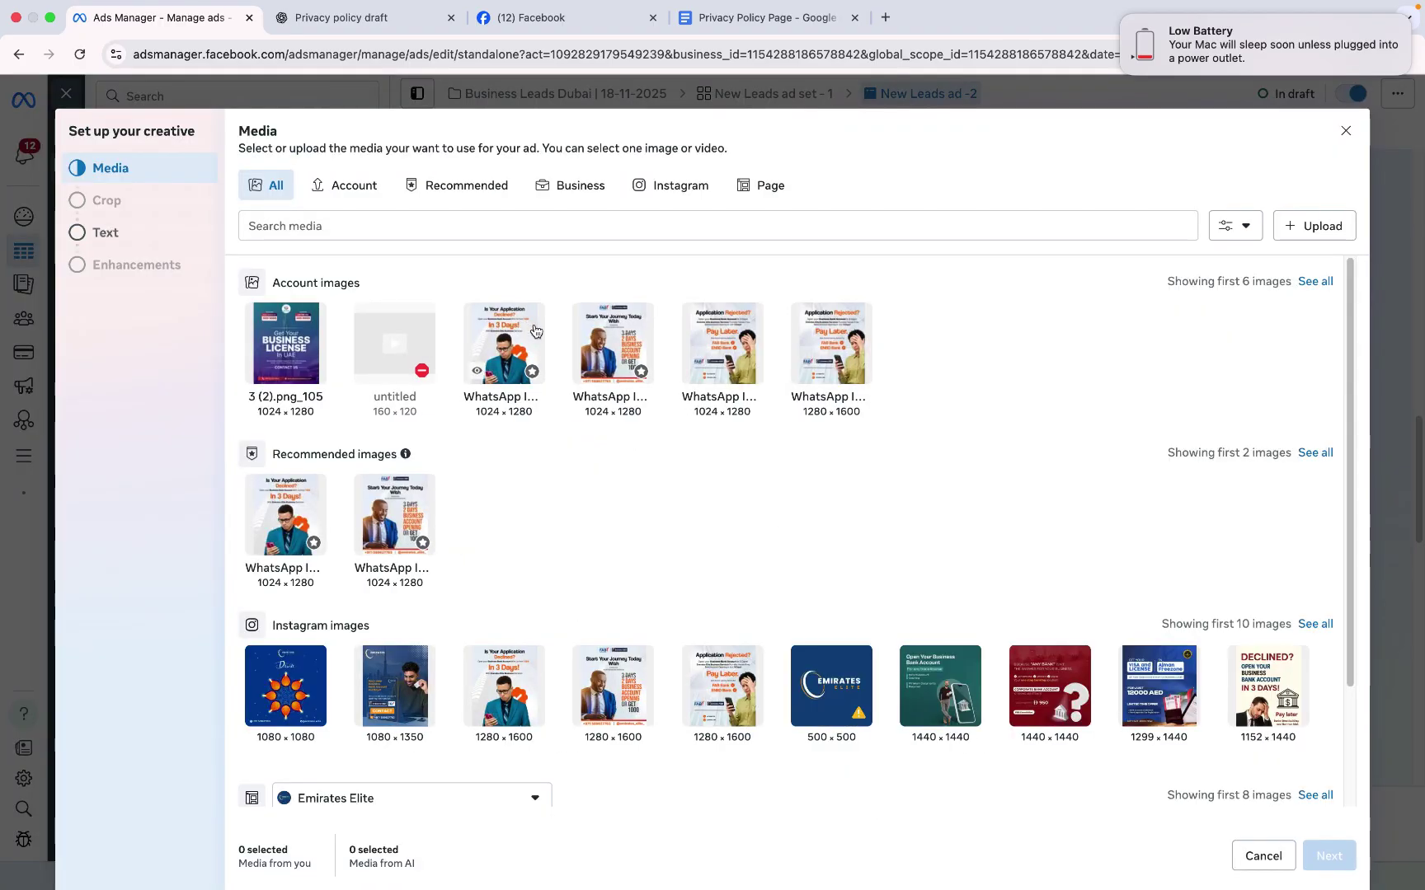
left_click(1314, 238)
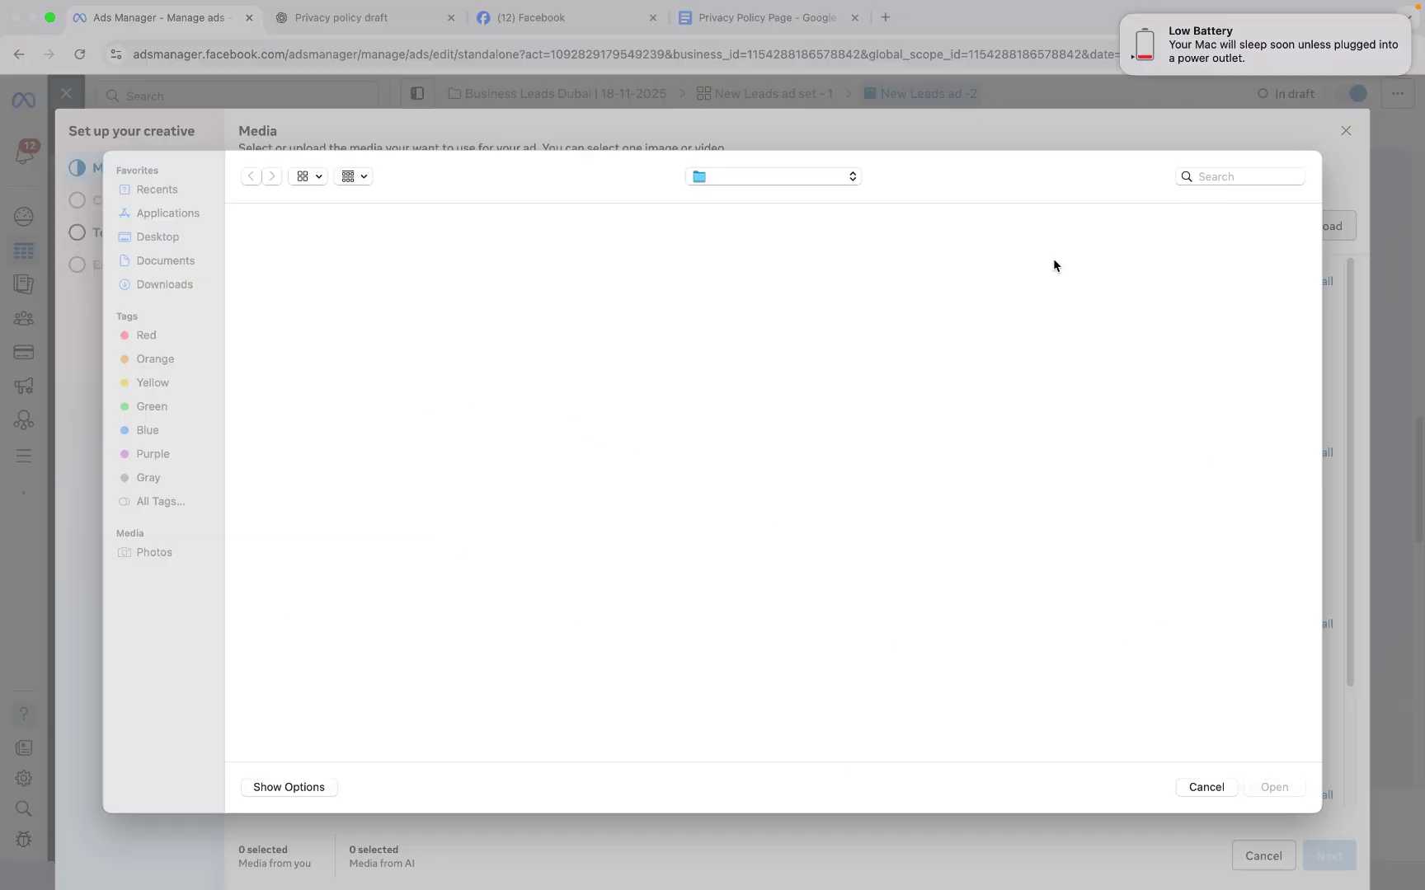
left_click(369, 287)
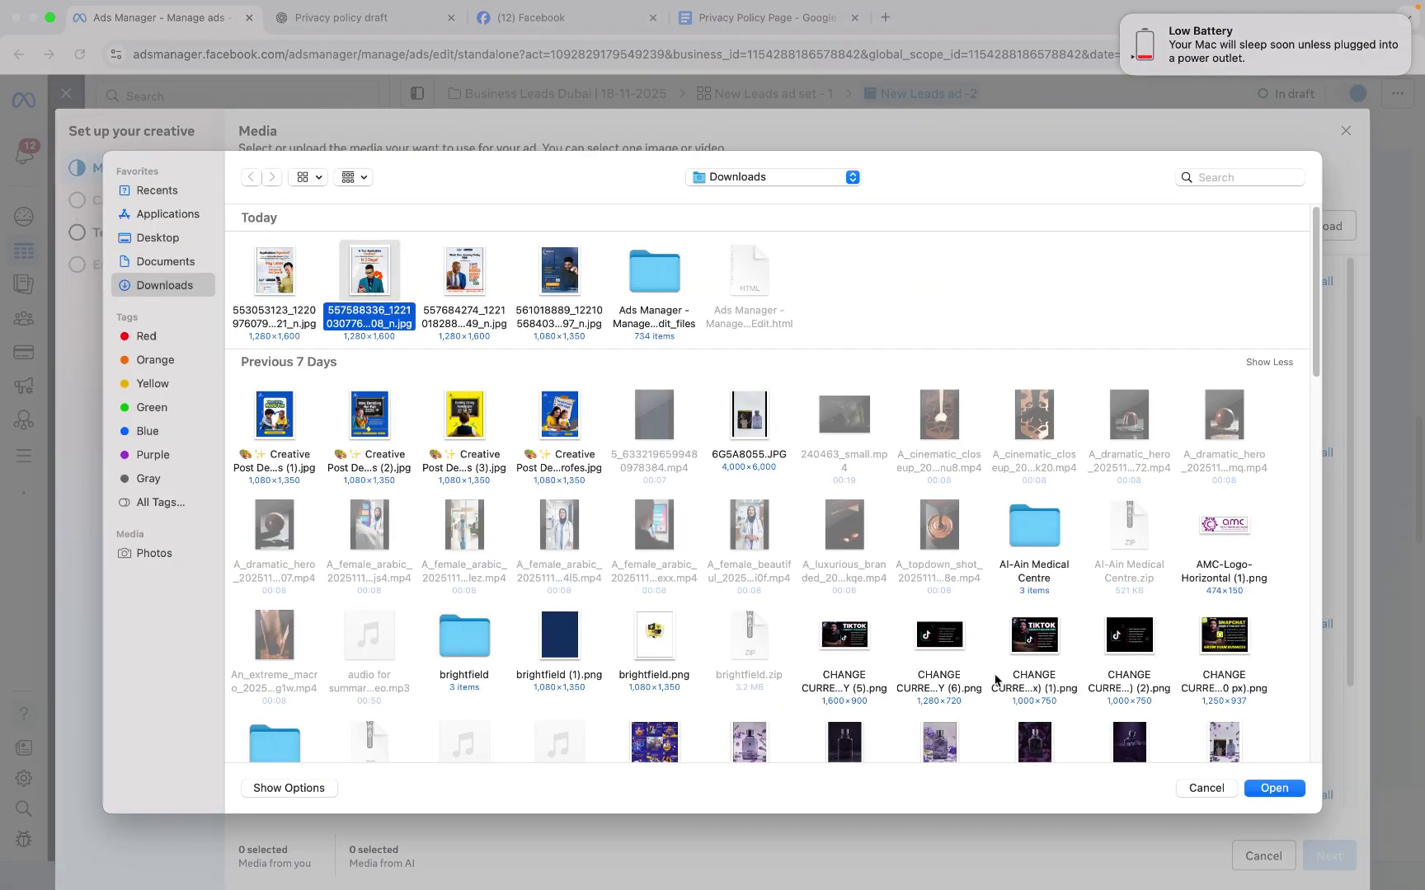
left_click(1299, 790)
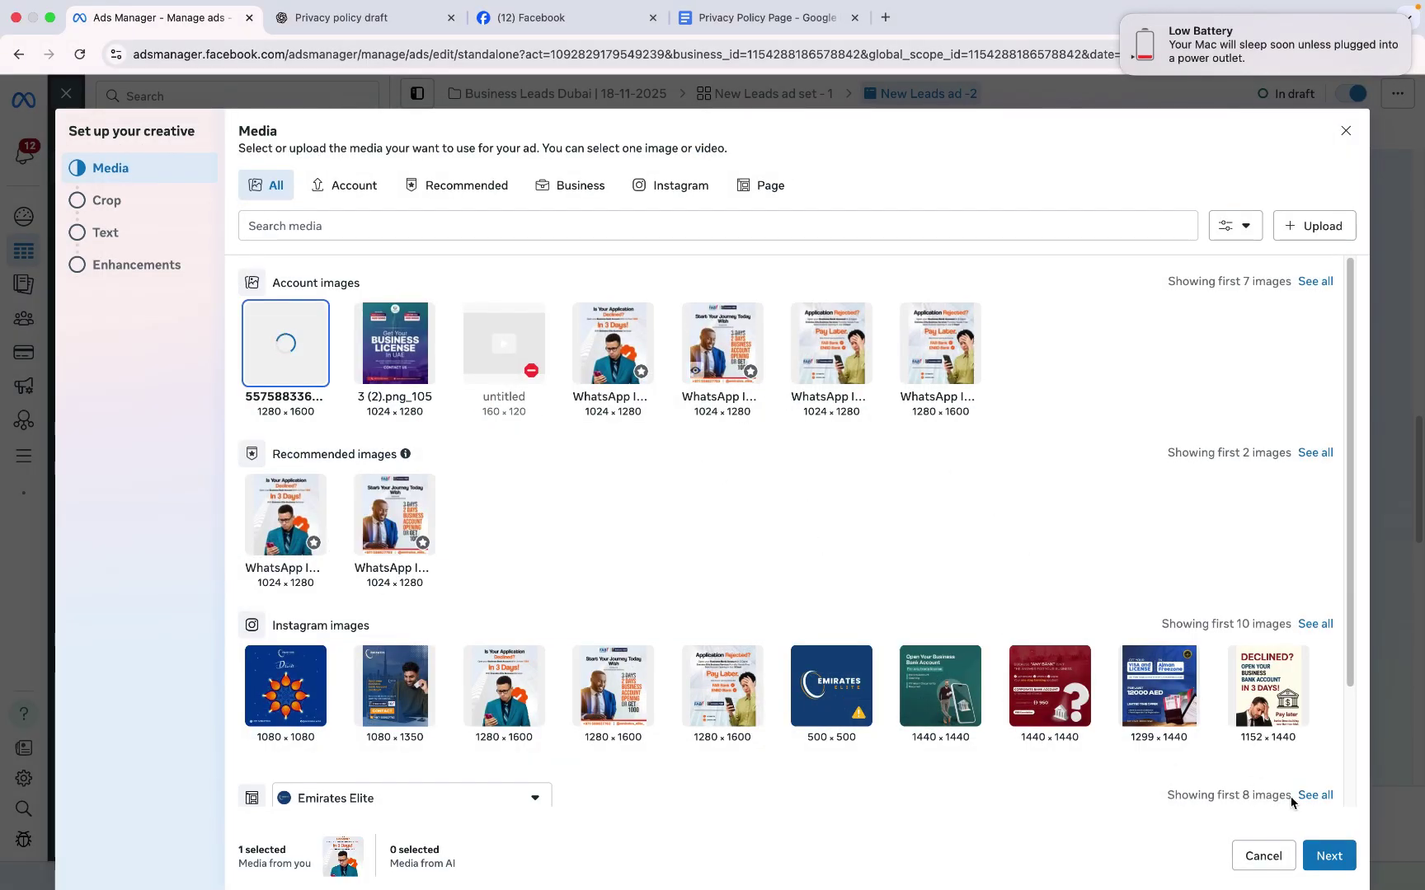
left_click(1326, 858)
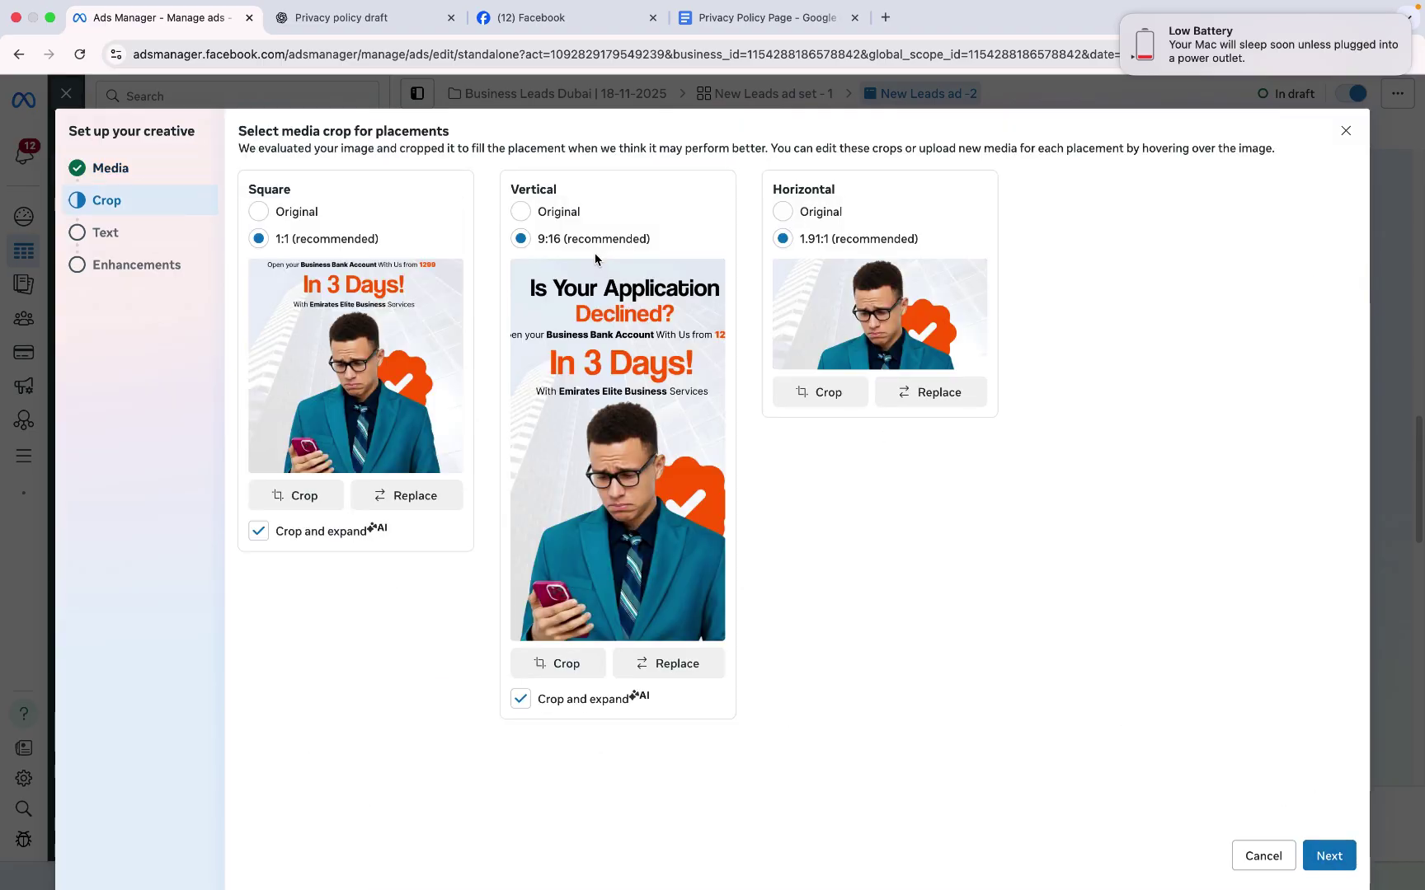
Step: Set the square, vertical and horizontal crops to Original and finish the creative with the existing text and enhancements
left_click(464, 211)
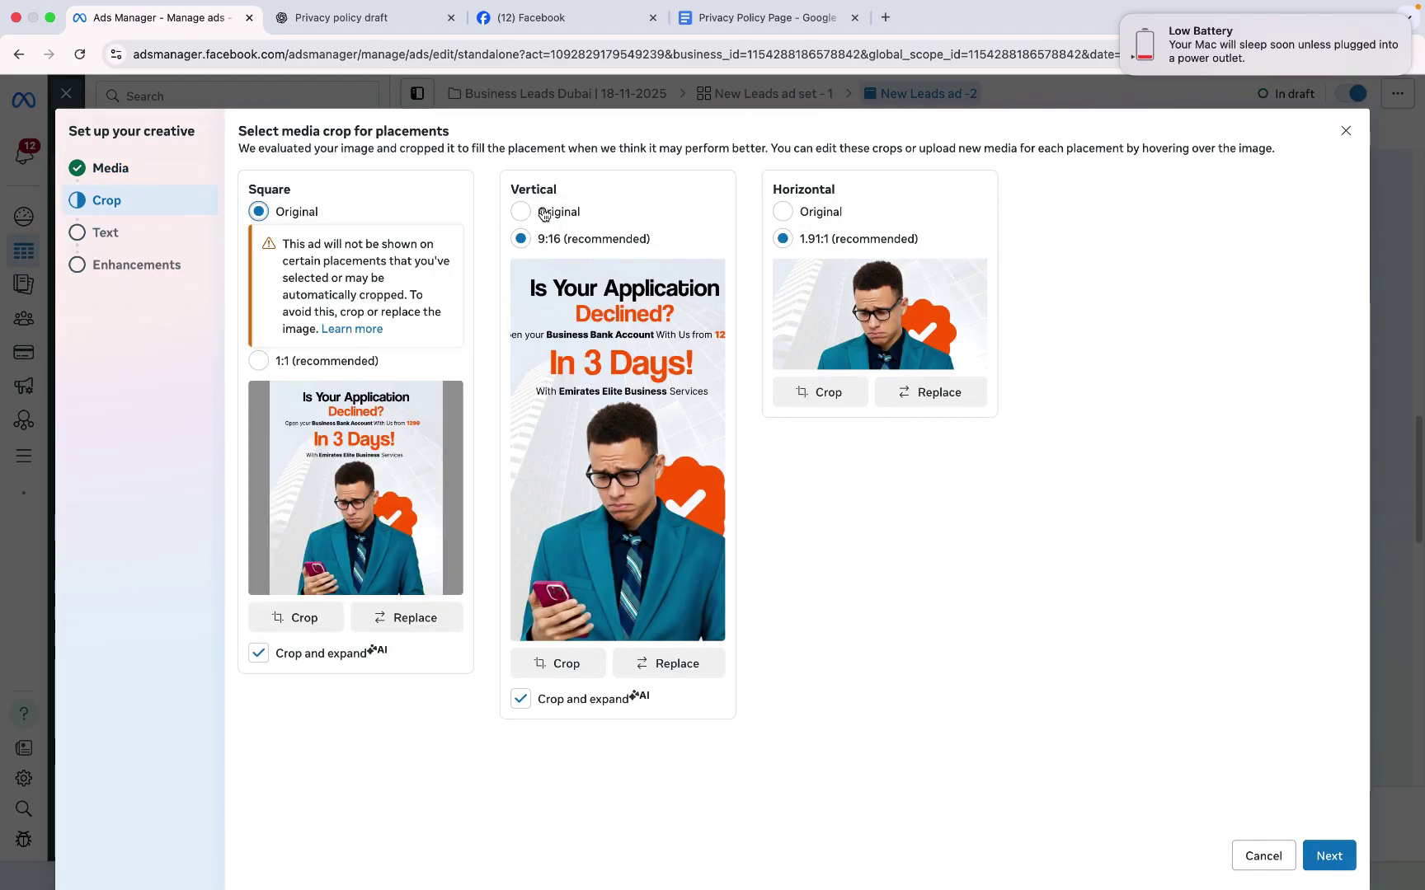
left_click(542, 212)
left_click(784, 212)
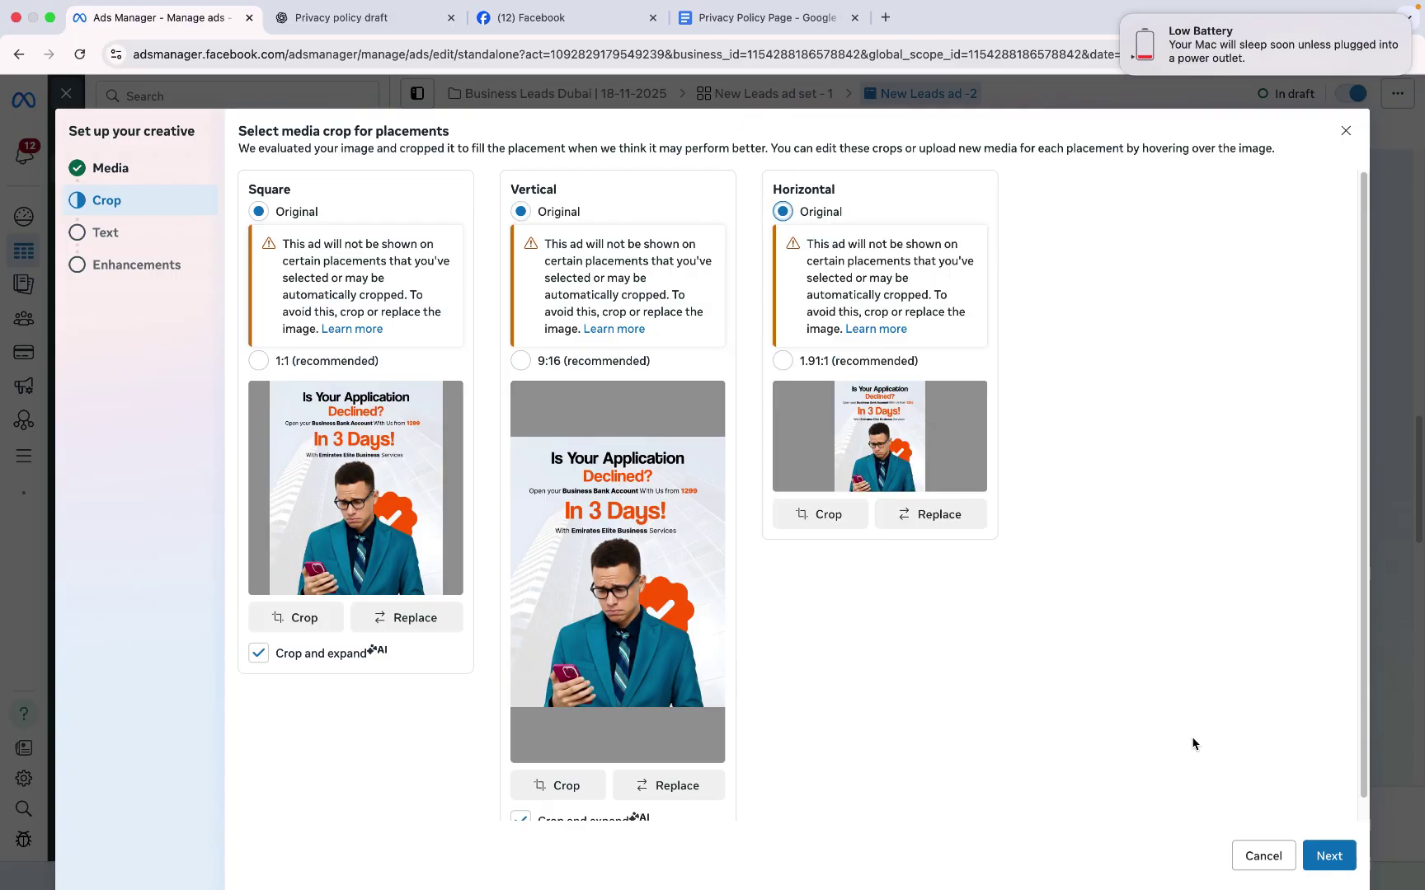
left_click(1329, 855)
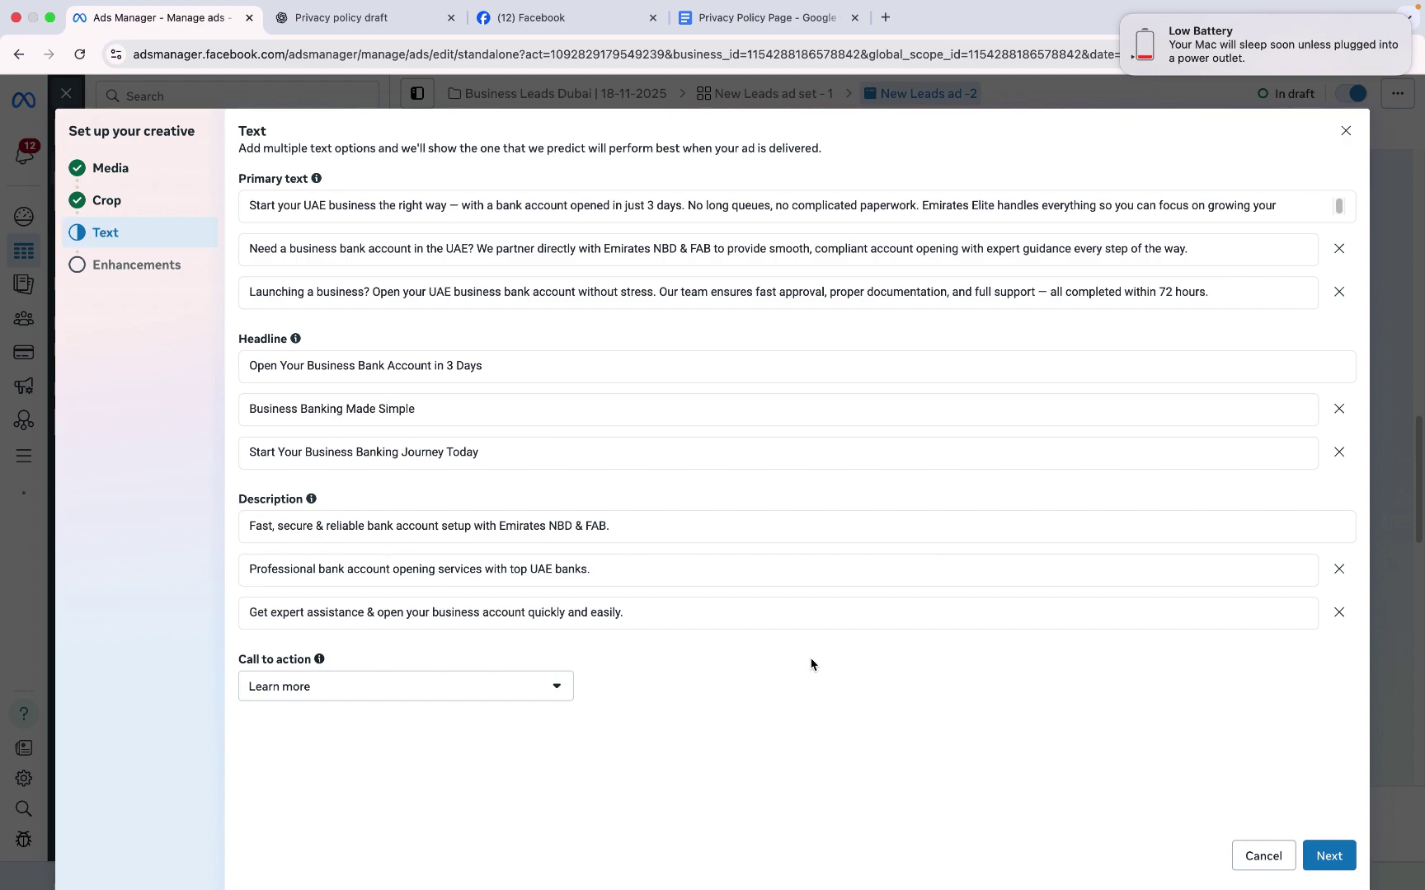
left_click(1326, 861)
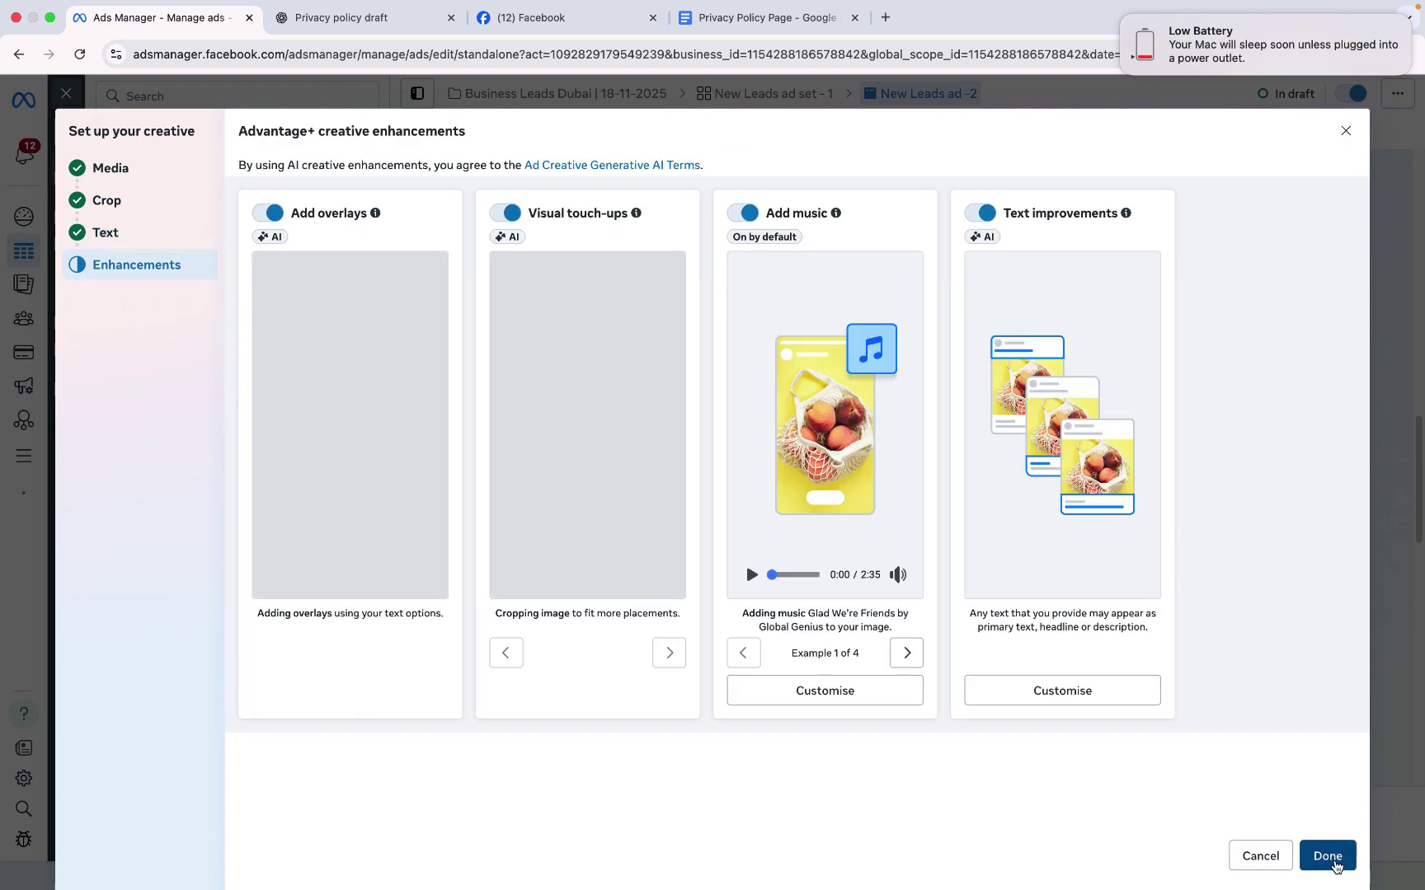
left_click(1326, 857)
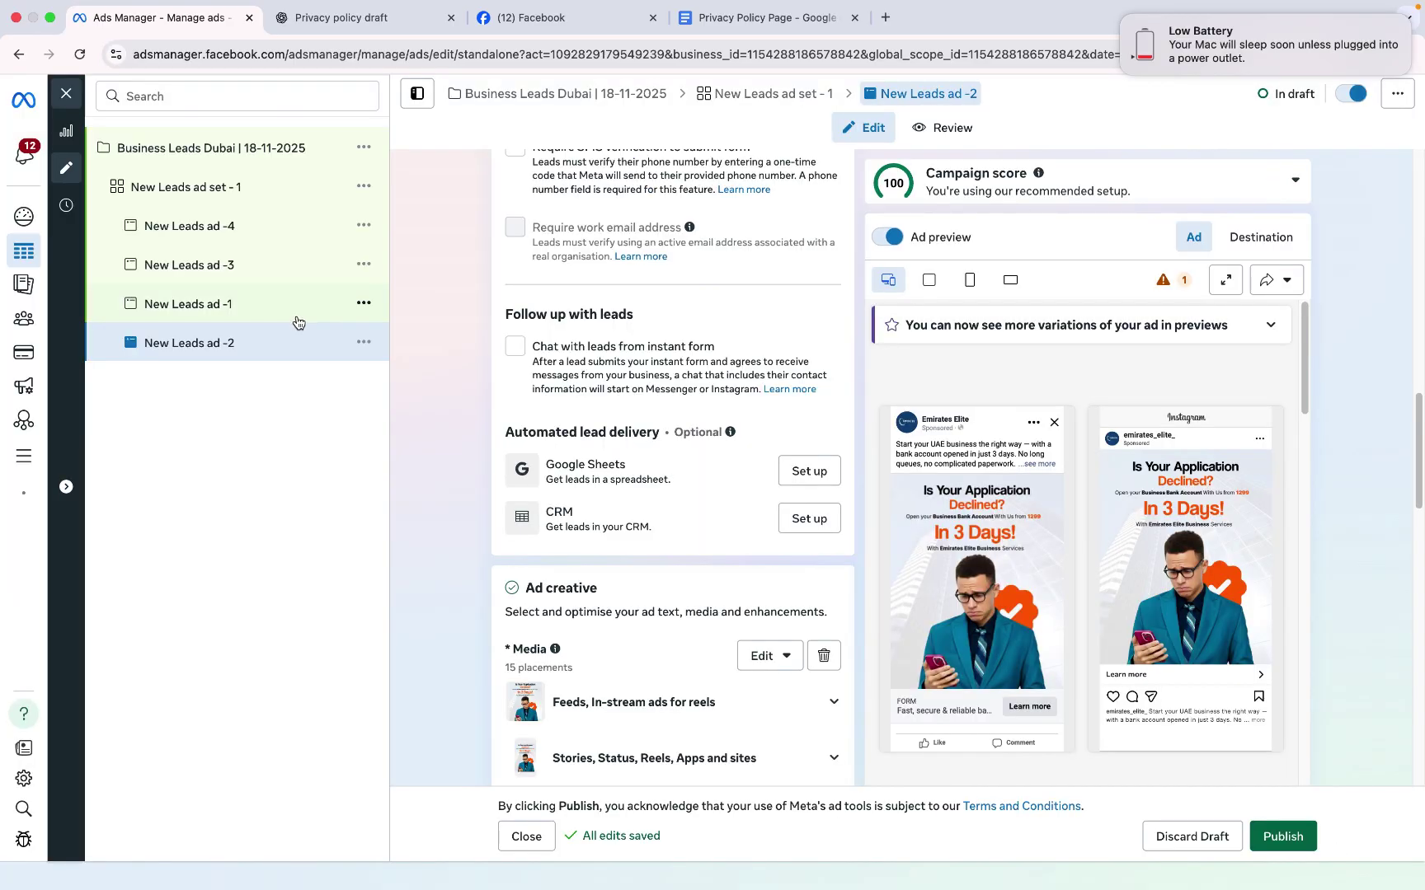
Step: Replace the media of New Leads ad -3 with the 1024 × 1280 "Start Your Journey Today With" image from the account images
left_click(299, 322)
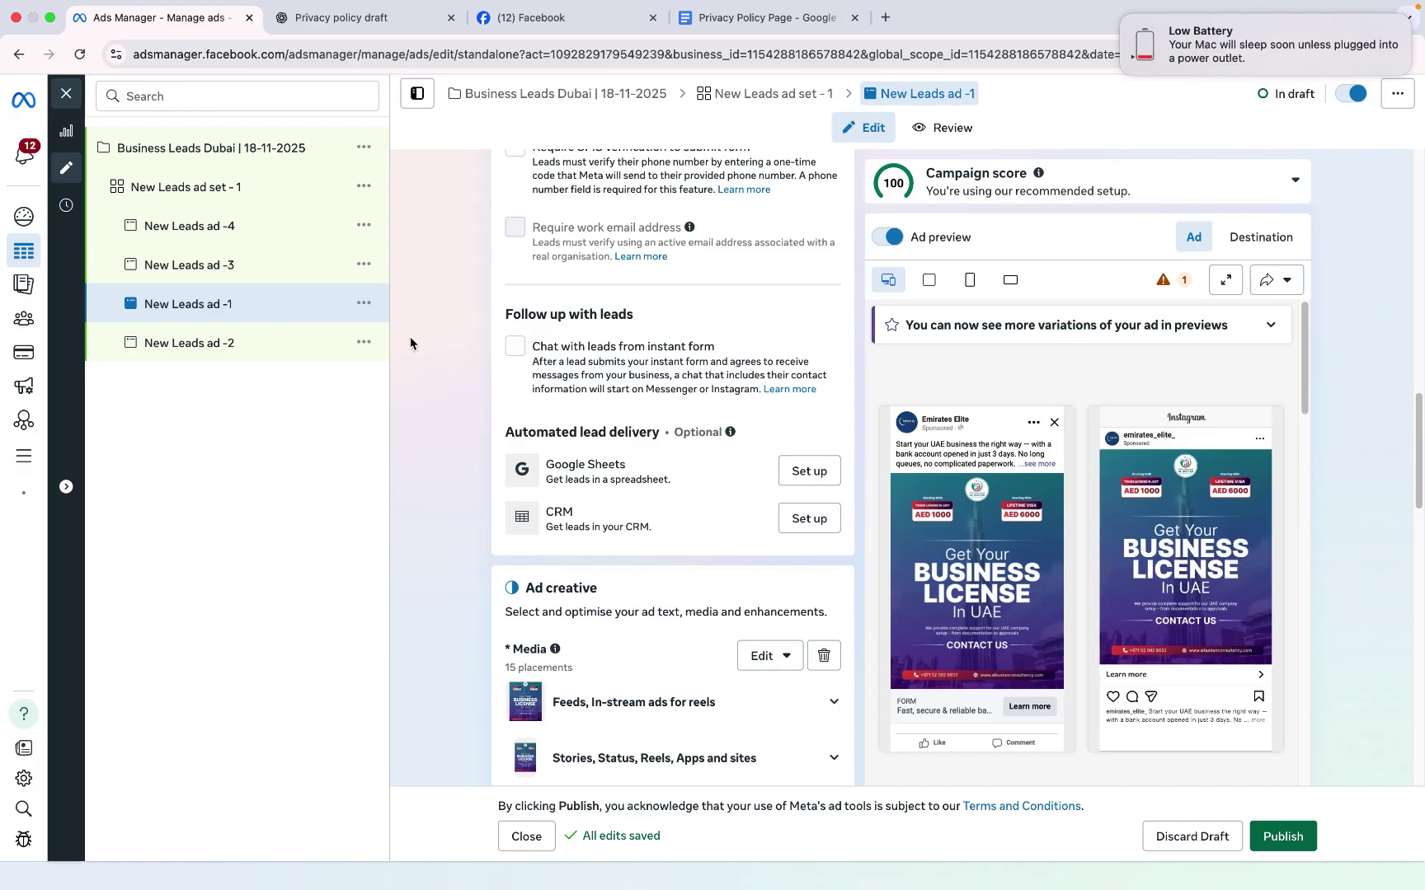
left_click(309, 281)
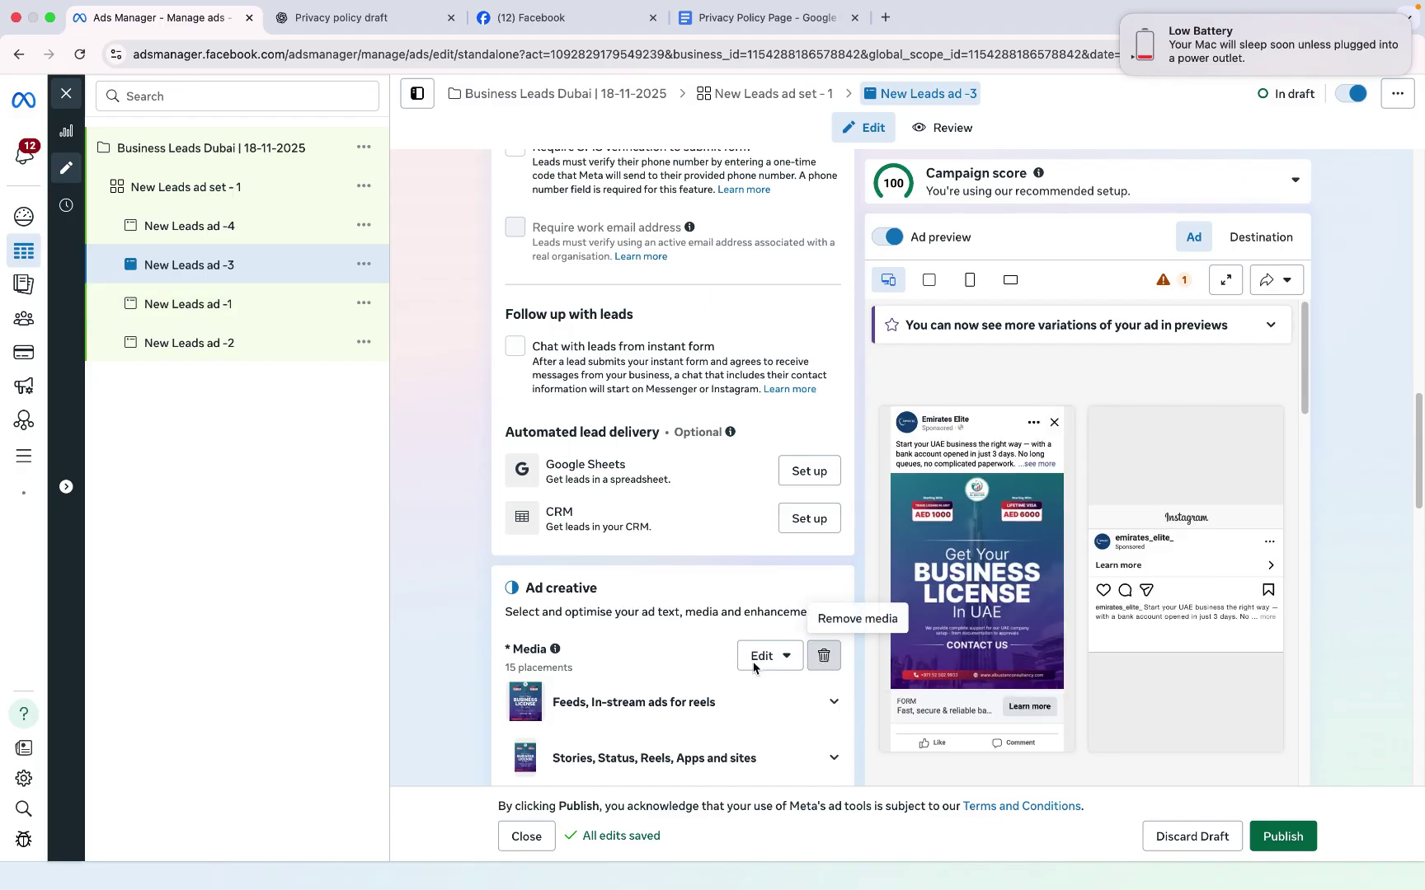
left_click(821, 658)
left_click(610, 686)
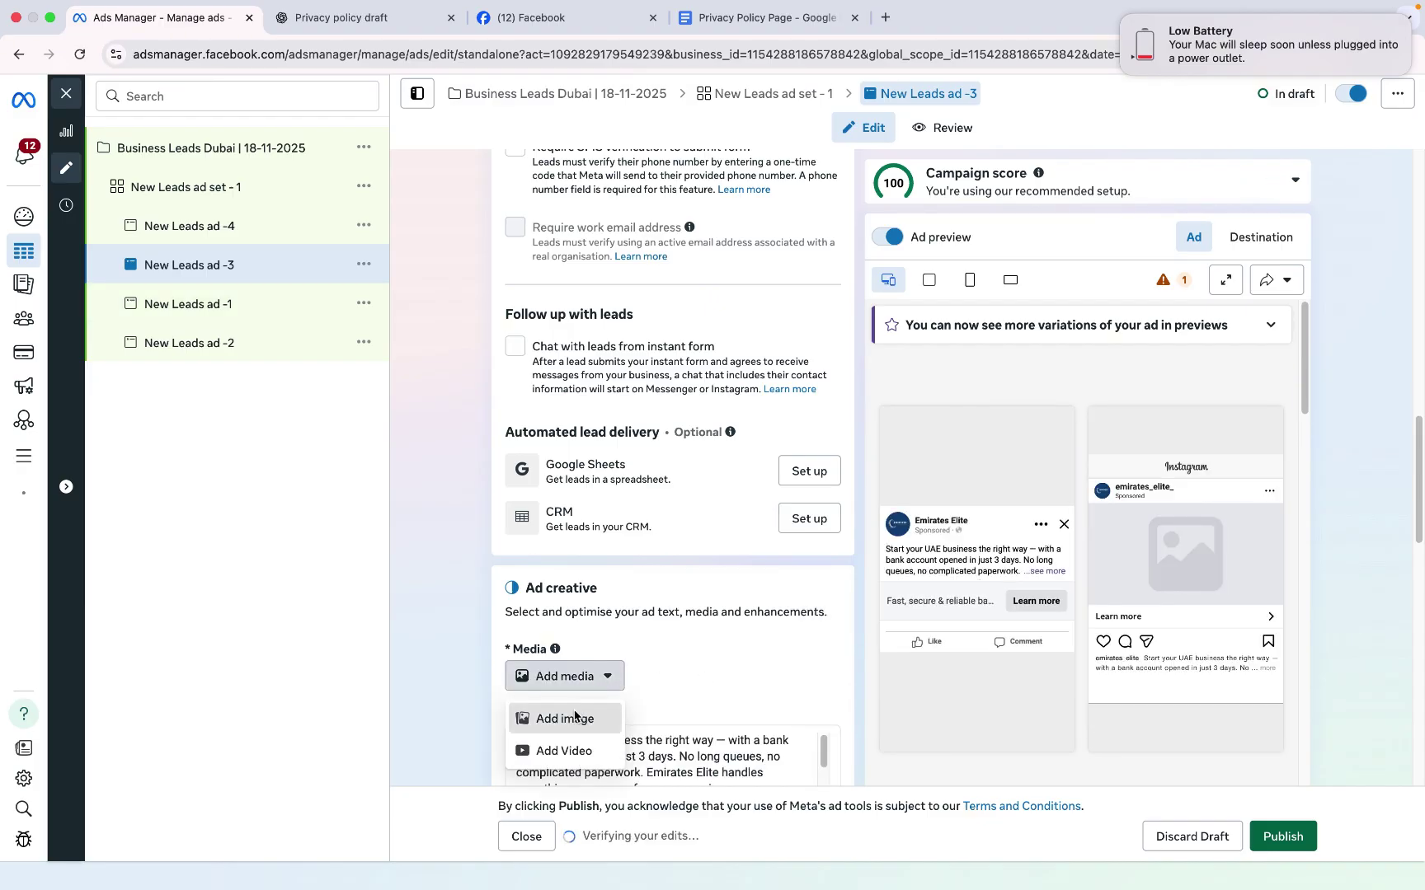
left_click(577, 714)
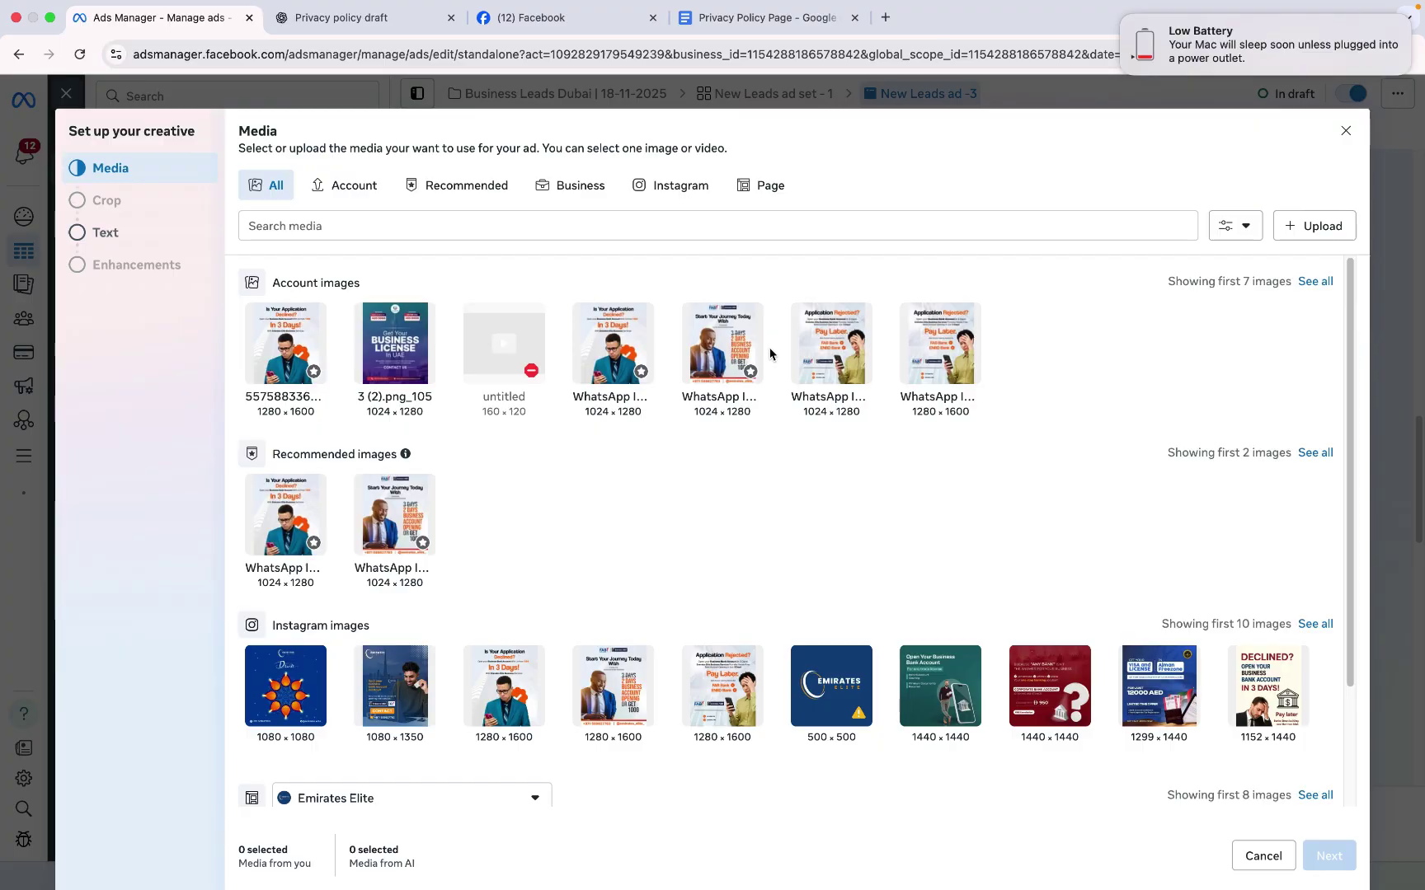
left_click(697, 367)
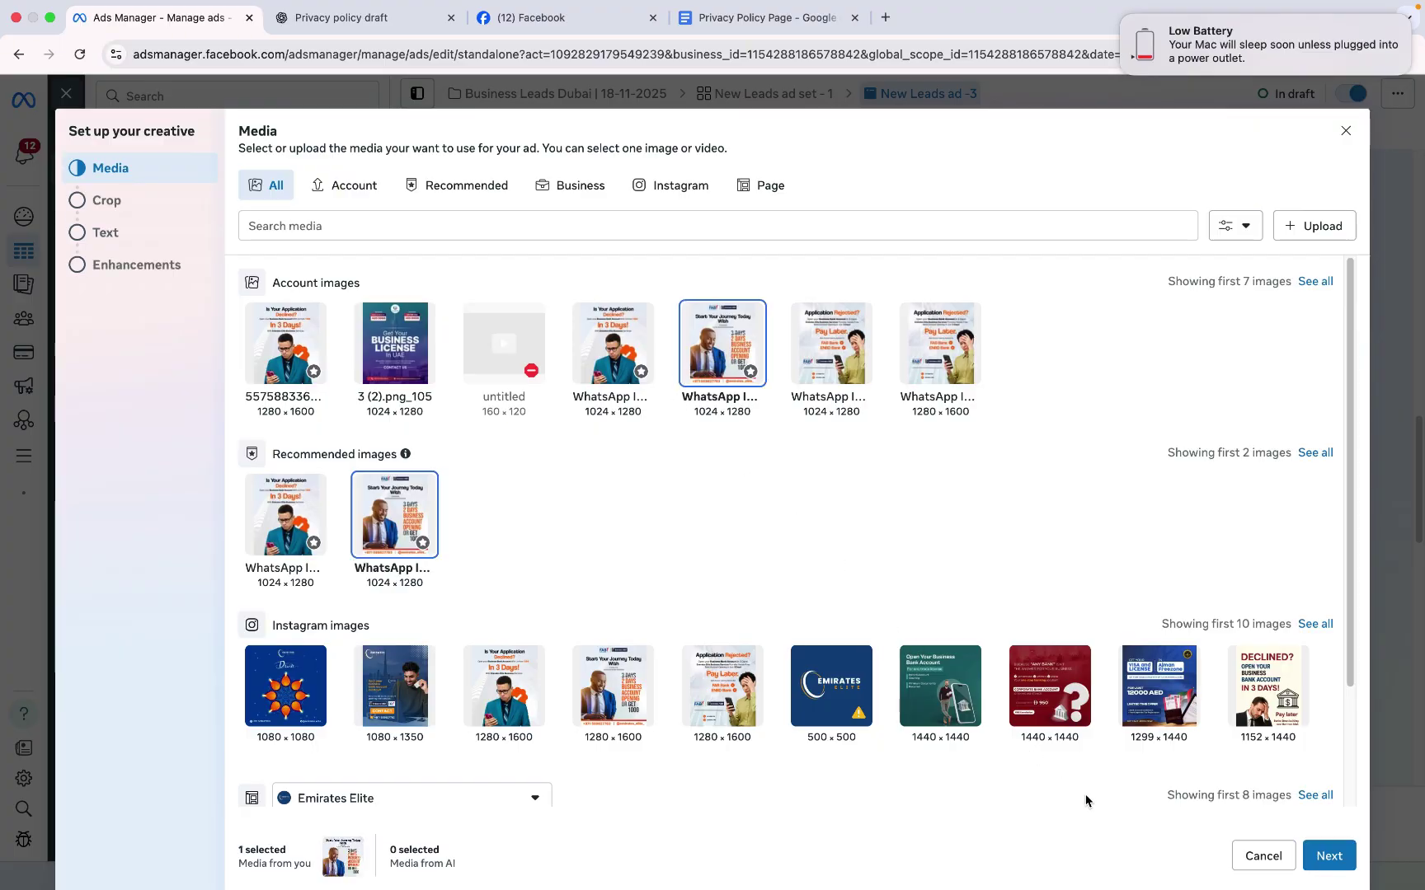
left_click(1344, 857)
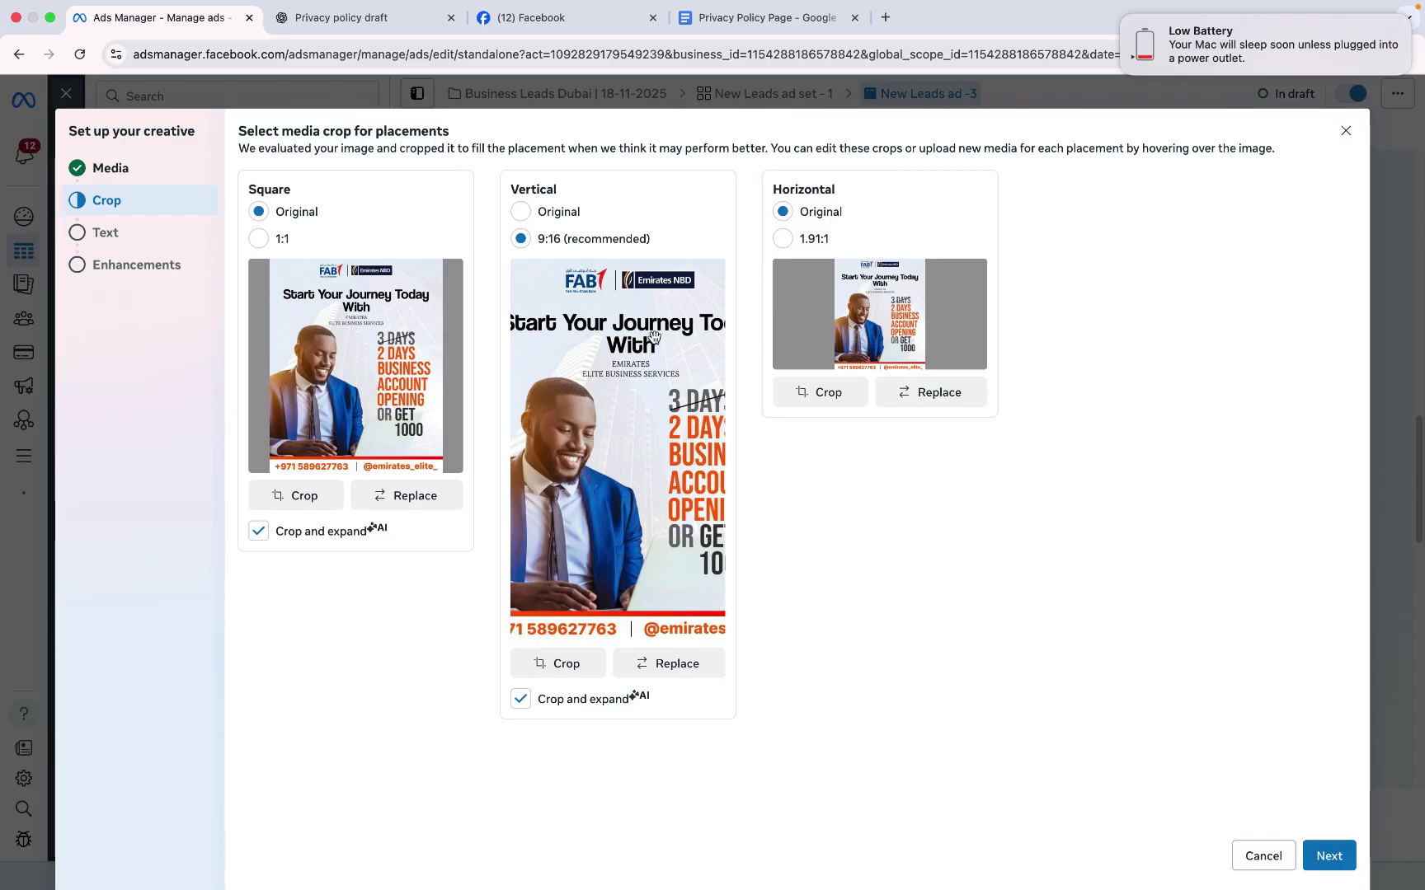
Step: Set the vertical crop of New Leads ad -3 to Original and finish its creative with the existing text and enhancements
left_click(560, 214)
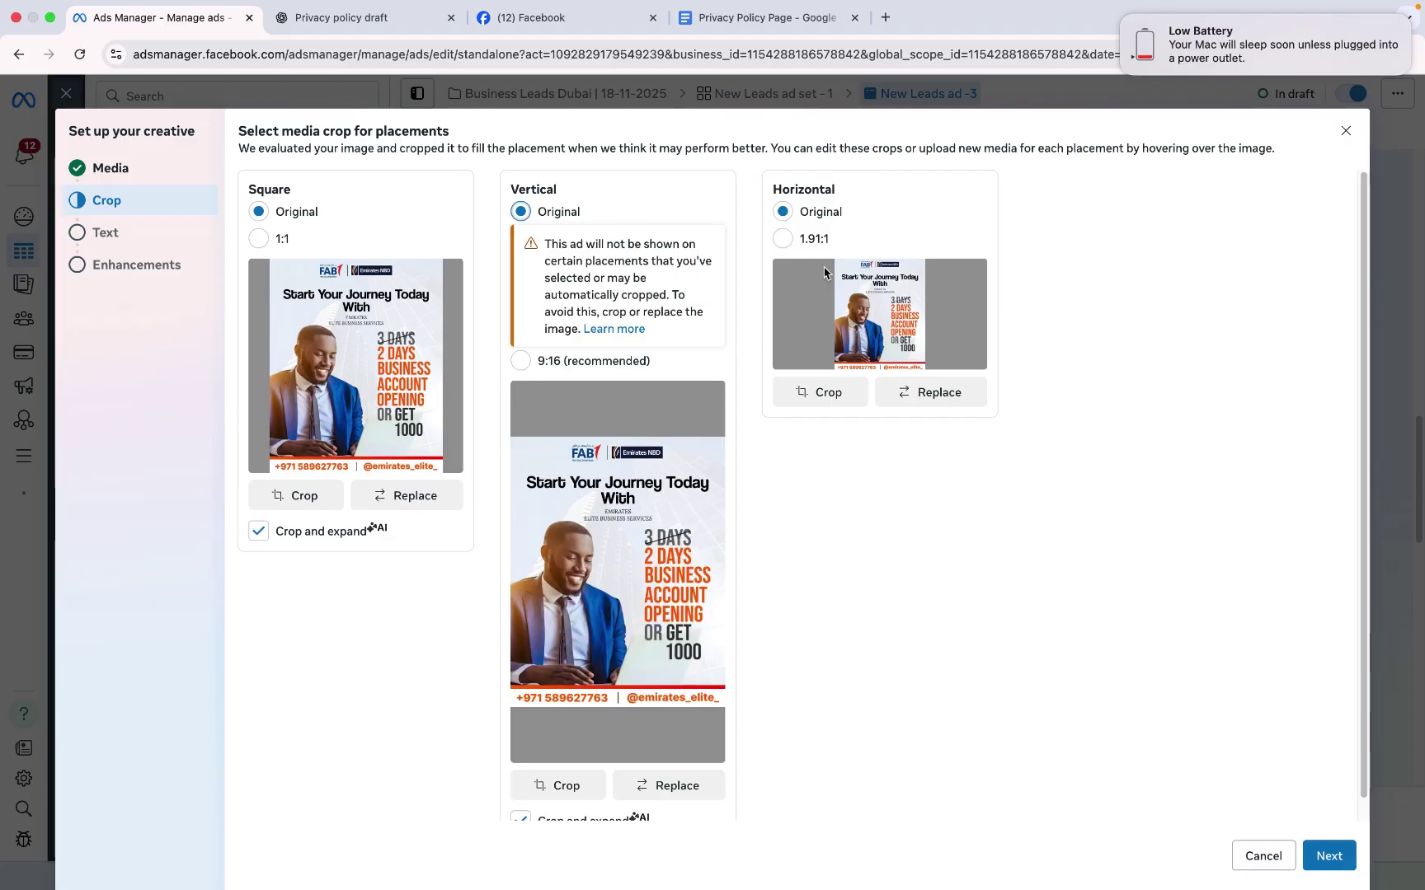
left_click(1334, 859)
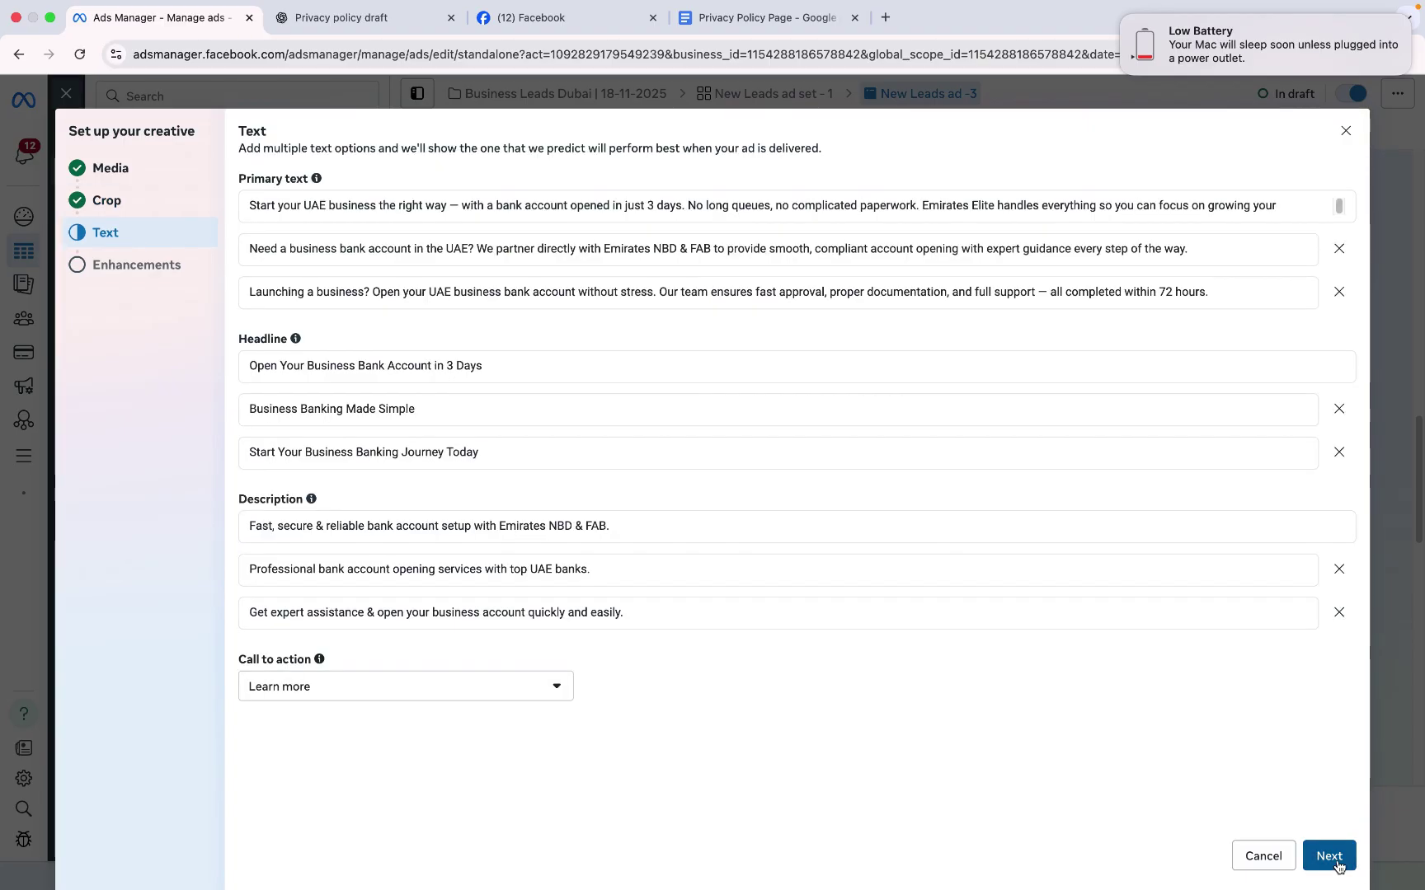
left_click(1329, 855)
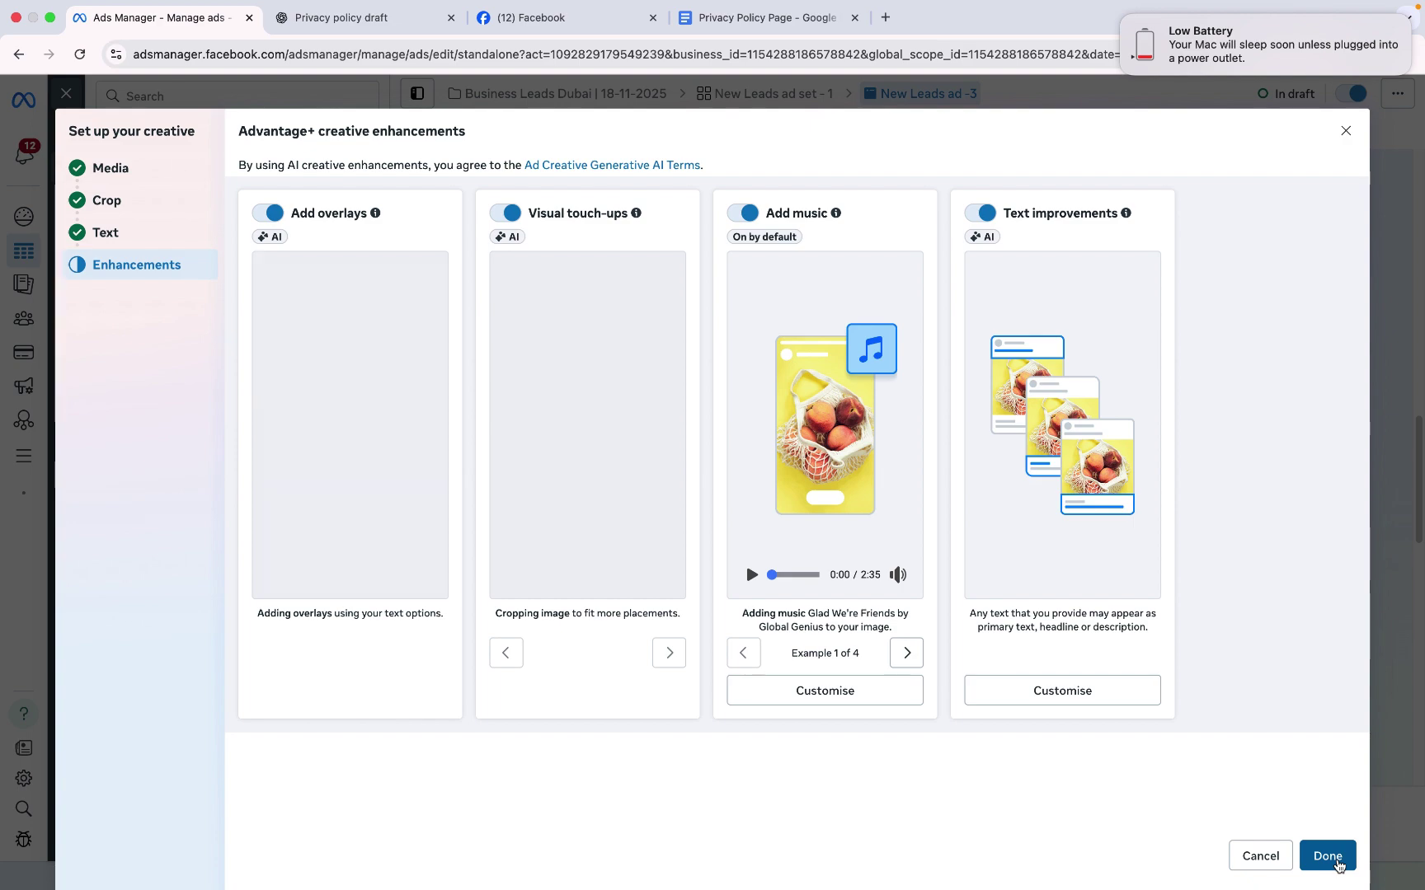
left_click(1334, 859)
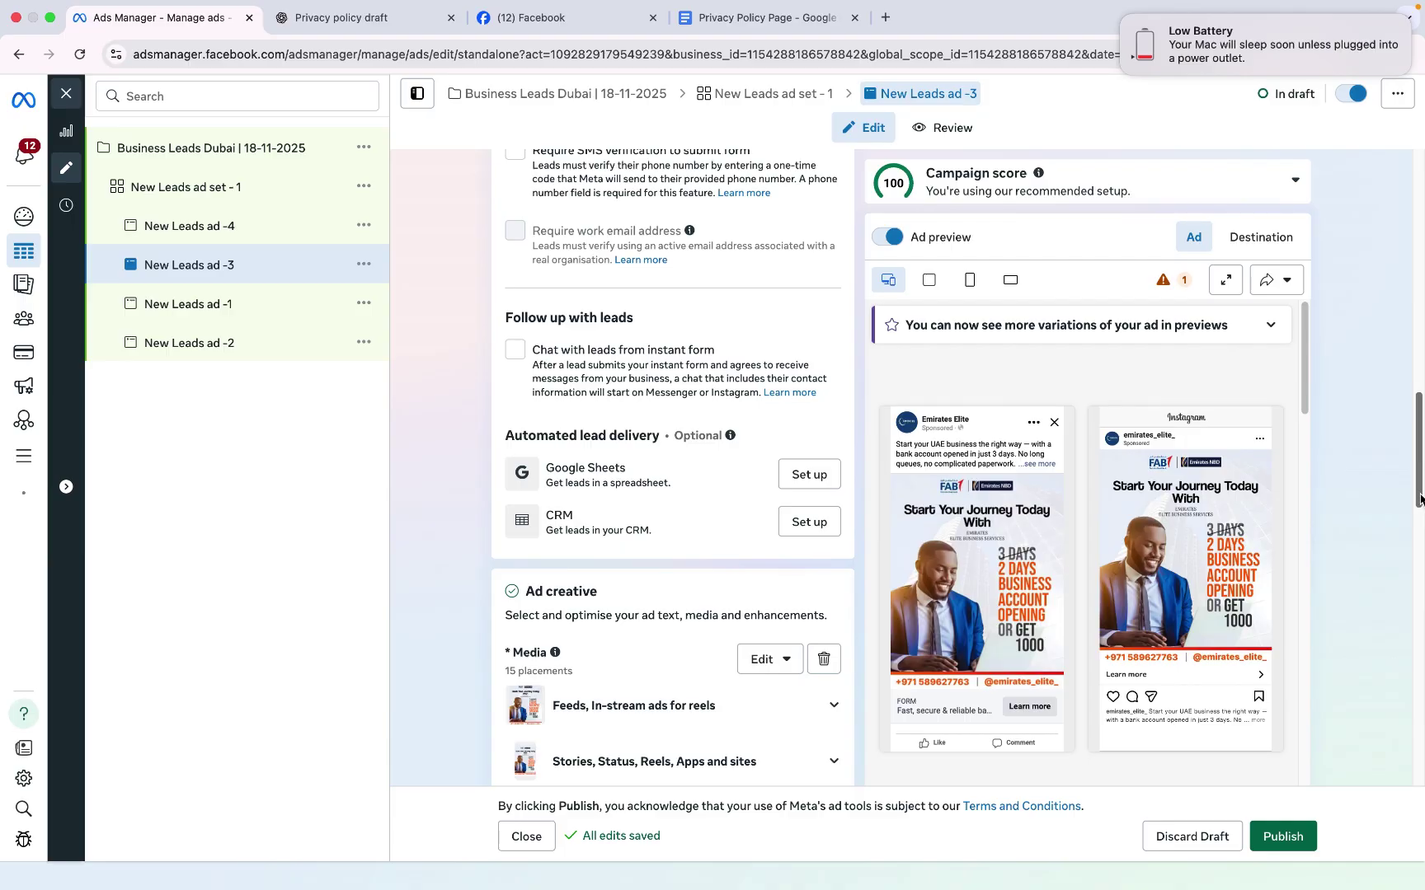
left_click_drag(1420, 499, 1420, 256)
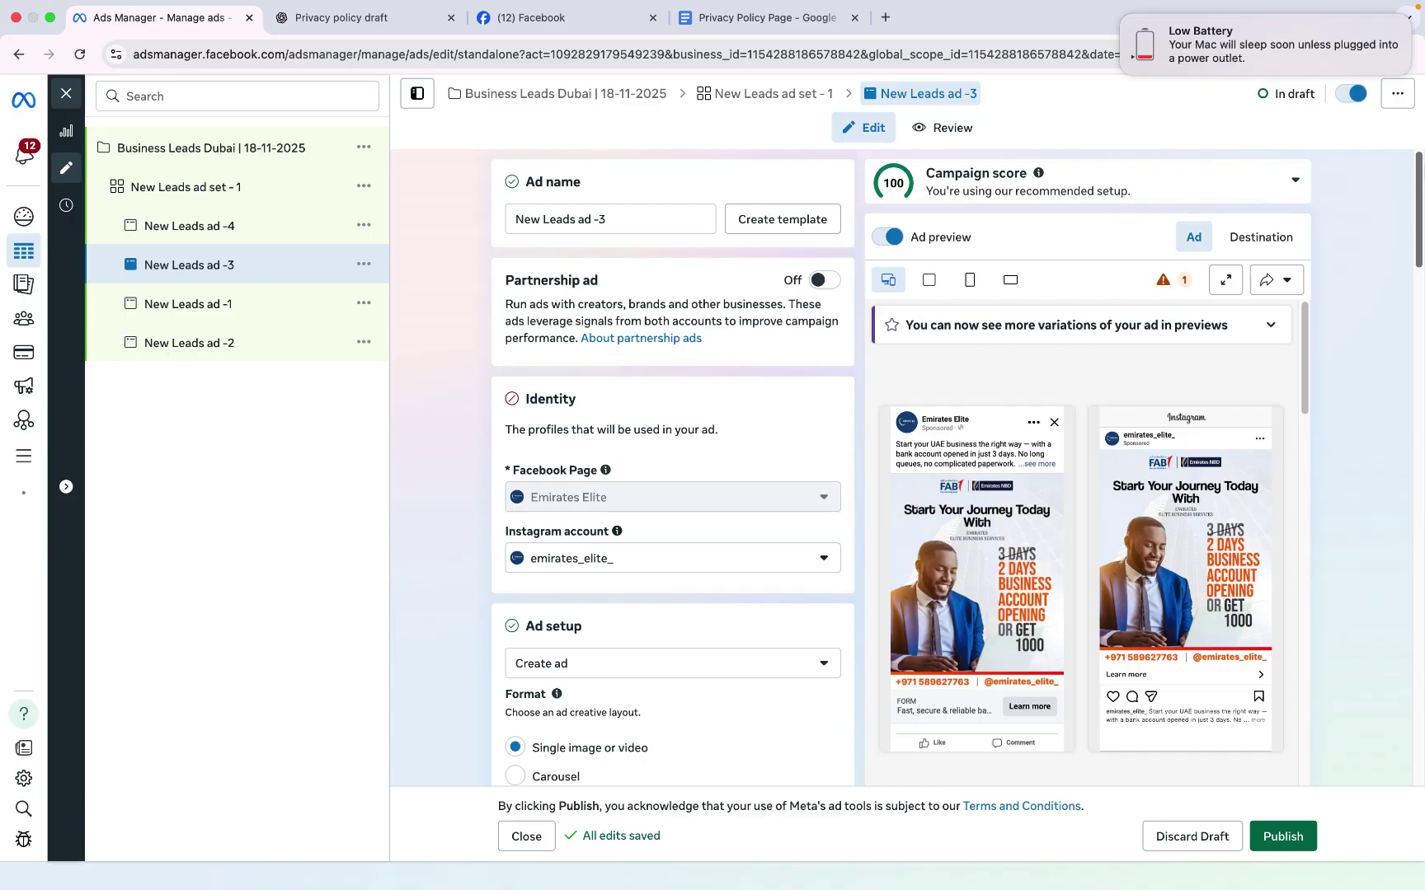